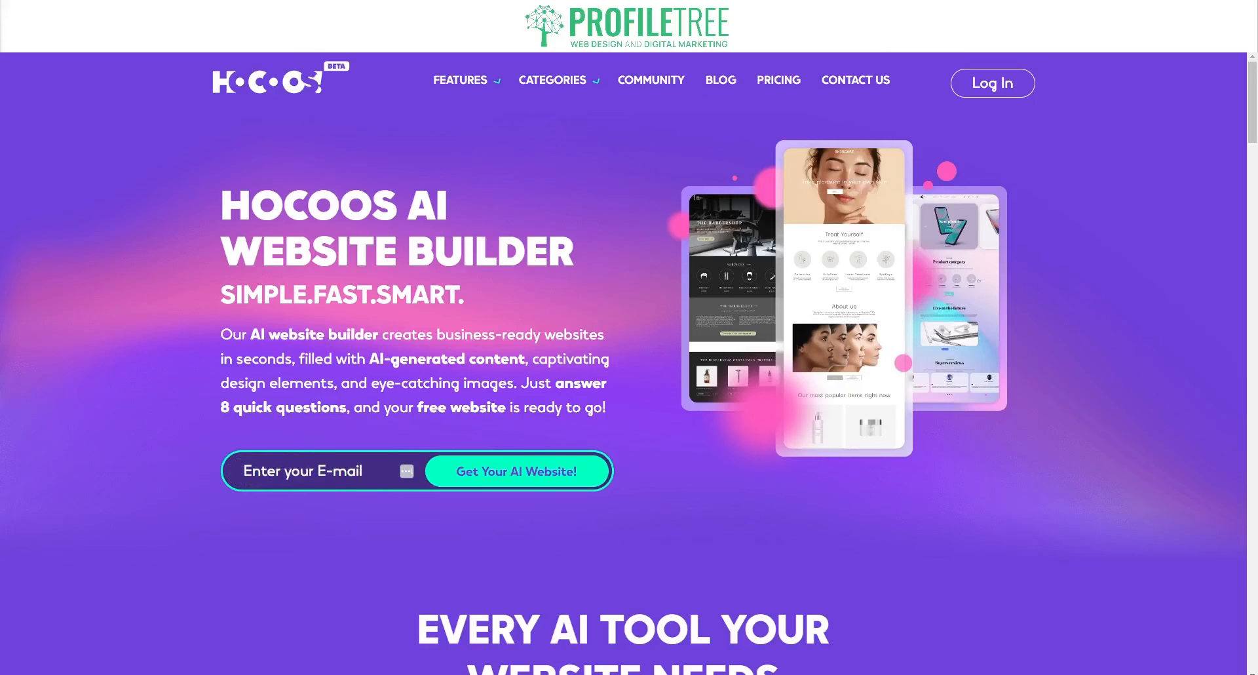
- Show the Categories dropdown from the Hocoos home page's top navigation bar
mouse_move(552, 80)
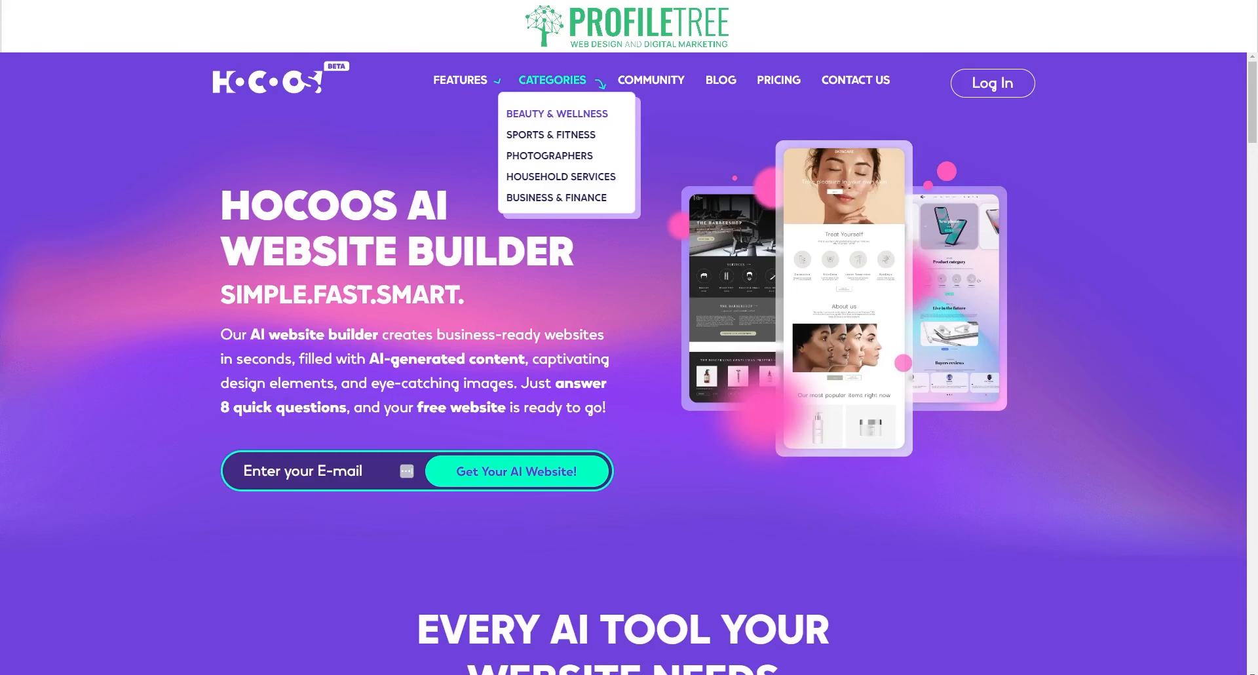
- Open the Beauty & Wellness category page and bring its 01–04 feature cards into view
click(541, 121)
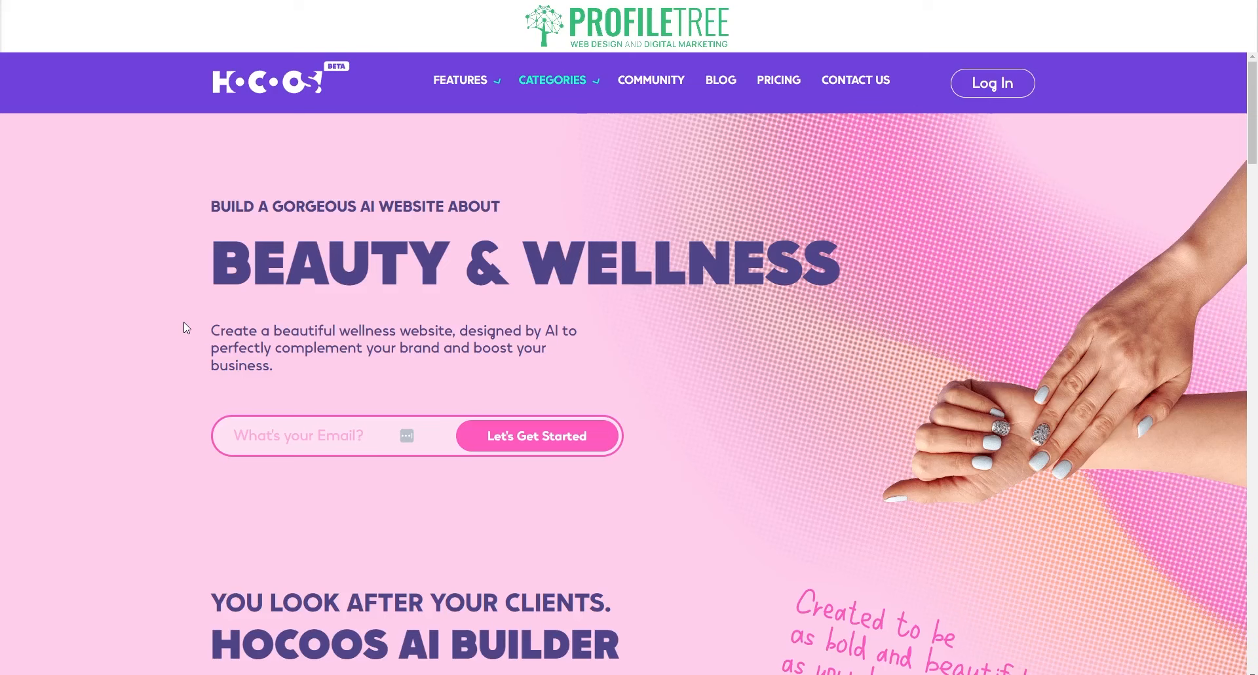
scroll(183, 321, down, 7)
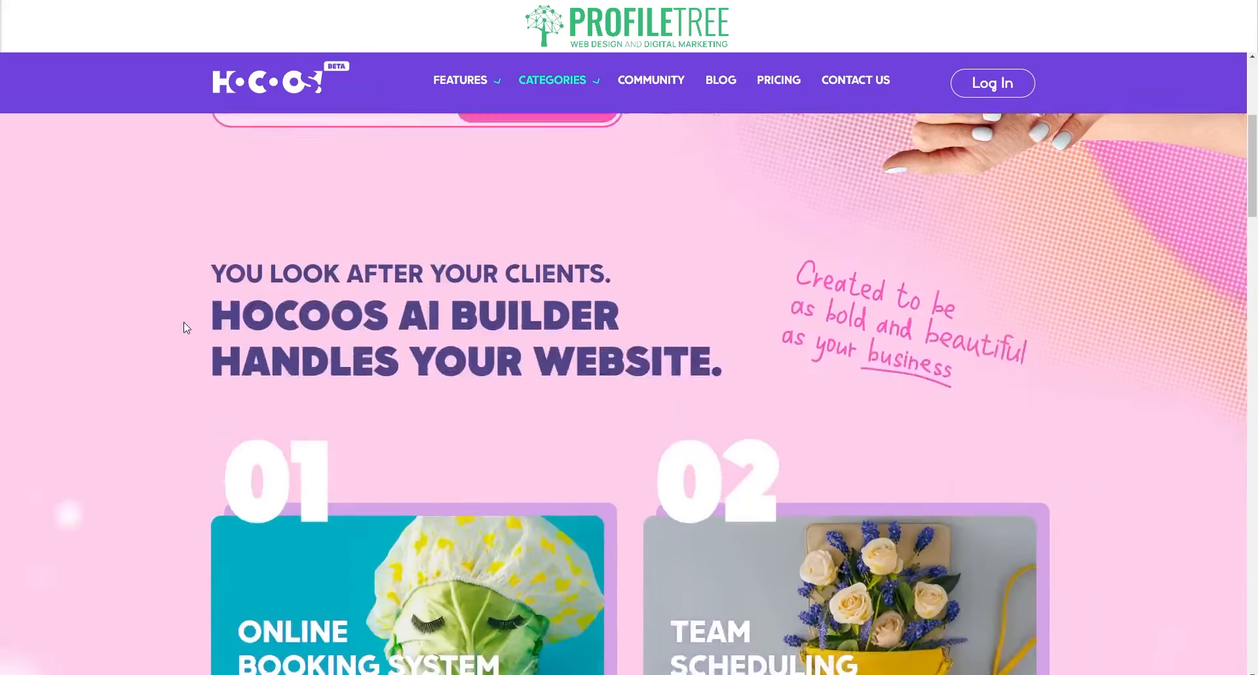
scroll(184, 321, up, 1)
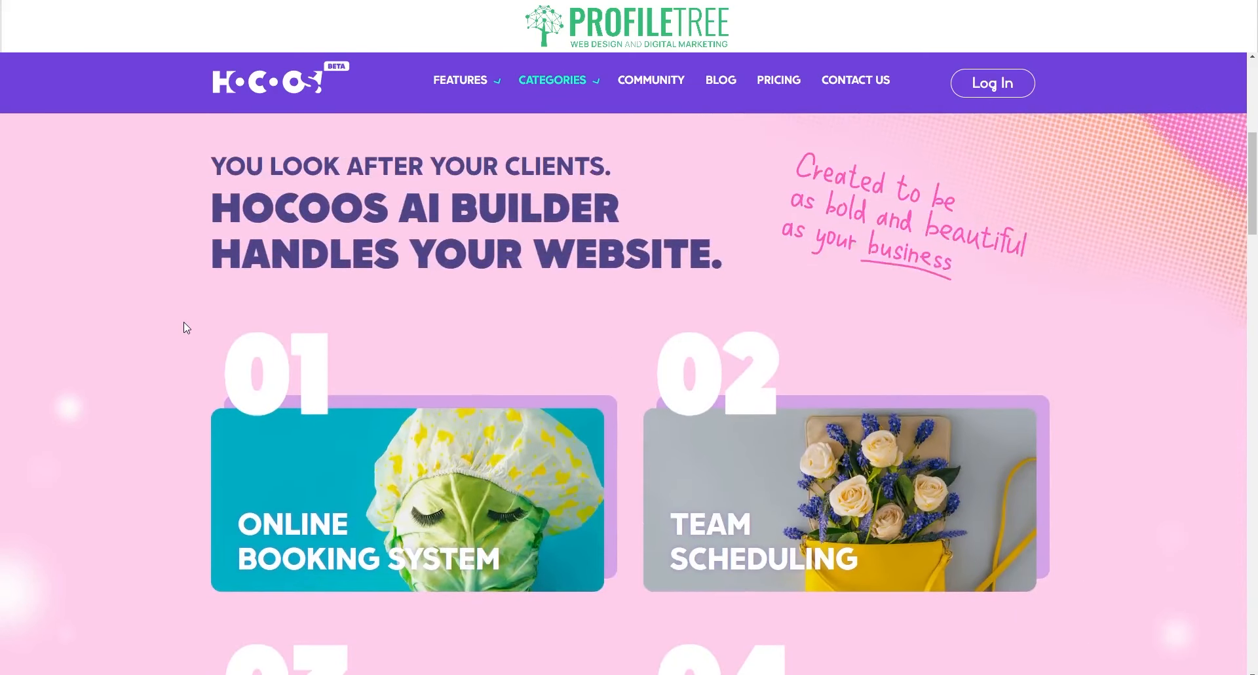
scroll(183, 321, down, 3)
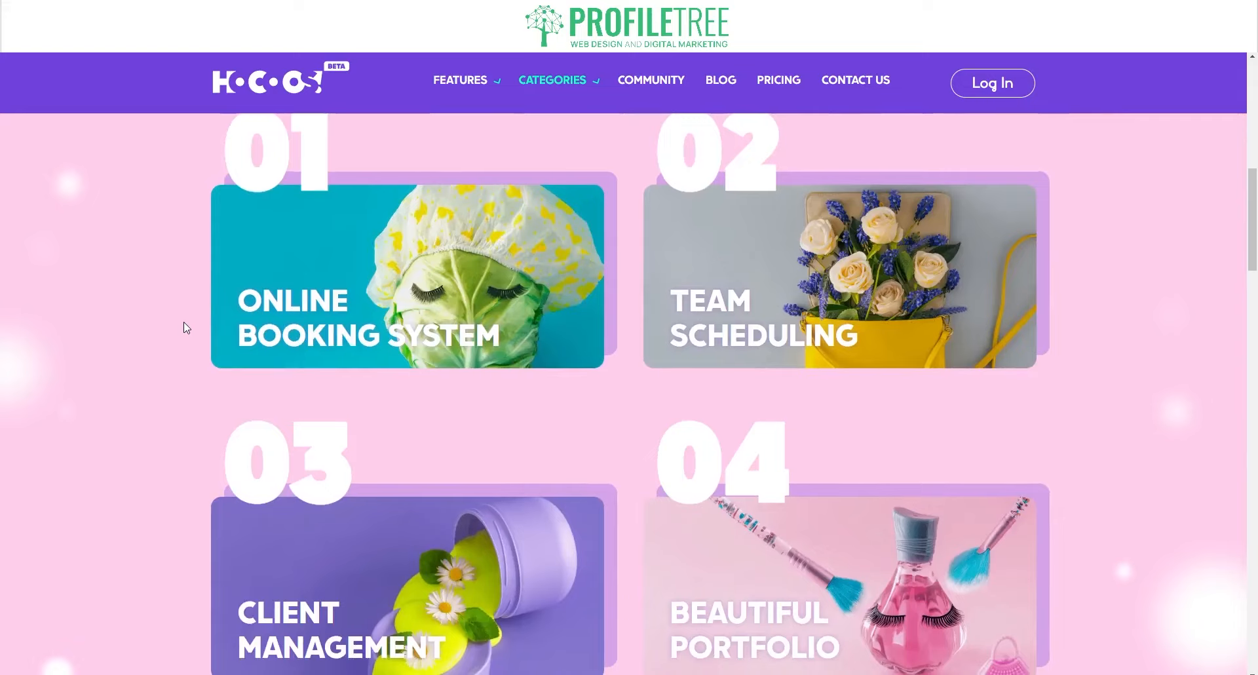
scroll(184, 321, up, 6)
scroll(183, 321, up, 4)
scroll(183, 321, down, 10)
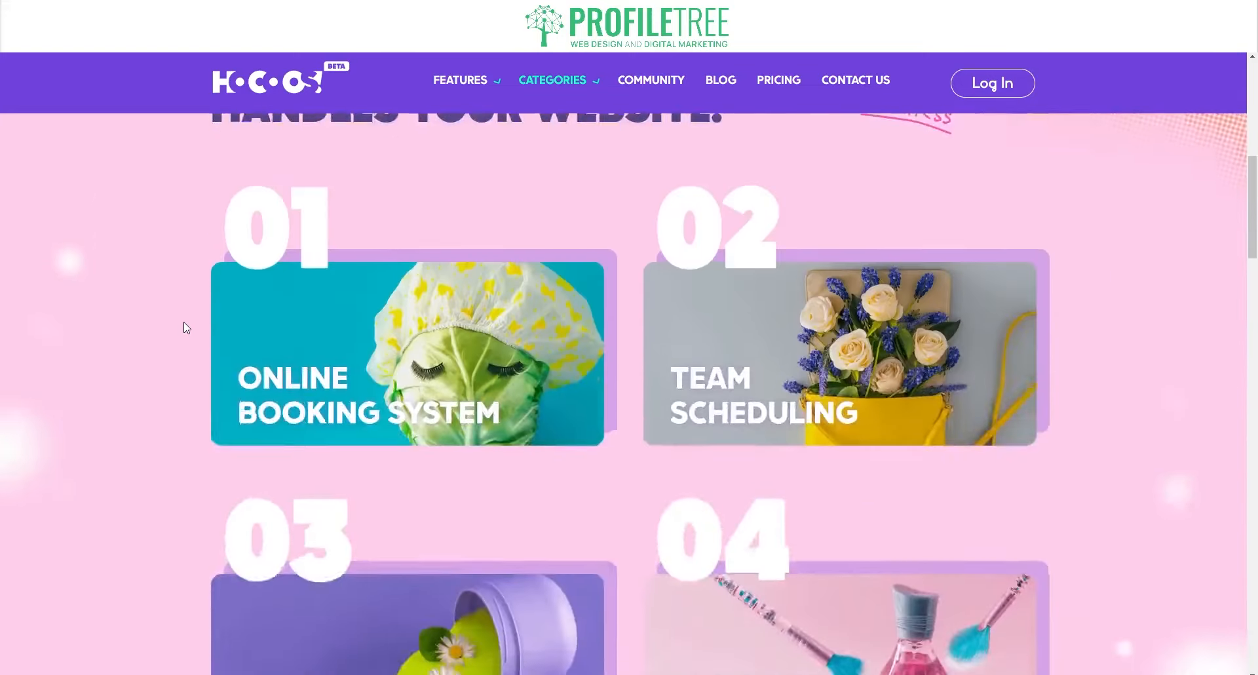
scroll(184, 321, up, 1)
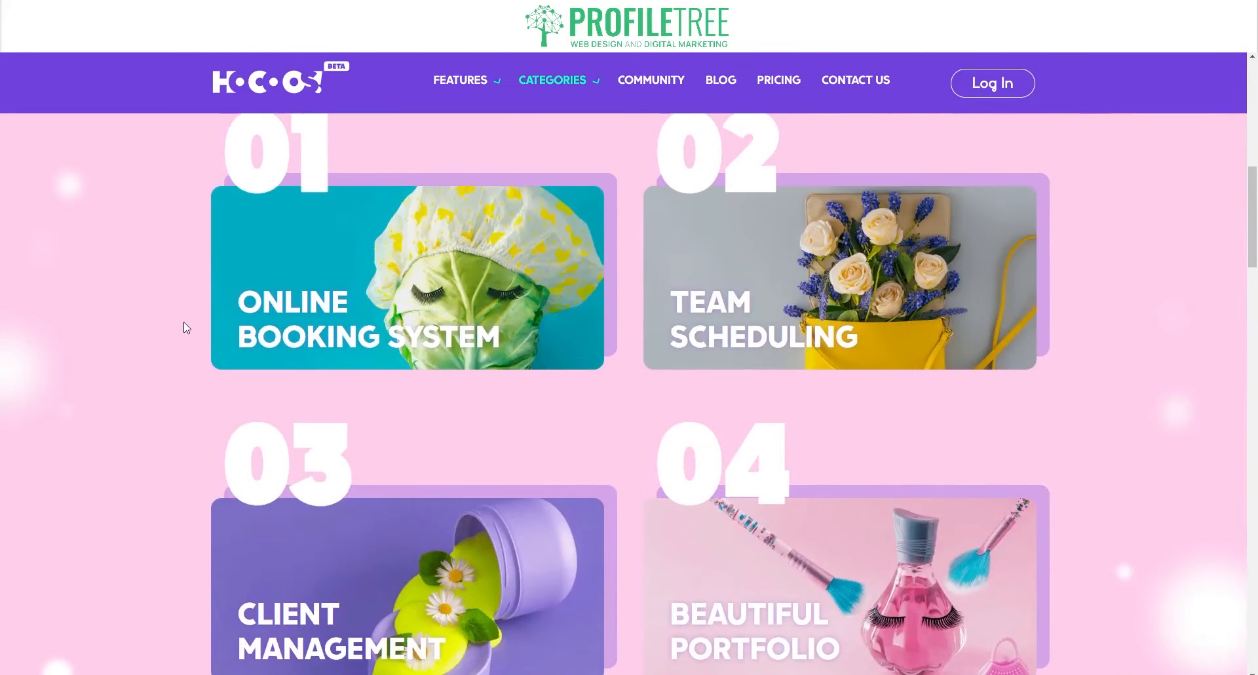
mouse_move(368, 297)
- Flip feature card 02 to read 'Use Your People Power!' about flexible staff schedules
mouse_move(766, 320)
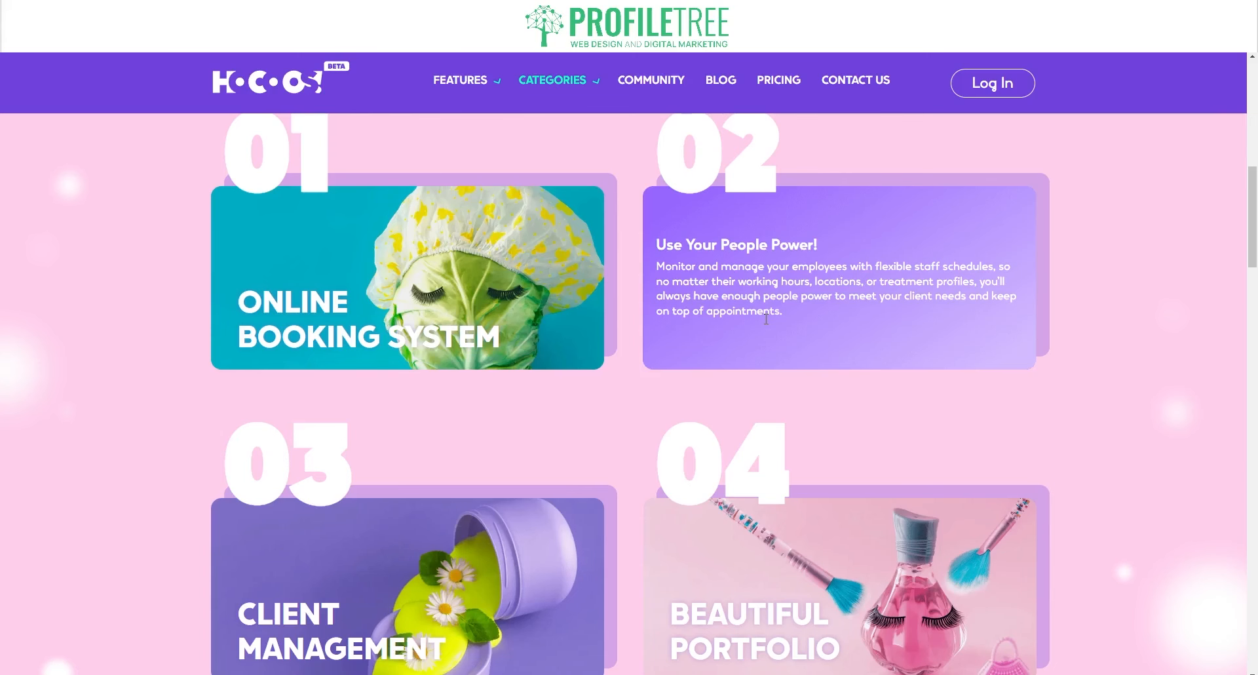
- Read the Beauty & Wellness feature cards 03 and 04
scroll(146, 488, down, 2)
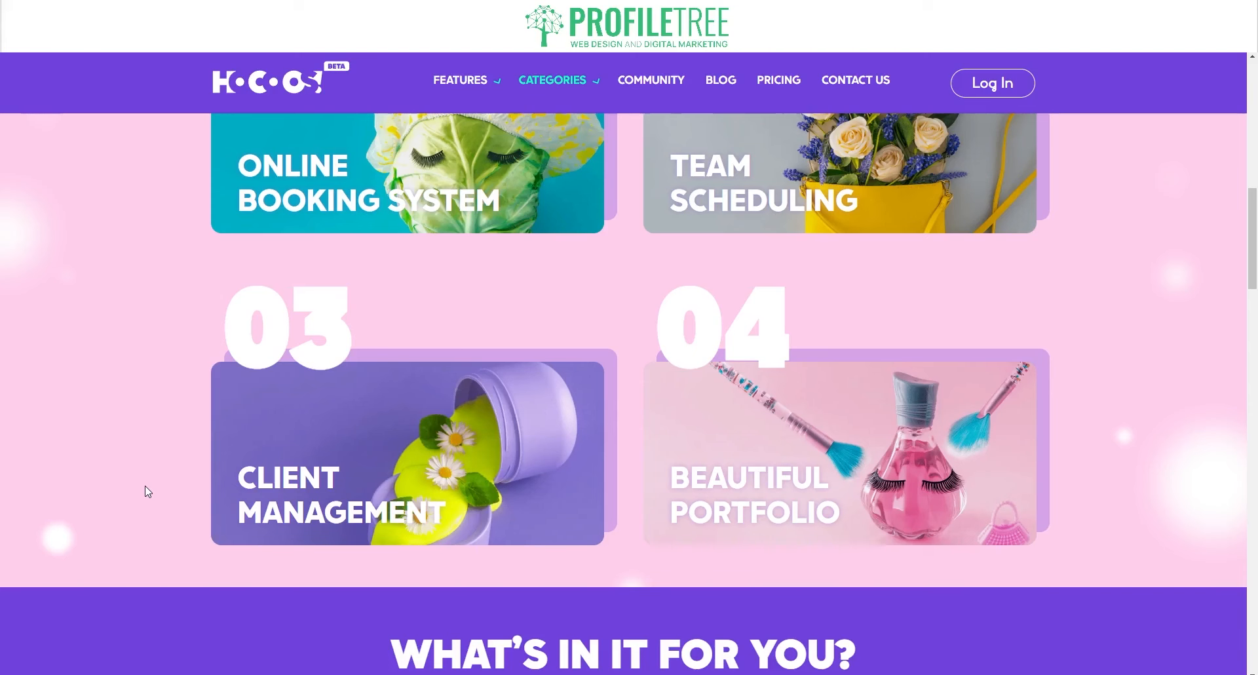
mouse_move(329, 496)
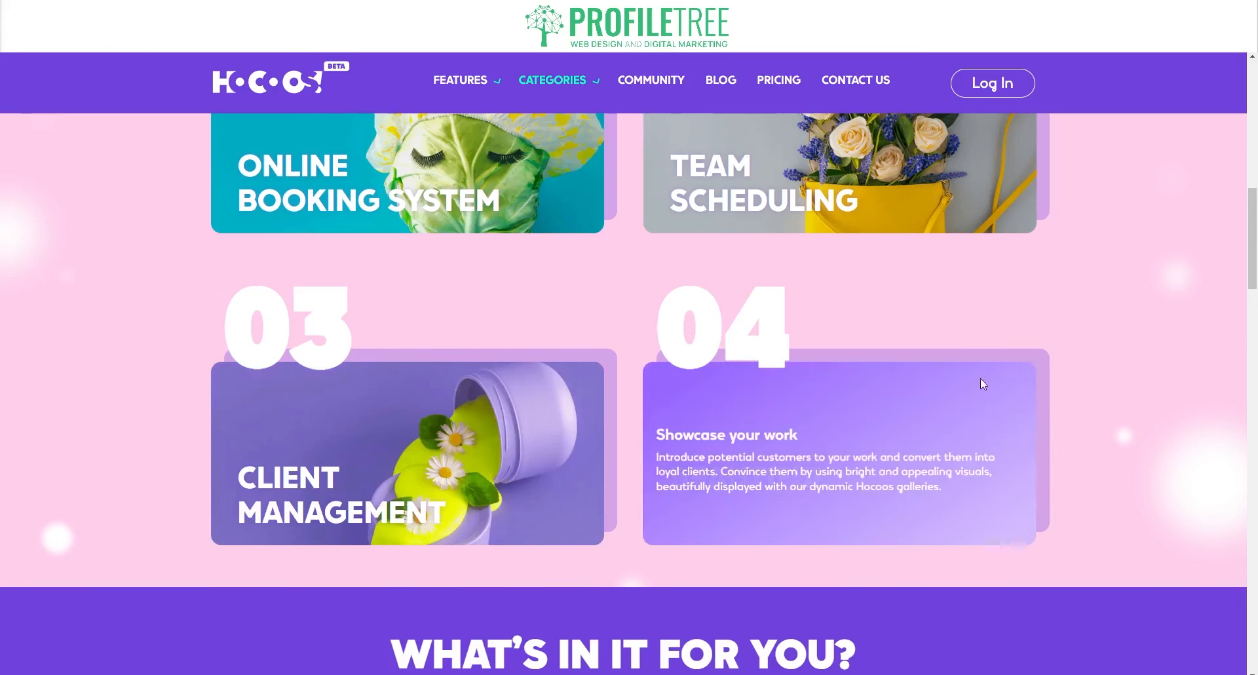
mouse_move(863, 448)
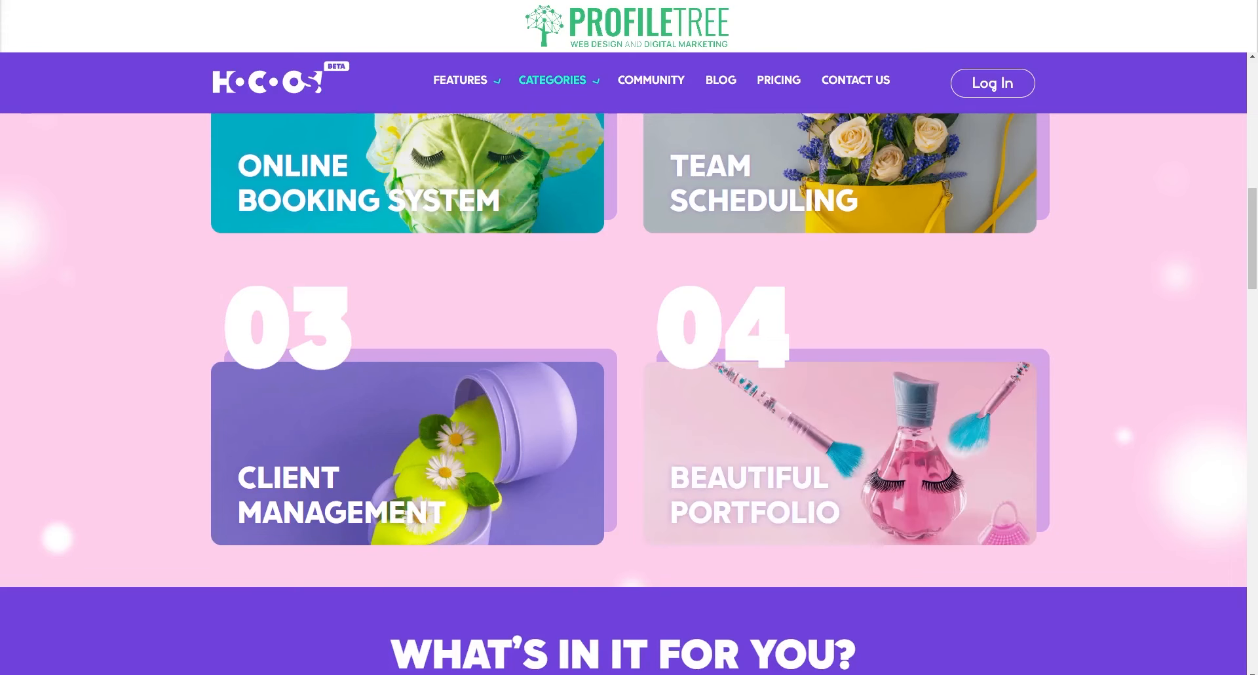
- Return to the page top and show the Categories dropdown
scroll(1138, 351, up, 10)
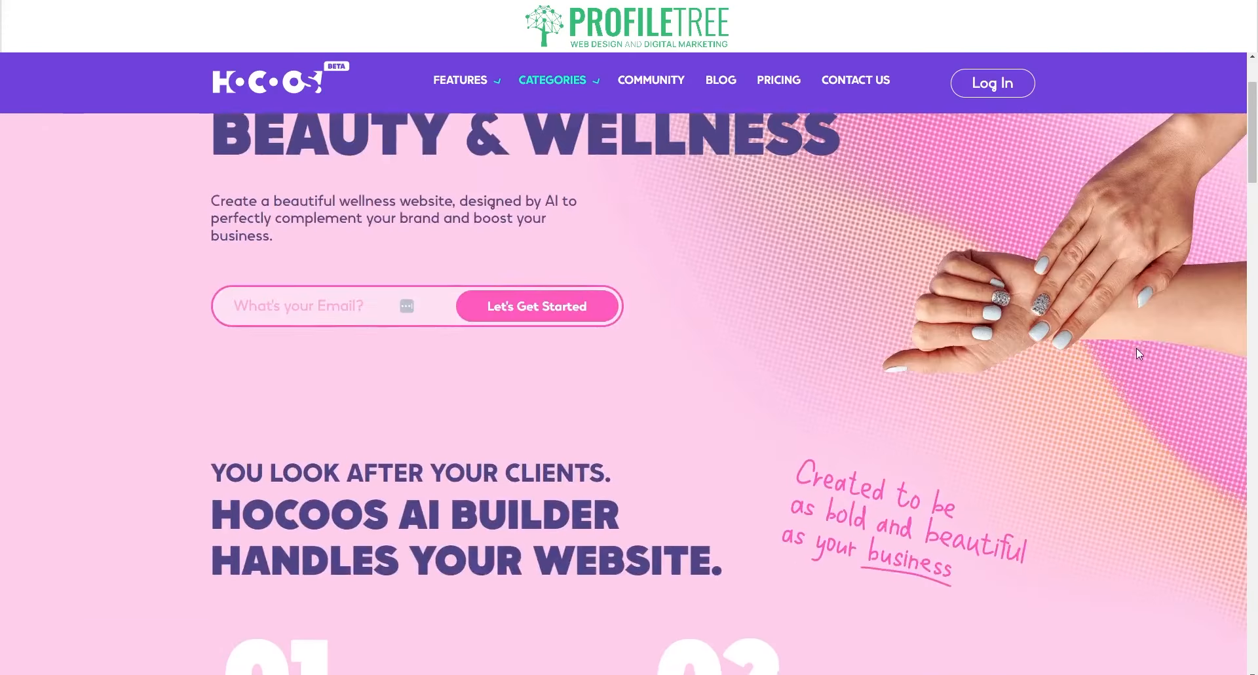
scroll(1137, 354, up, 2)
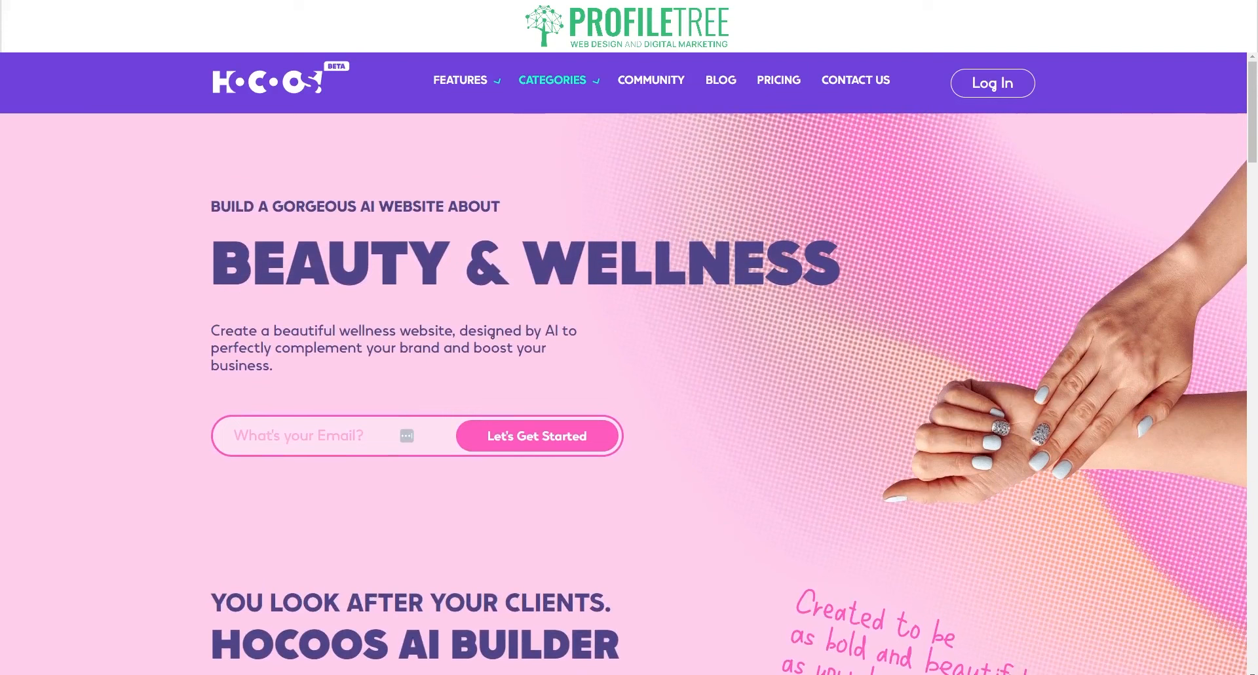
mouse_move(599, 82)
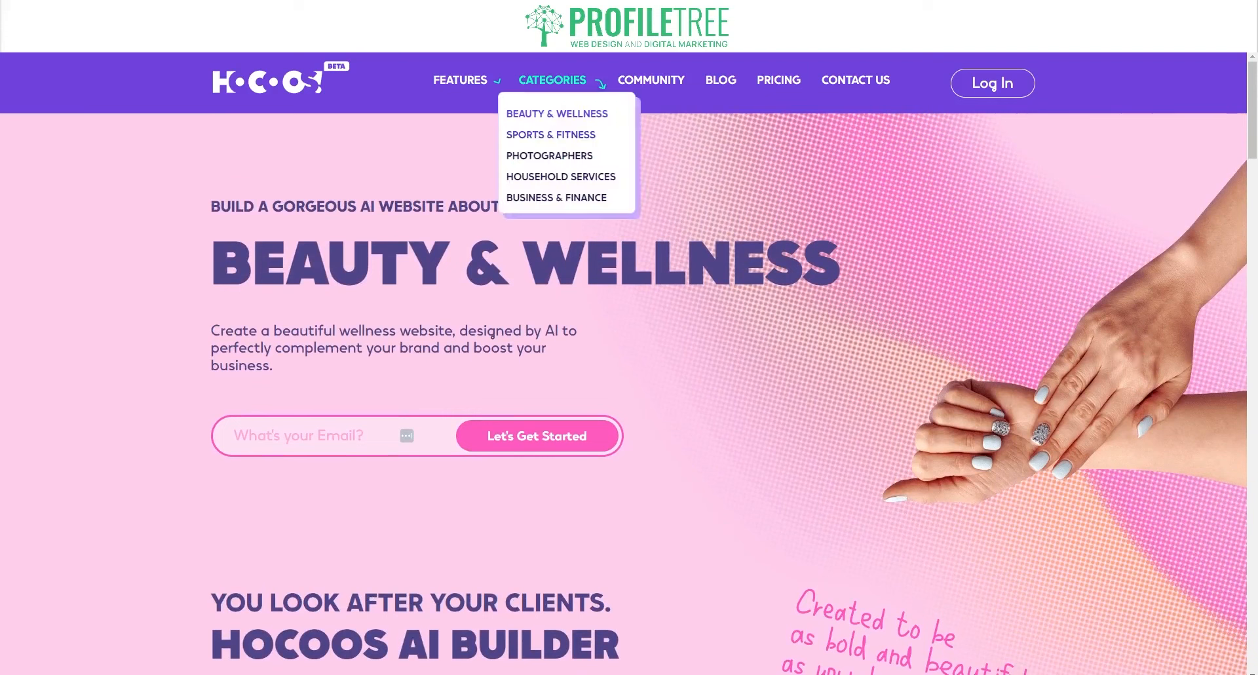
- Browse the Sports & Fitness page's cards, including Fitness Blog and Online Scheduling, then reopen Categories
click(532, 136)
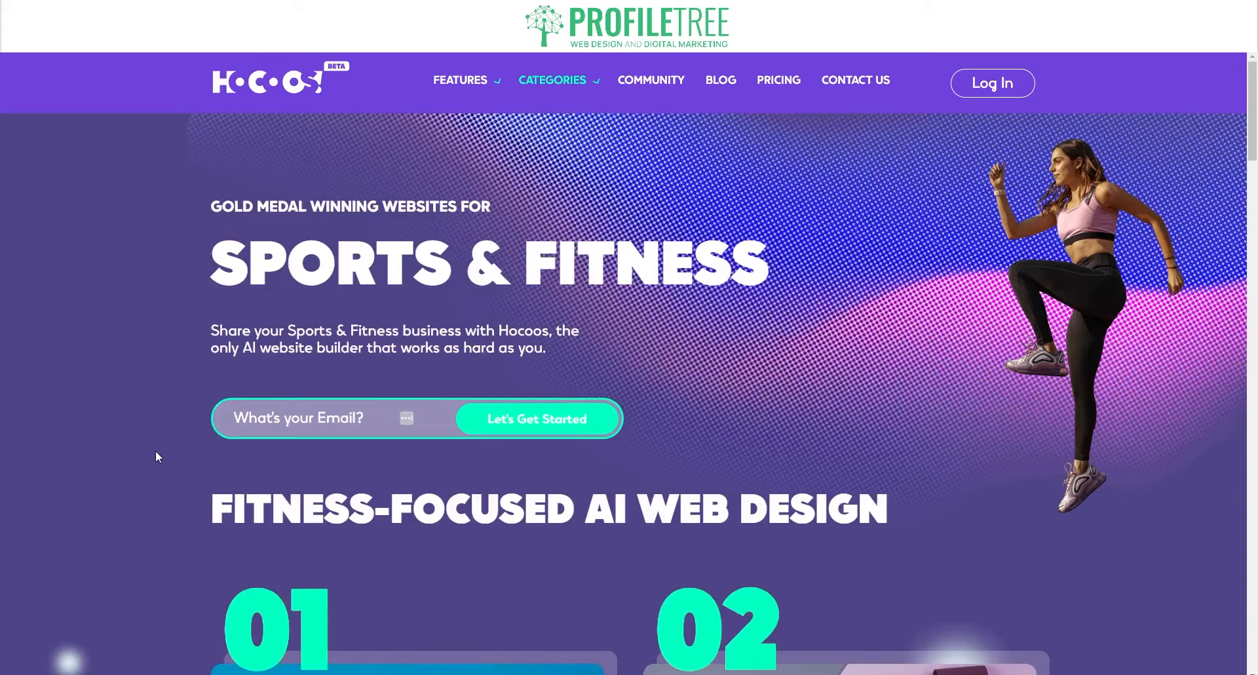
scroll(156, 453, down, 7)
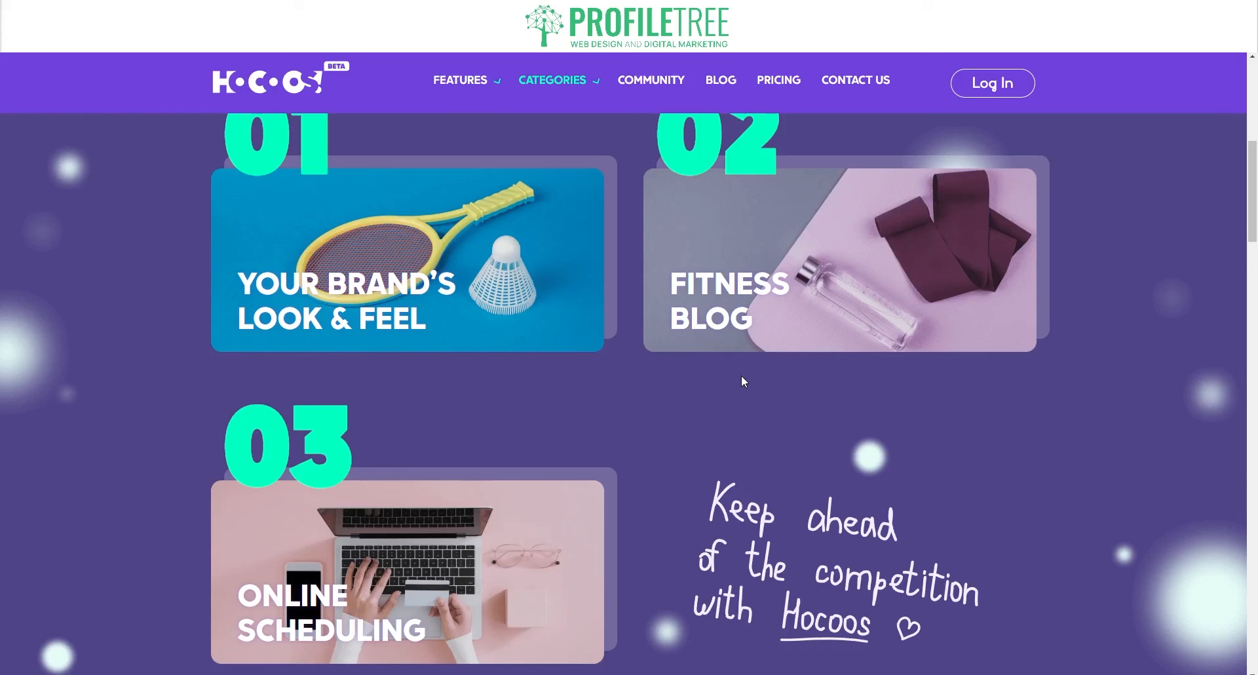
mouse_move(420, 308)
mouse_move(527, 557)
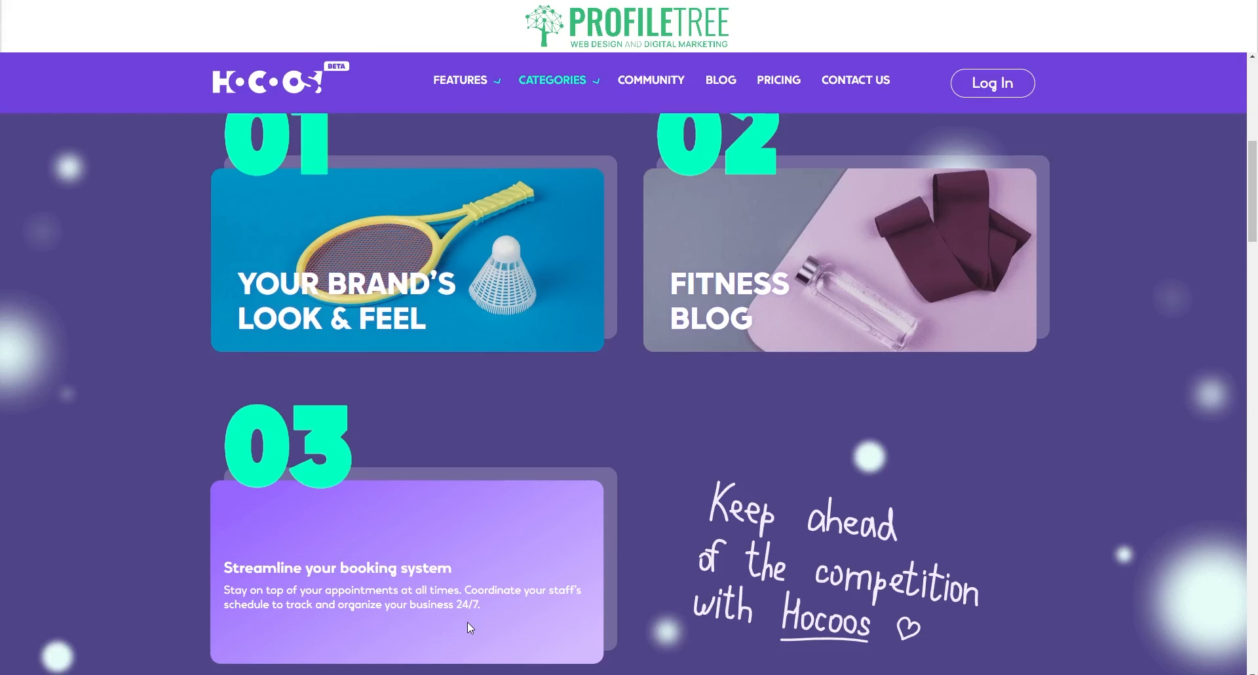
scroll(628, 379, up, 8)
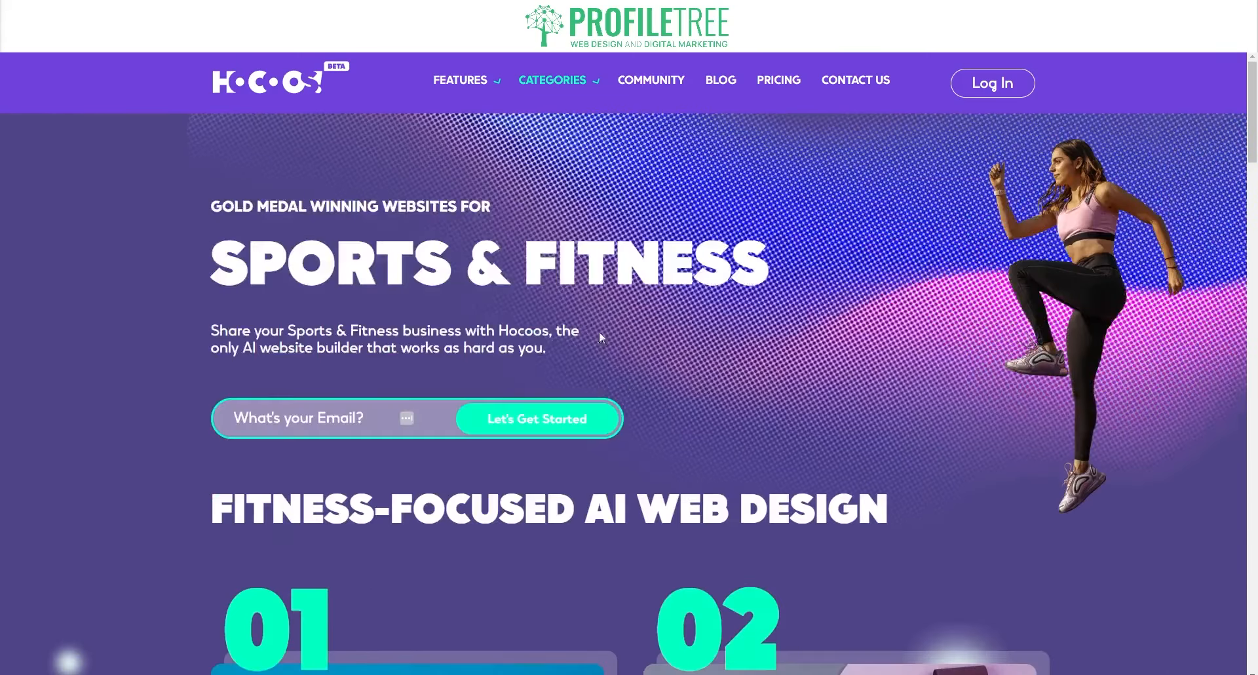
mouse_move(552, 80)
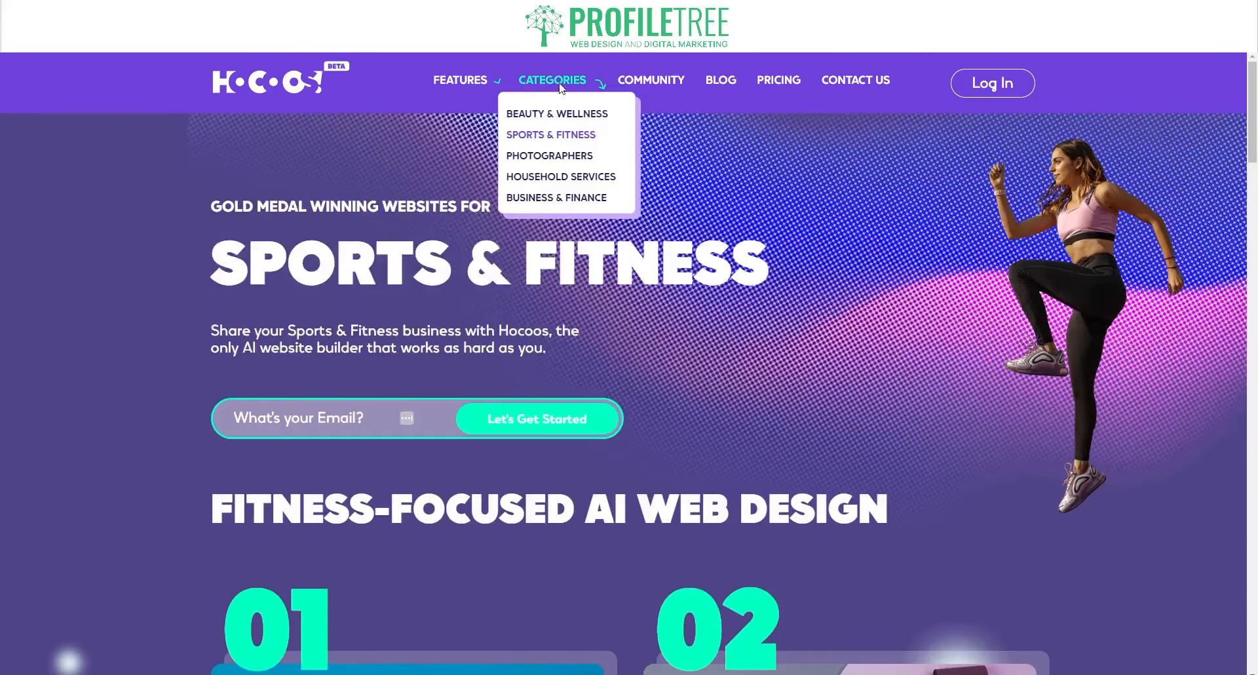
- Review the Photographers page's Easy Editing, Responsive designs and About & Contact cards, then reopen Categories
click(542, 157)
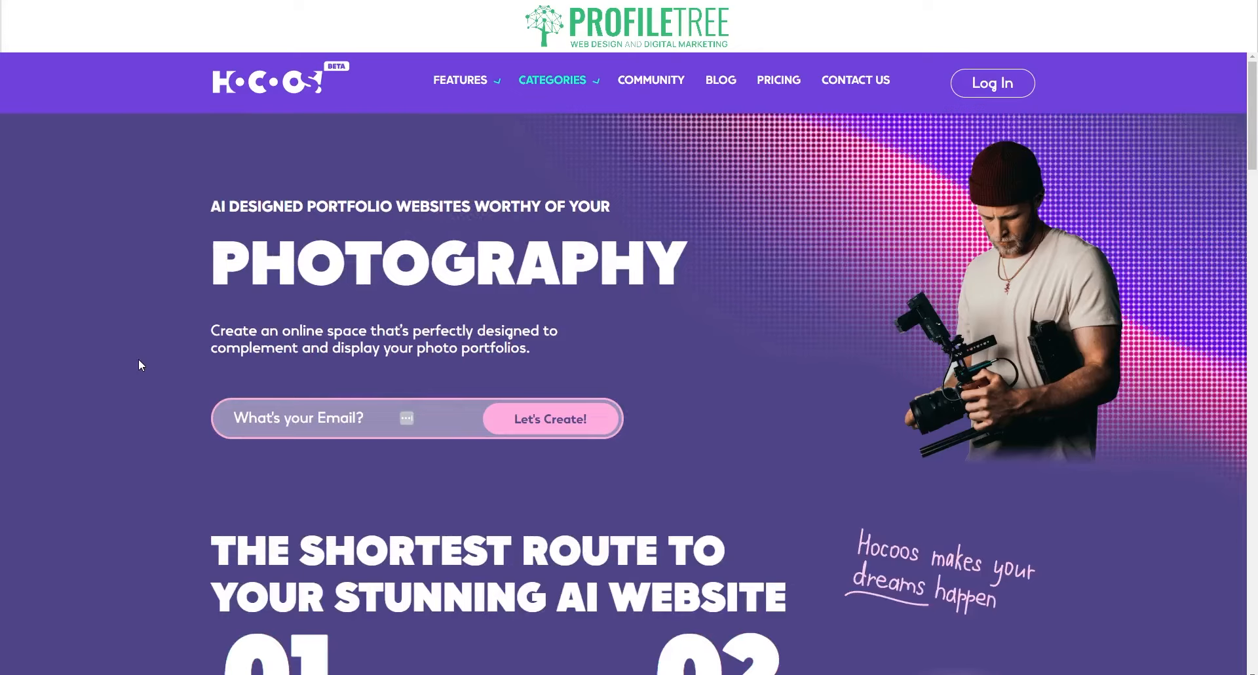
scroll(139, 360, down, 5)
scroll(139, 360, down, 1)
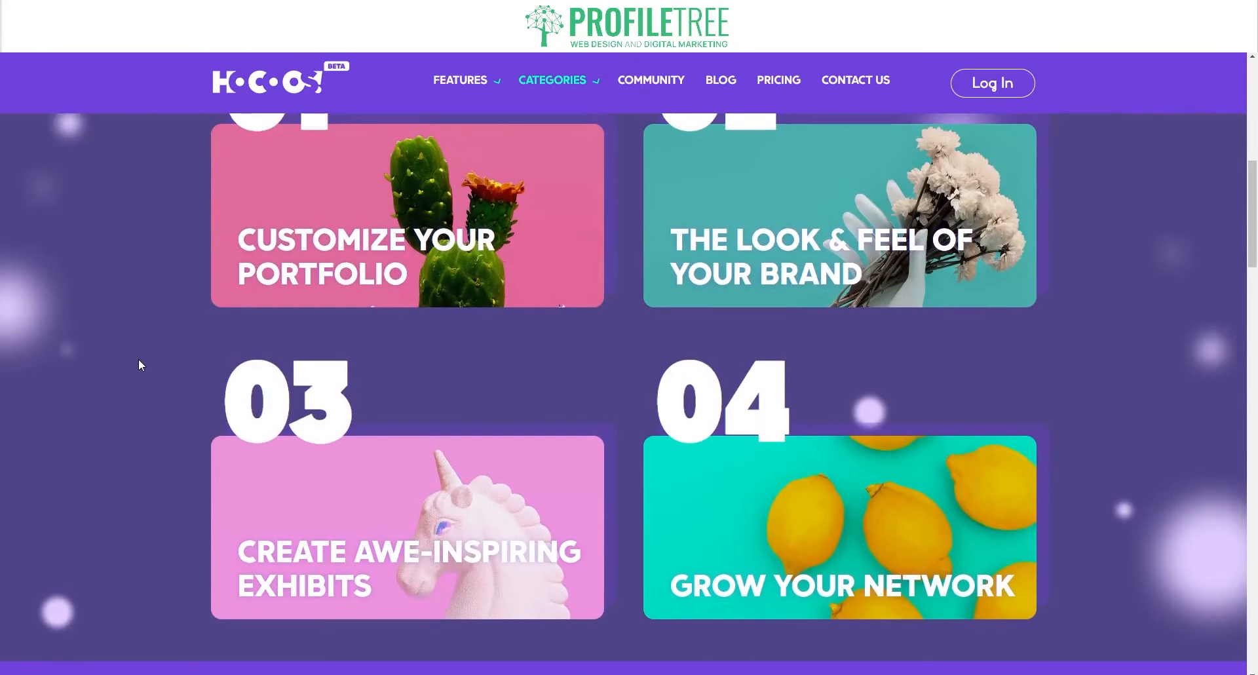
mouse_move(711, 266)
mouse_move(965, 144)
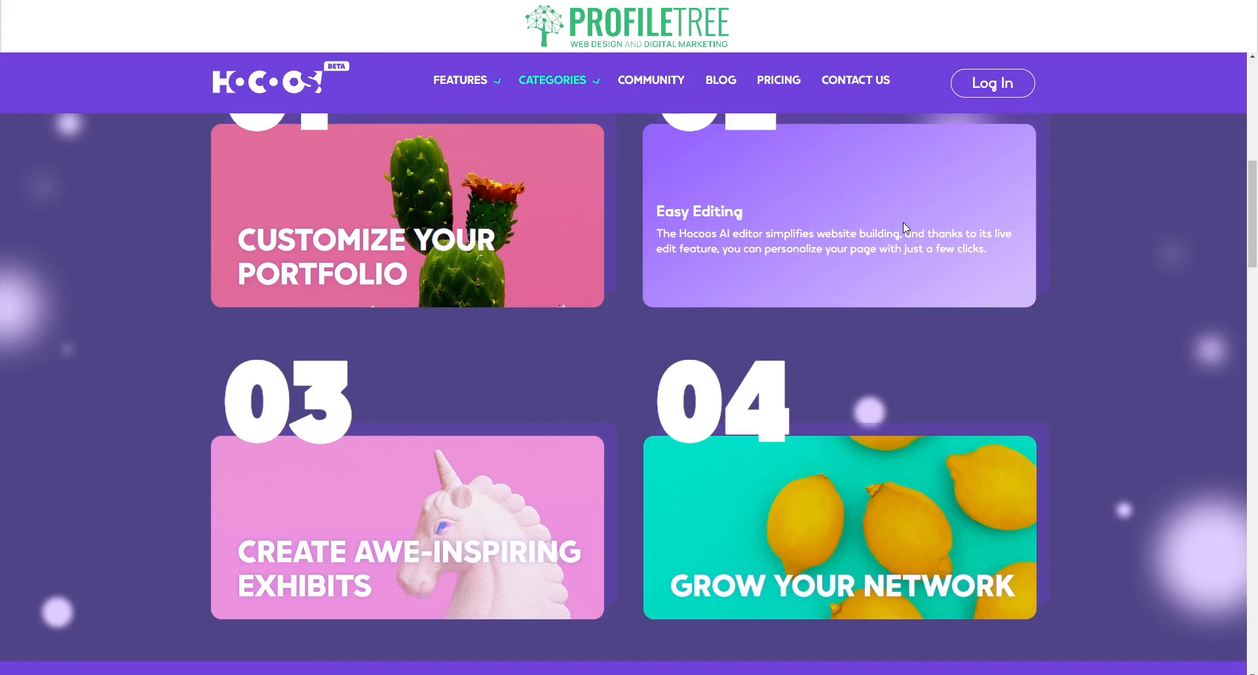
mouse_move(458, 505)
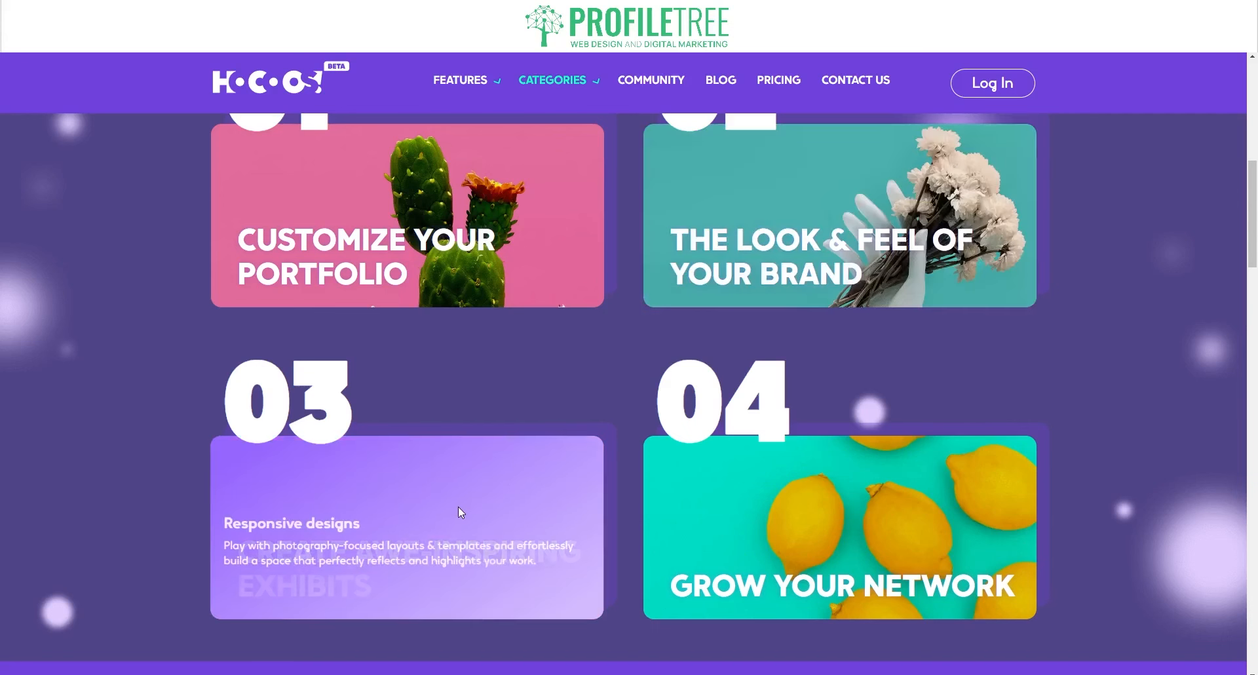
mouse_move(821, 490)
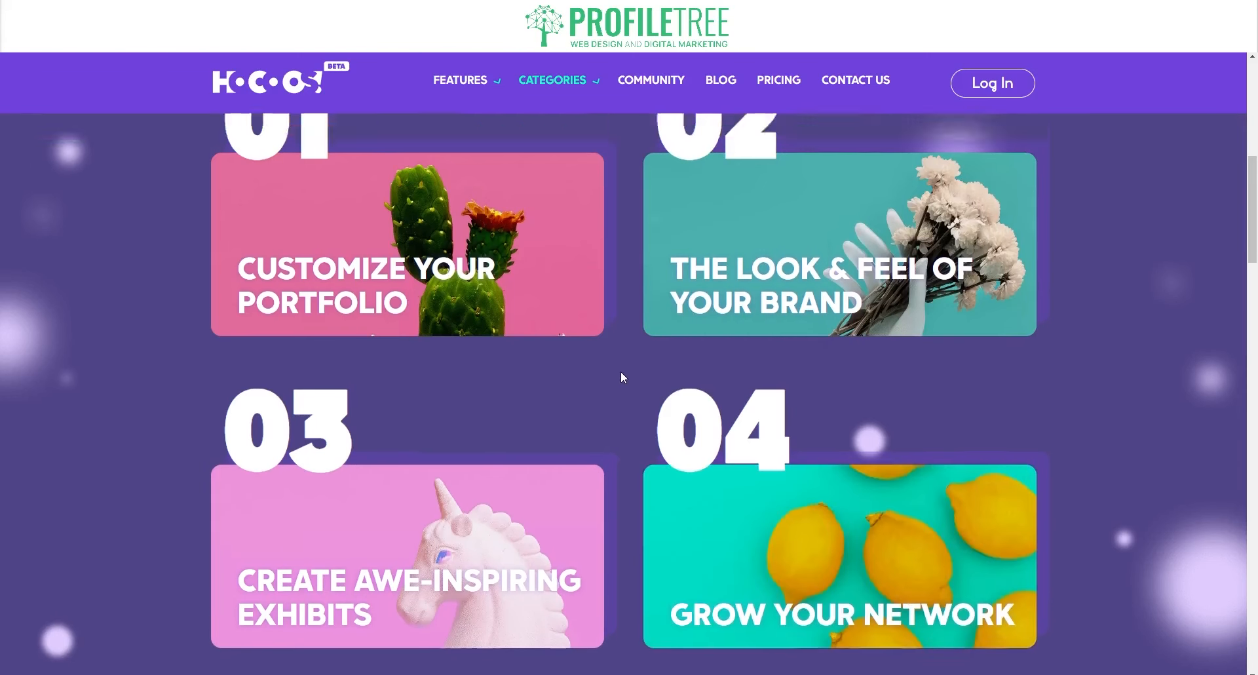
scroll(620, 371, up, 8)
mouse_move(556, 80)
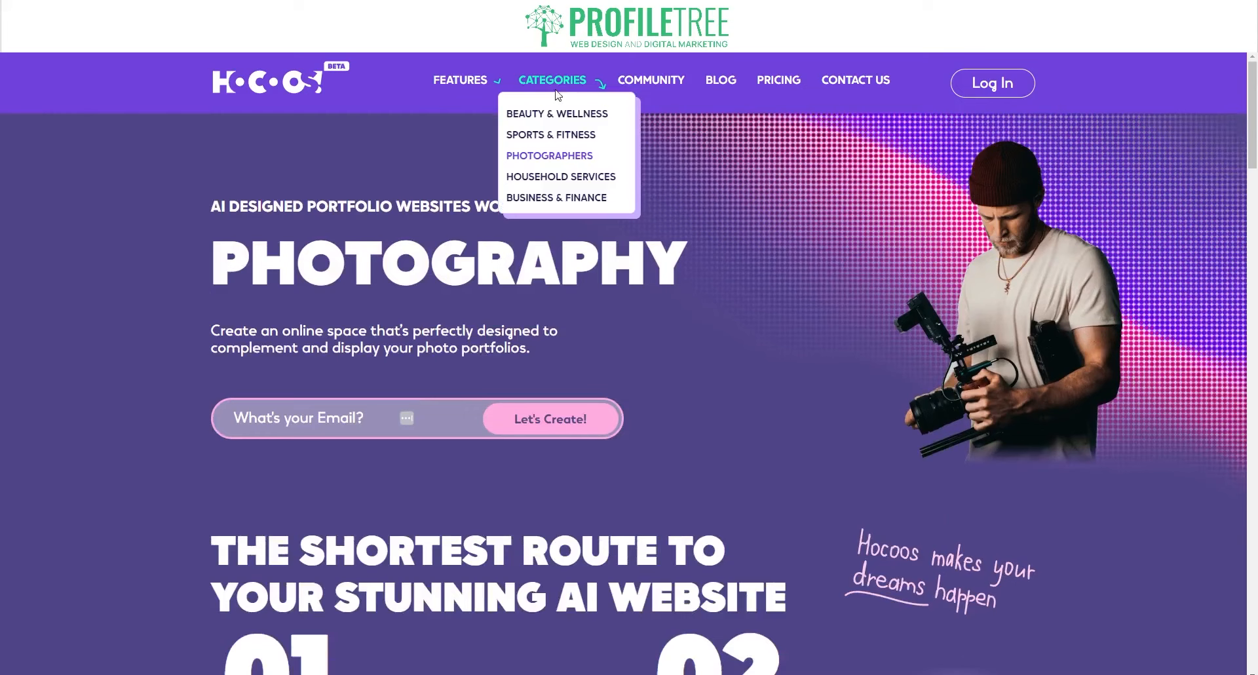
click(546, 181)
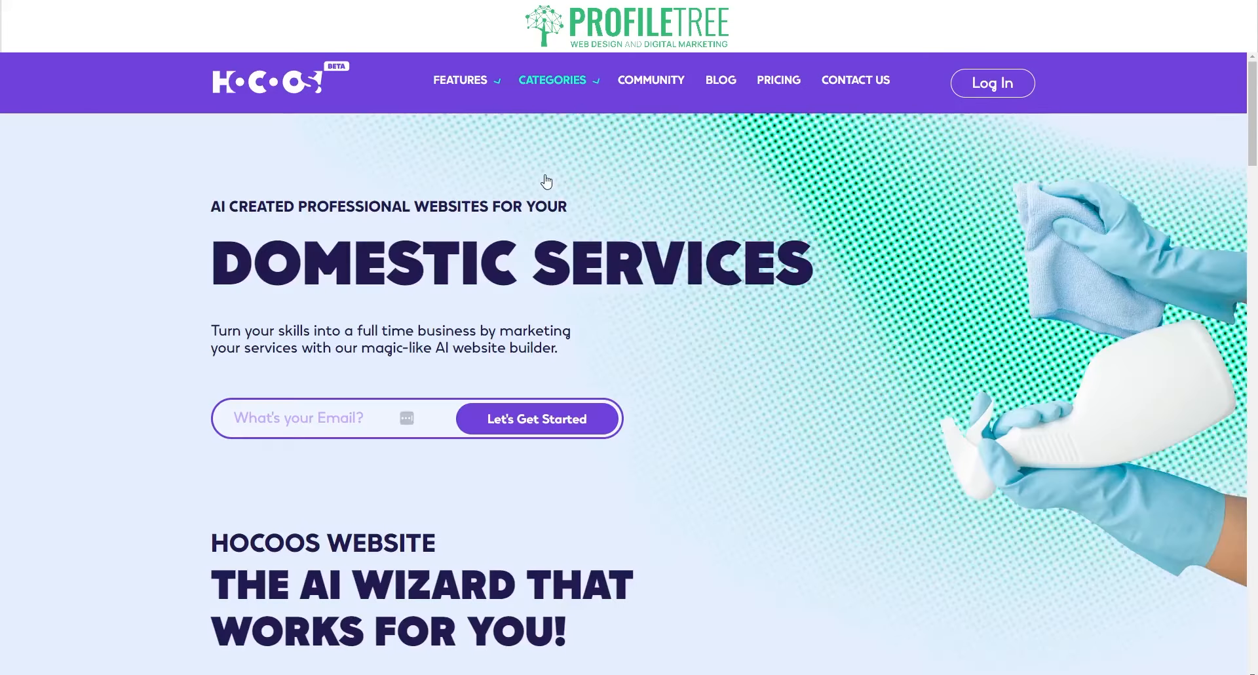
scroll(633, 457, down, 5)
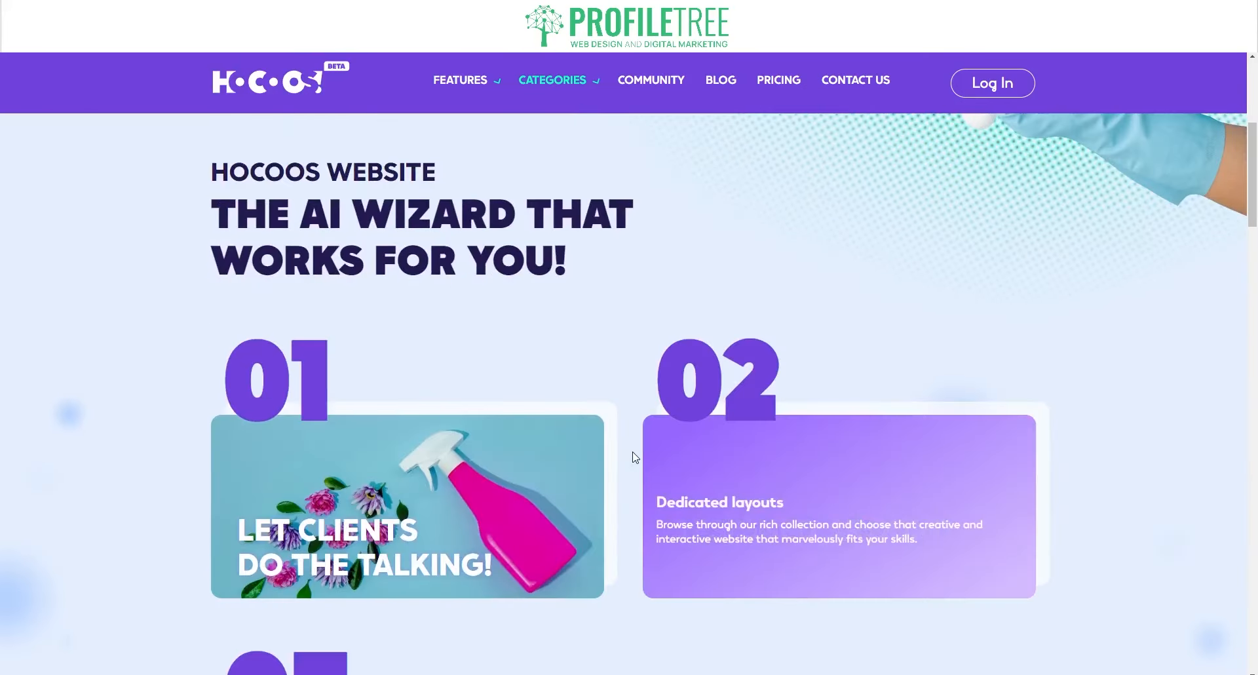
scroll(154, 389, down, 3)
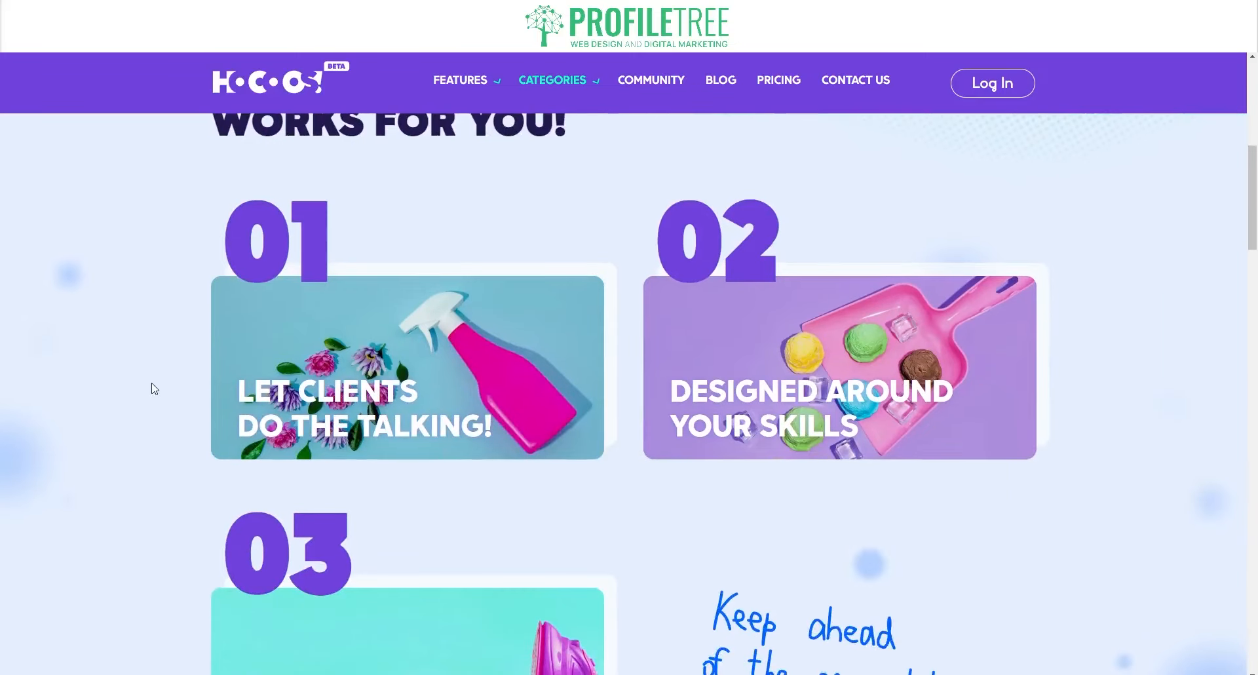
mouse_move(395, 354)
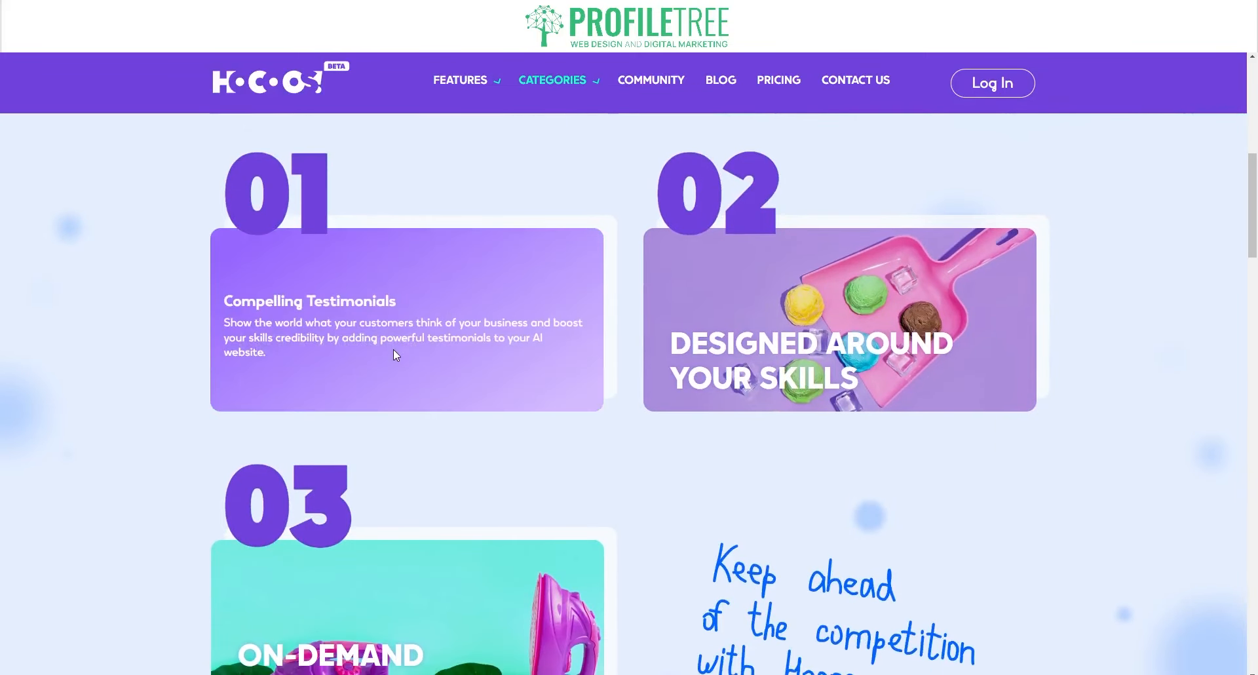
mouse_move(571, 88)
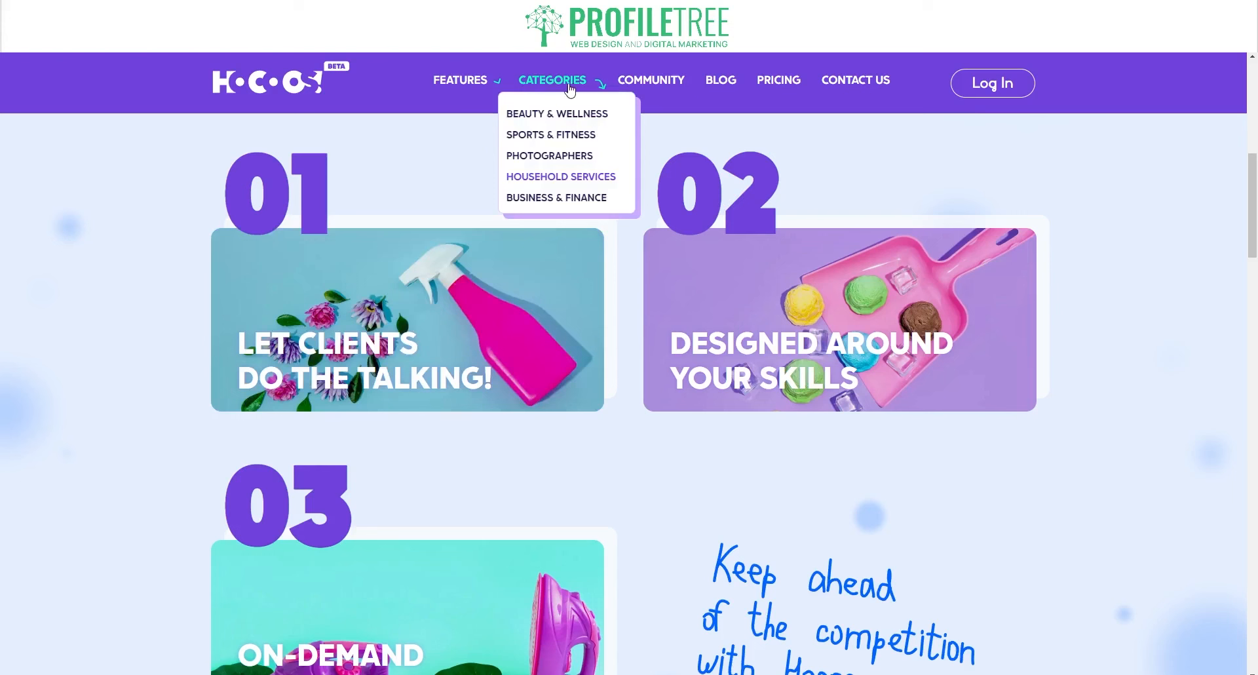
mouse_move(412, 301)
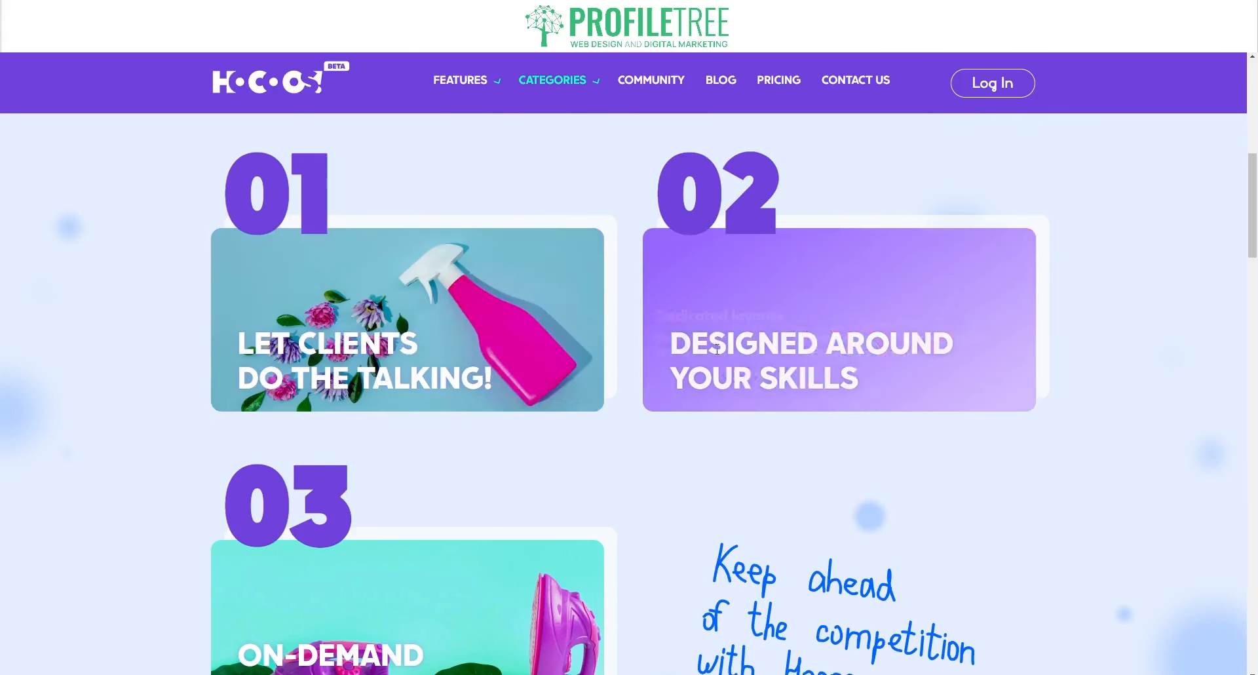
mouse_move(793, 347)
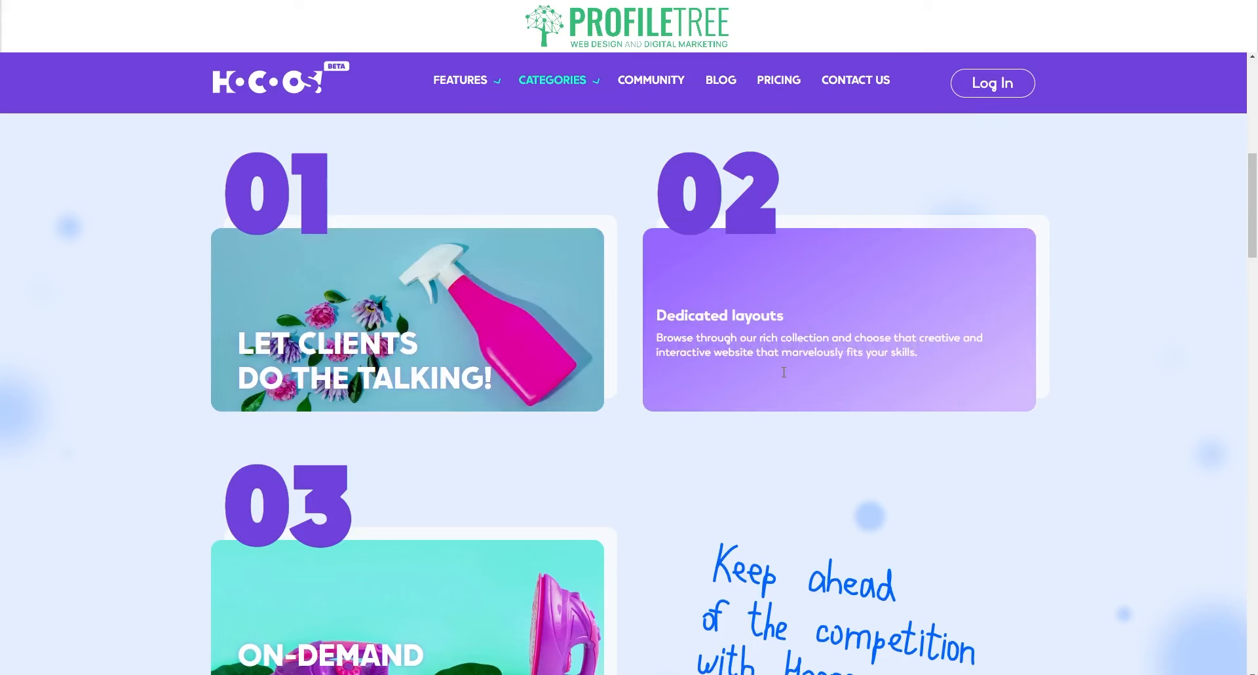
scroll(783, 373, down, 3)
mouse_move(479, 445)
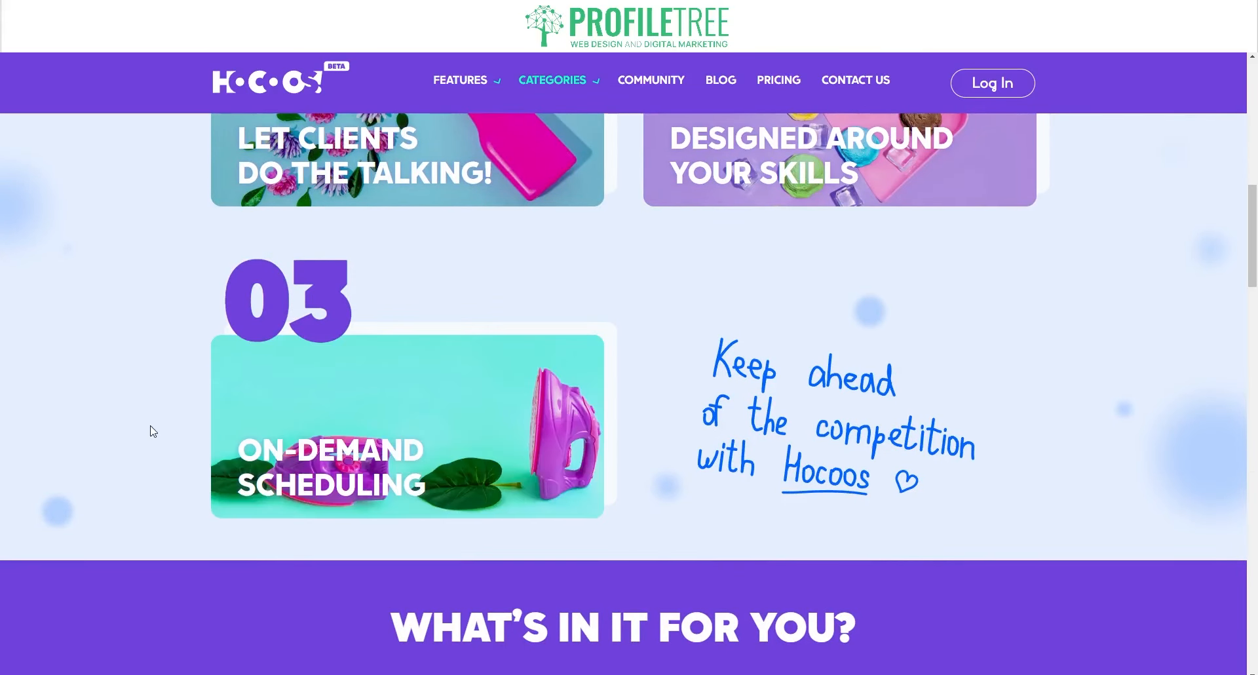
scroll(153, 431, up, 12)
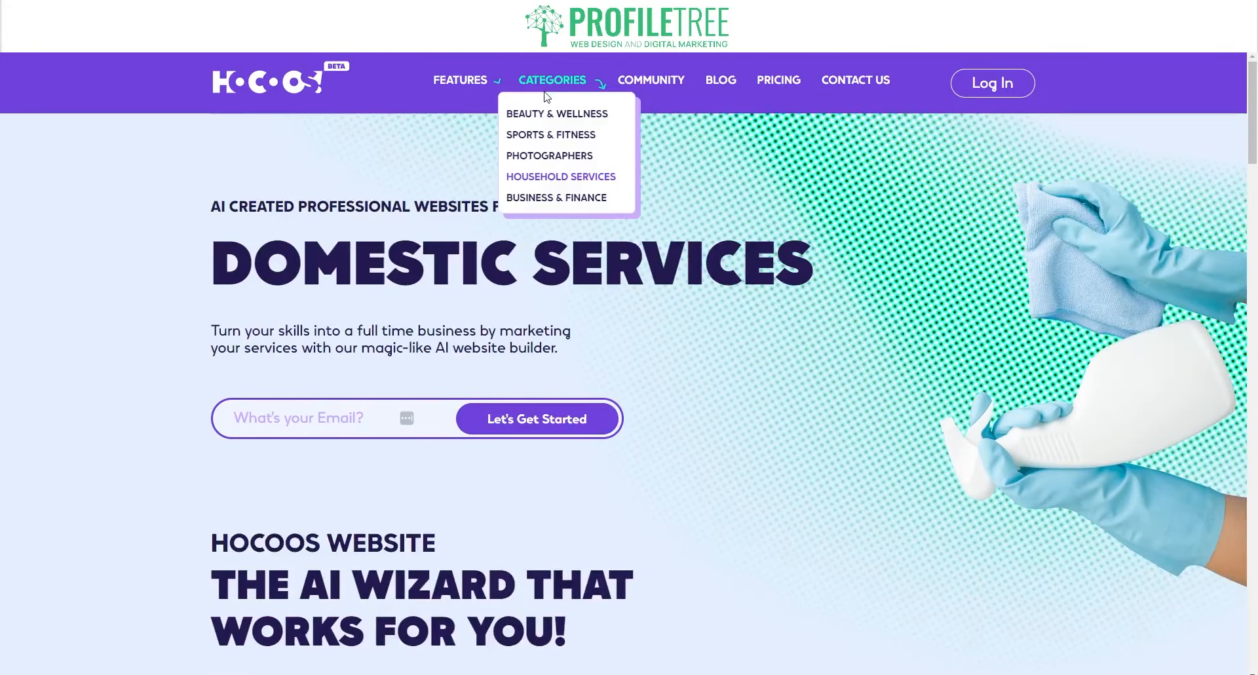
scroll(321, 452, down, 15)
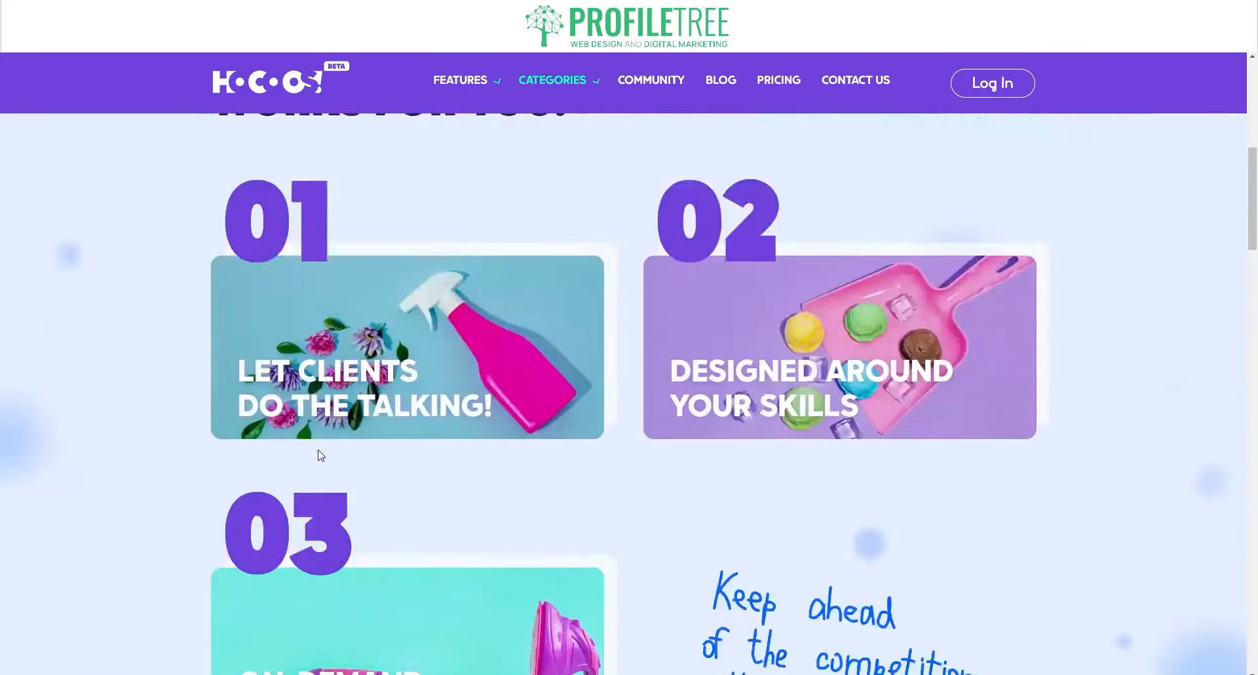
scroll(591, 389, up, 5)
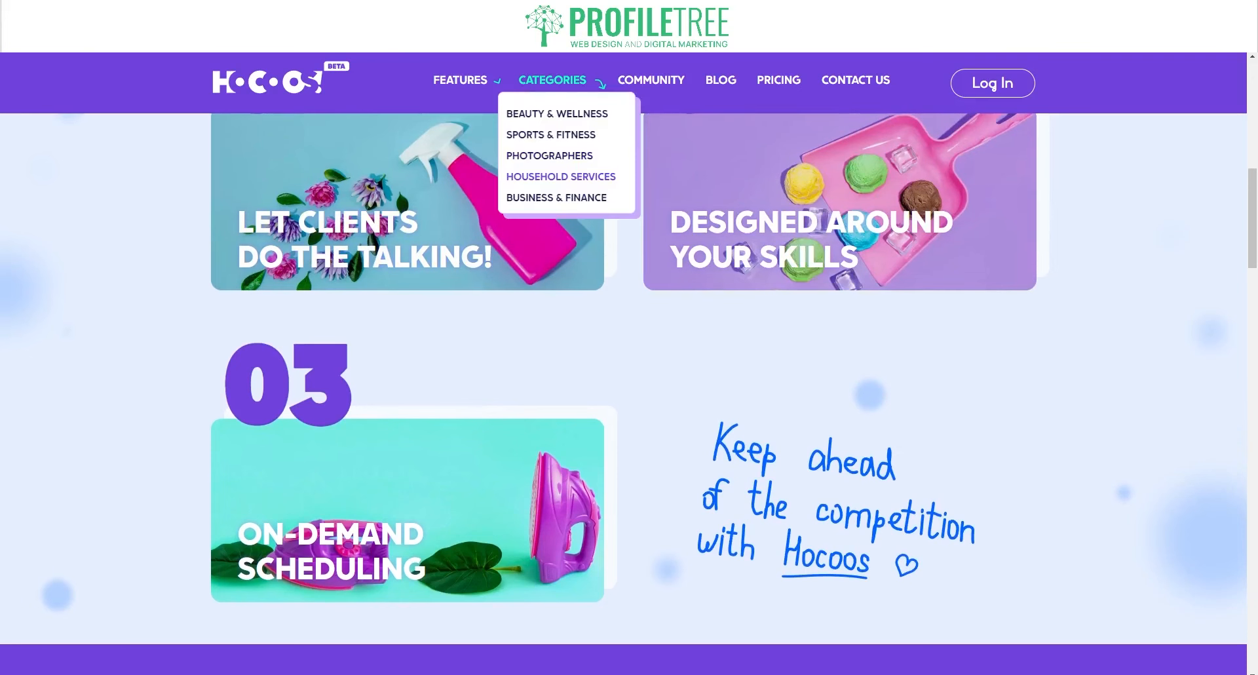
- Open the Business & Finance category page and scroll through its feature cards
click(556, 197)
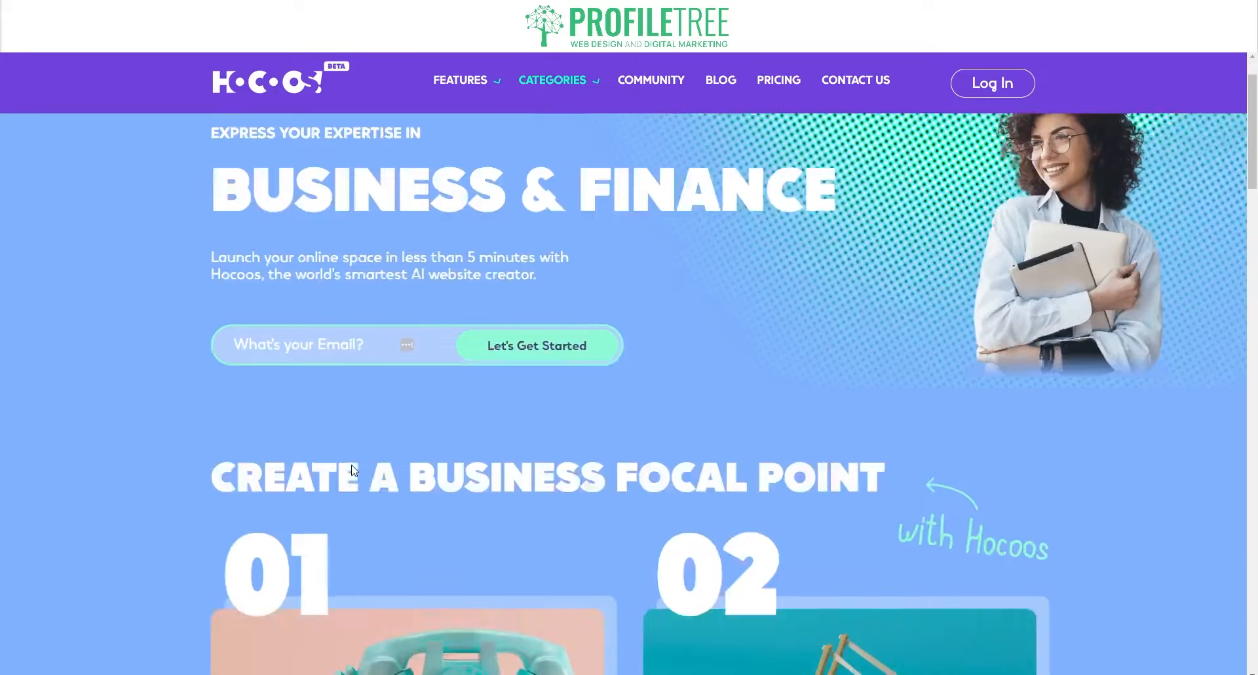
scroll(352, 469, down, 5)
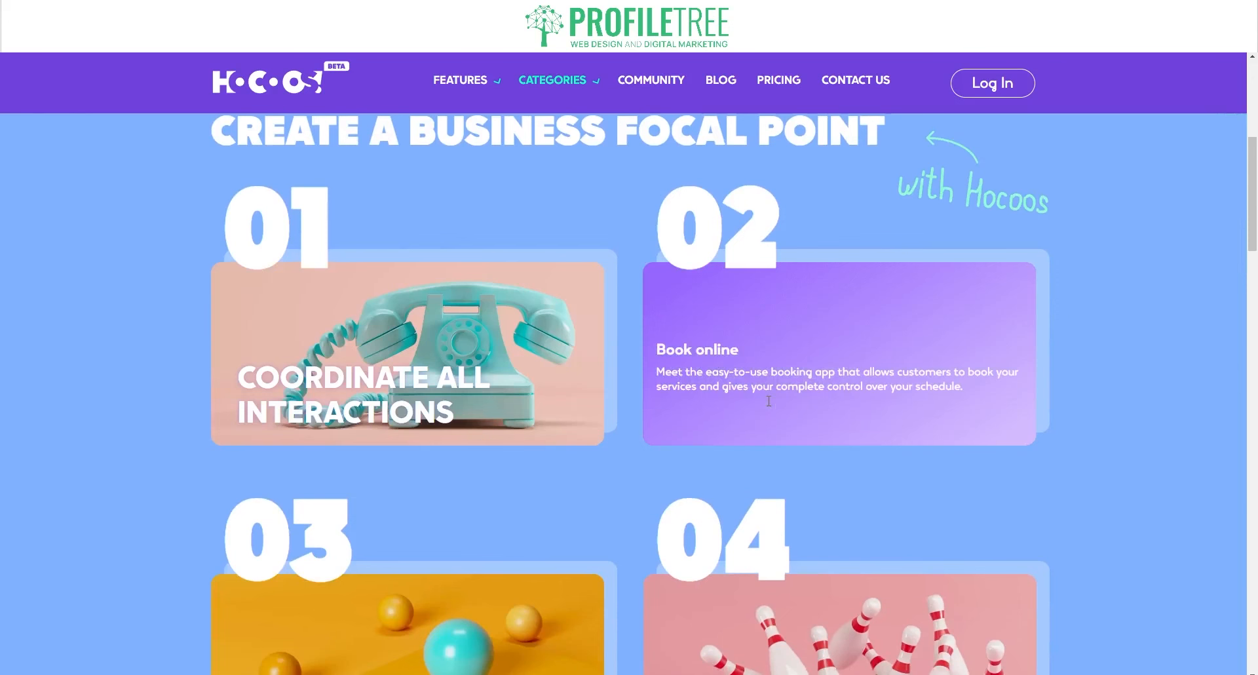
scroll(768, 401, down, 3)
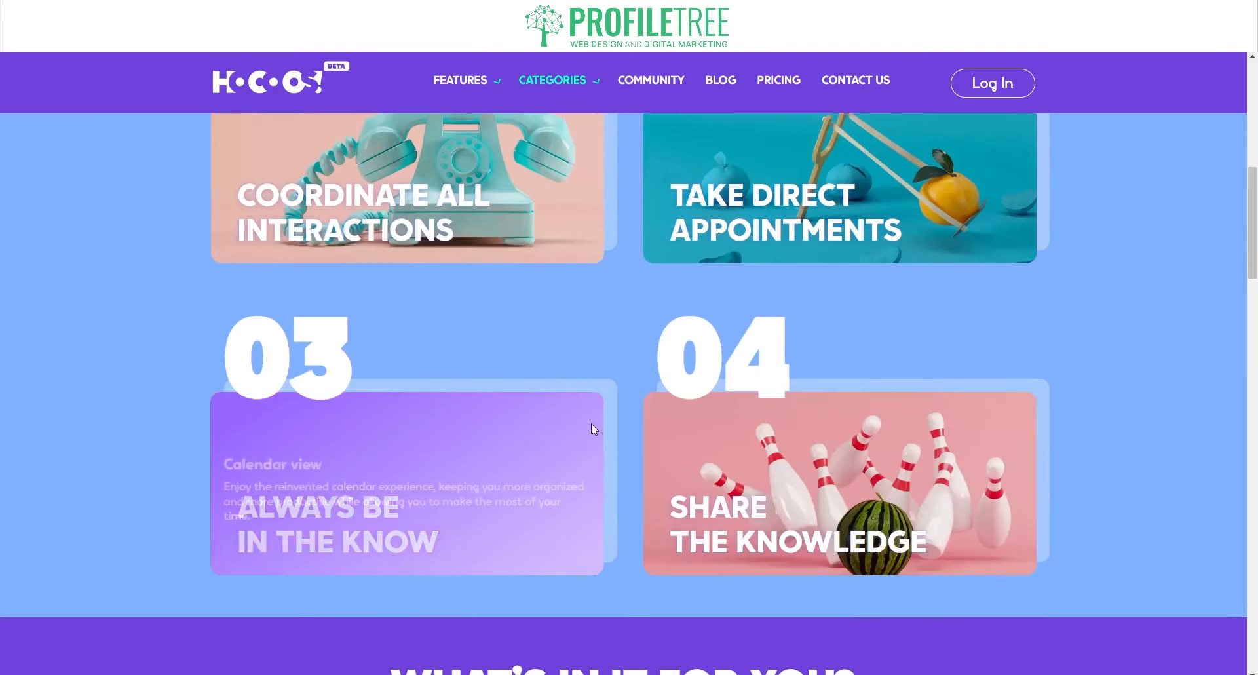
scroll(591, 424, up, 9)
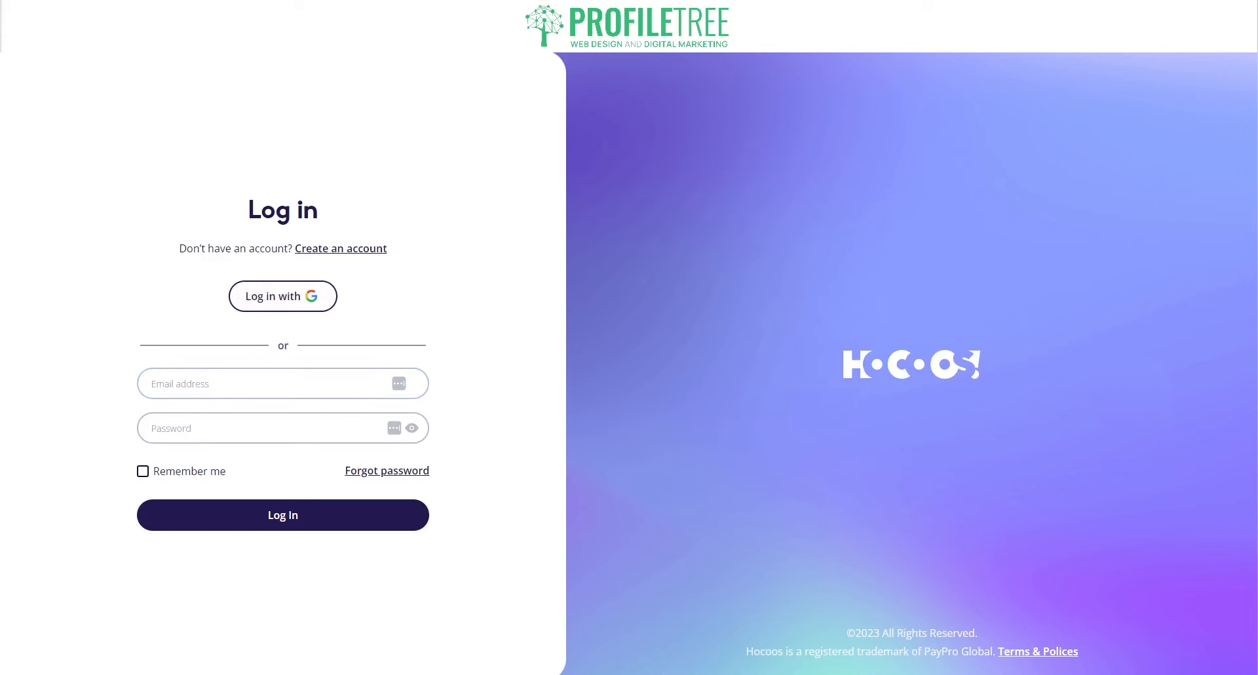
- Start creating a new Hocoos account from the log-in page
click(333, 248)
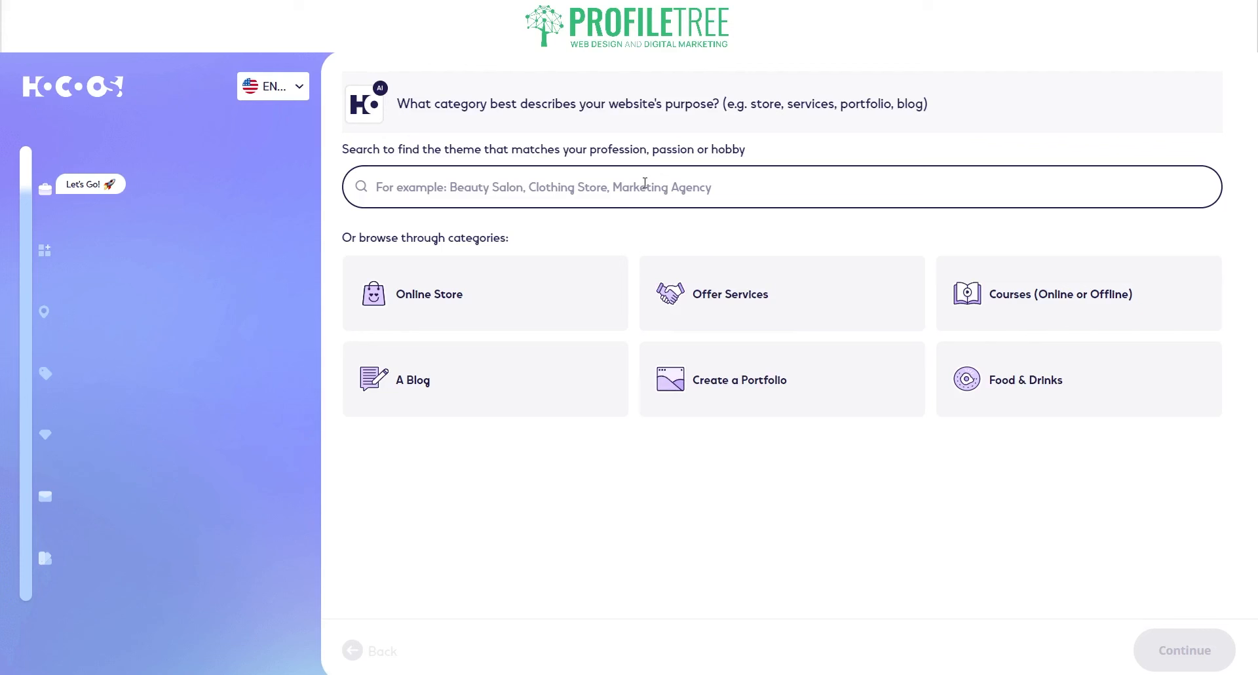
- Search 'Marketing Agency', choose marketing agency as the business type, and continue
text(Ma)
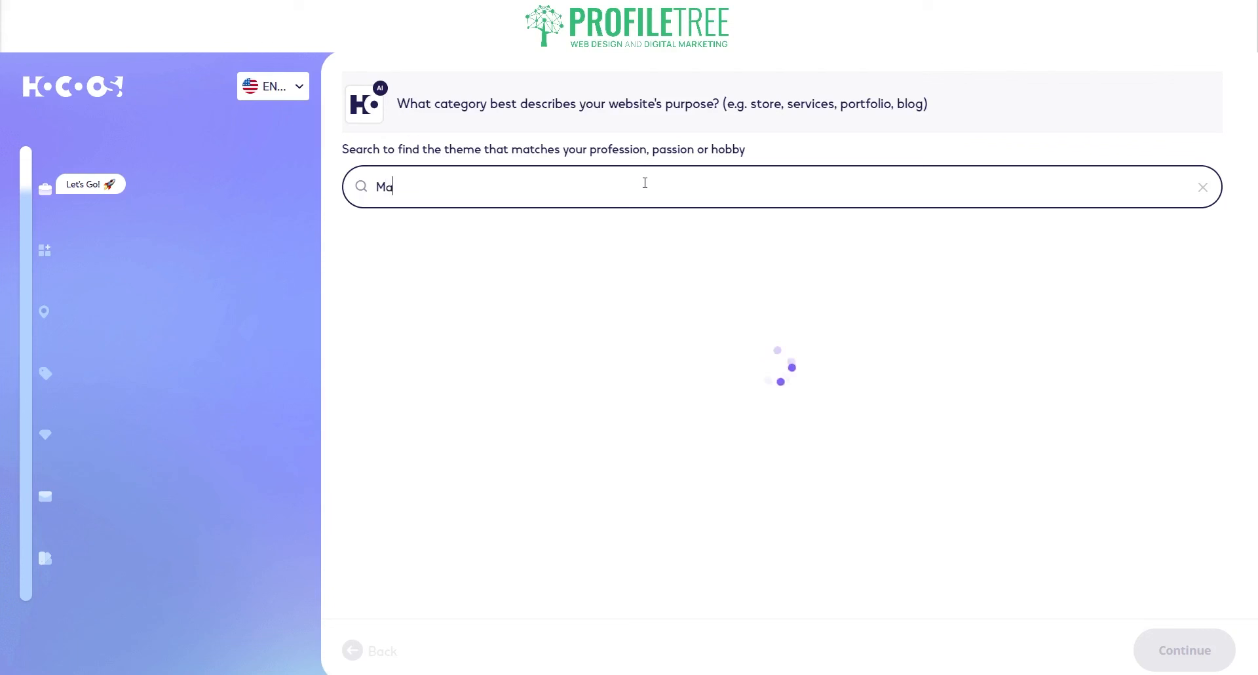
text(rketing Agency)
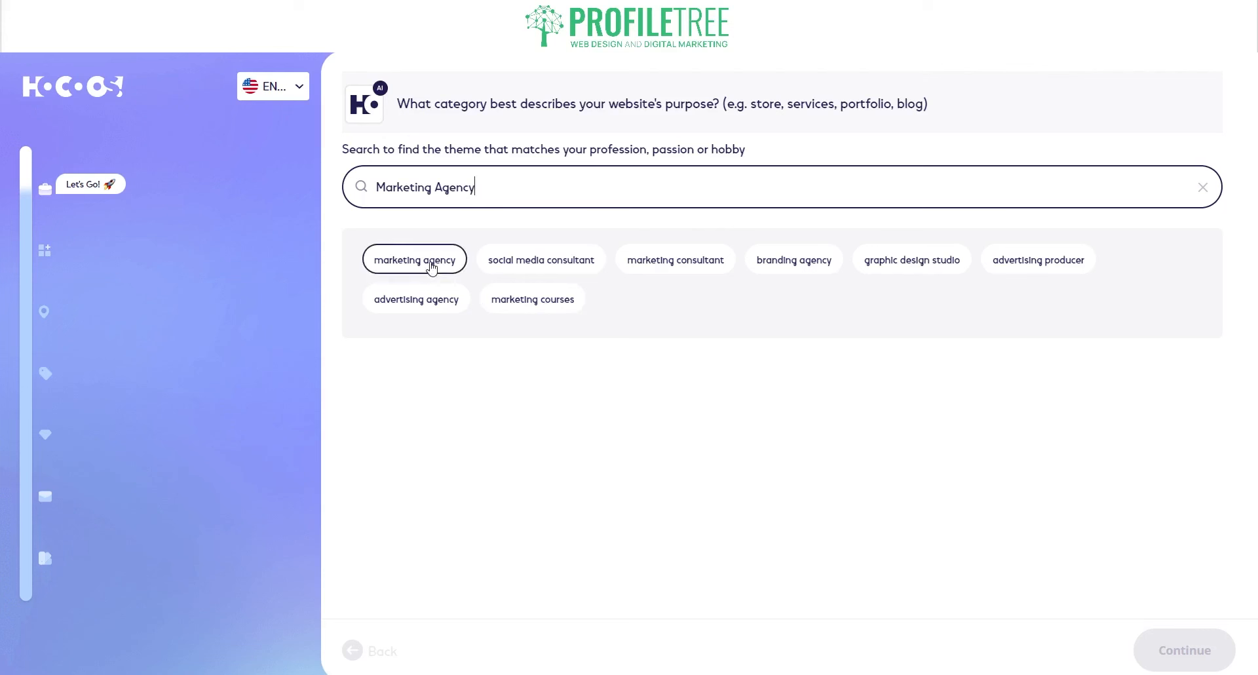
click(432, 268)
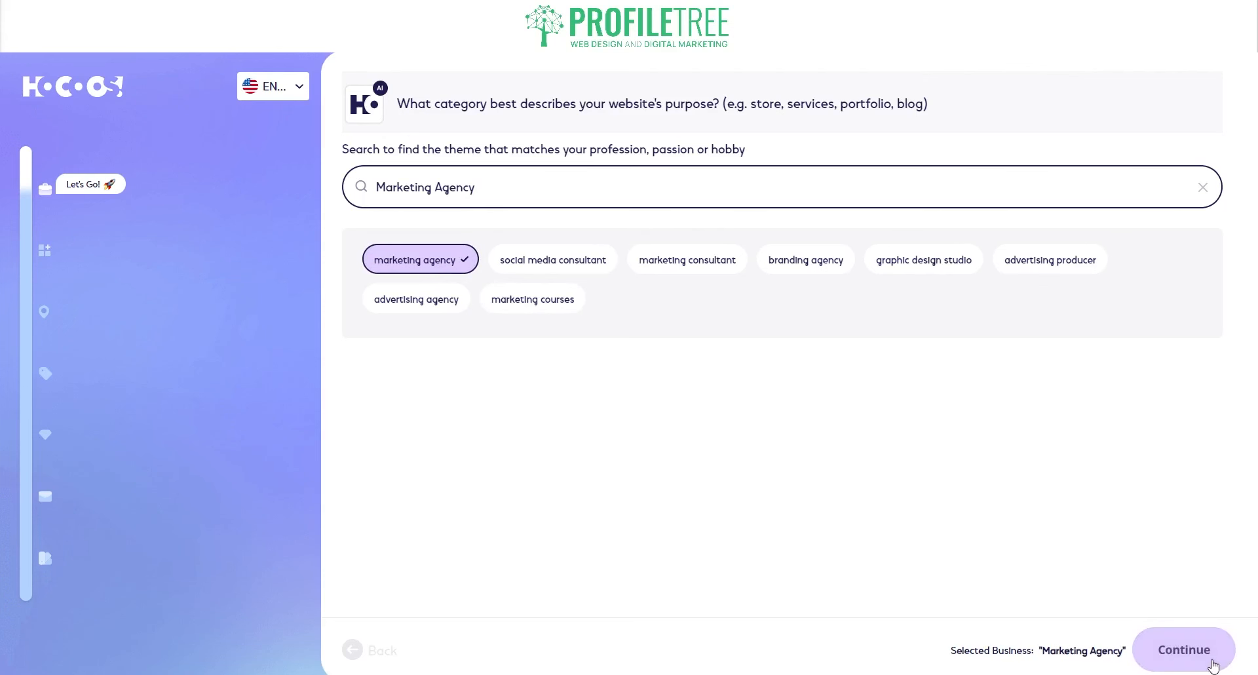
click(1210, 663)
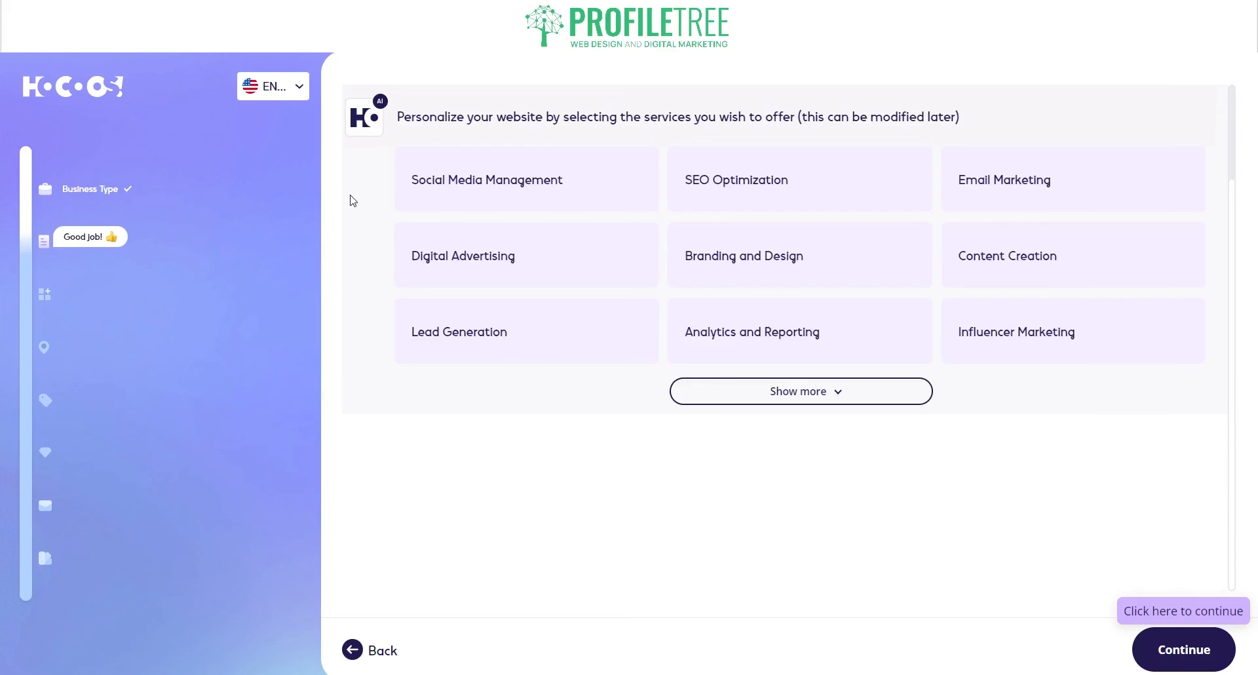
- Offer Social Media Management, SEO, Email Marketing, Digital Advertising, Content Creation, Influencer Marketing, Website Development, Branding and Design
click(776, 396)
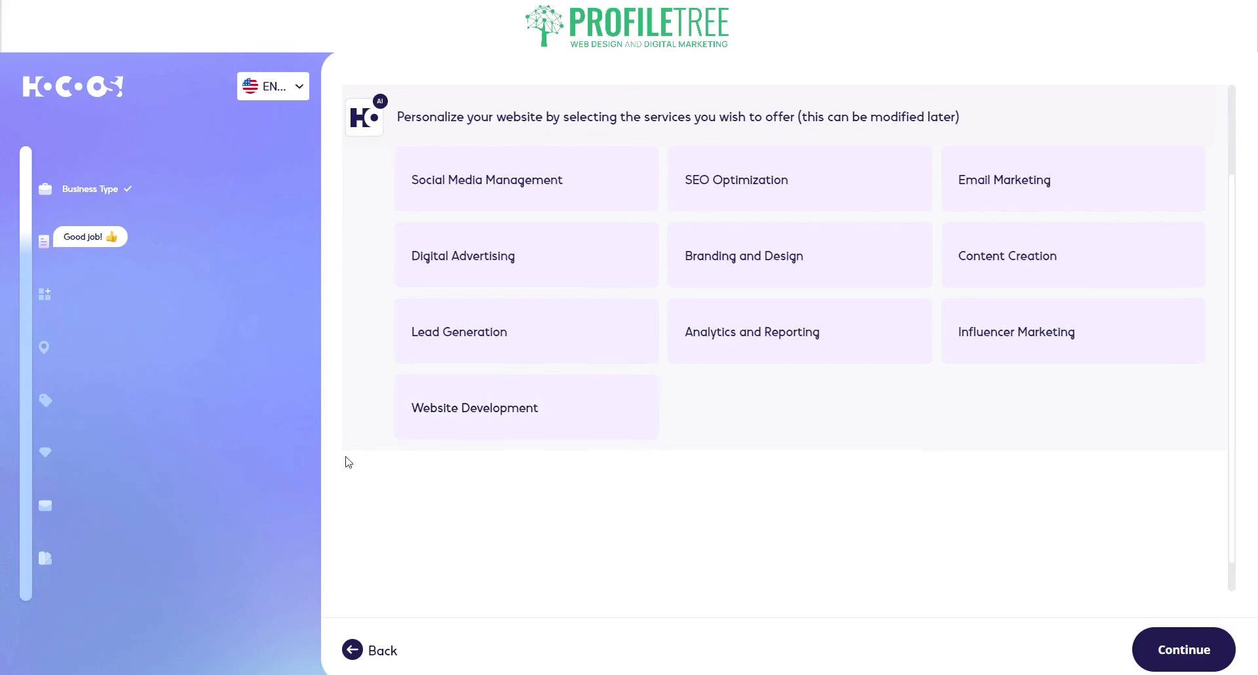
click(495, 187)
click(744, 204)
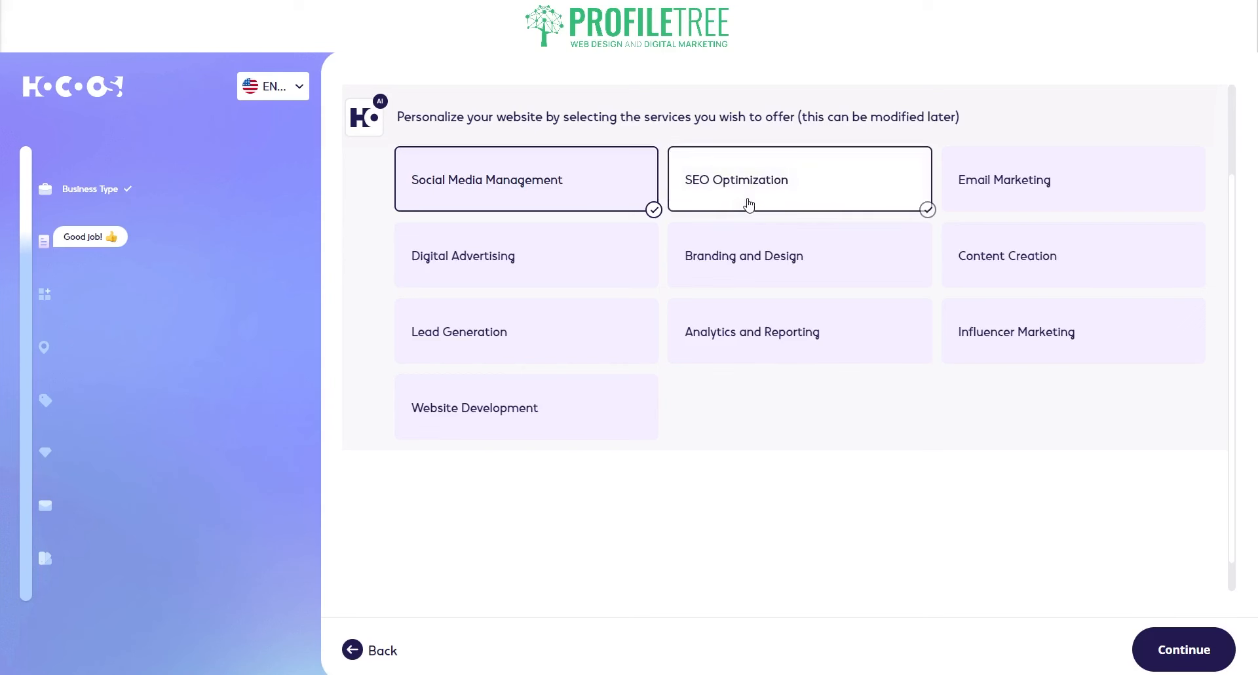
click(1081, 207)
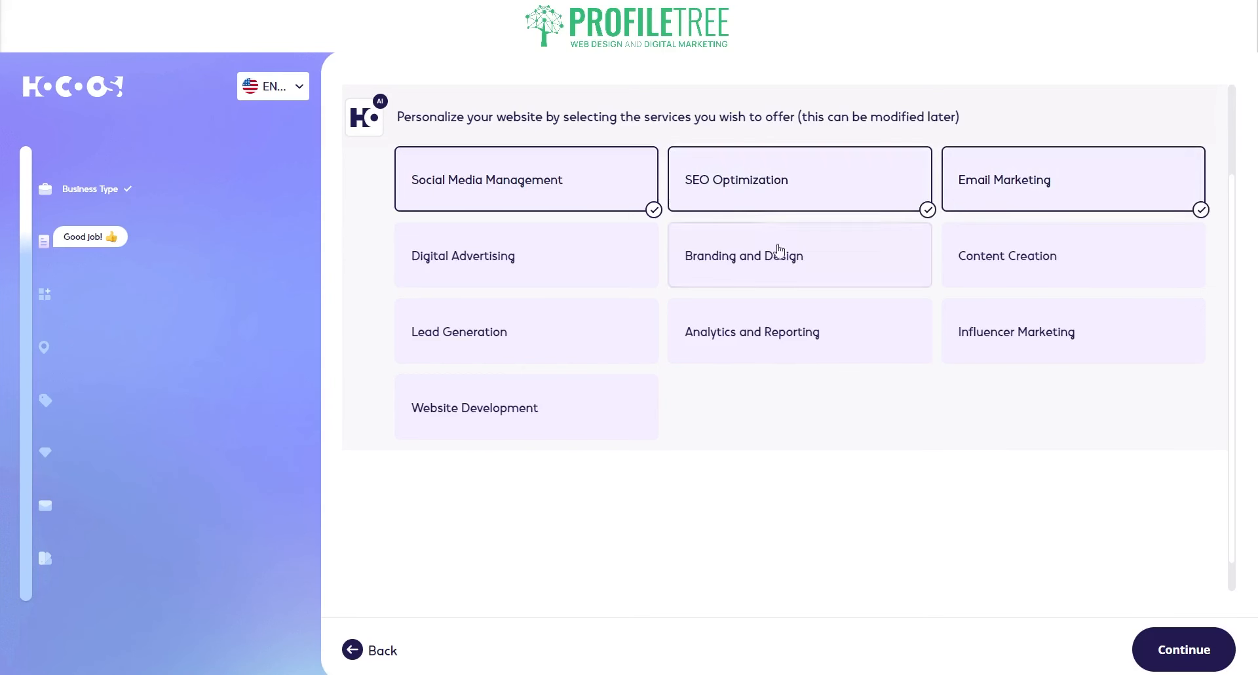
click(576, 262)
click(1058, 266)
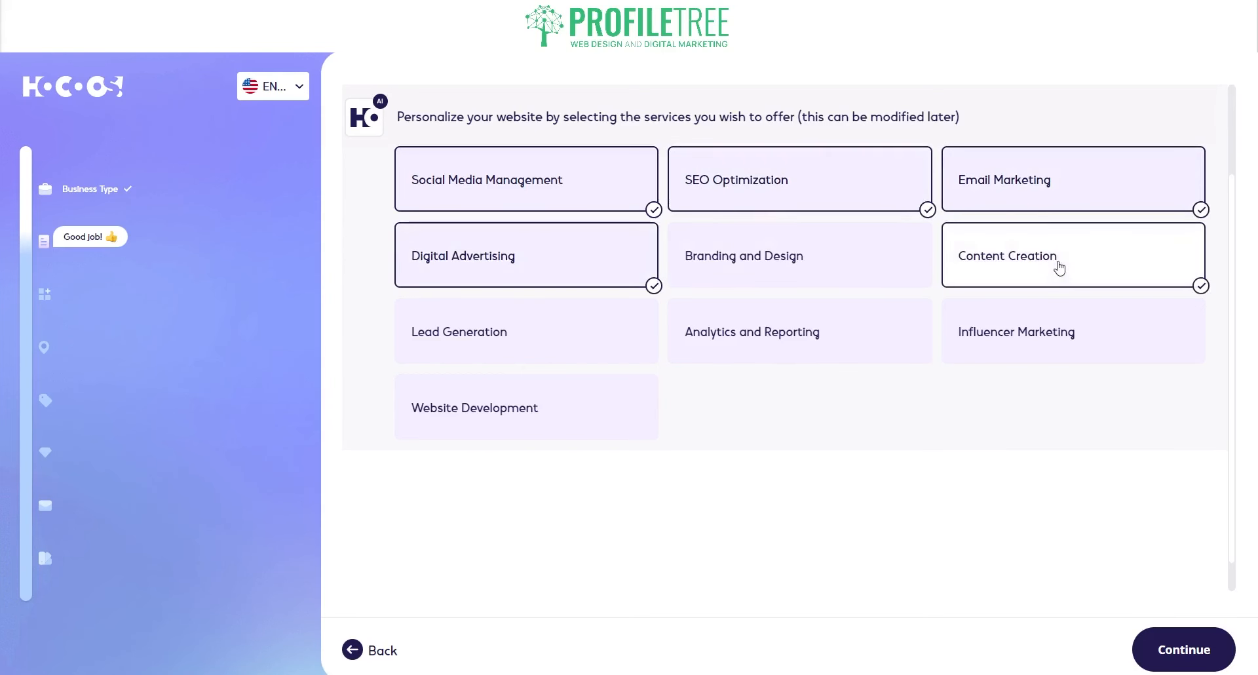
click(1045, 331)
click(584, 438)
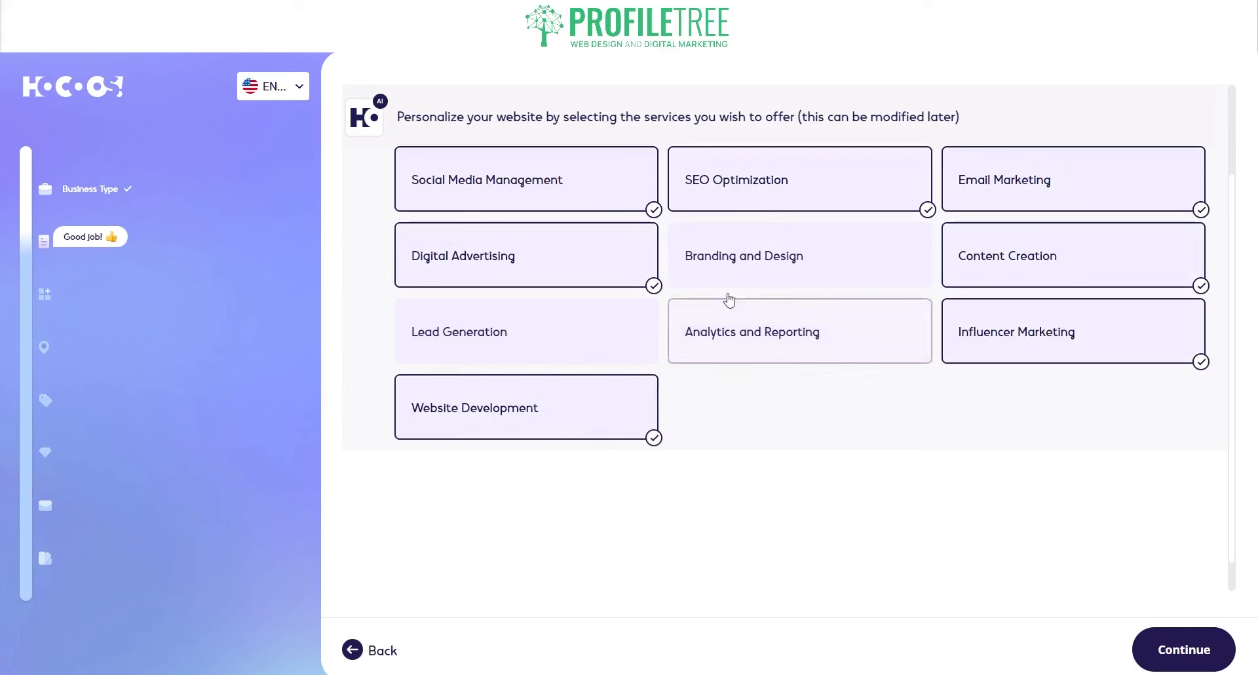
click(749, 273)
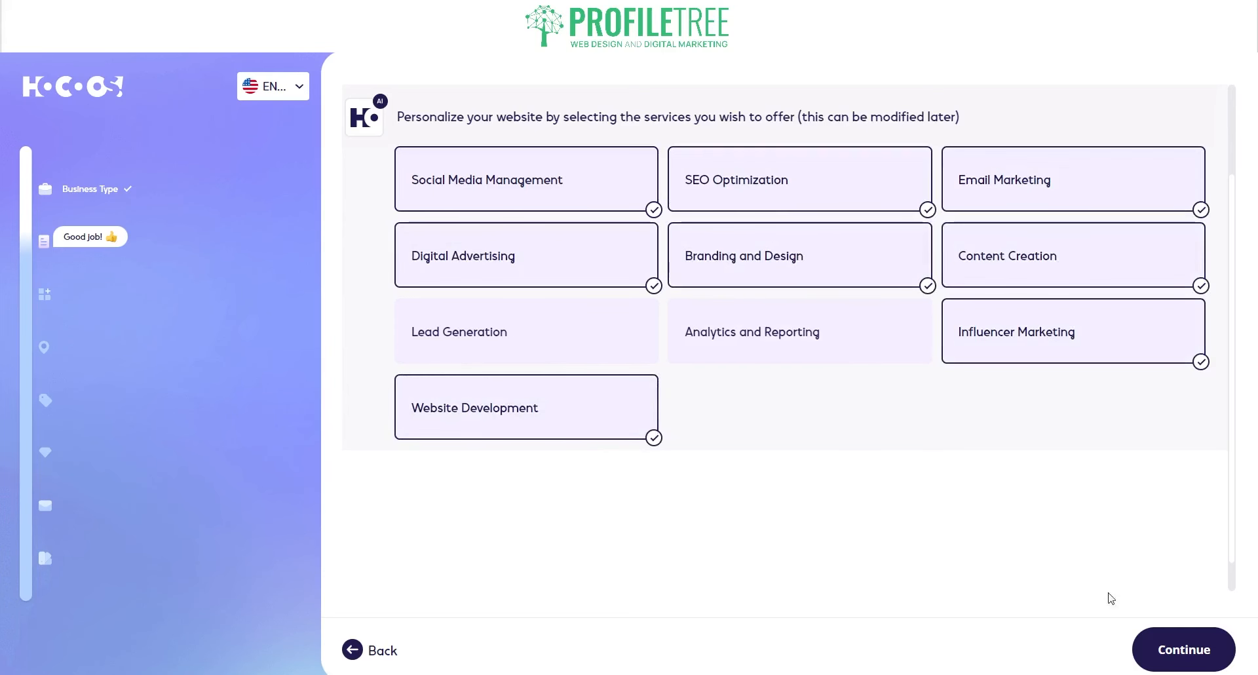
click(1187, 651)
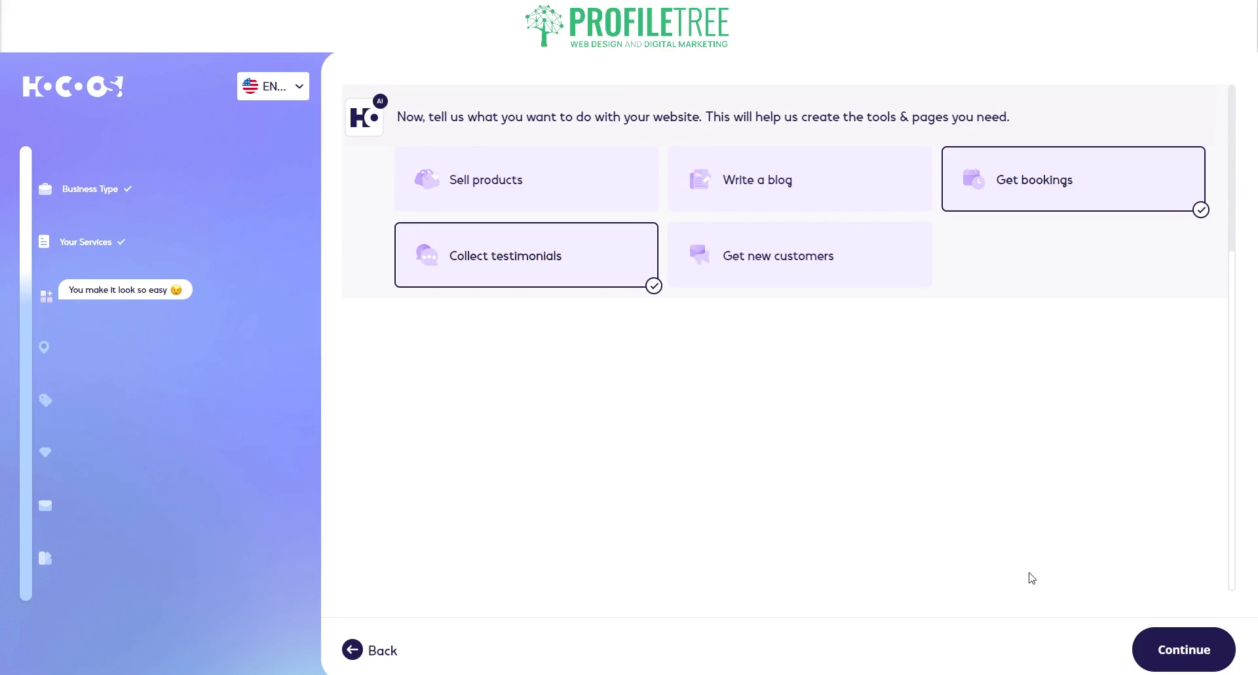
- Choose Get new customers, Write a blog and Collect testimonials as site goals, dropping Get bookings
click(787, 287)
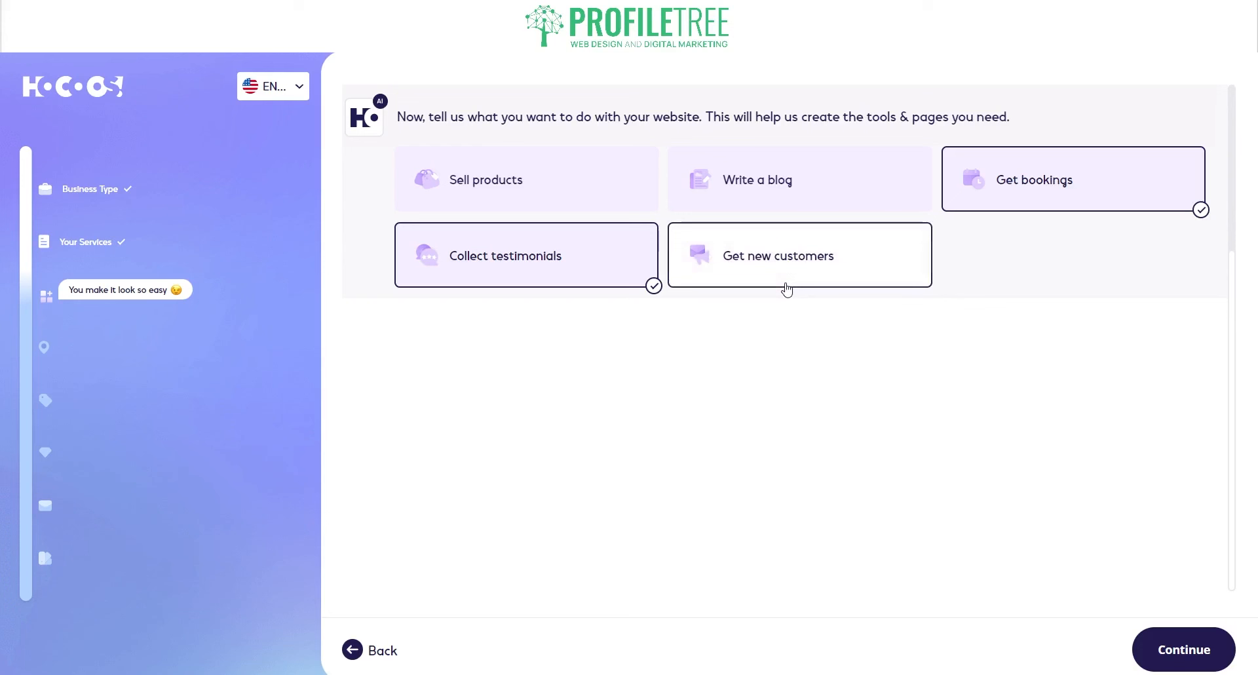
click(727, 198)
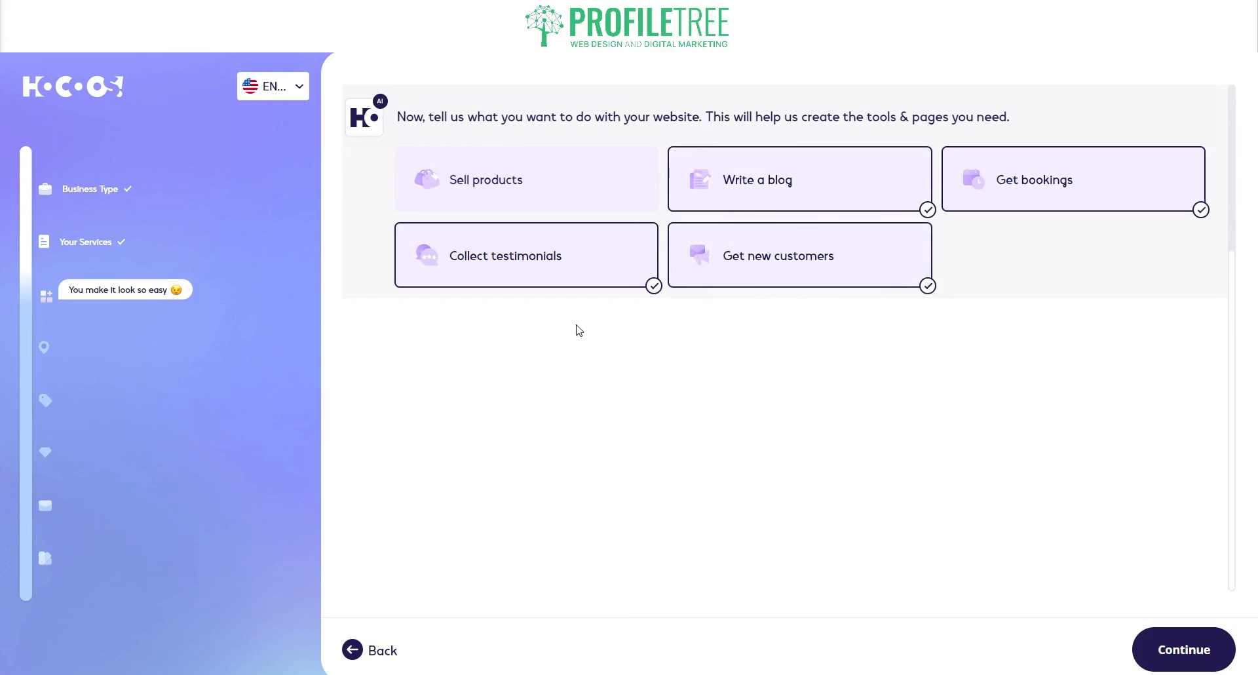
click(1029, 203)
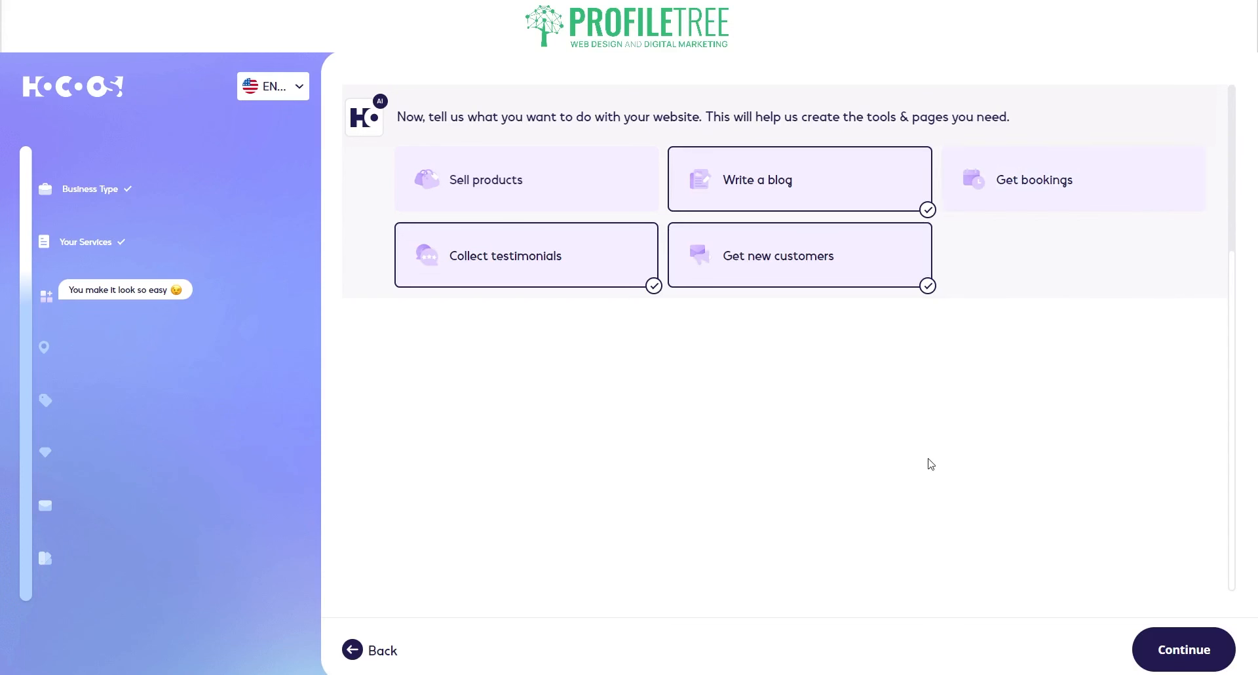
click(1169, 649)
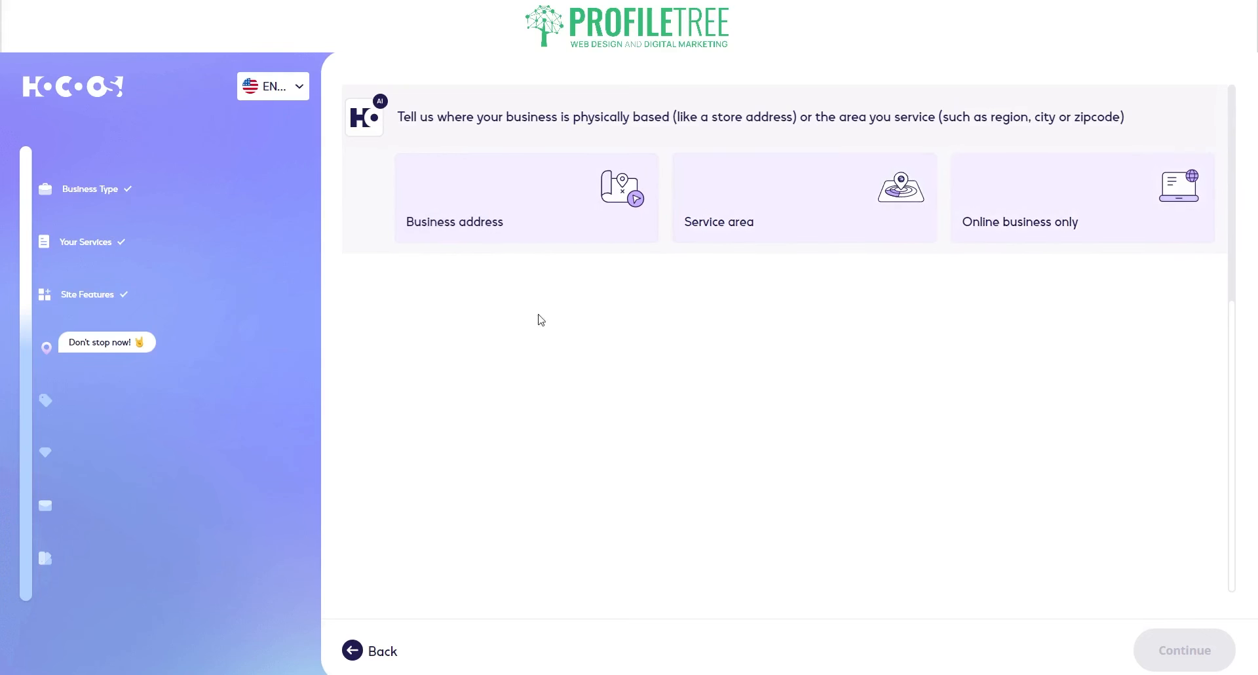
- Mark the business as having a street address and pick the matching full address suggestion
click(514, 237)
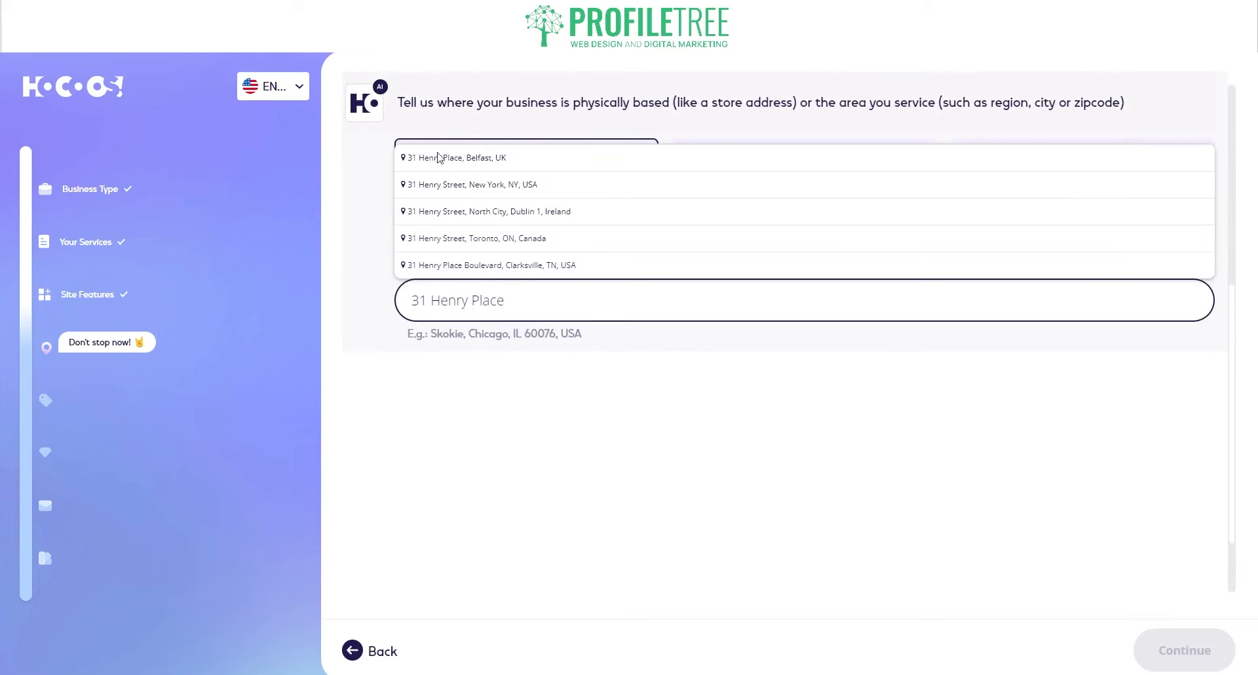
click(438, 157)
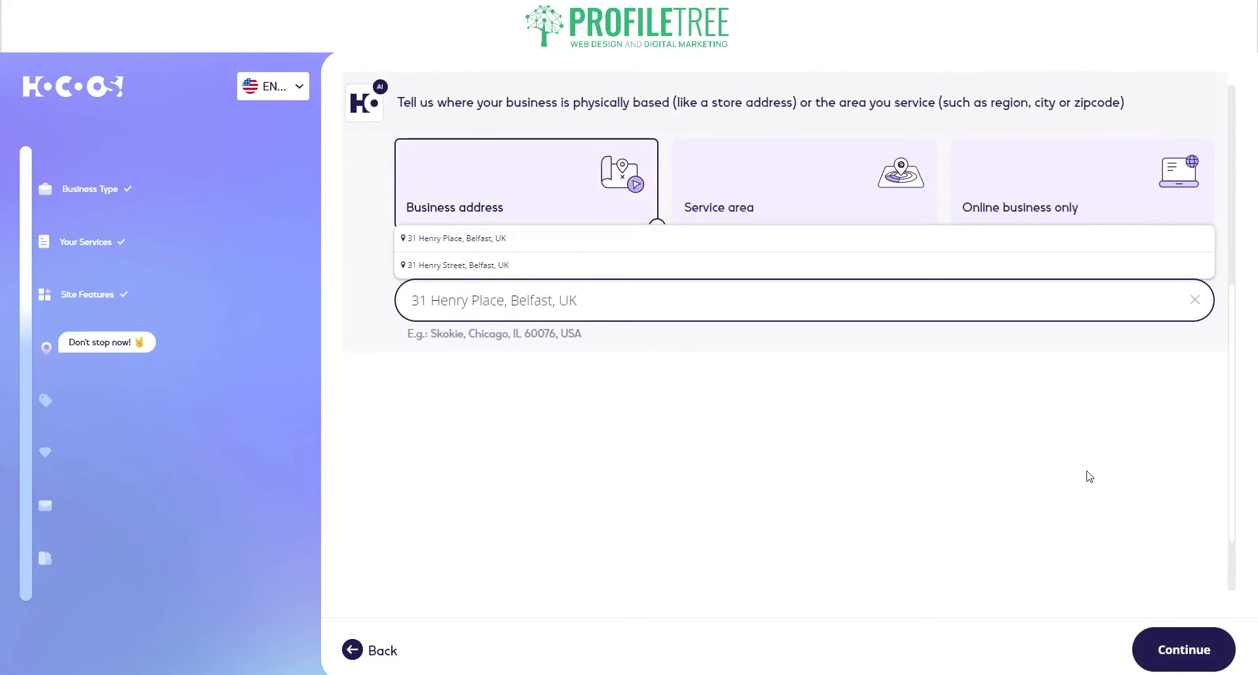
click(1181, 647)
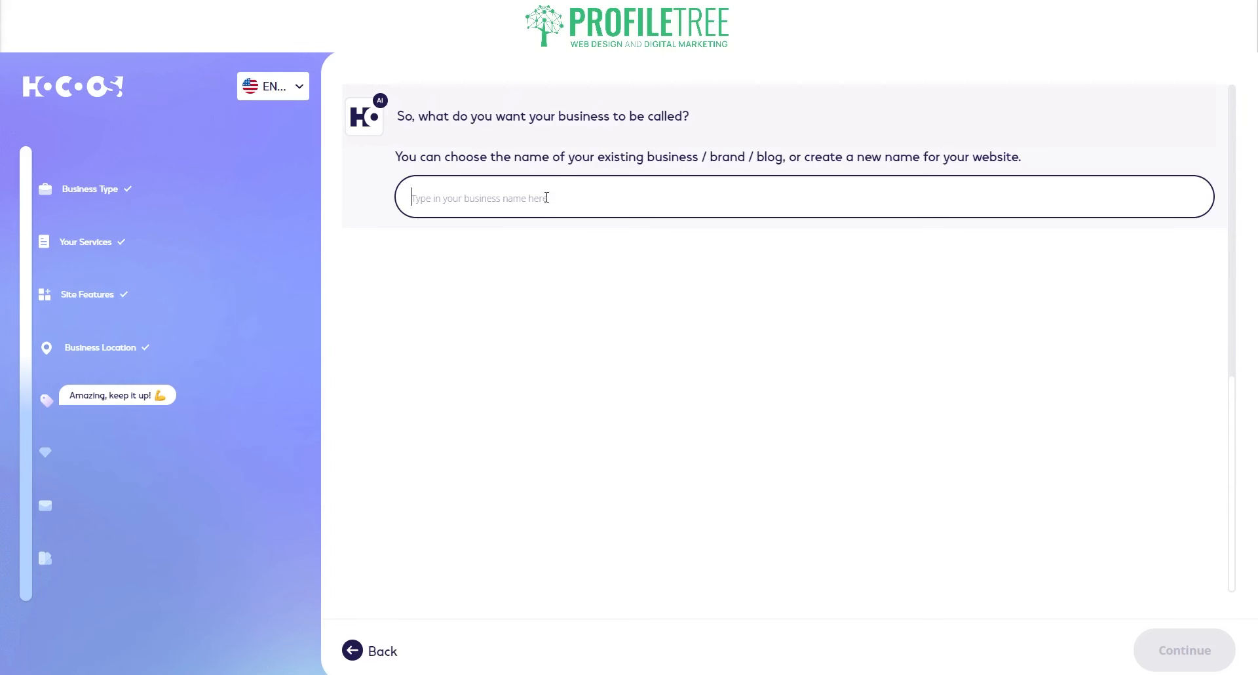
- Enter ProfileTree as the business name and confirm it
text(ProfileT)
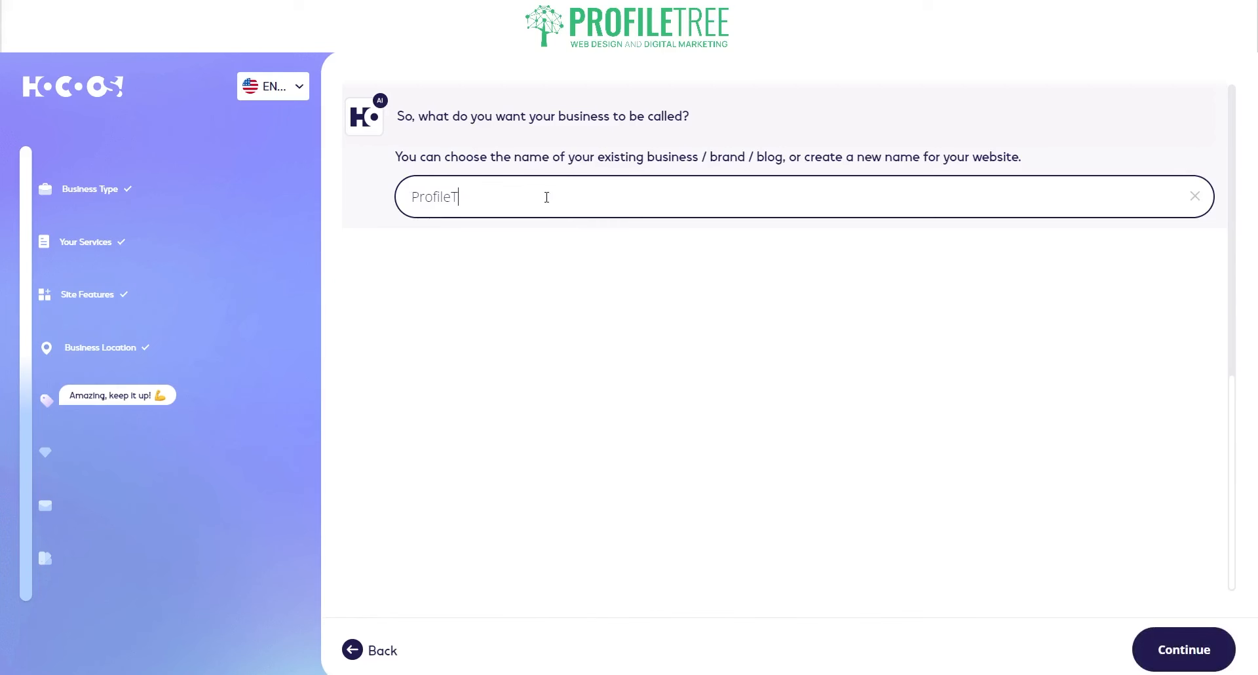
text(ree)
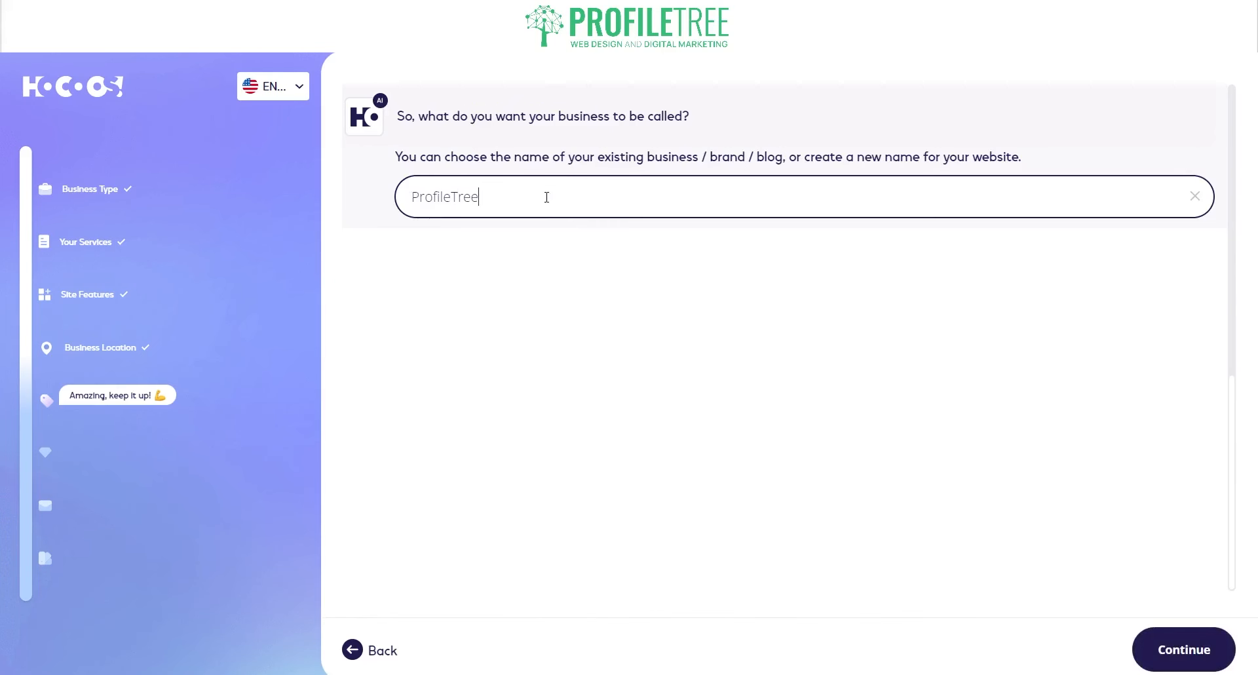
click(1188, 664)
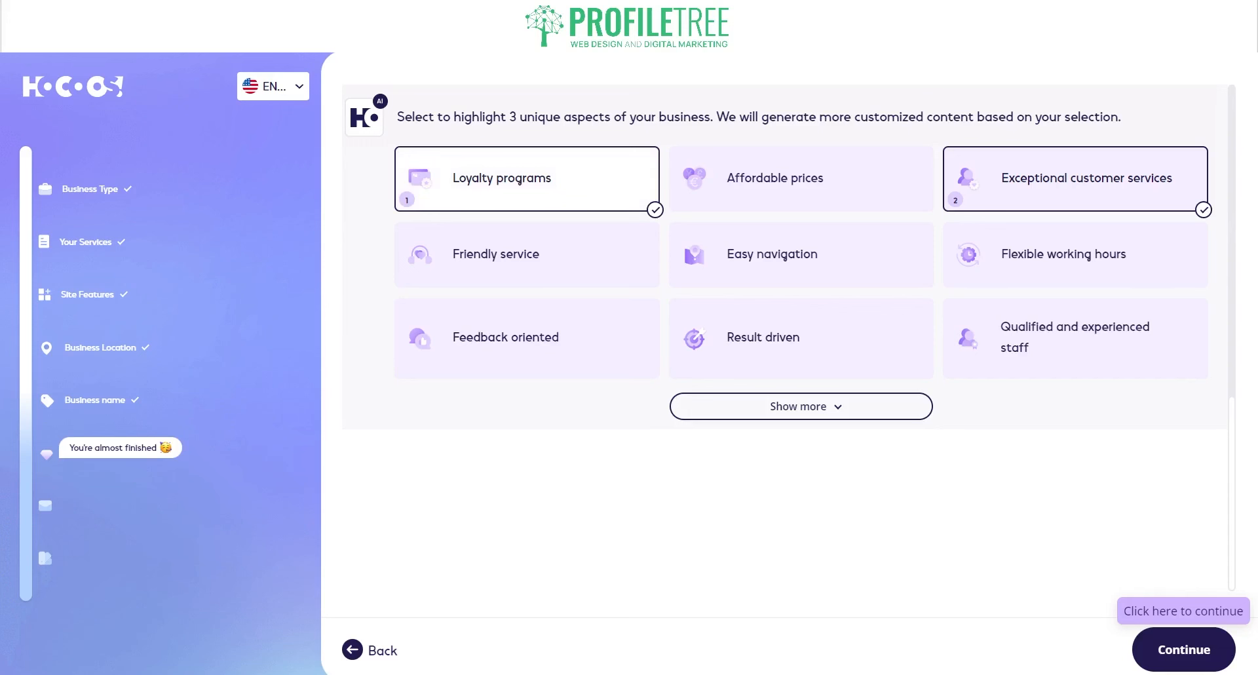
- Highlight Exceptional customer services, Affordable prices and Friendly service, dropping Loyalty programs and Result driven
click(622, 191)
click(885, 195)
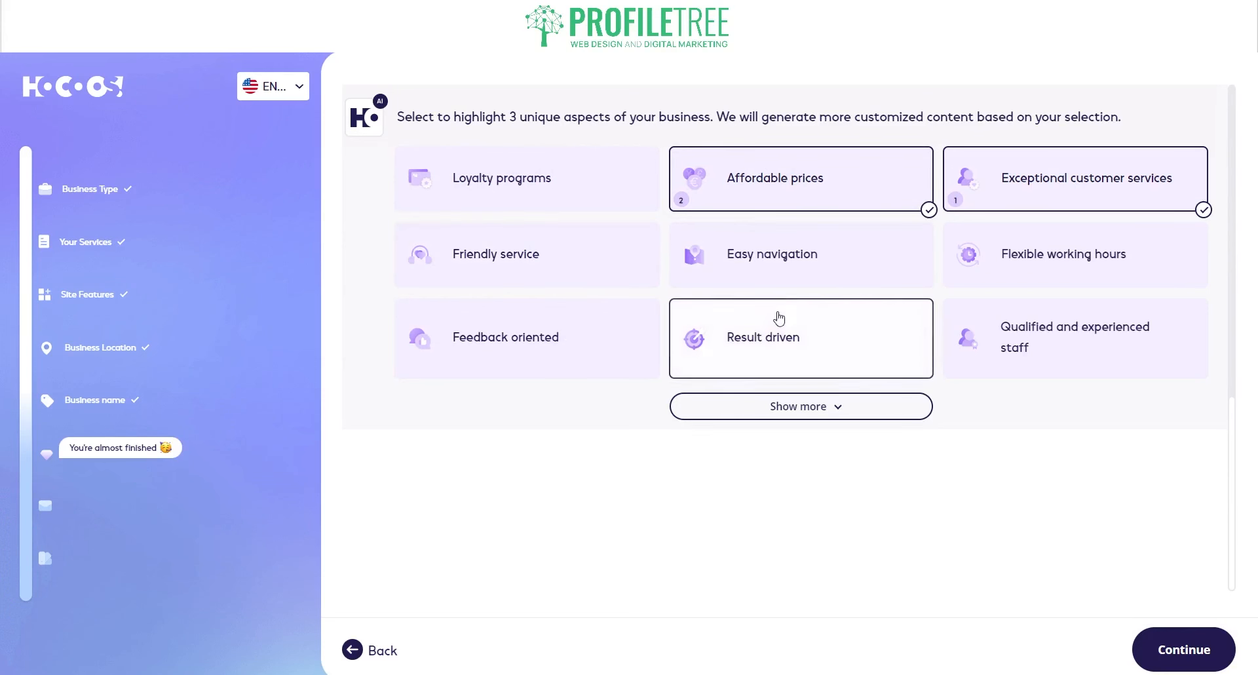
click(777, 338)
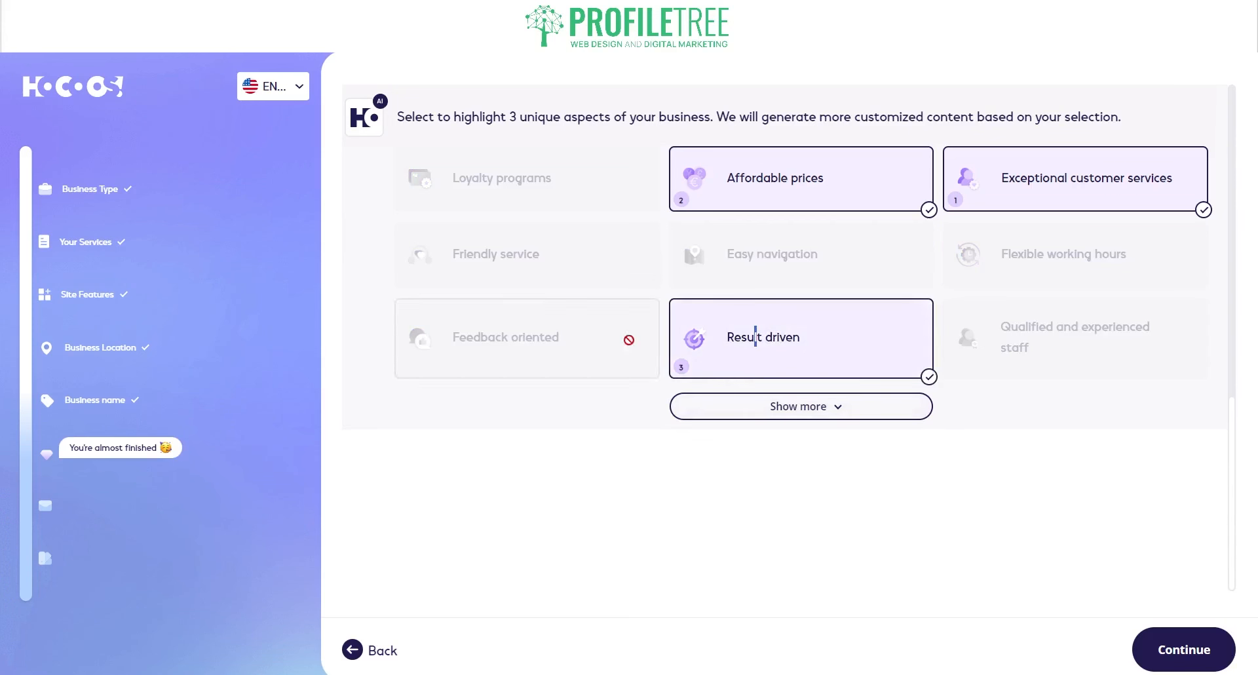
click(754, 338)
click(496, 255)
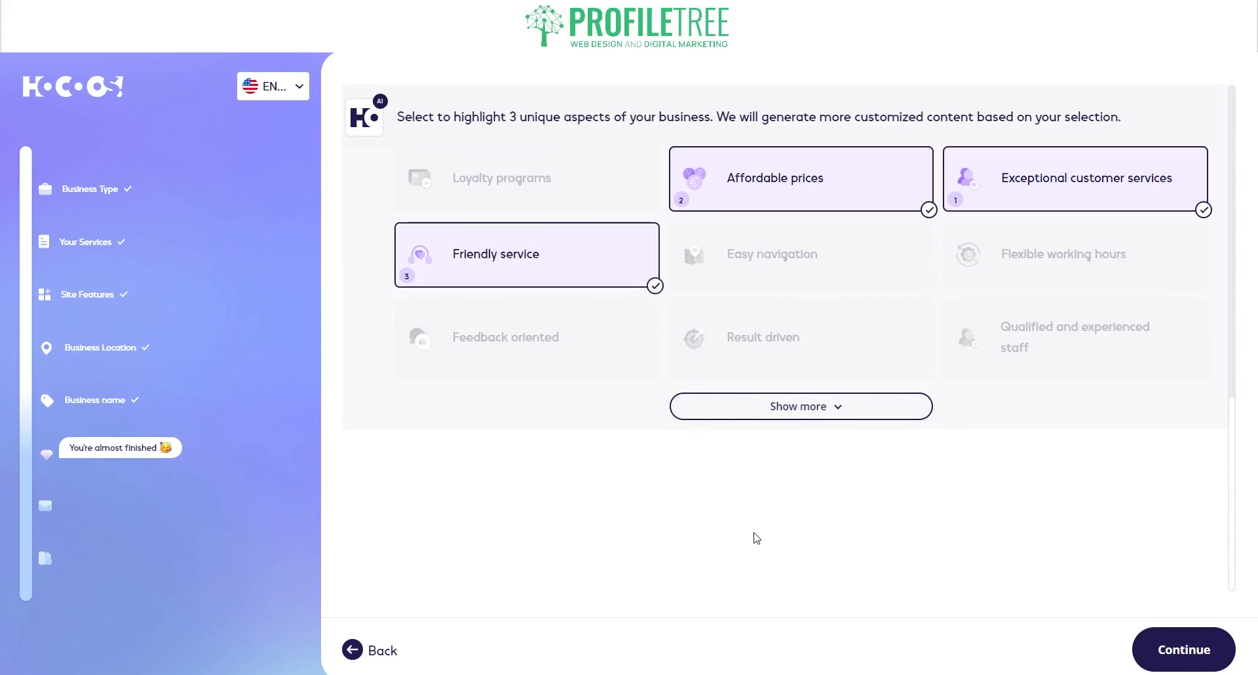
click(796, 412)
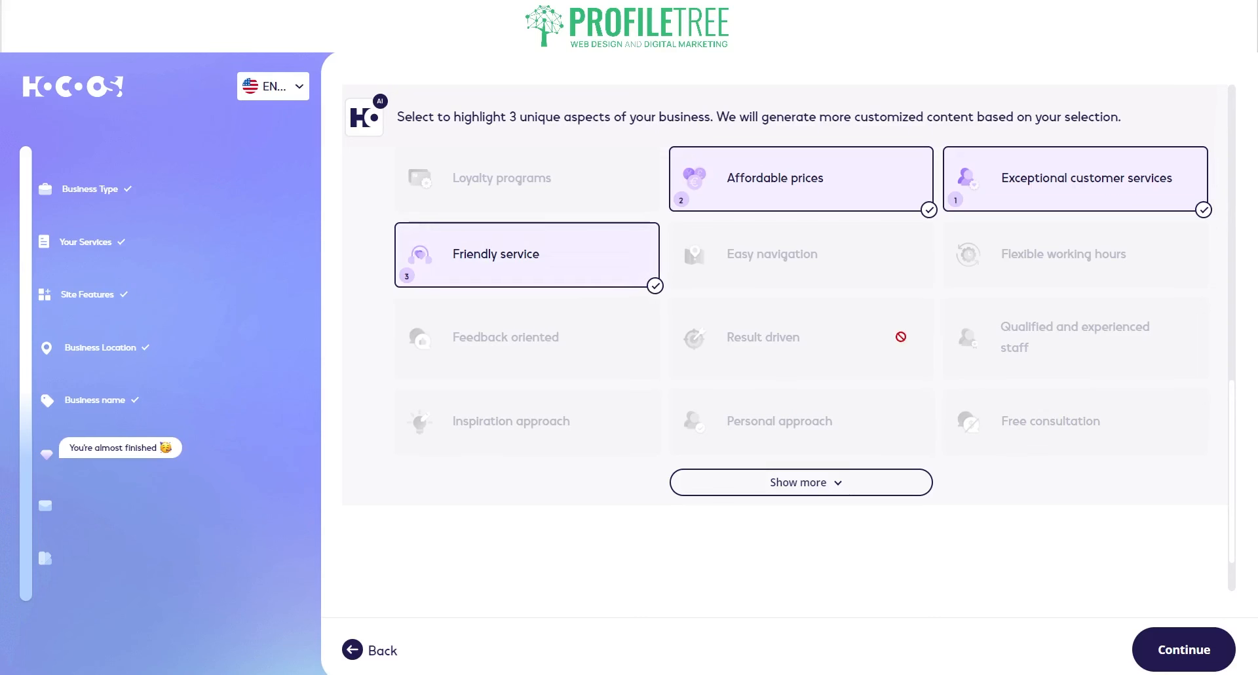
click(1190, 666)
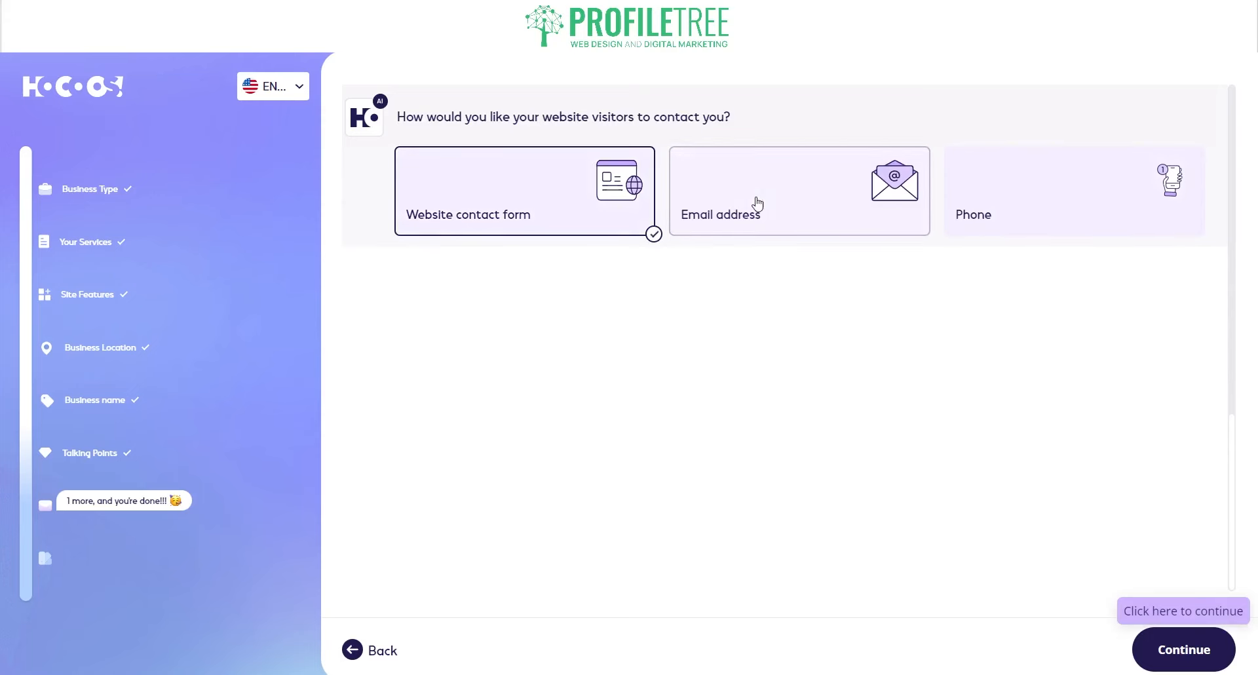
- Add the business e-mail address as a contact method alongside the website contact form
click(754, 203)
click(1012, 119)
scroll(787, 256, up, 2)
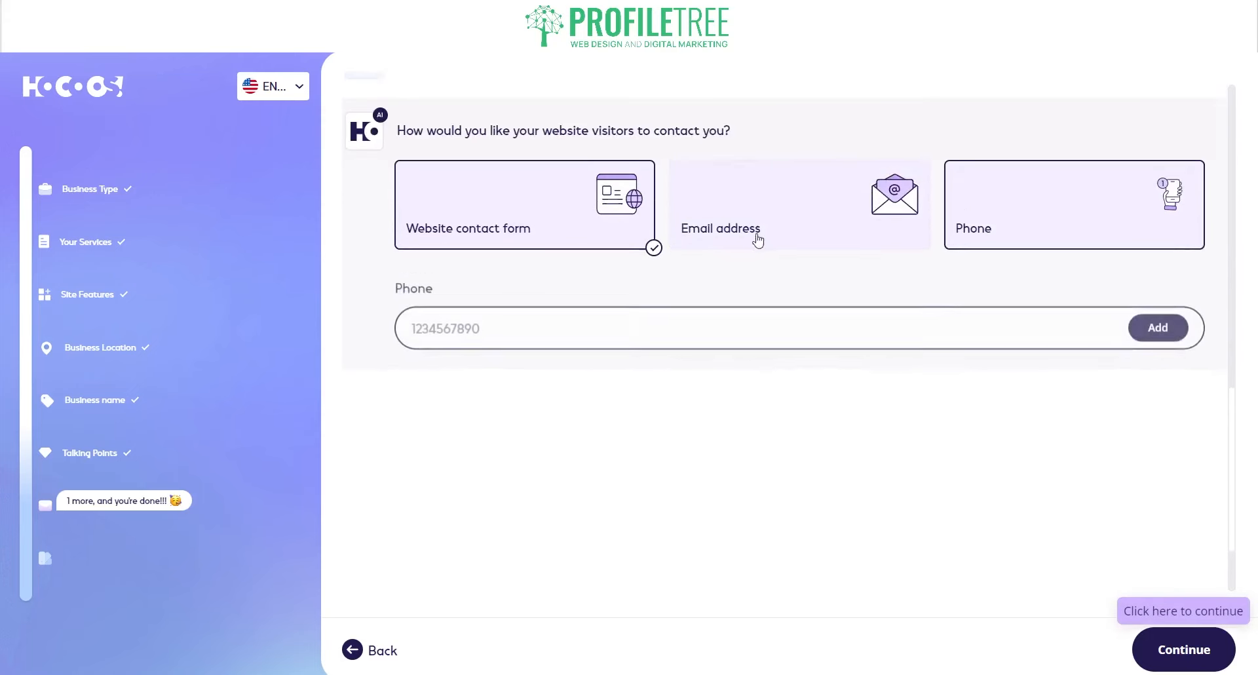
click(820, 226)
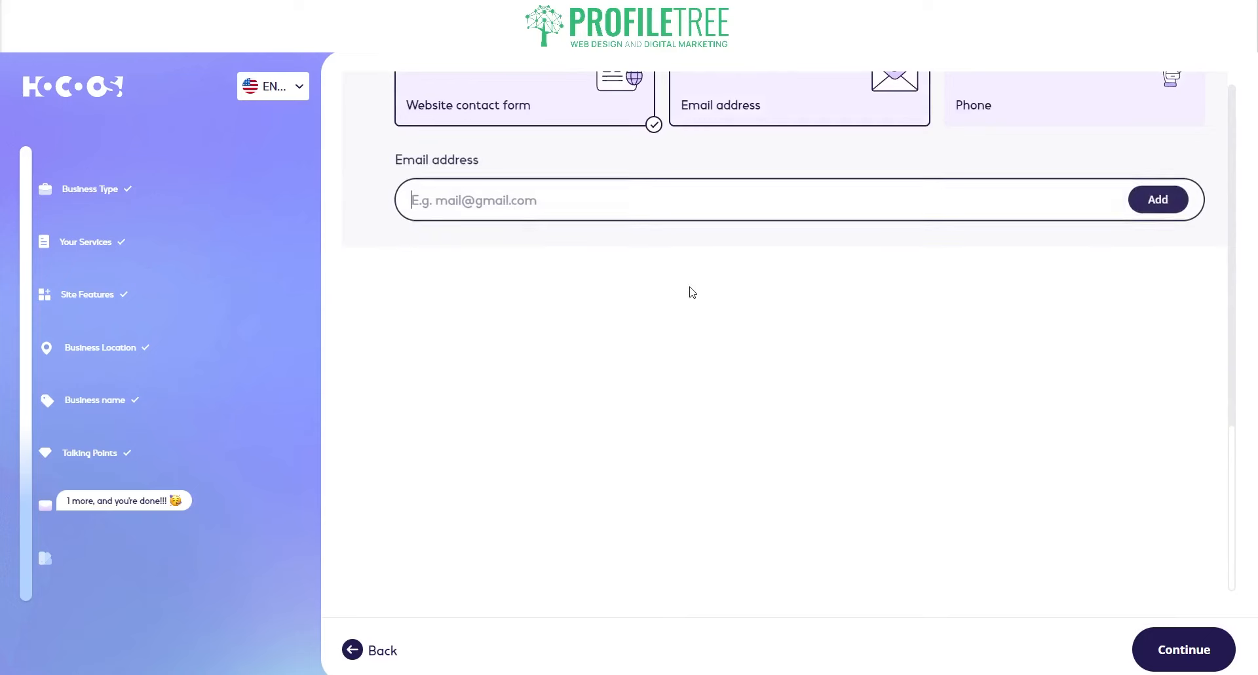
scroll(721, 409, up, 2)
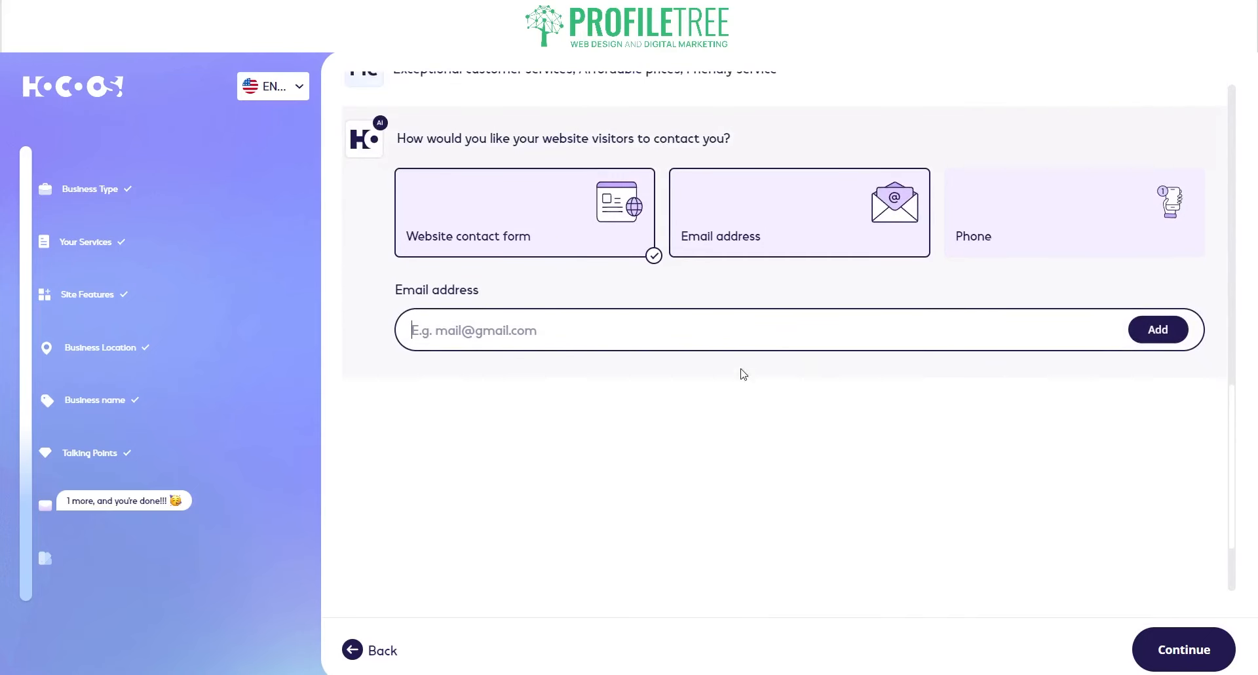
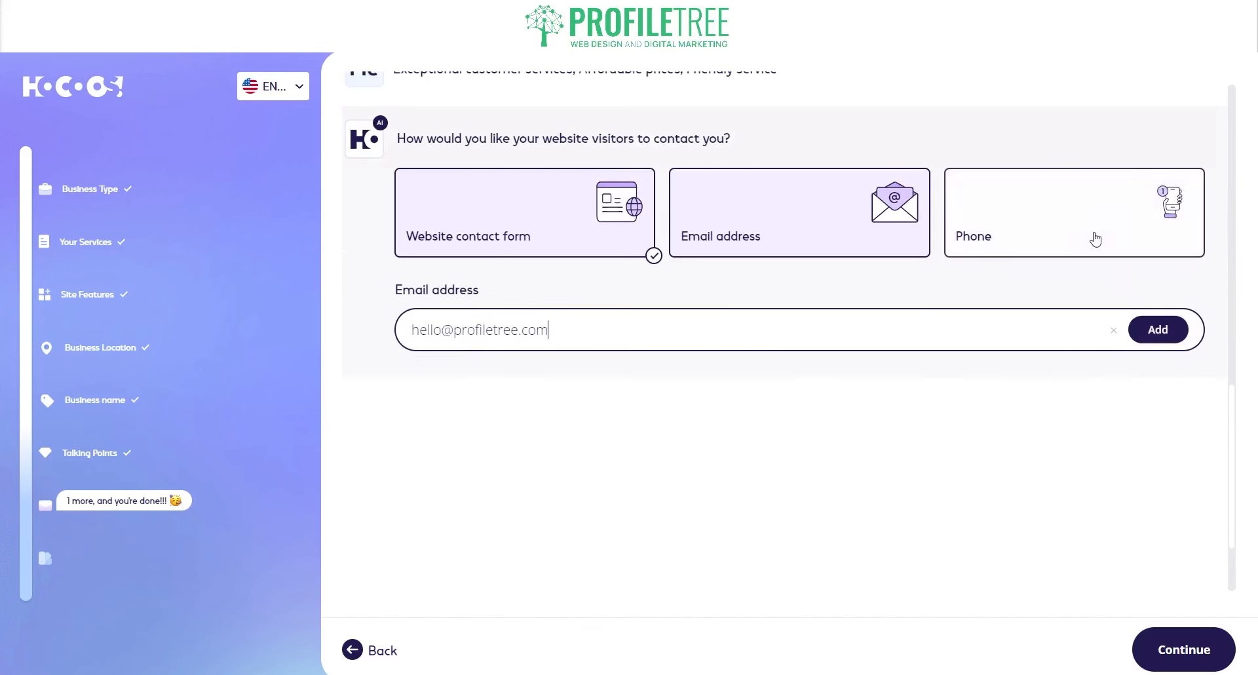
click(1155, 330)
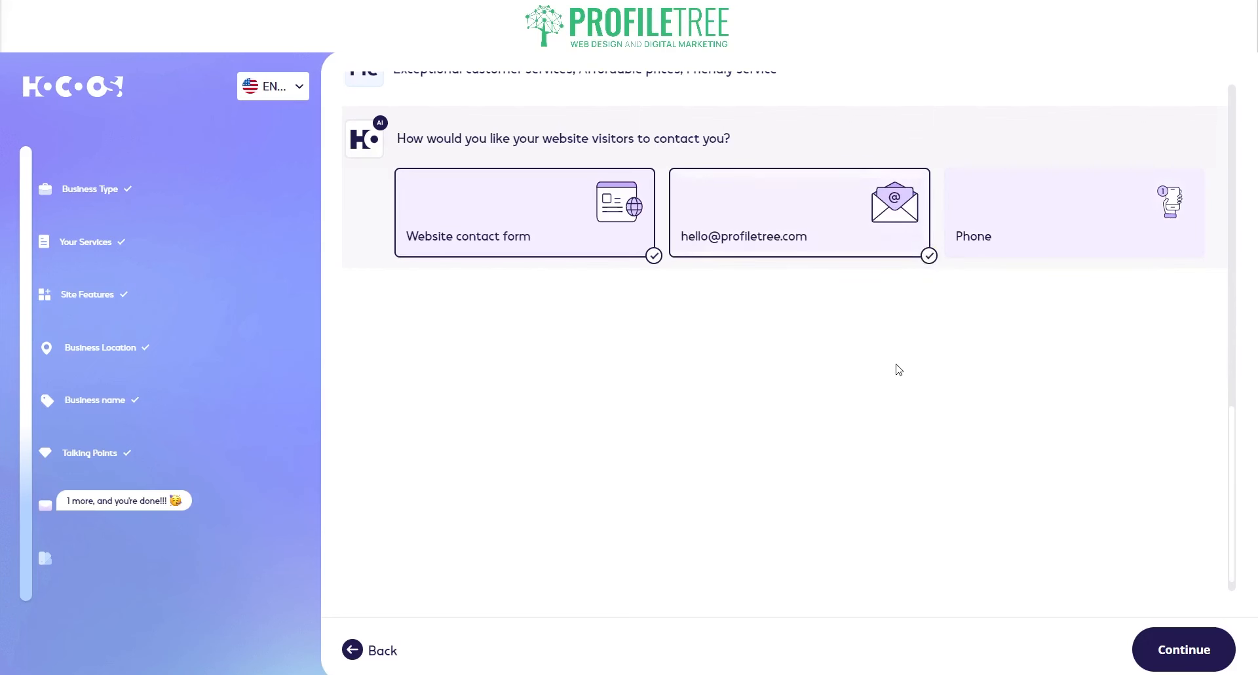
- Paste in and add the business phone number, then submit the contact details
click(1042, 237)
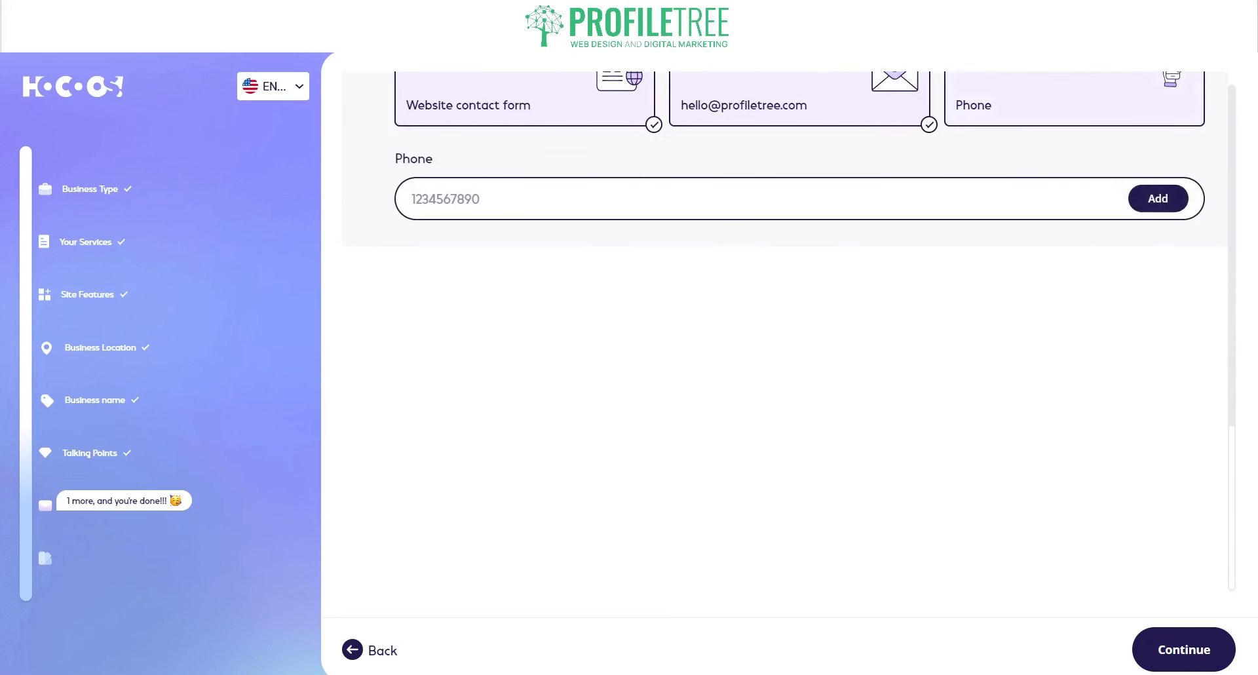
click(882, 198)
key(ctrl+v)
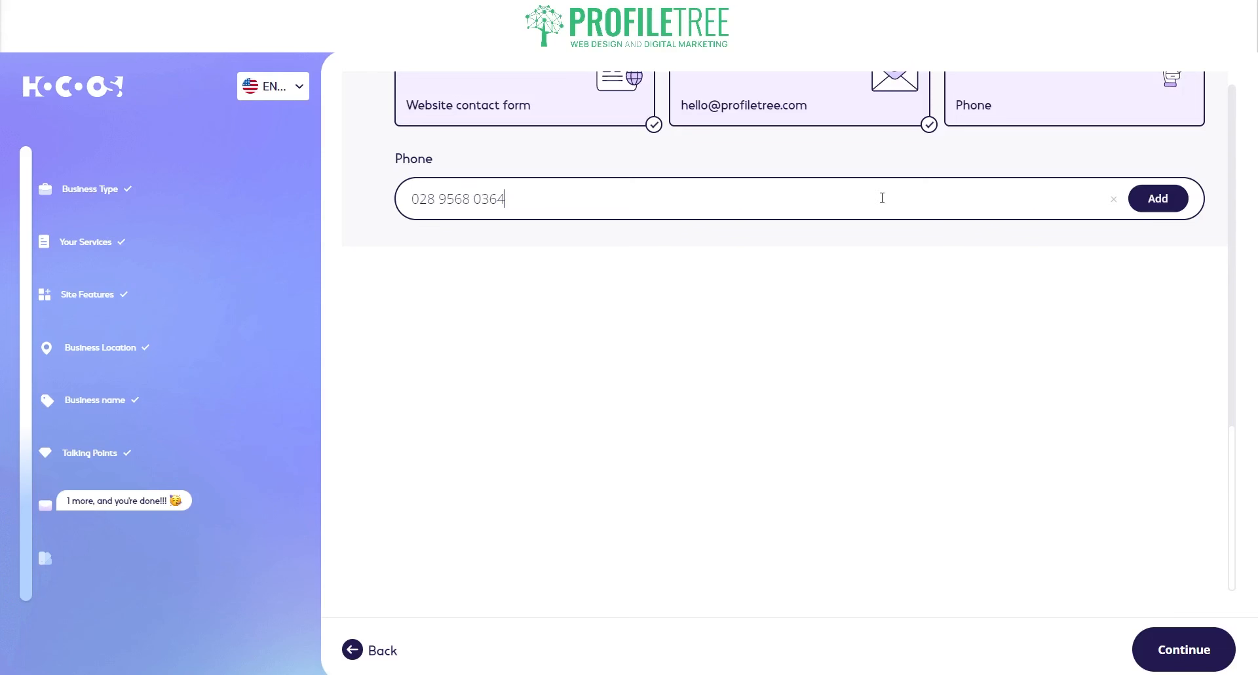
click(1158, 198)
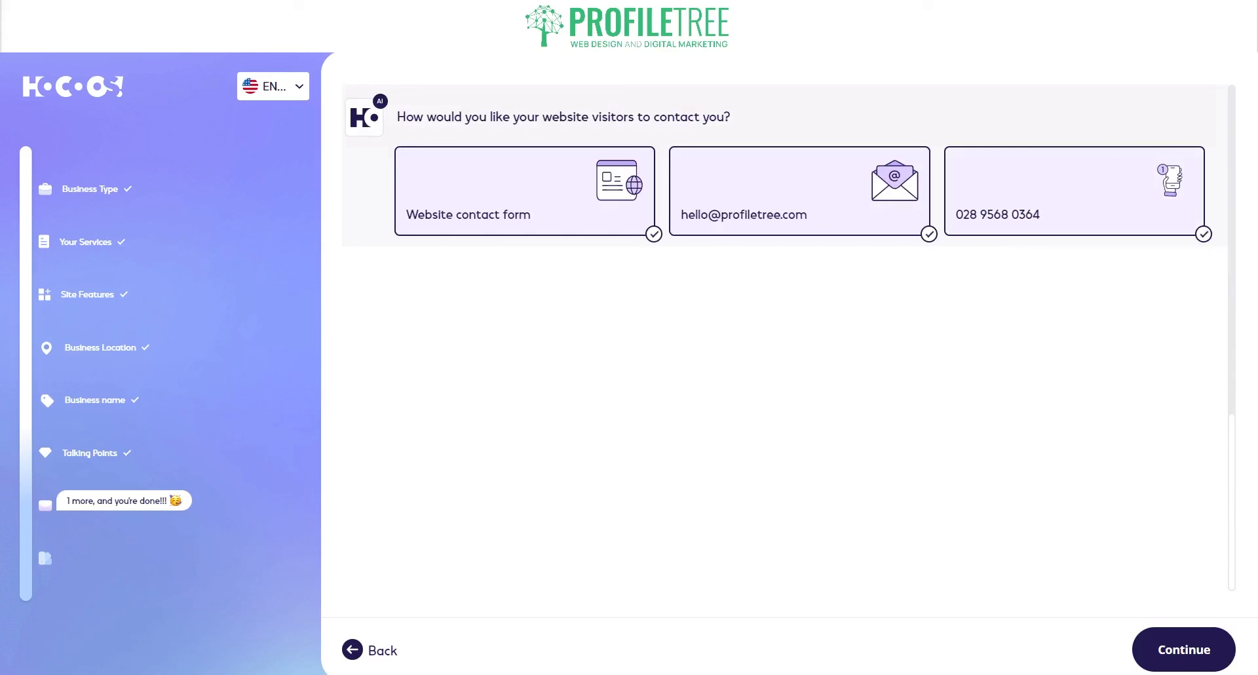
click(1183, 649)
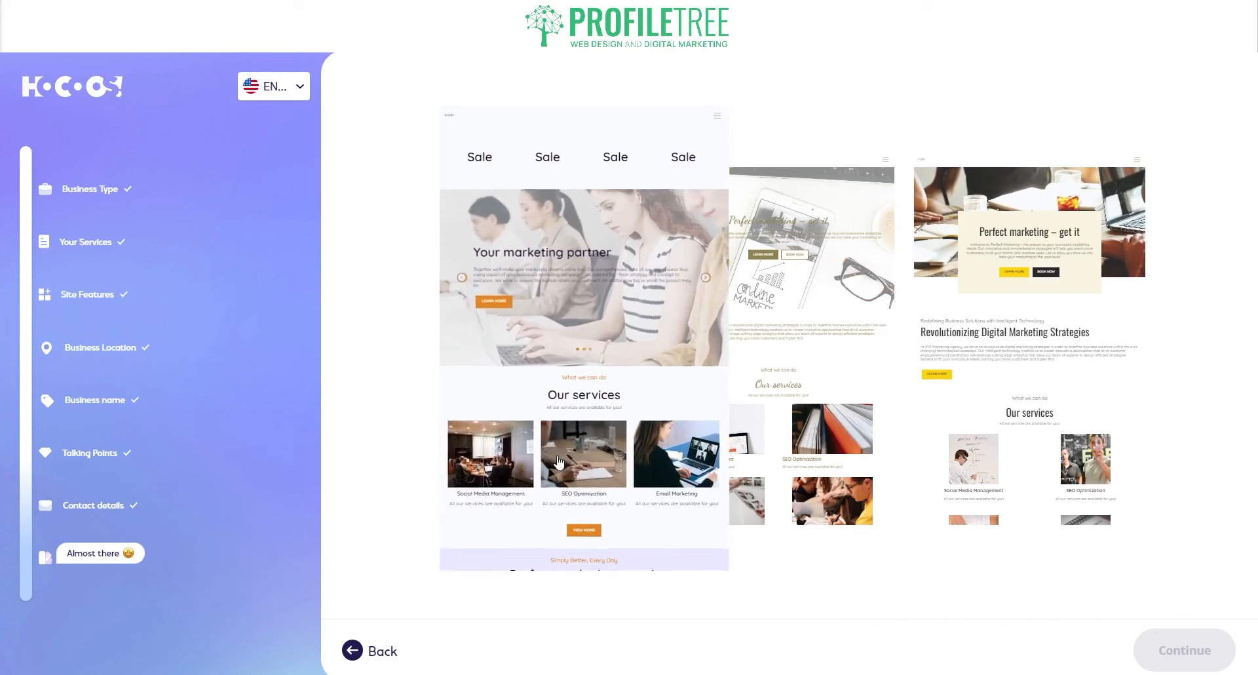
- Pick the left template with the 'Your marketing partner' hero and continue
click(551, 345)
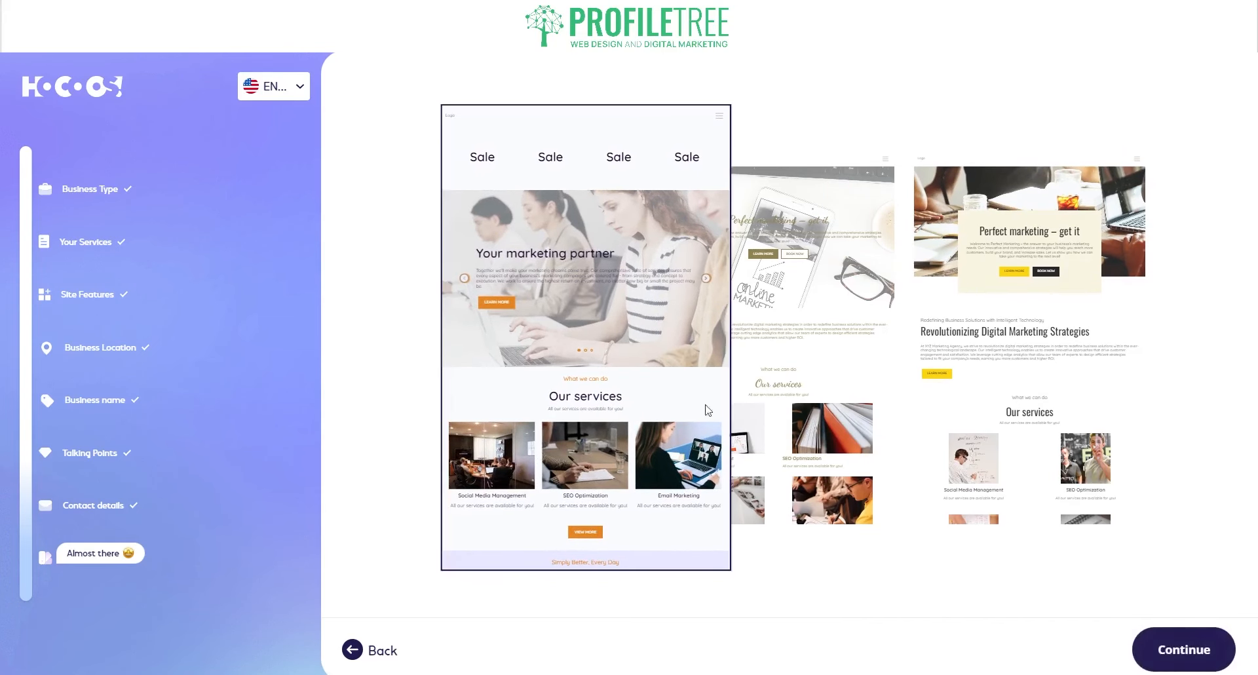
click(1200, 647)
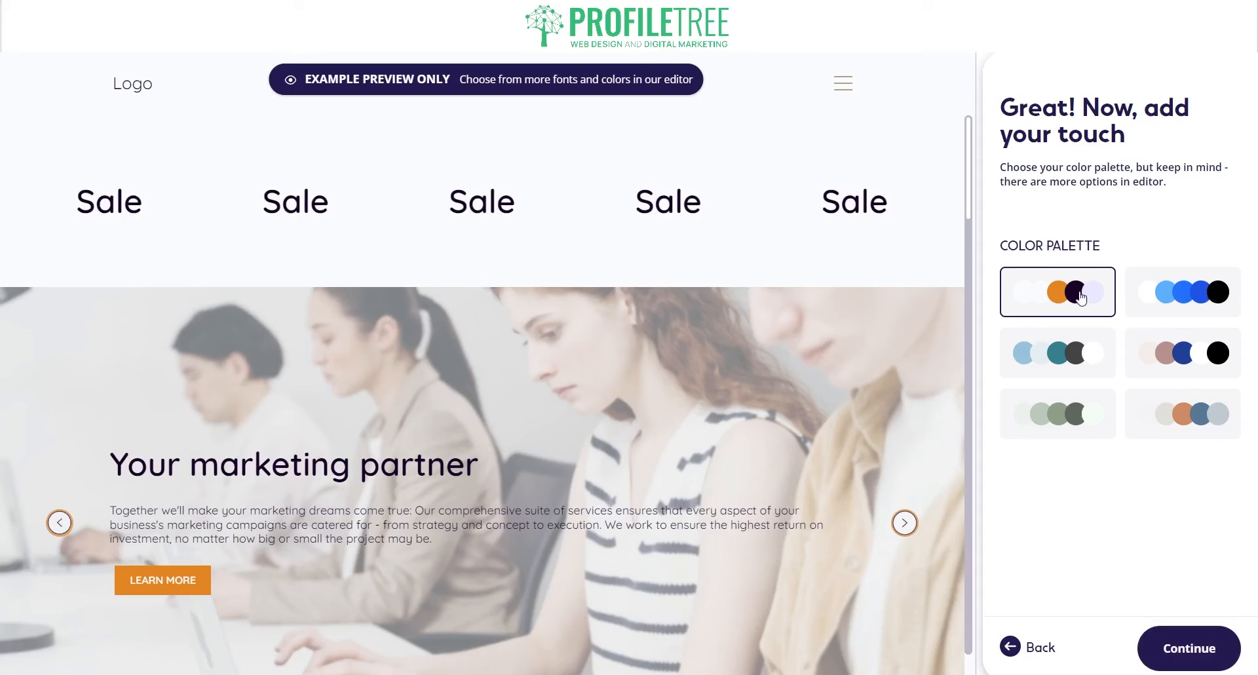
- Try the blue and grey palettes, apply the sage-green palette, and scroll the preview to check it
click(1137, 296)
click(1192, 412)
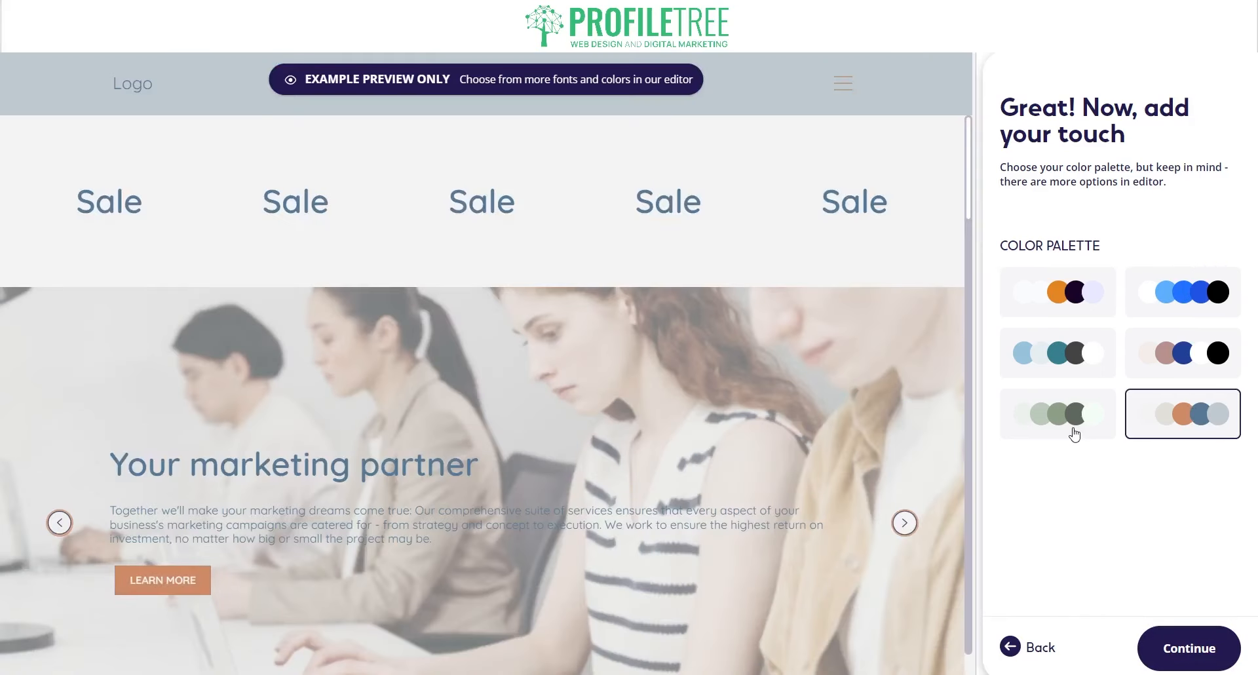
click(1075, 429)
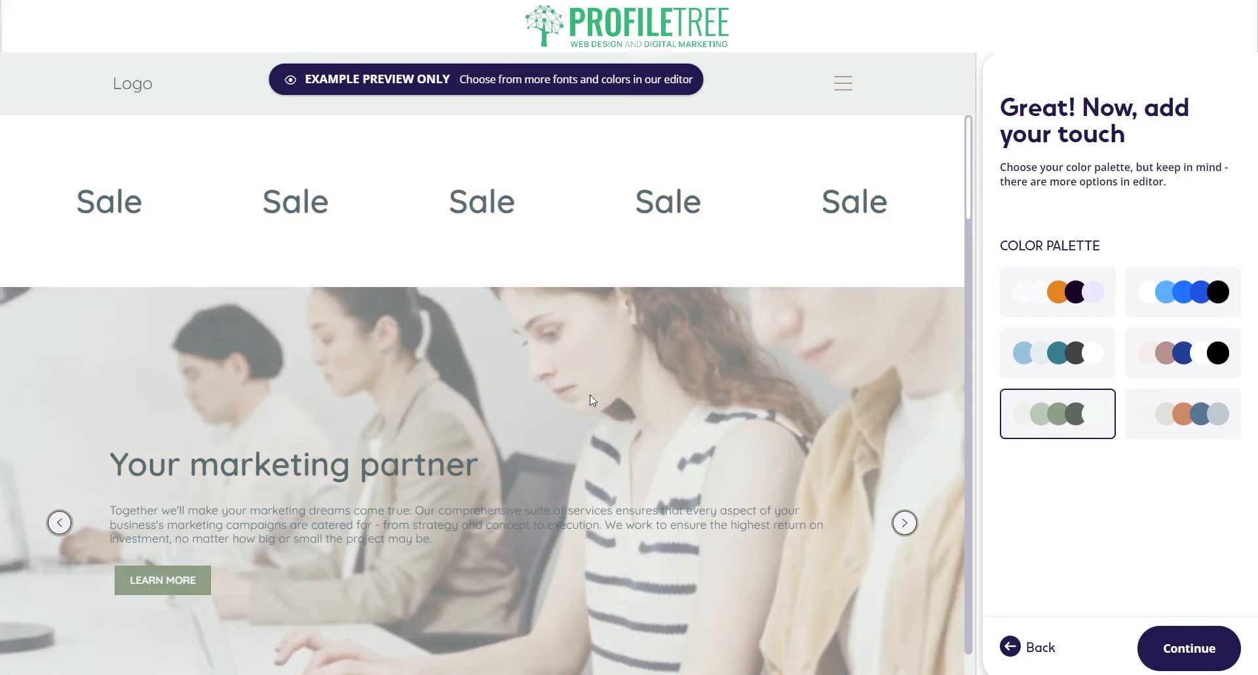
scroll(586, 412, down, 15)
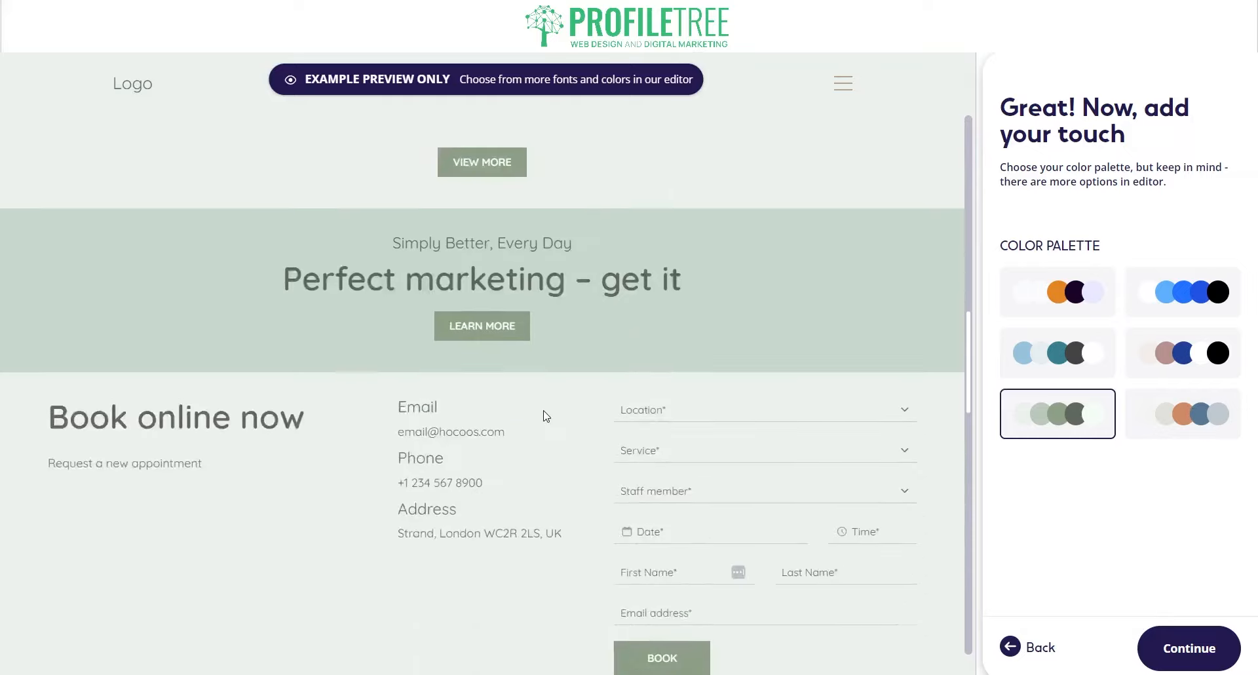
scroll(546, 415, down, 15)
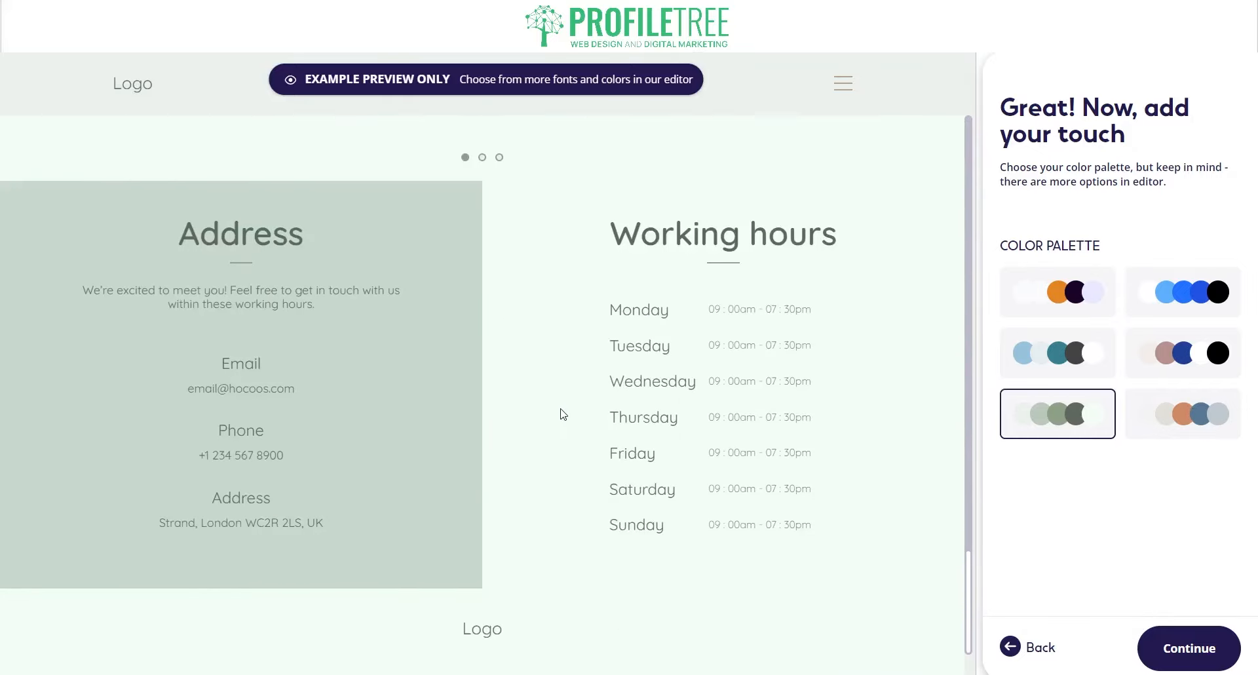
scroll(576, 401, up, 20)
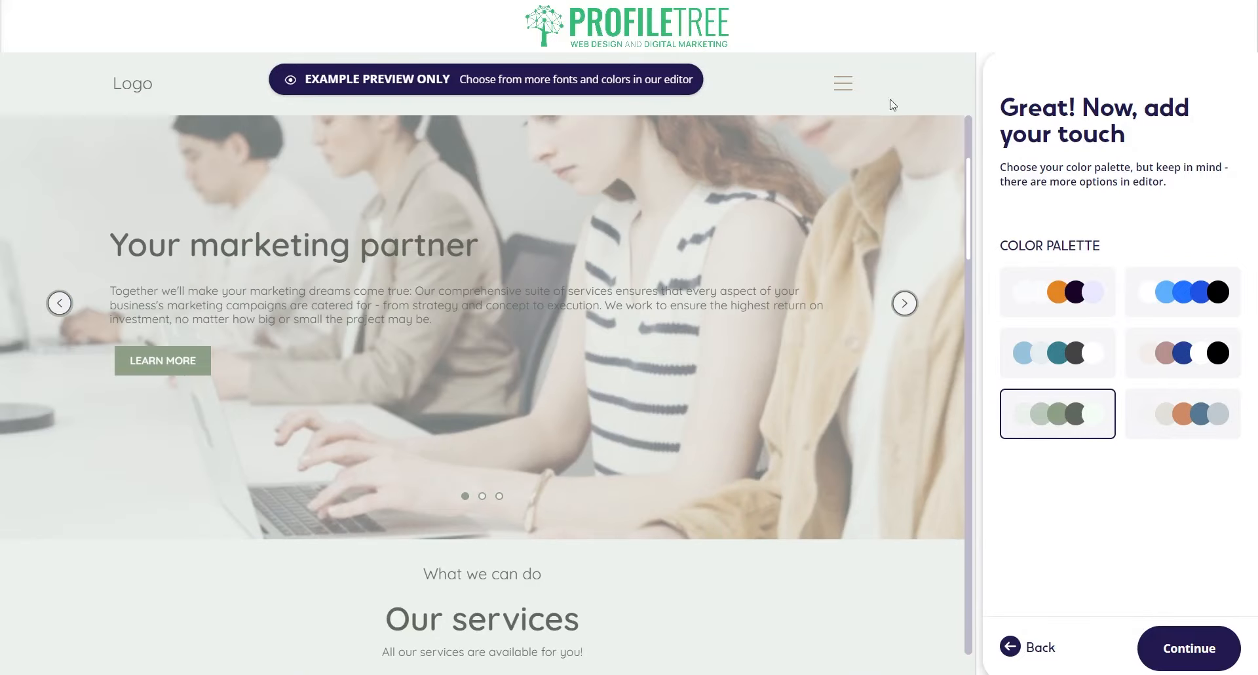
scroll(649, 258, up, 3)
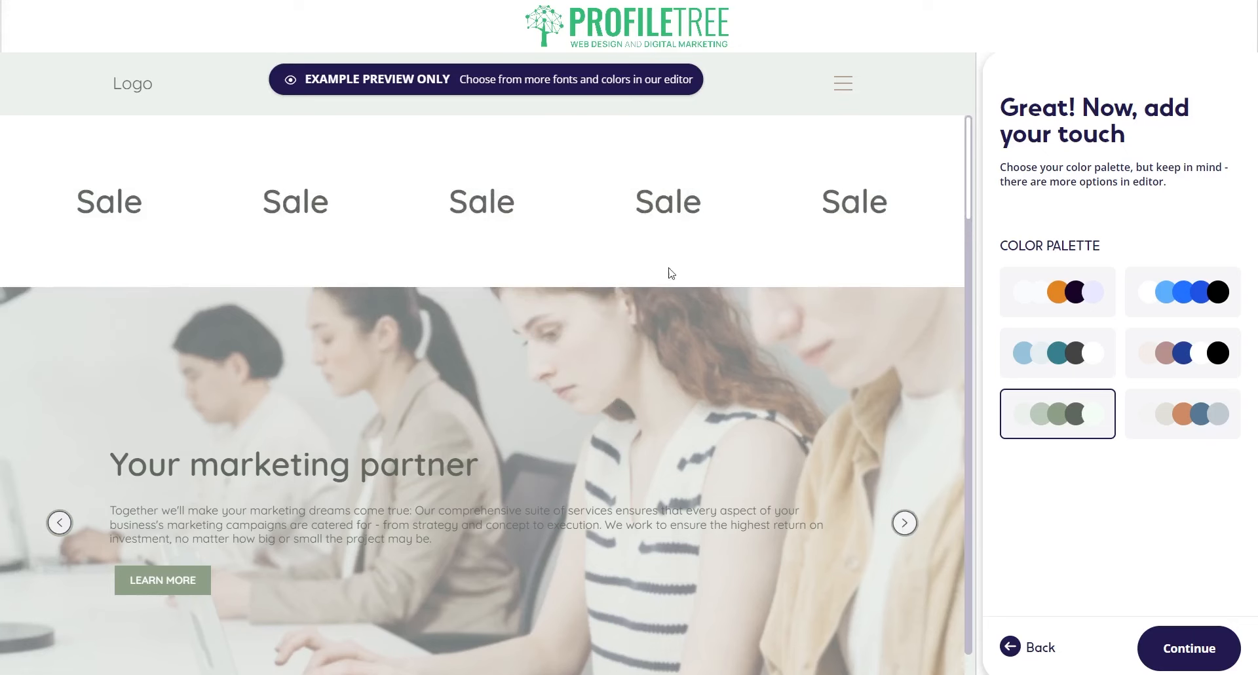
- Compare font pairs, settle on the one with condensed headings, and create the website
click(1191, 652)
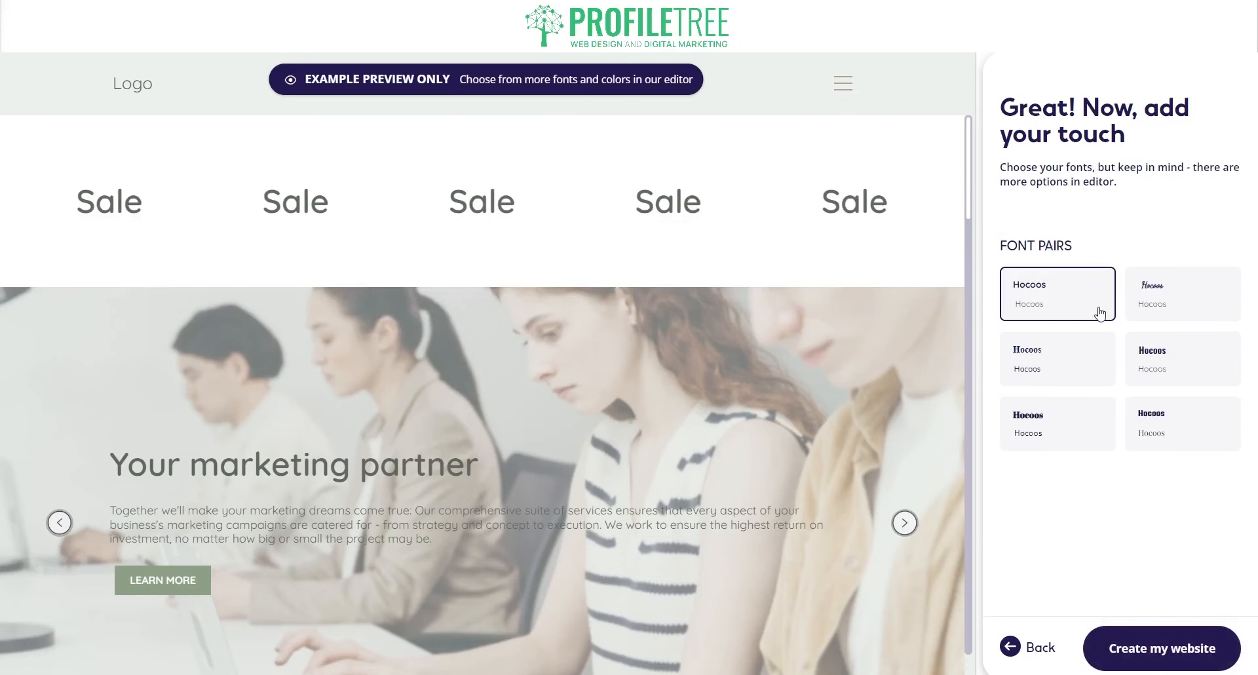
click(1176, 300)
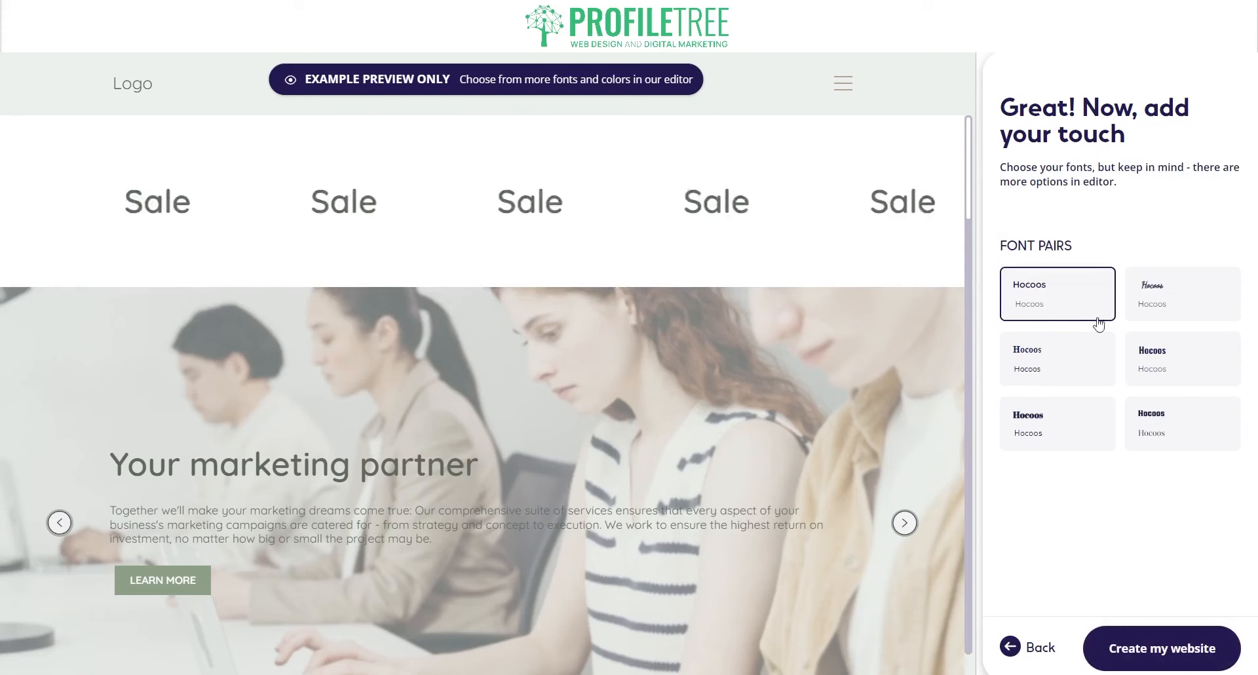
click(1061, 346)
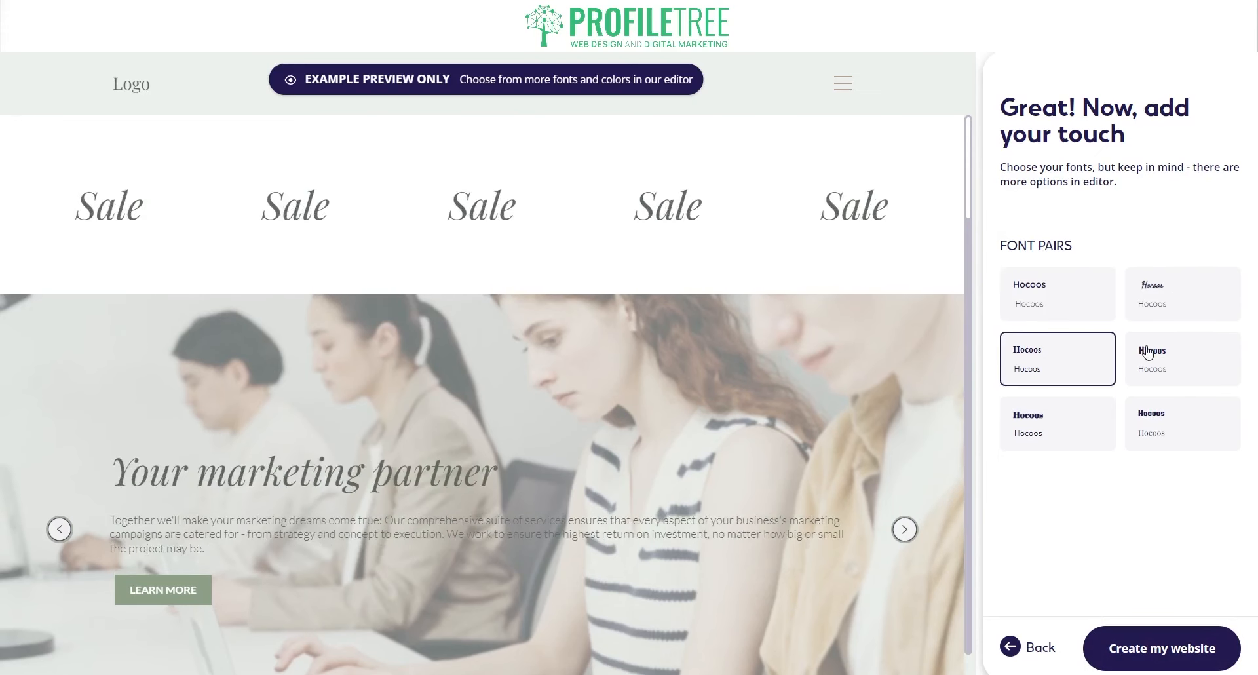
click(1174, 434)
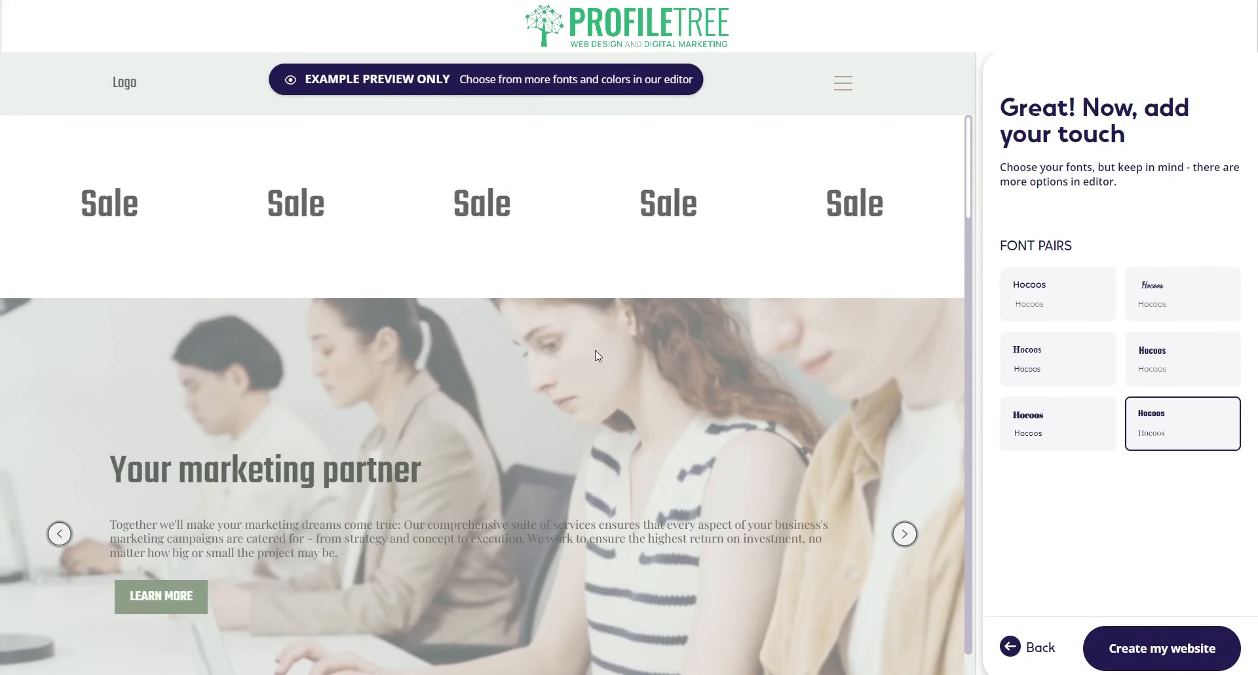
click(1082, 314)
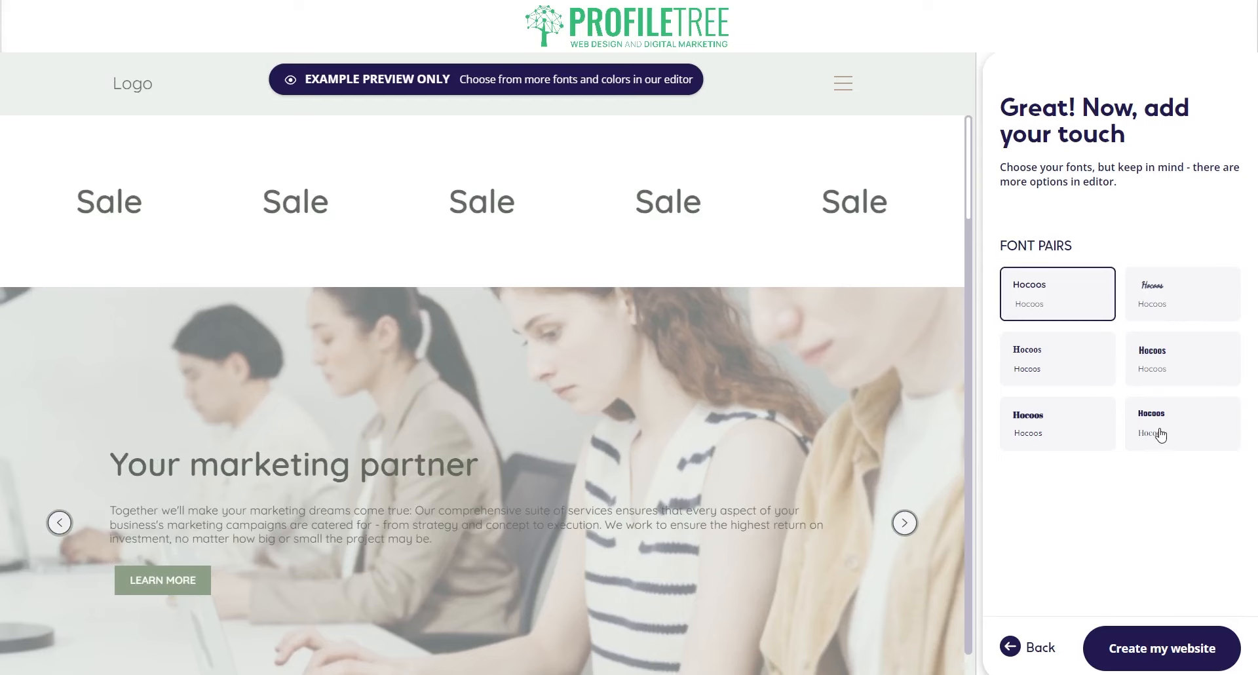
click(1161, 436)
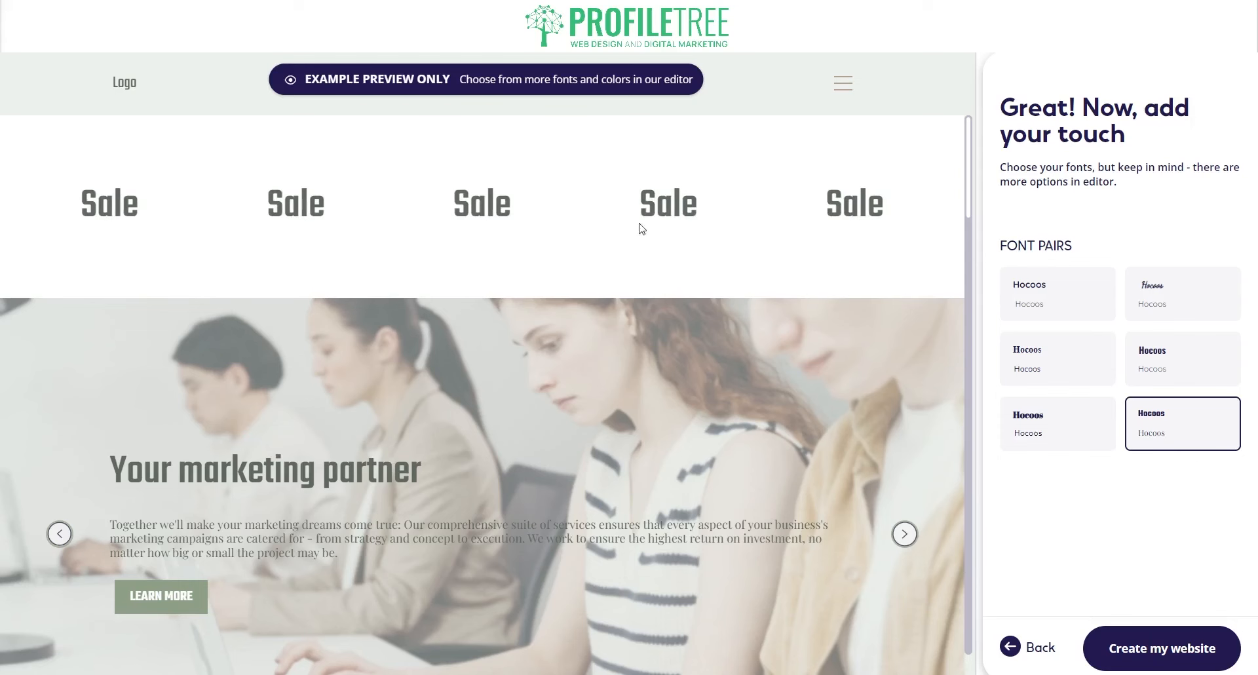
click(1179, 646)
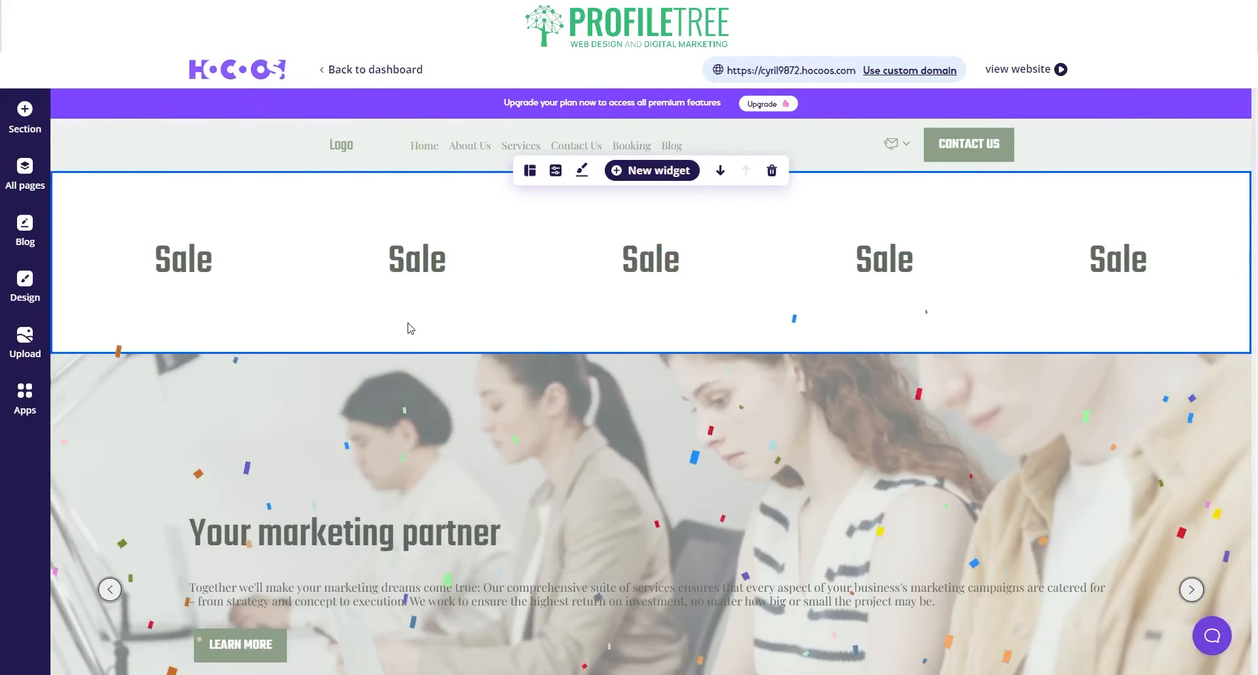
- Close the chat welcome message and scroll through Our services, Book online now and Gallery
scroll(485, 269, down, 1)
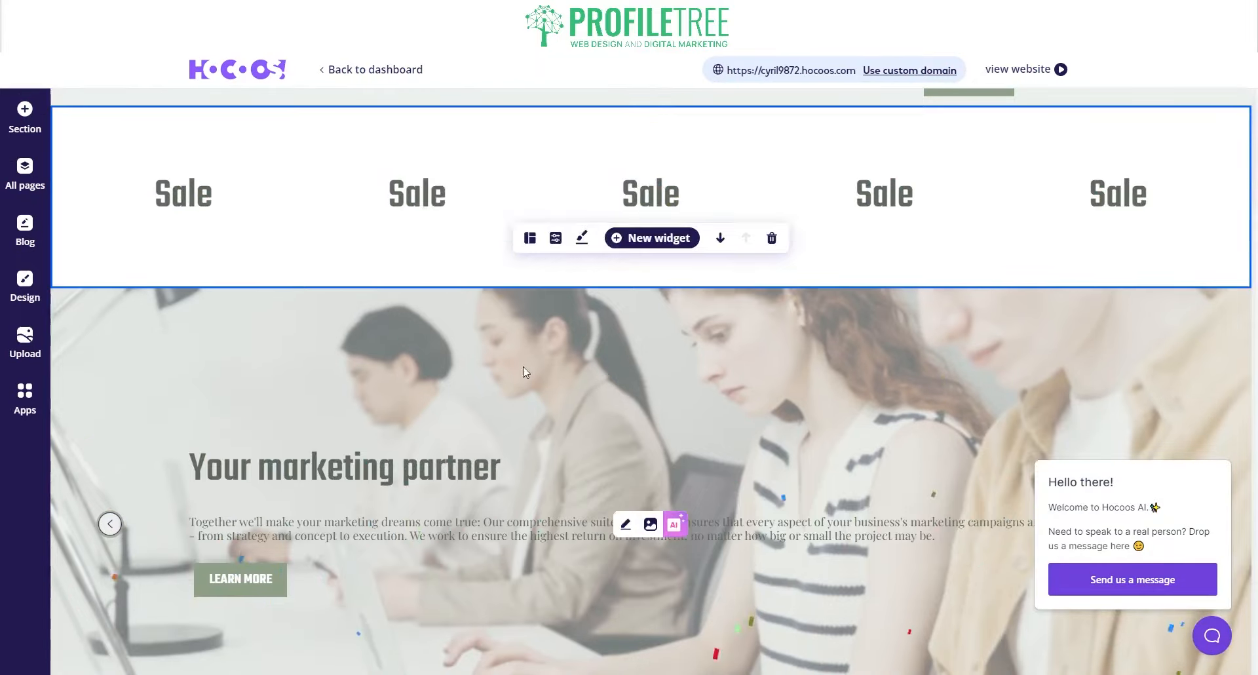
click(1204, 450)
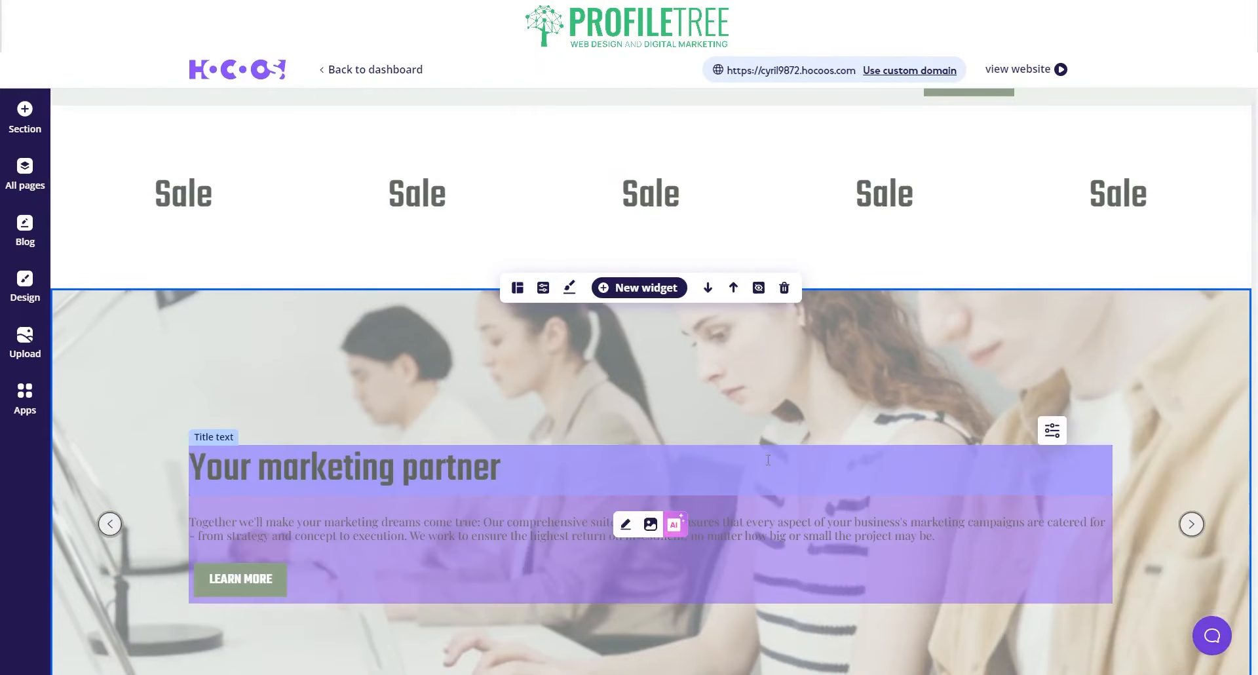
scroll(133, 349, down, 8)
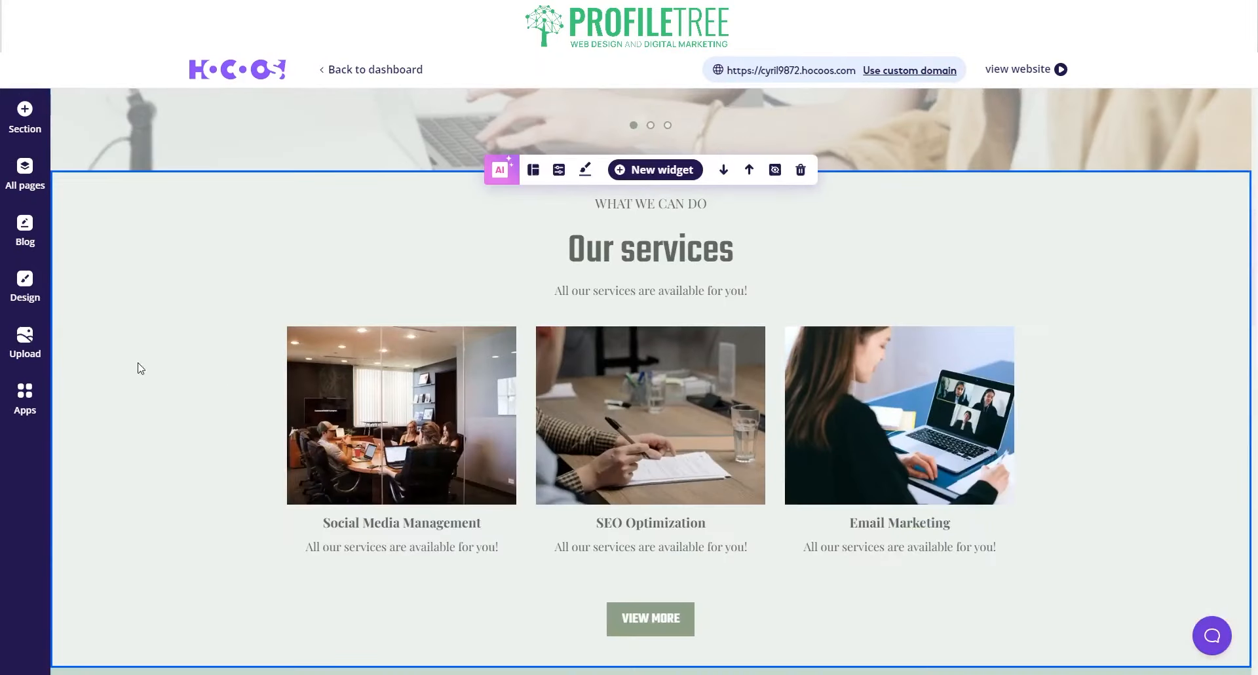
scroll(177, 371, down, 8)
scroll(328, 383, down, 3)
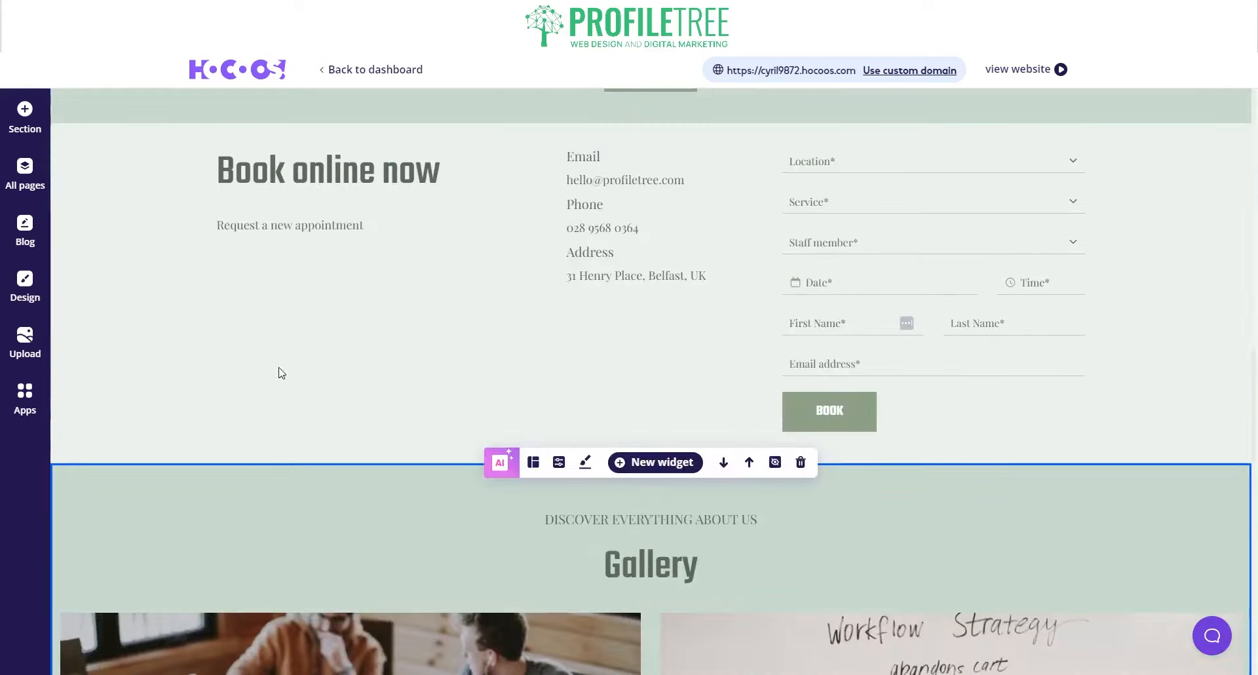
scroll(427, 359, down, 7)
scroll(459, 367, down, 4)
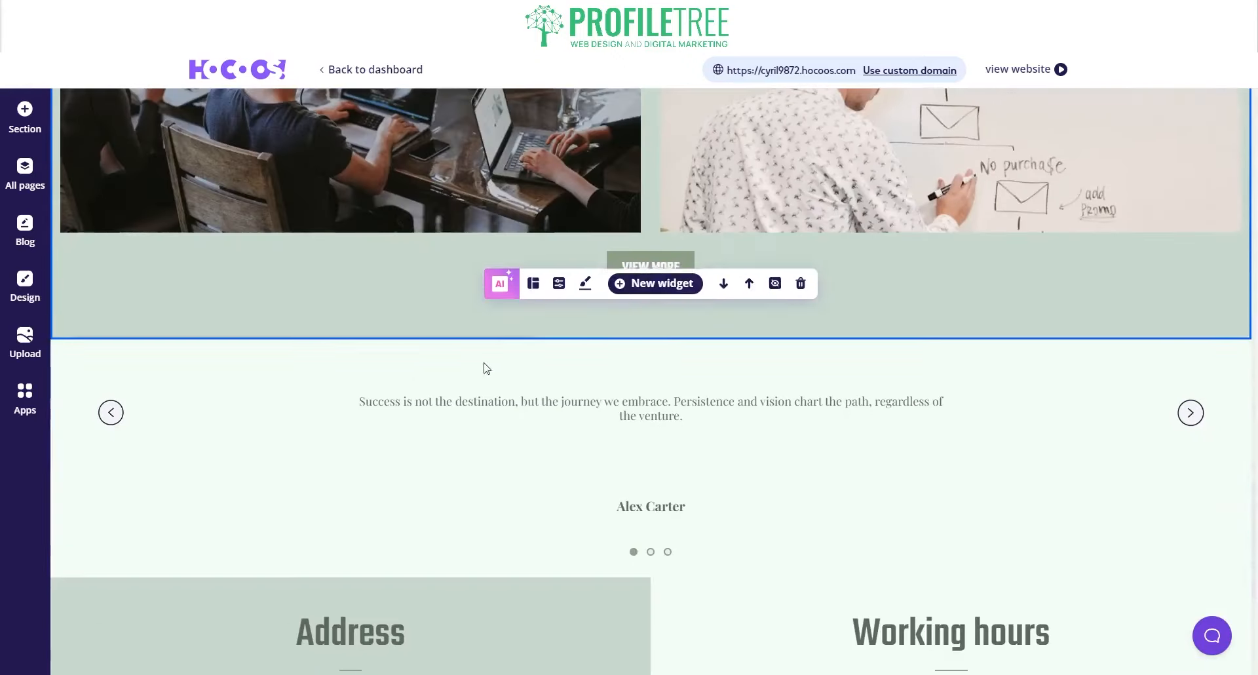
scroll(230, 351, up, 10)
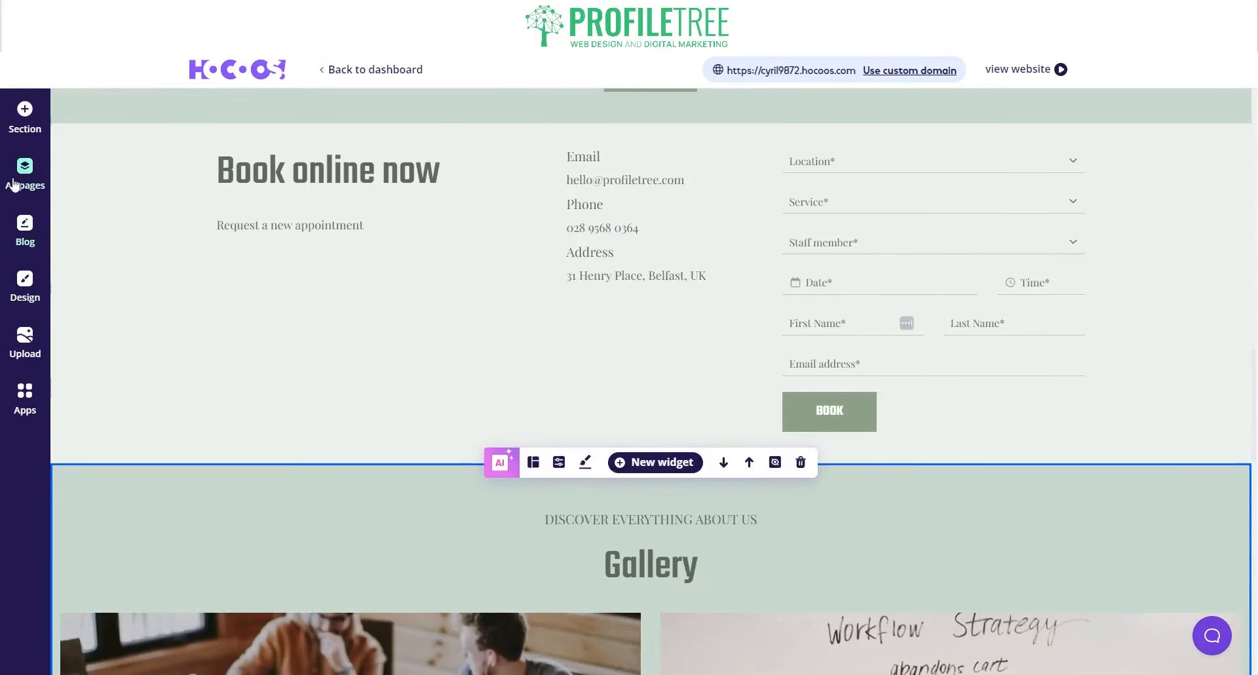
- Browse the section type chooser, then show the list of the site's eight pages
click(24, 113)
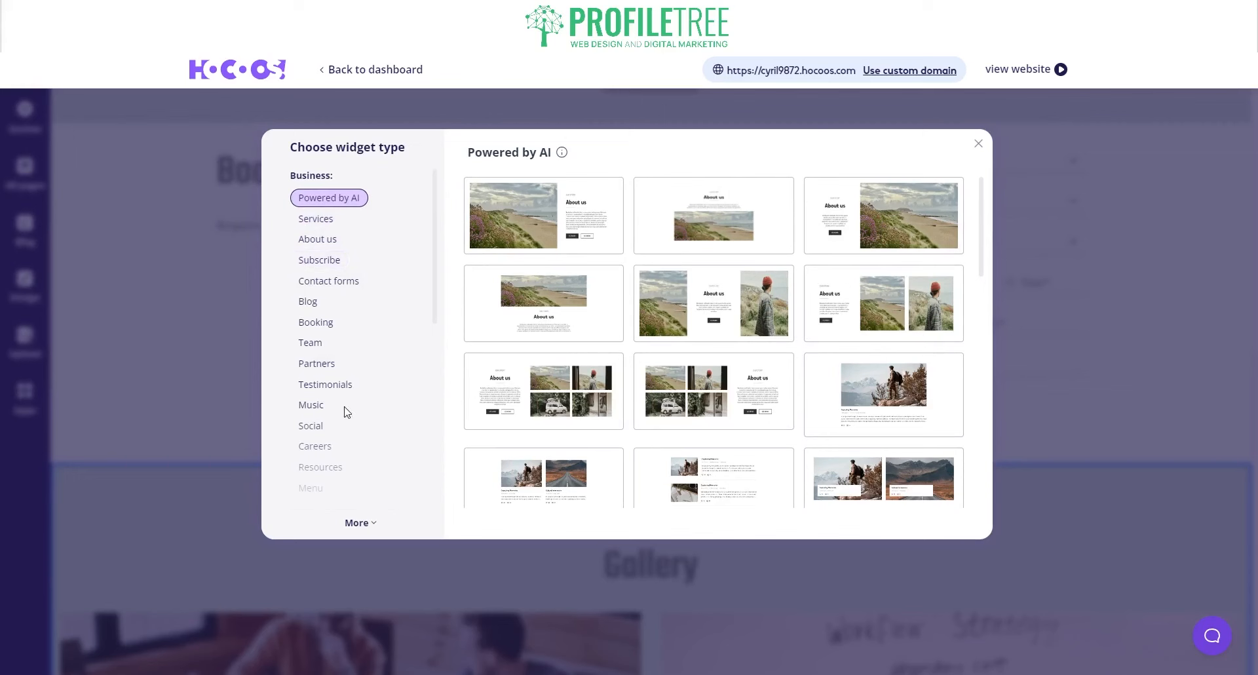
click(979, 147)
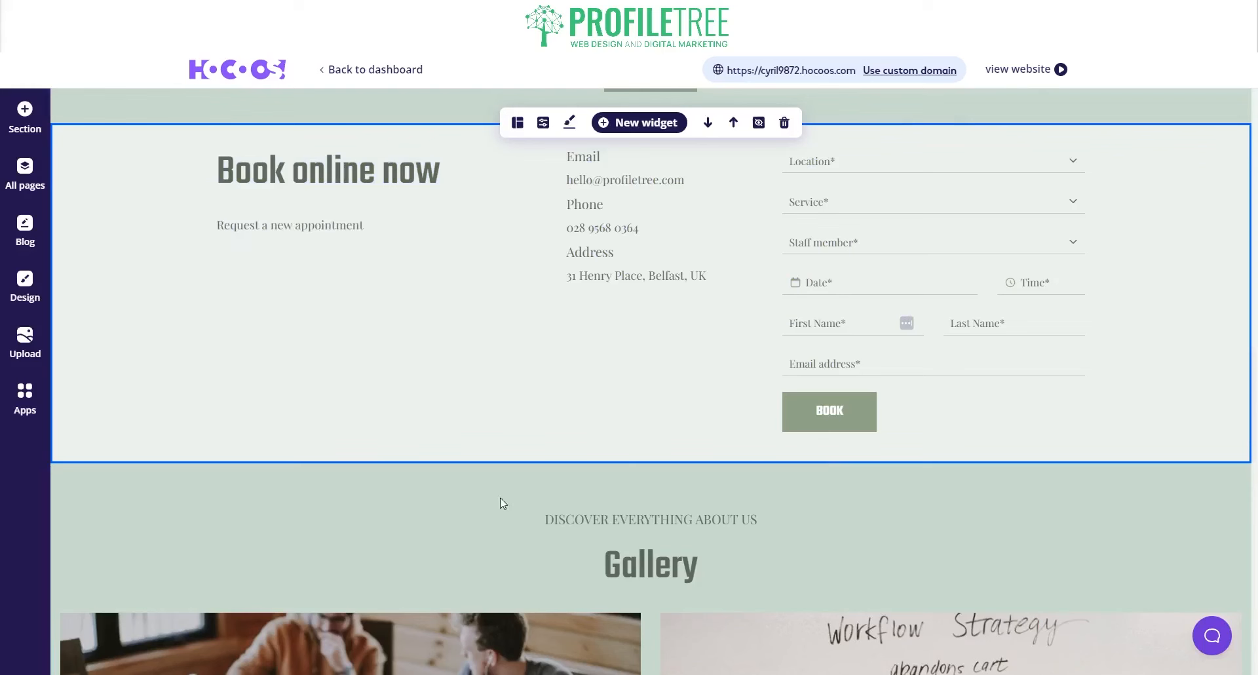
click(26, 119)
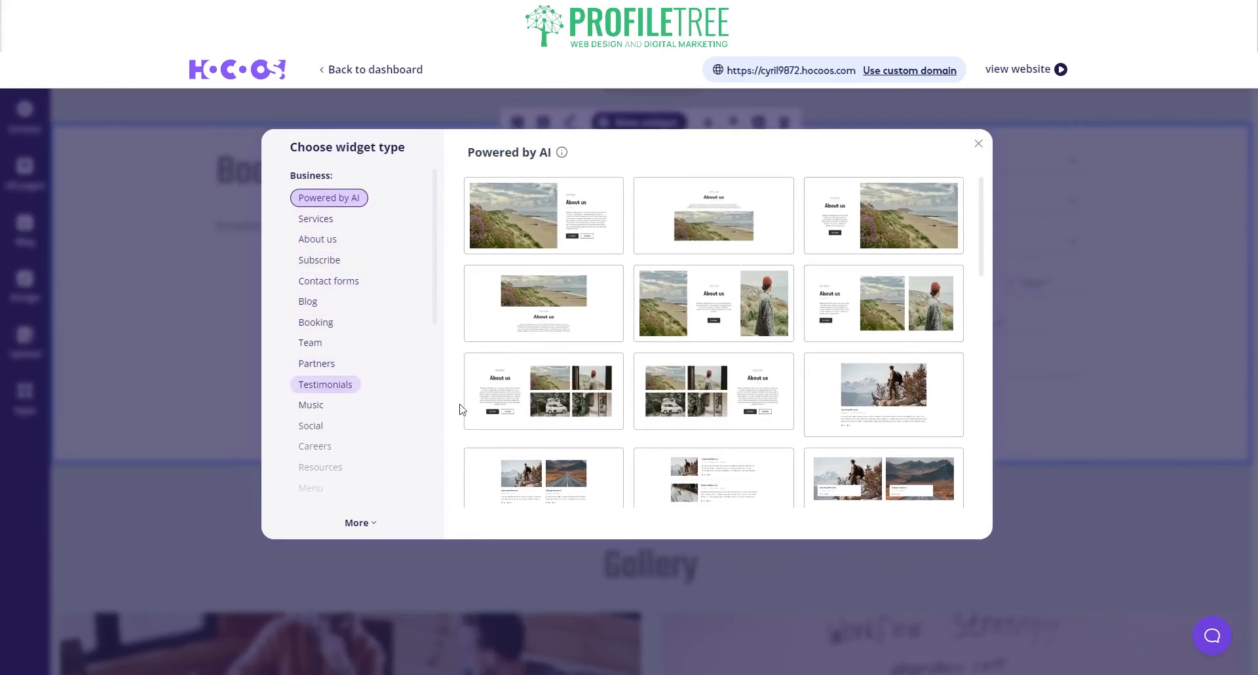
click(978, 146)
click(26, 171)
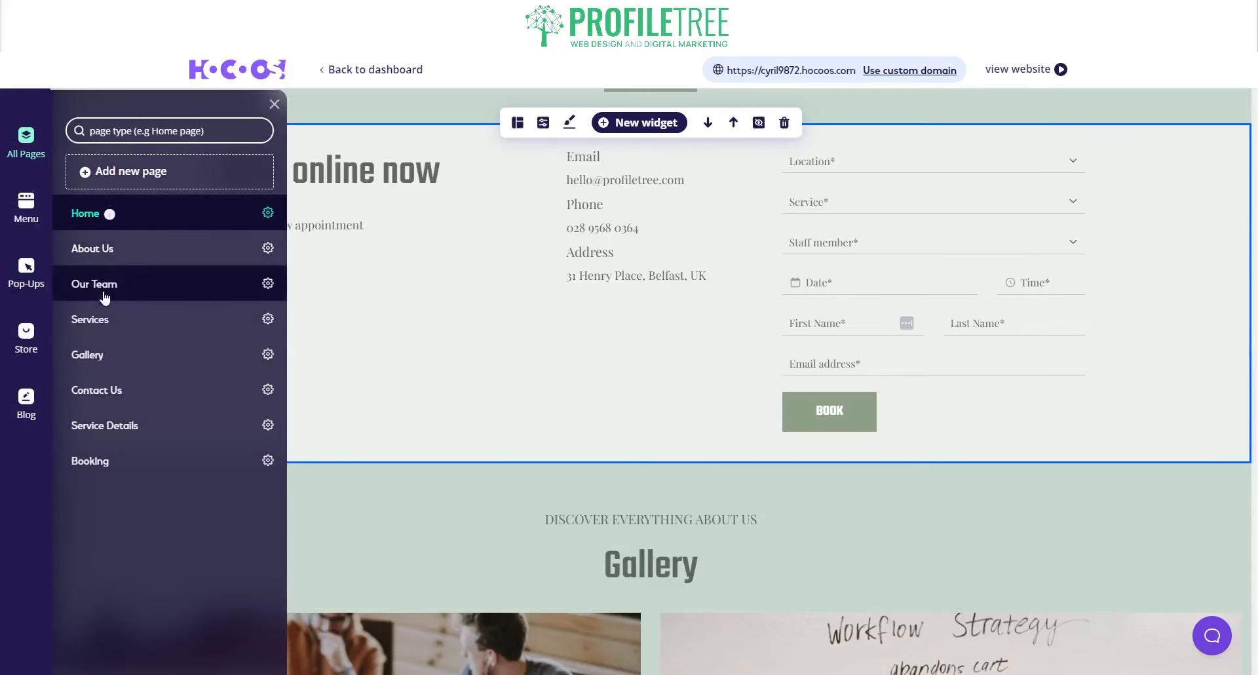
- Review the Subscribe newsletter pop-up options and the Blog and Store panels, then close the side panel
click(26, 268)
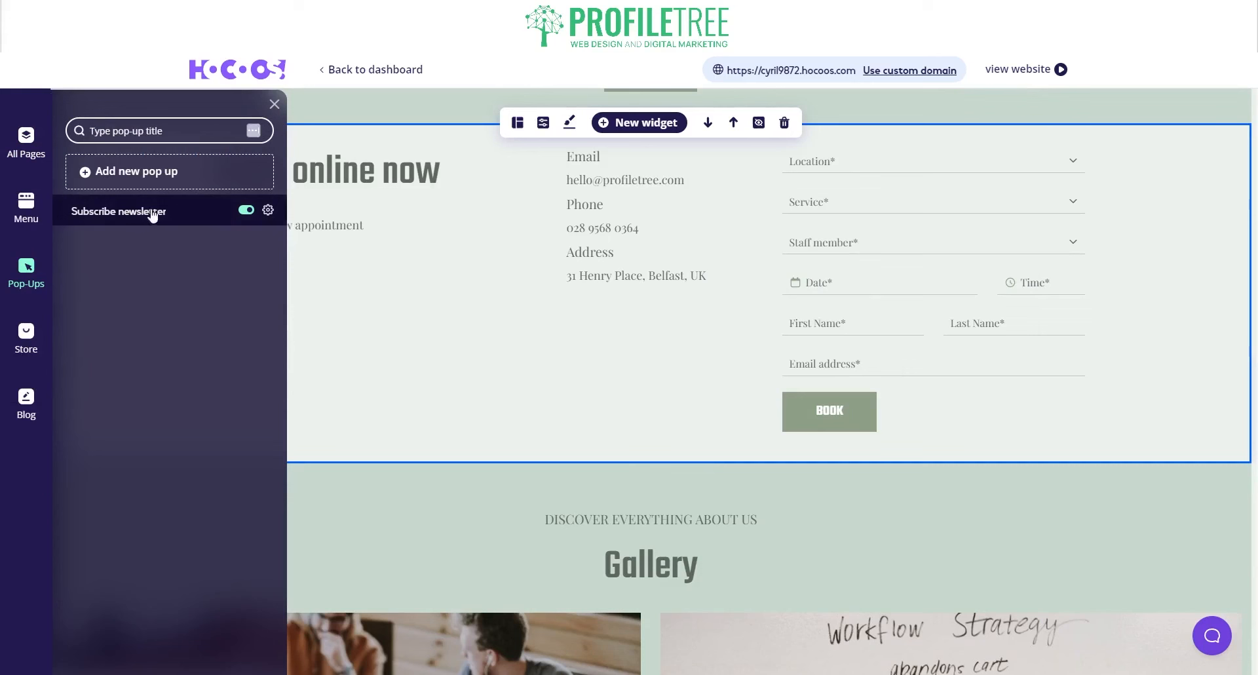
click(268, 211)
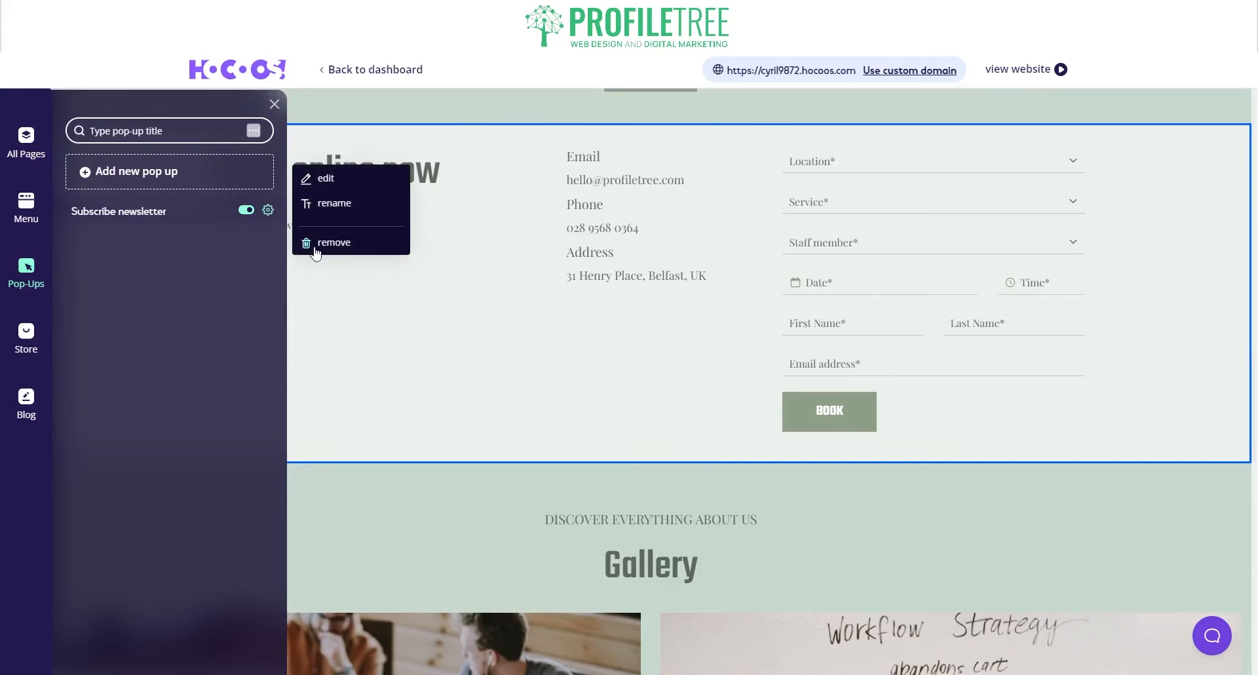
click(245, 296)
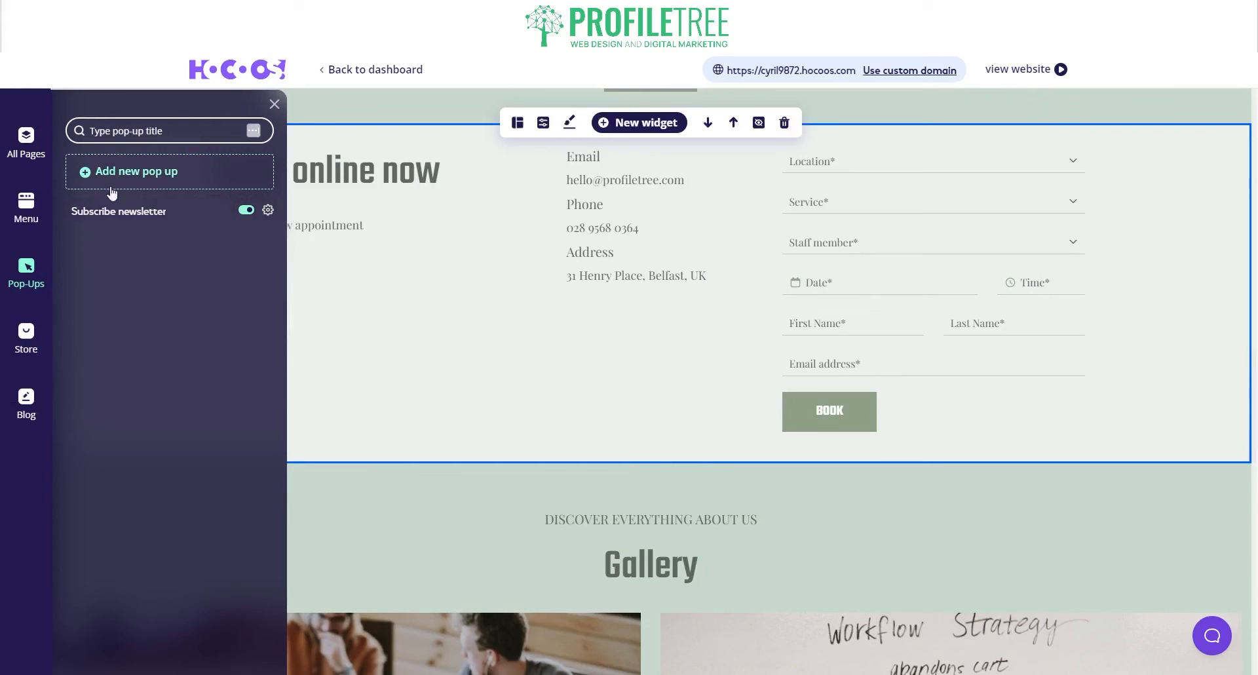
click(36, 418)
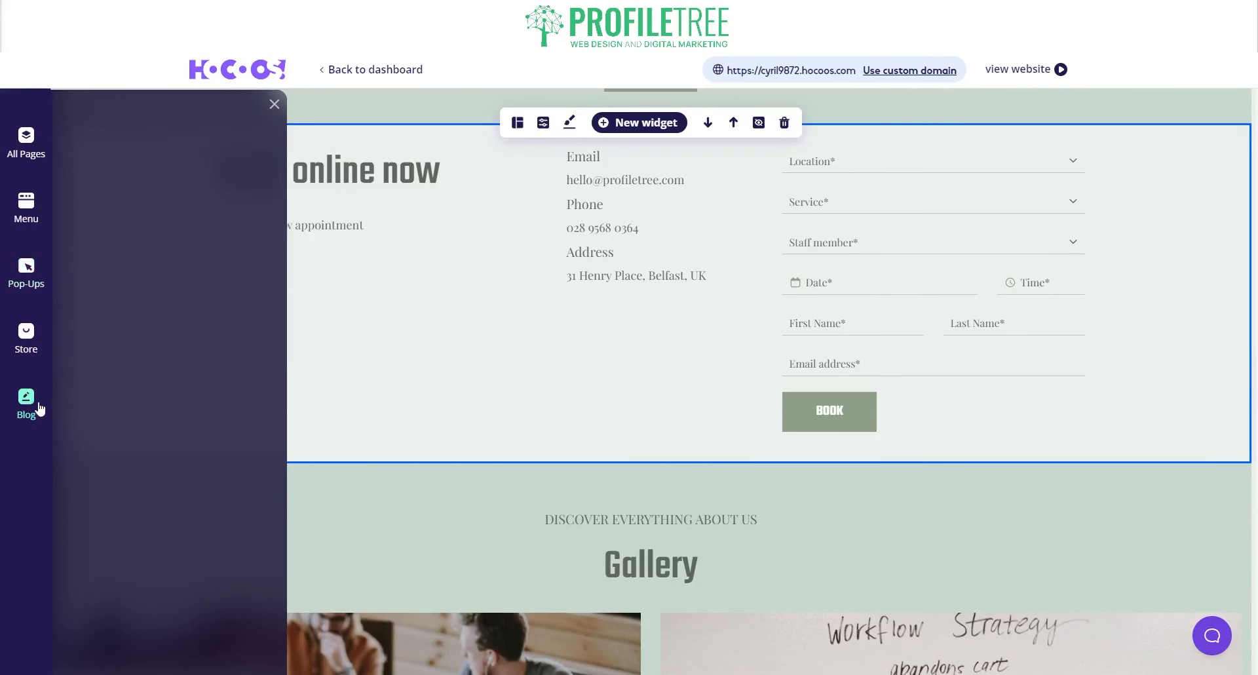
click(29, 286)
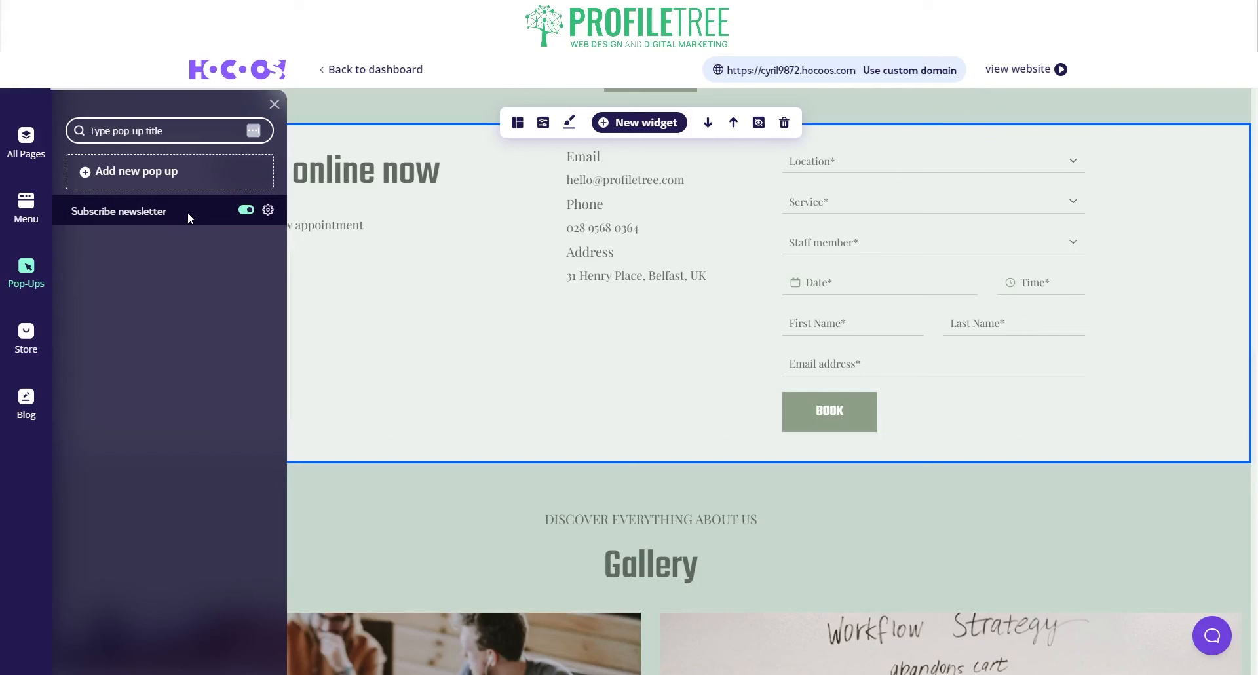
click(28, 335)
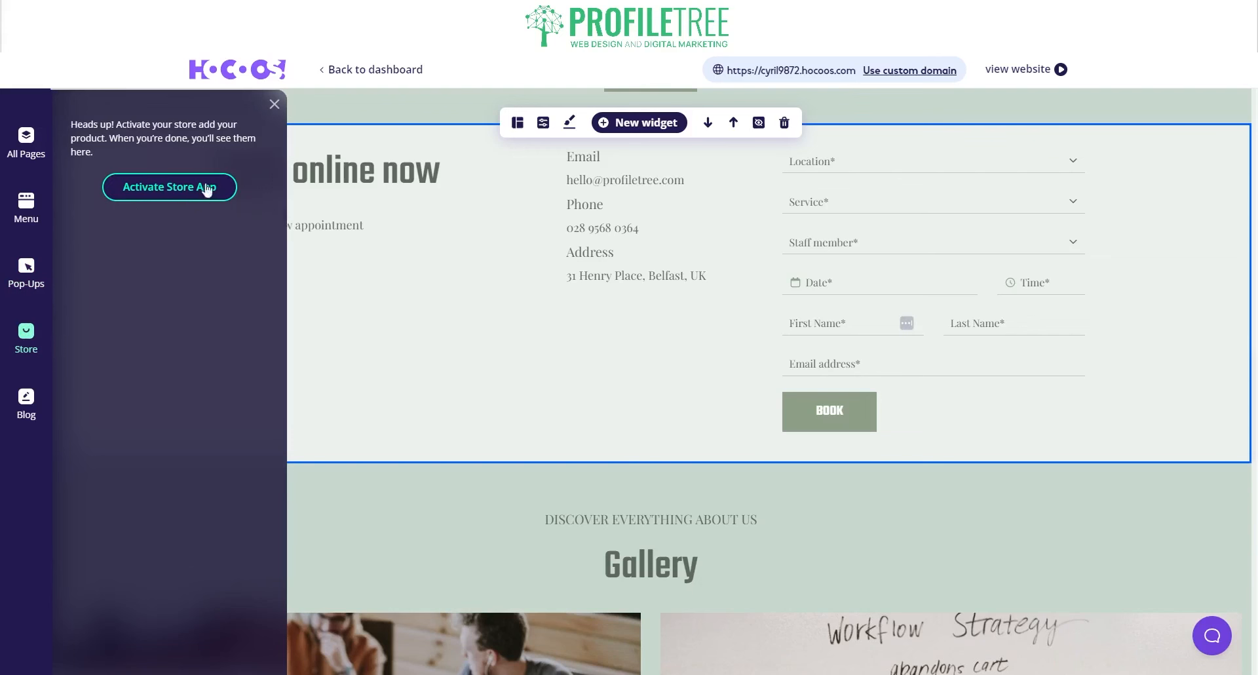
click(14, 414)
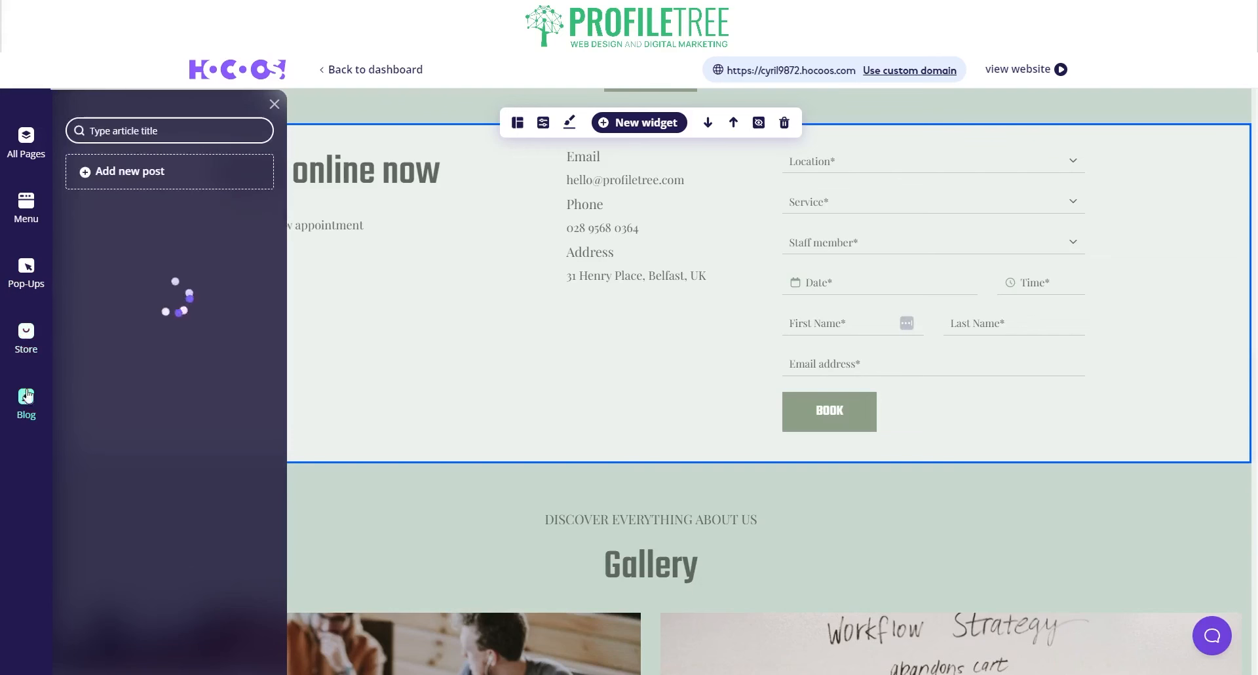
click(276, 102)
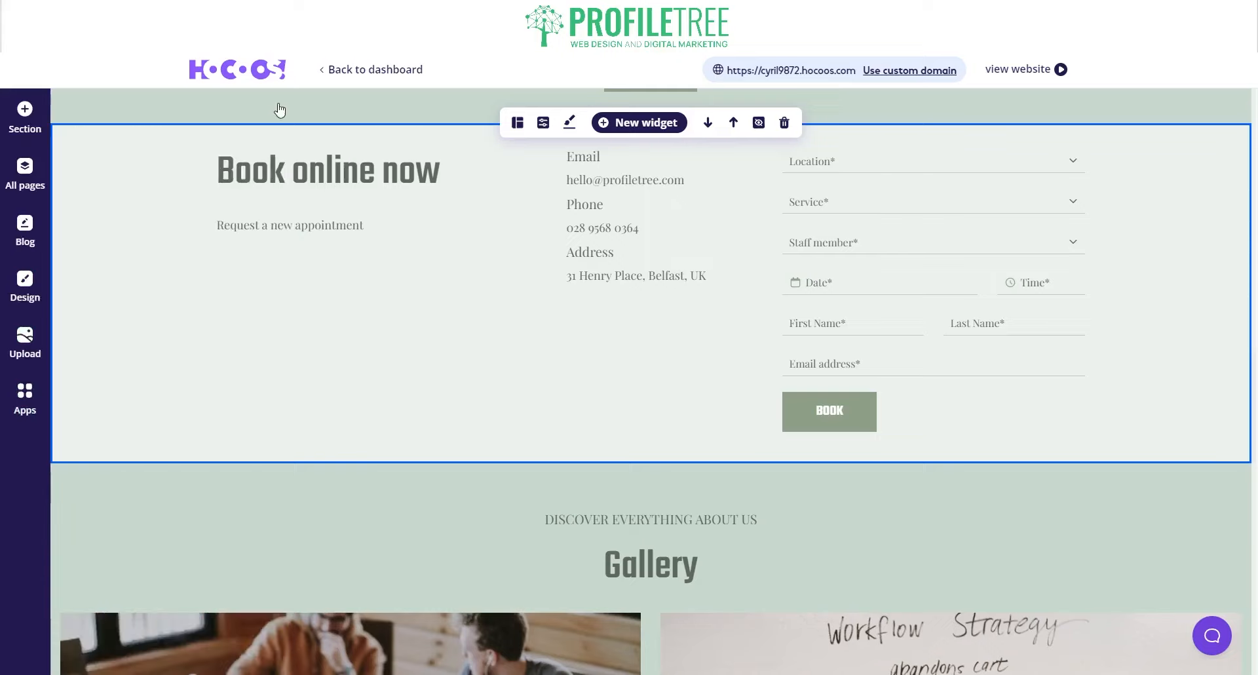
- Start an AI-generated logo for the header, keeping the marketing agency business category
scroll(483, 279, up, 12)
scroll(512, 256, up, 5)
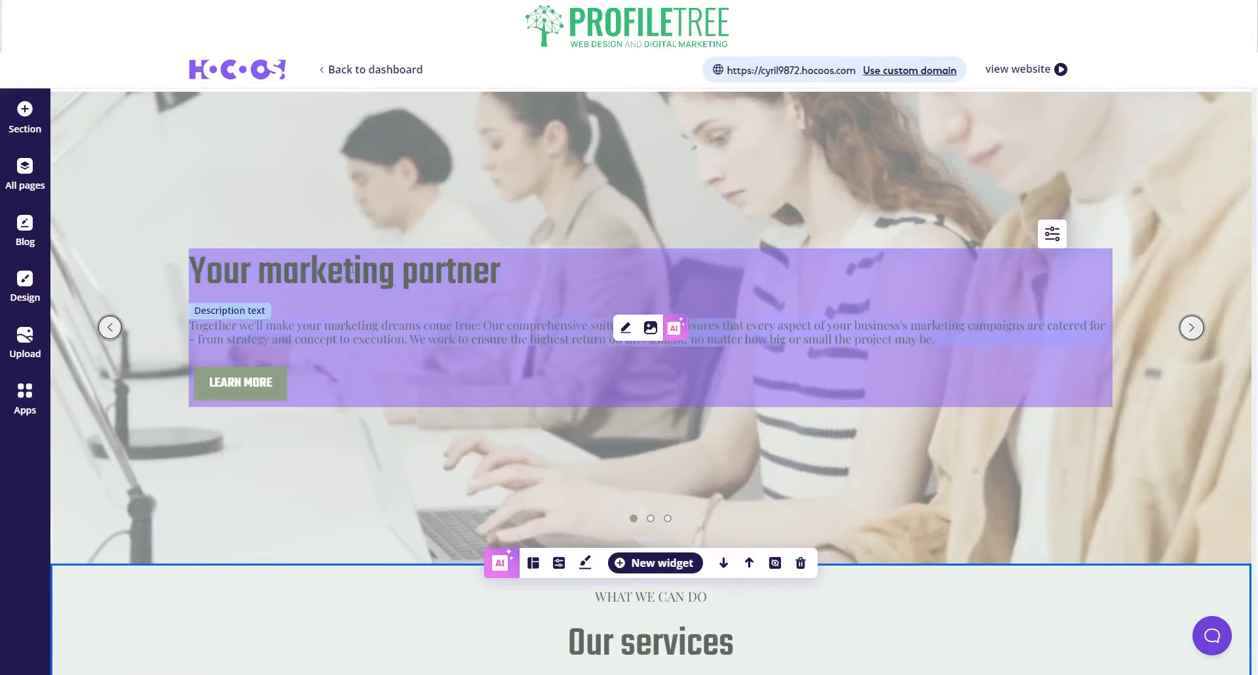
scroll(520, 275, down, 7)
scroll(827, 196, up, 5)
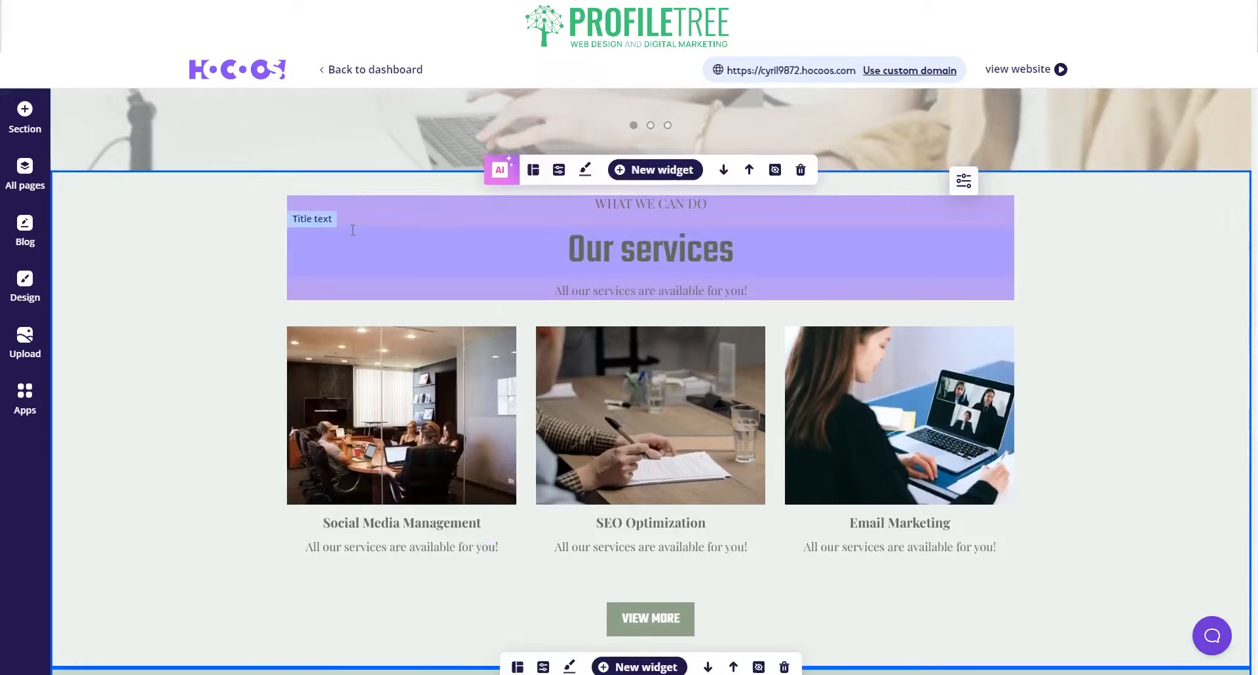
scroll(827, 195, up, 6)
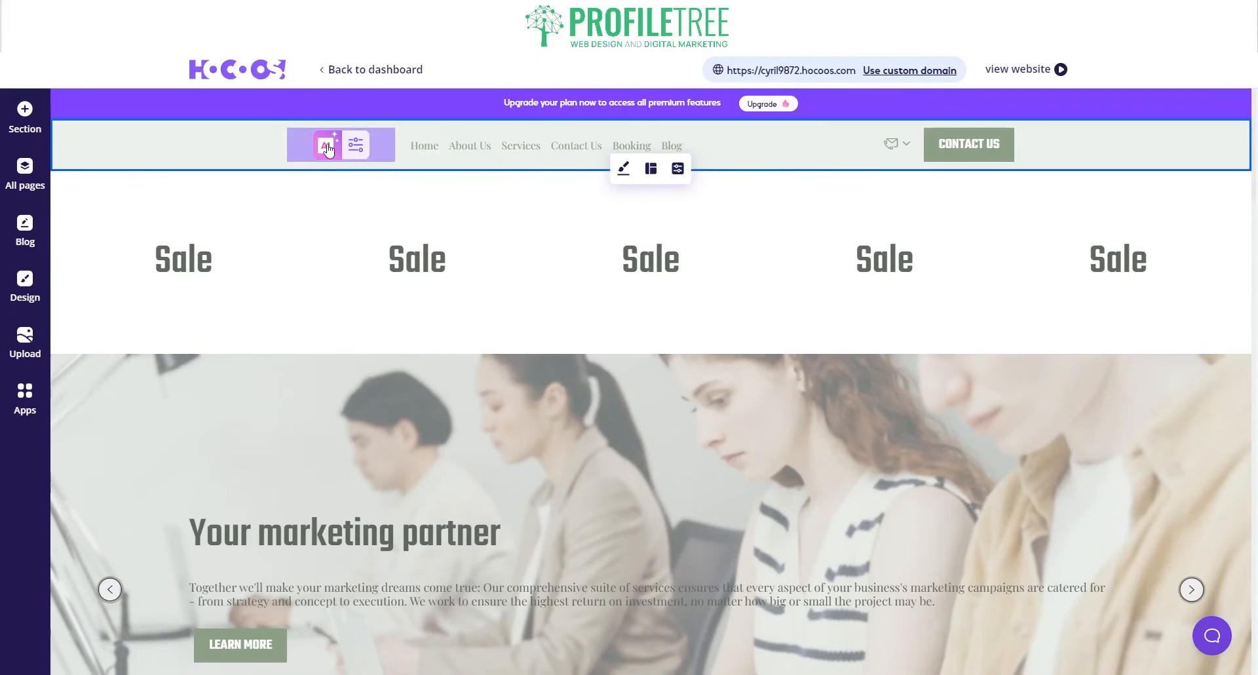
click(354, 147)
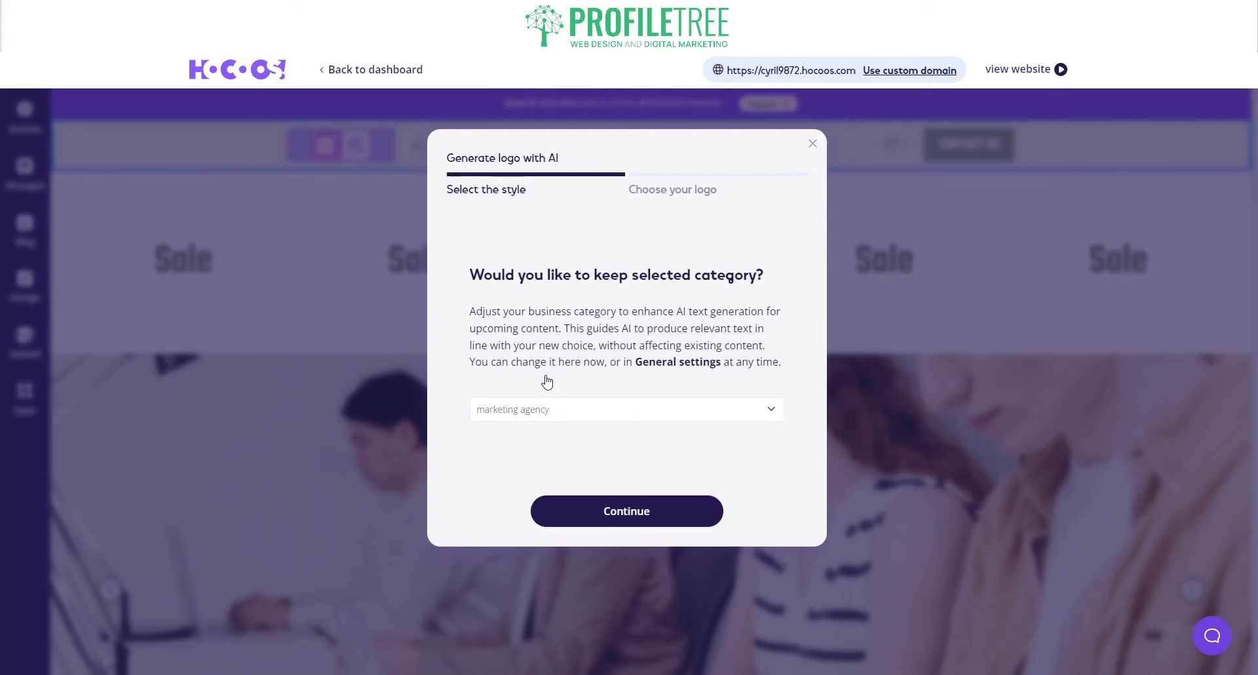
click(626, 513)
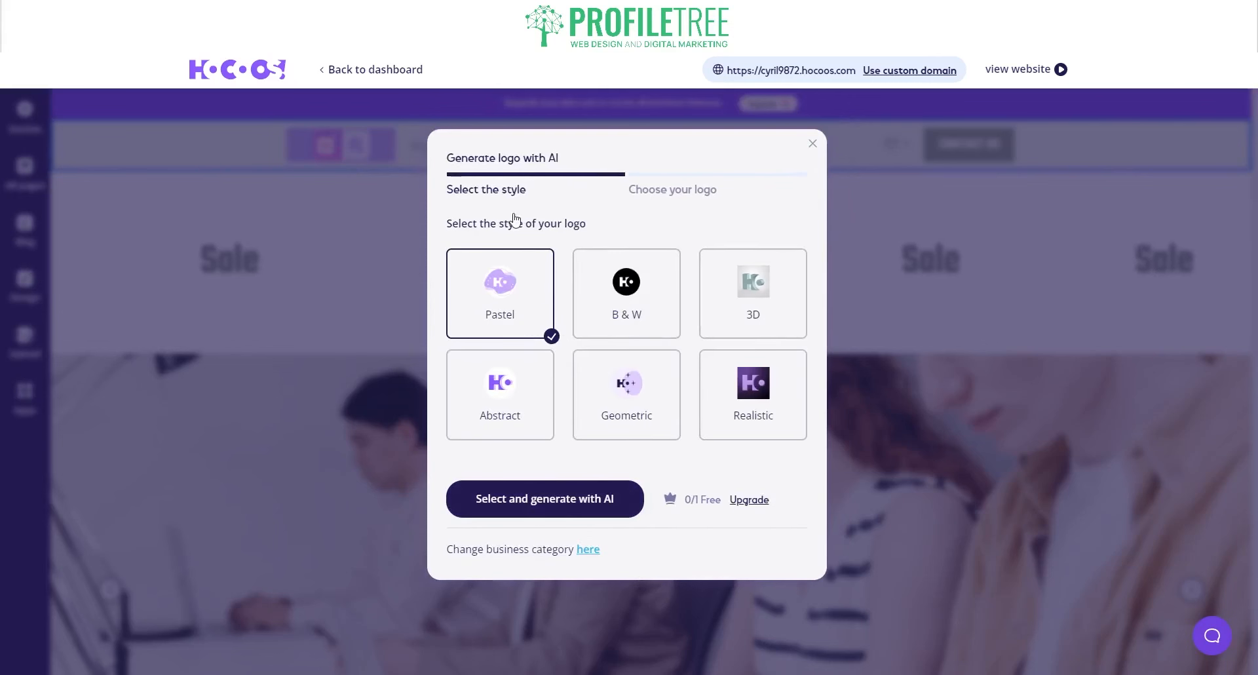
- Generate Realistic-style logos and apply the first starburst variant to the header
click(746, 399)
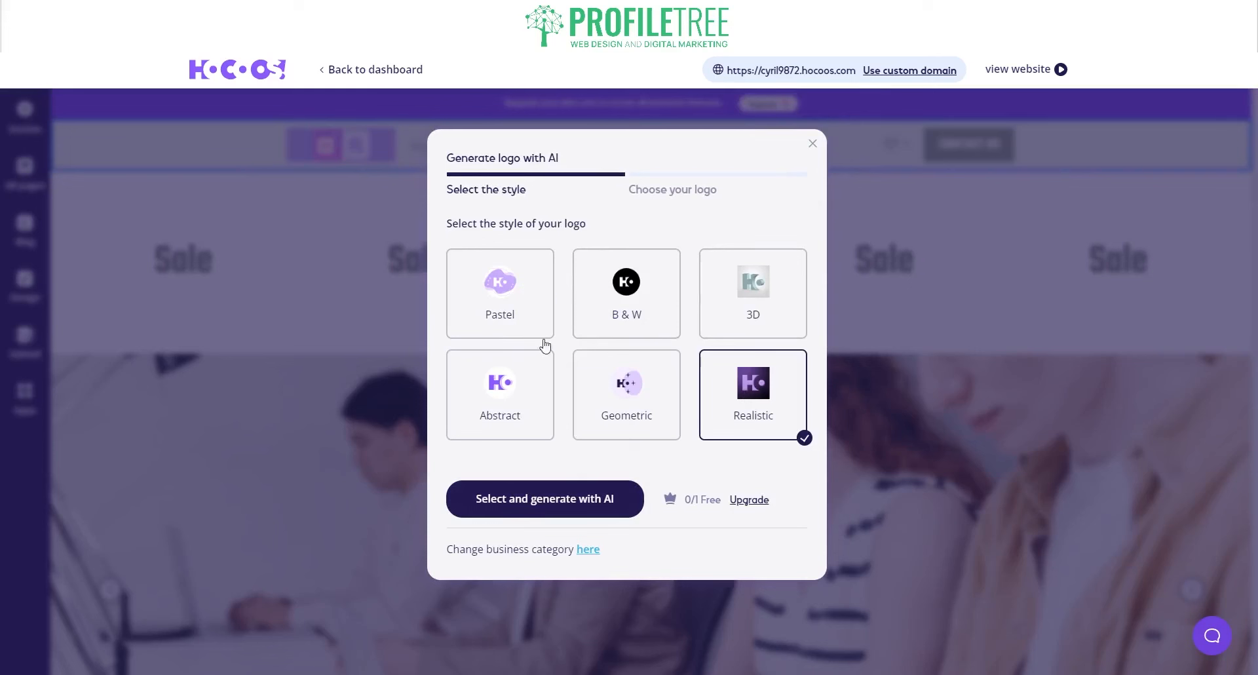
click(590, 503)
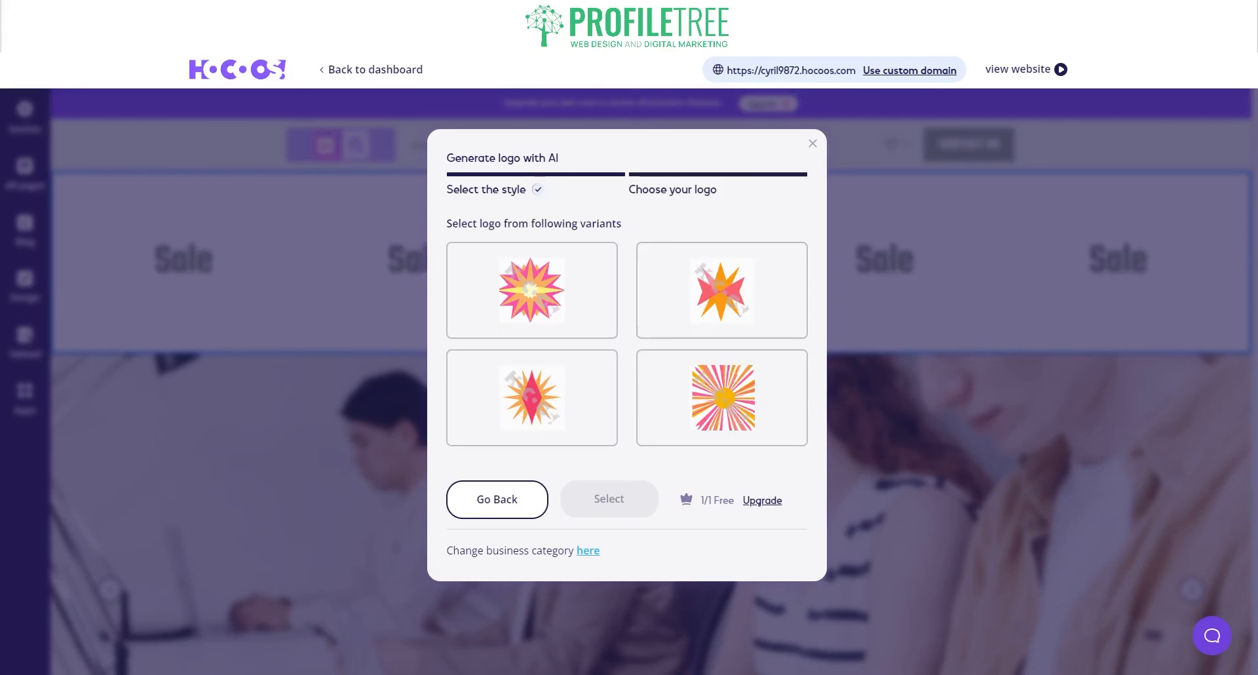
click(540, 293)
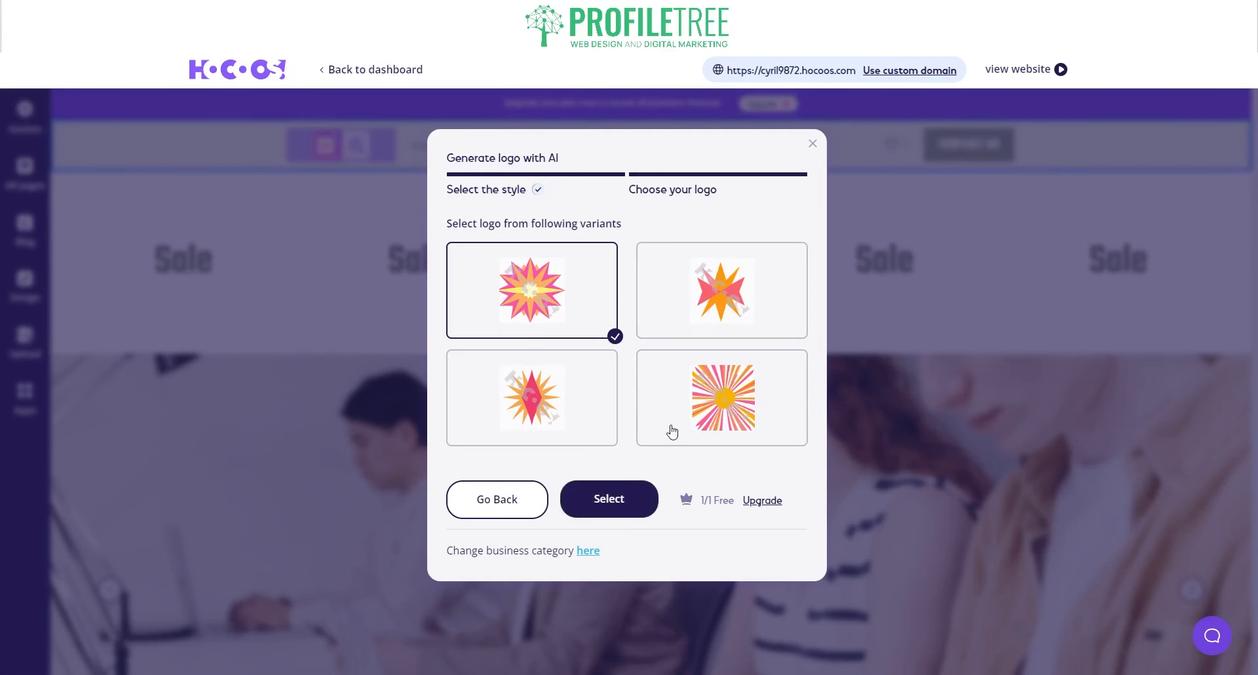
click(609, 502)
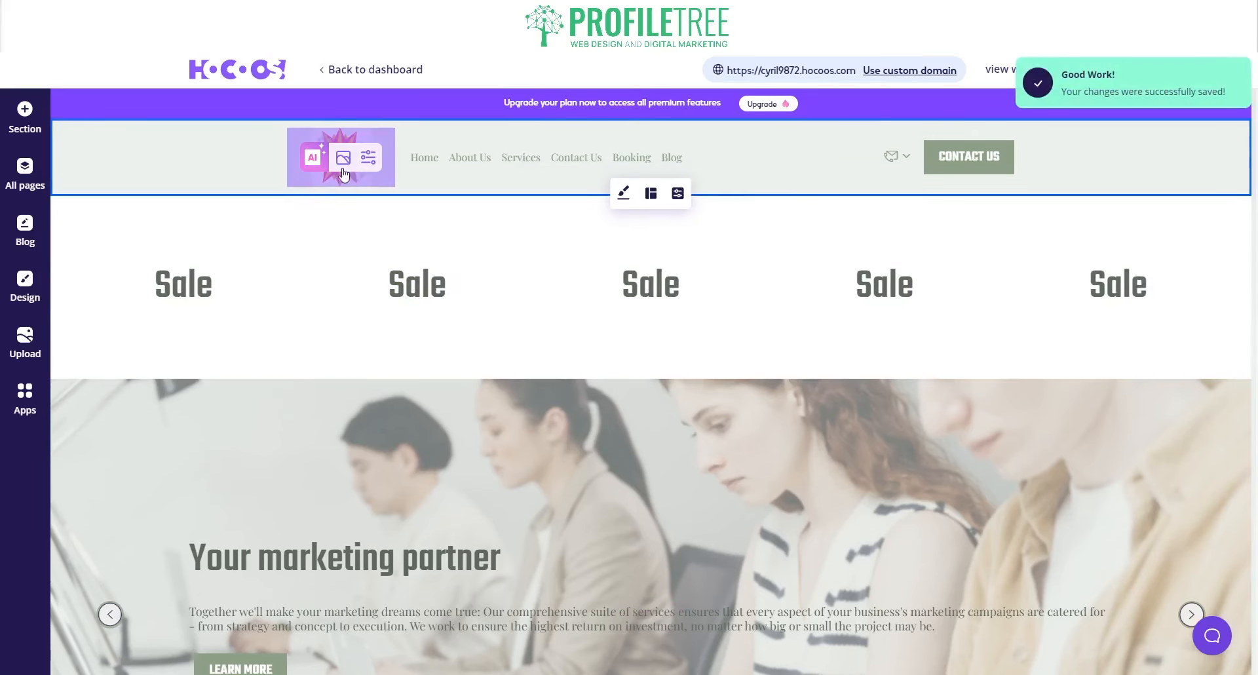
- Open the logo image's file explorer, view My images, and close it without choosing a picture
click(342, 160)
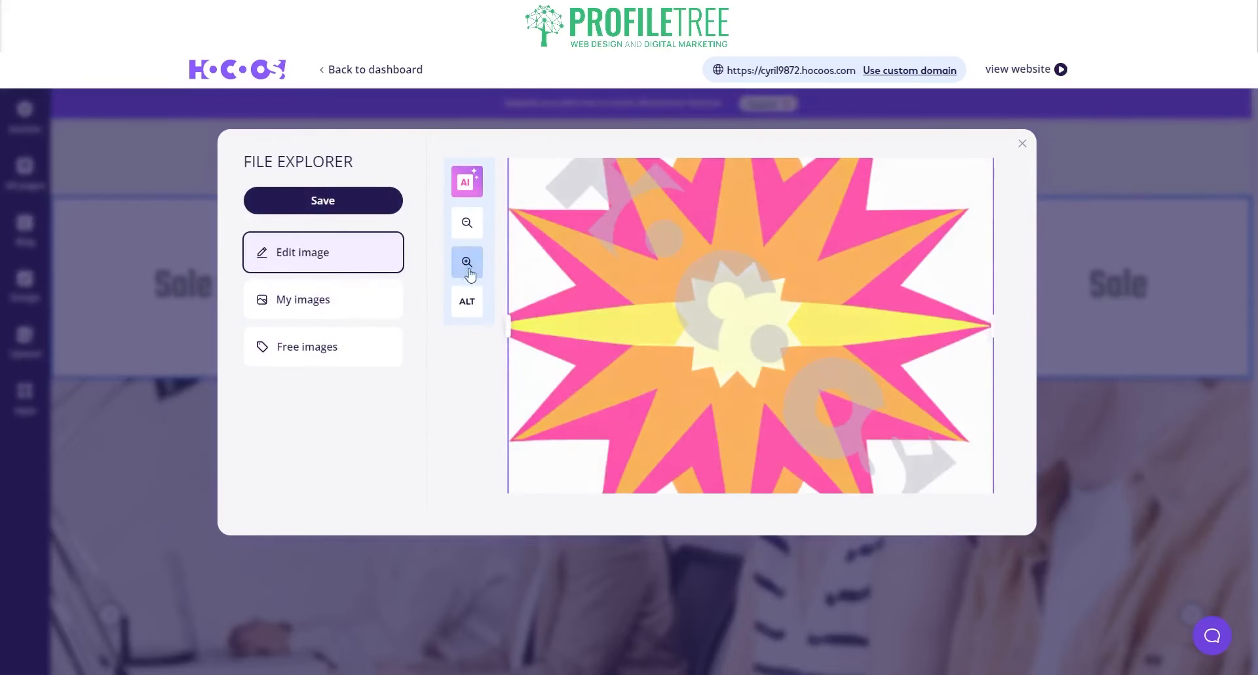
click(334, 299)
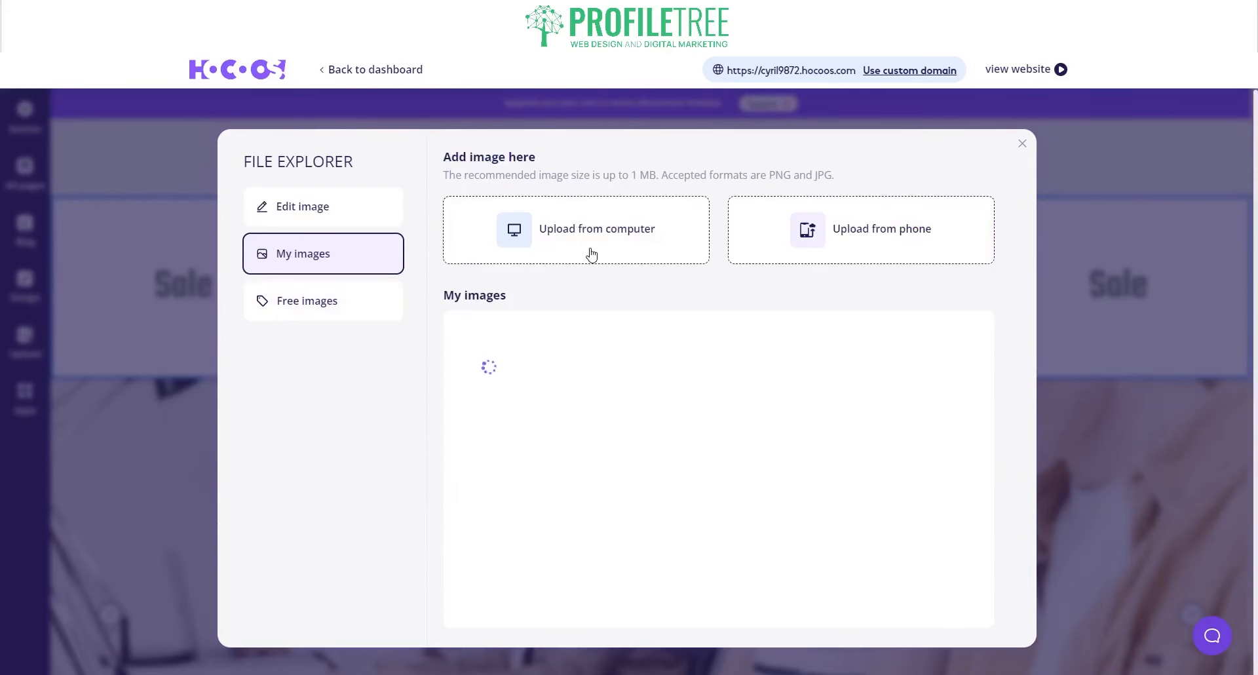
click(1024, 145)
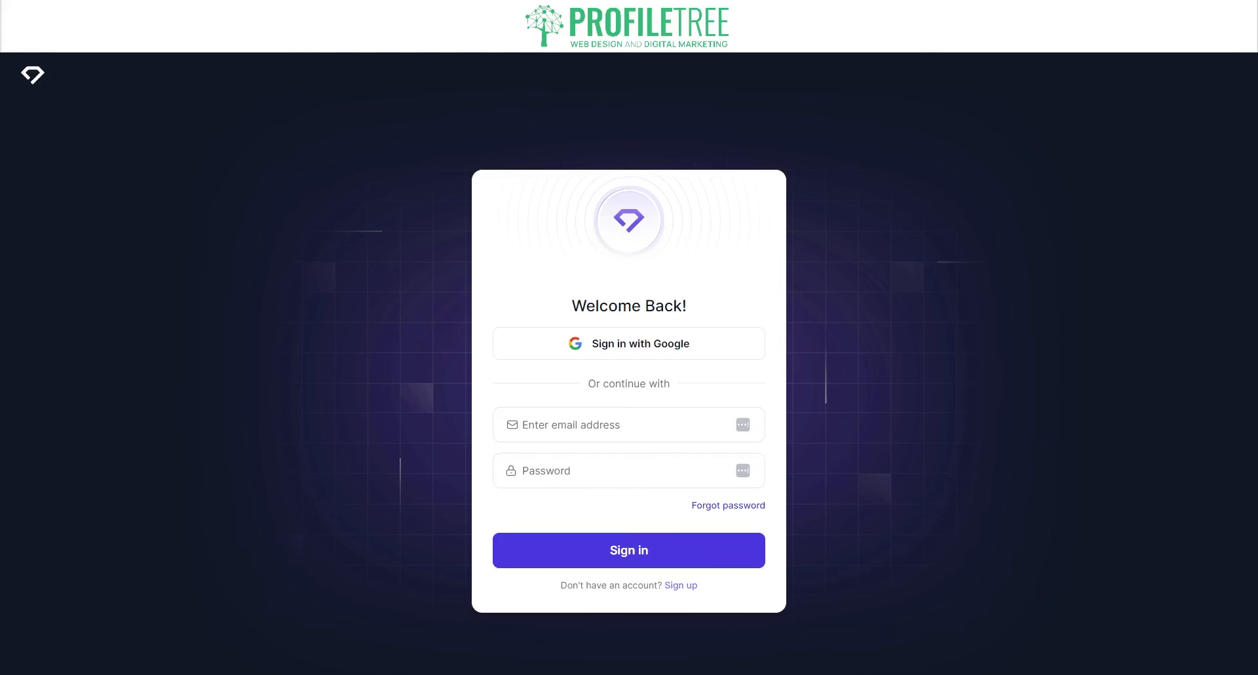
- Sign up and choose Get Started on 'Build a website in 30 seconds using AI.'
click(680, 585)
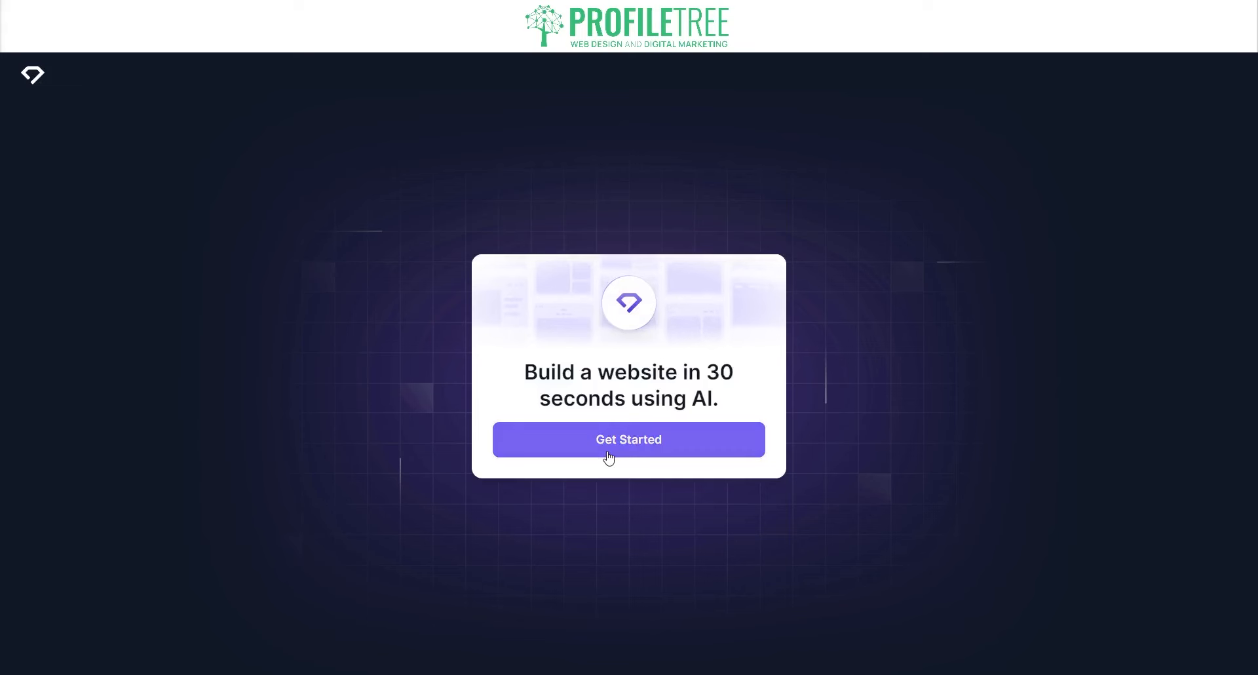
click(609, 452)
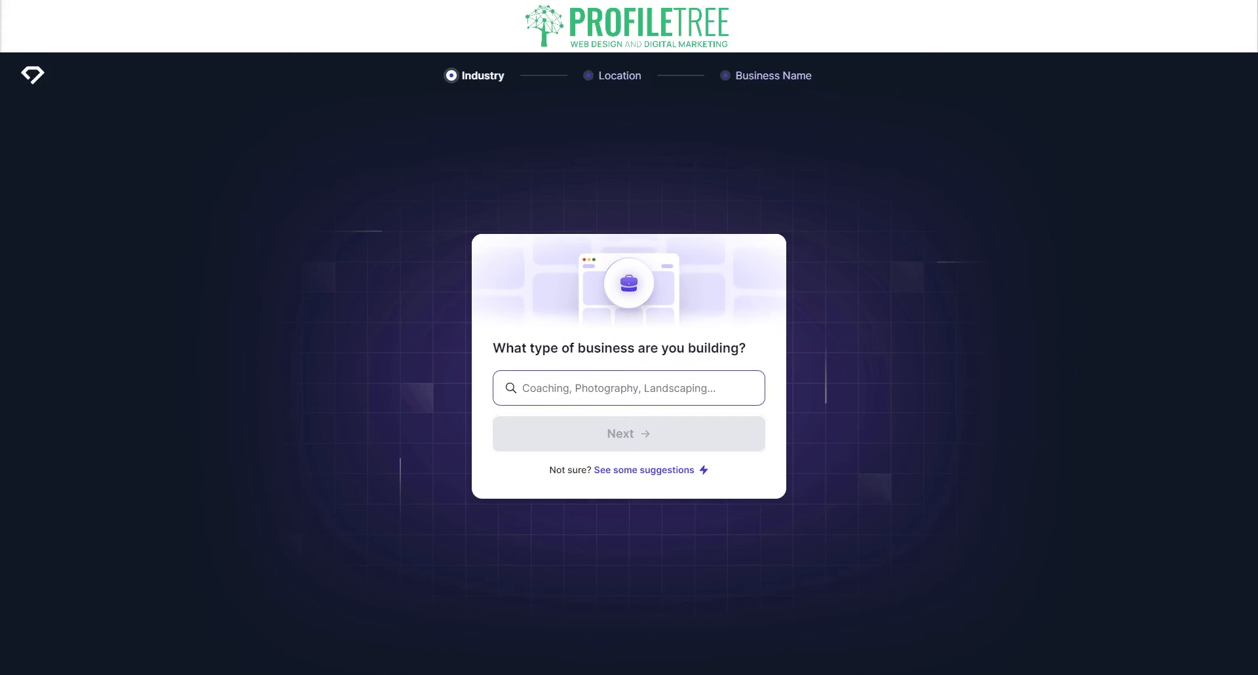
- Search the business-type field for 'Marketing', then 'Dig', and choose Digital Marketing
click(568, 388)
text(Marketing)
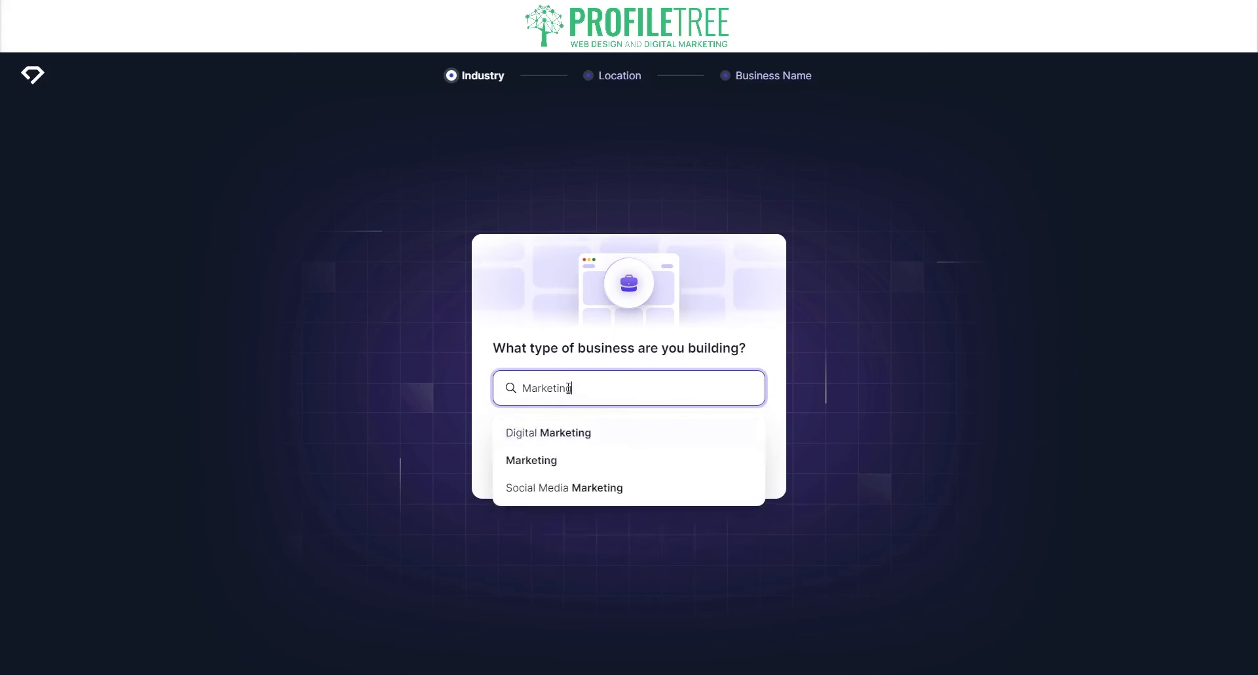
double_click(568, 388)
key(BackSpace)
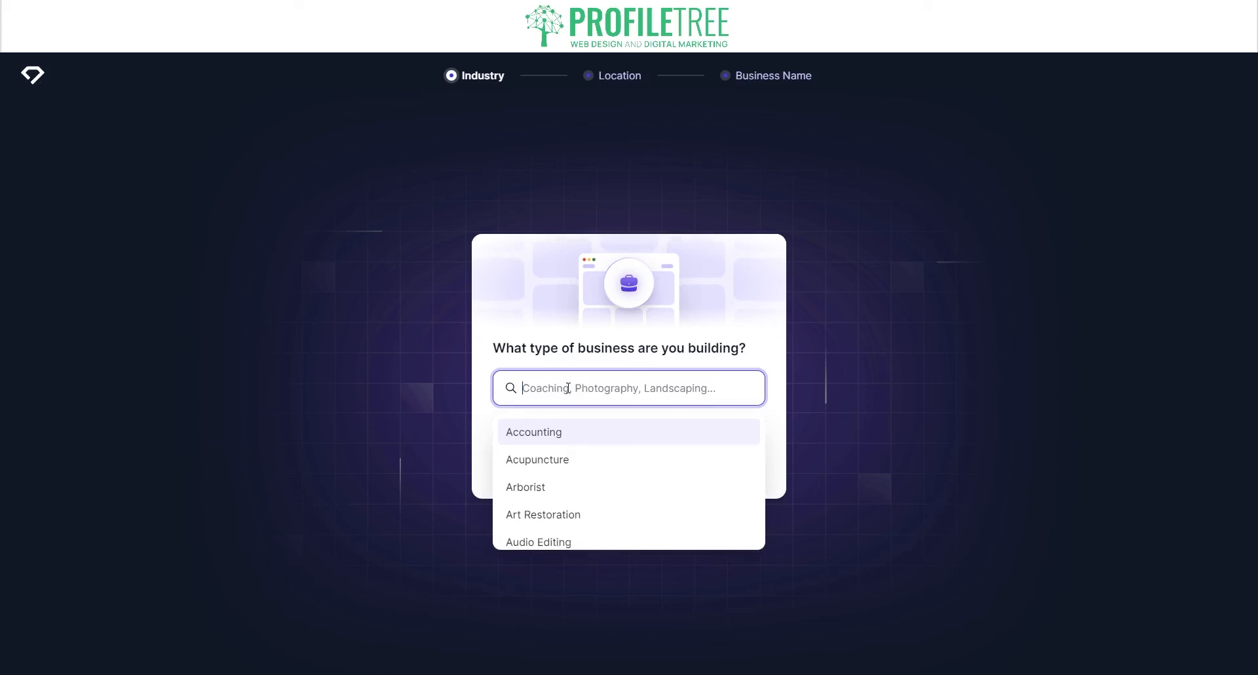
text(Dig)
click(559, 490)
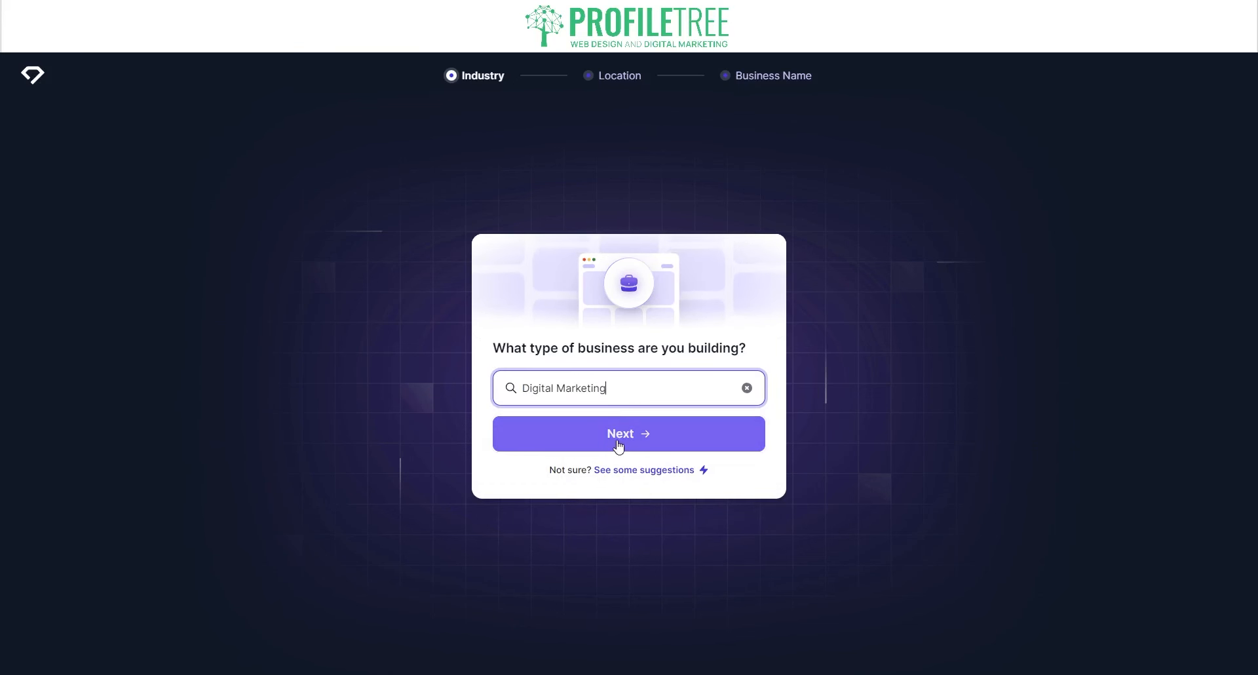
- Regenerate the suggested business types until Digital Marketing appears, and pick that chip
click(621, 472)
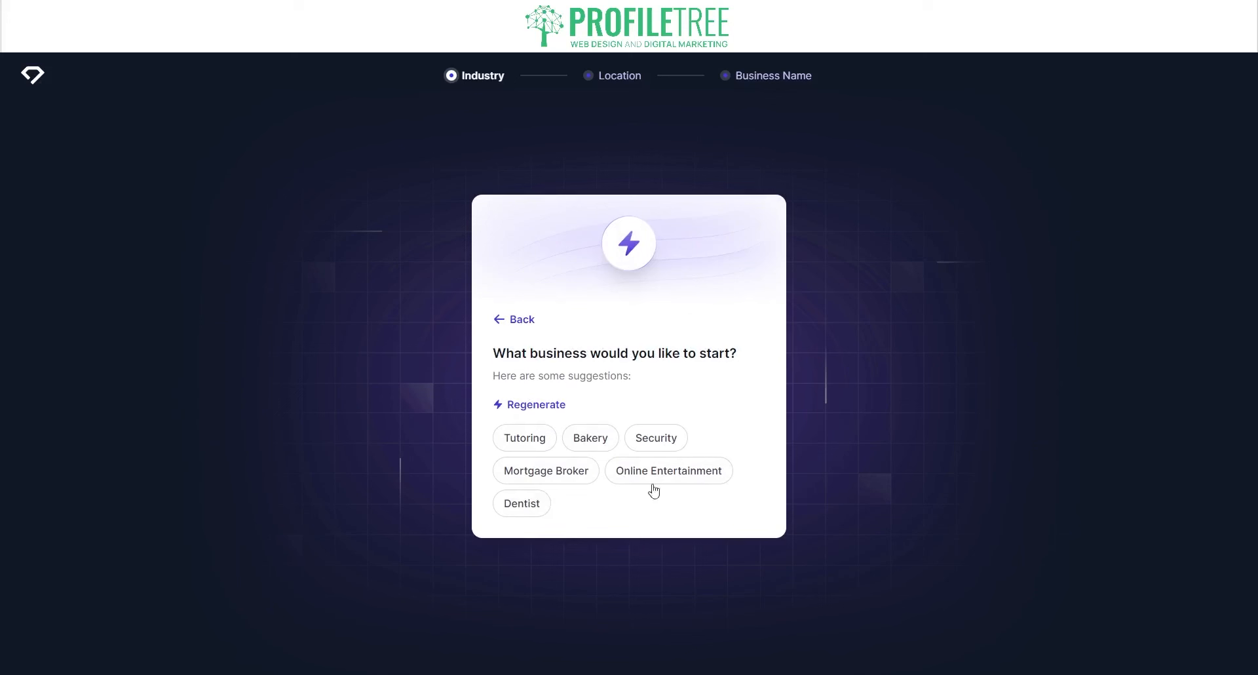
click(529, 405)
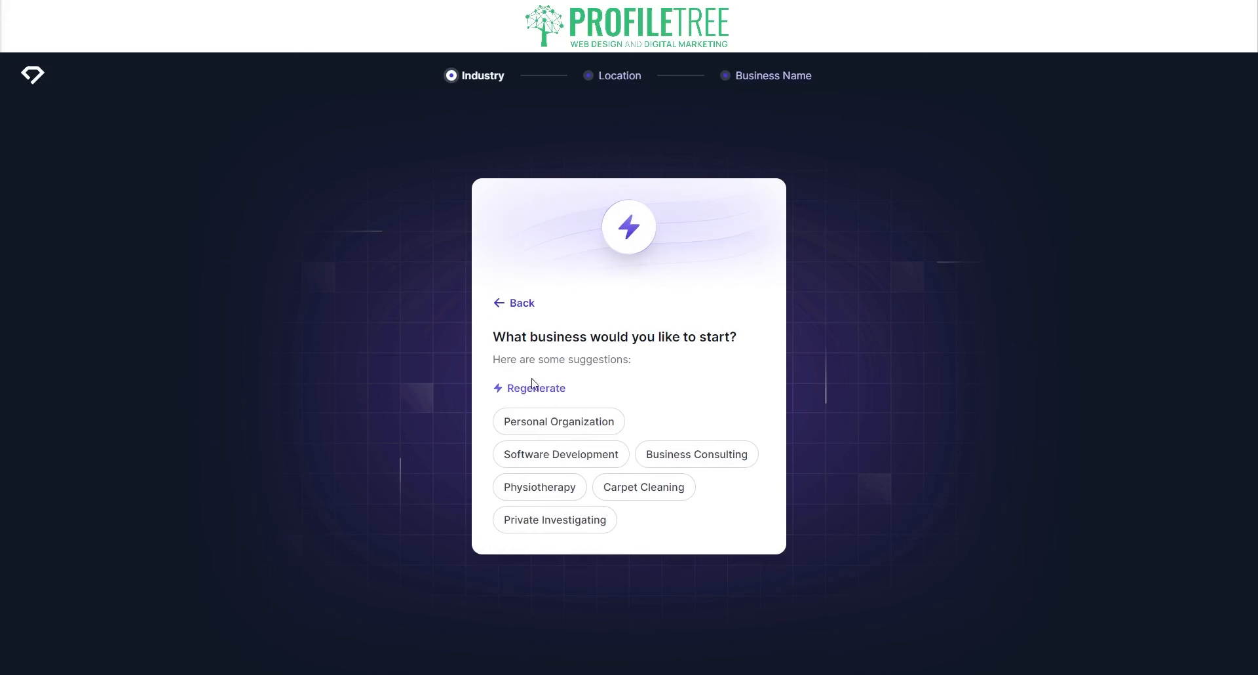
click(533, 387)
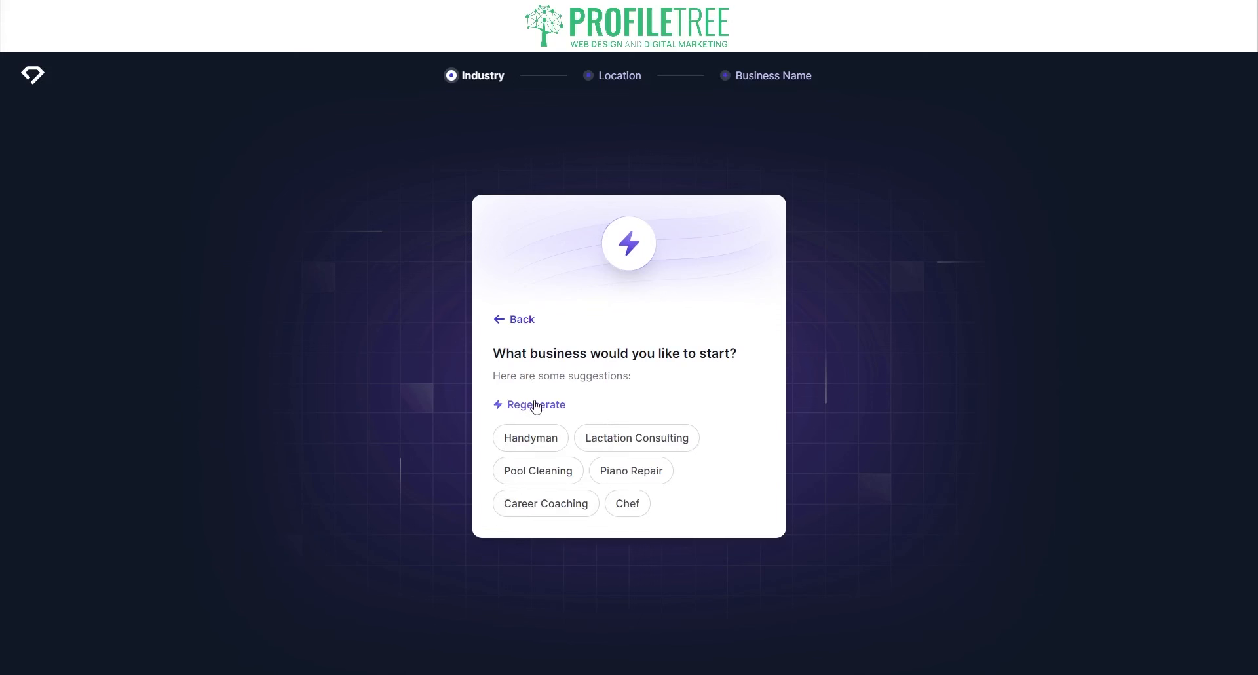
click(535, 403)
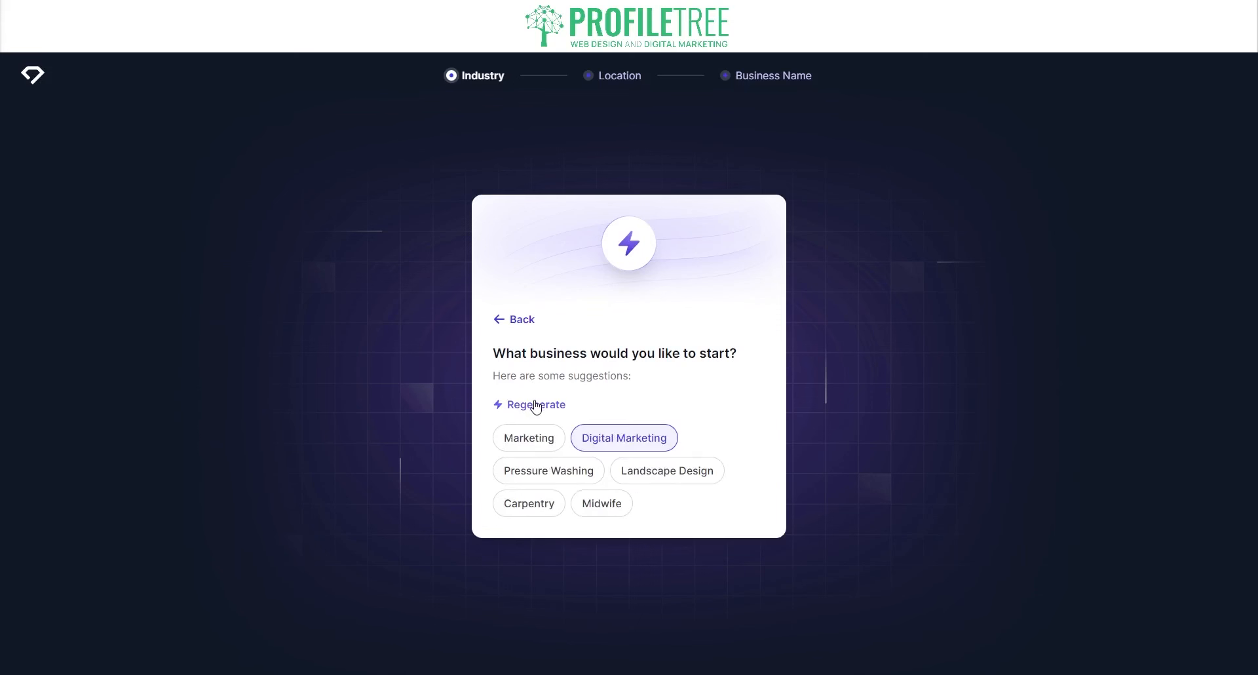
click(612, 452)
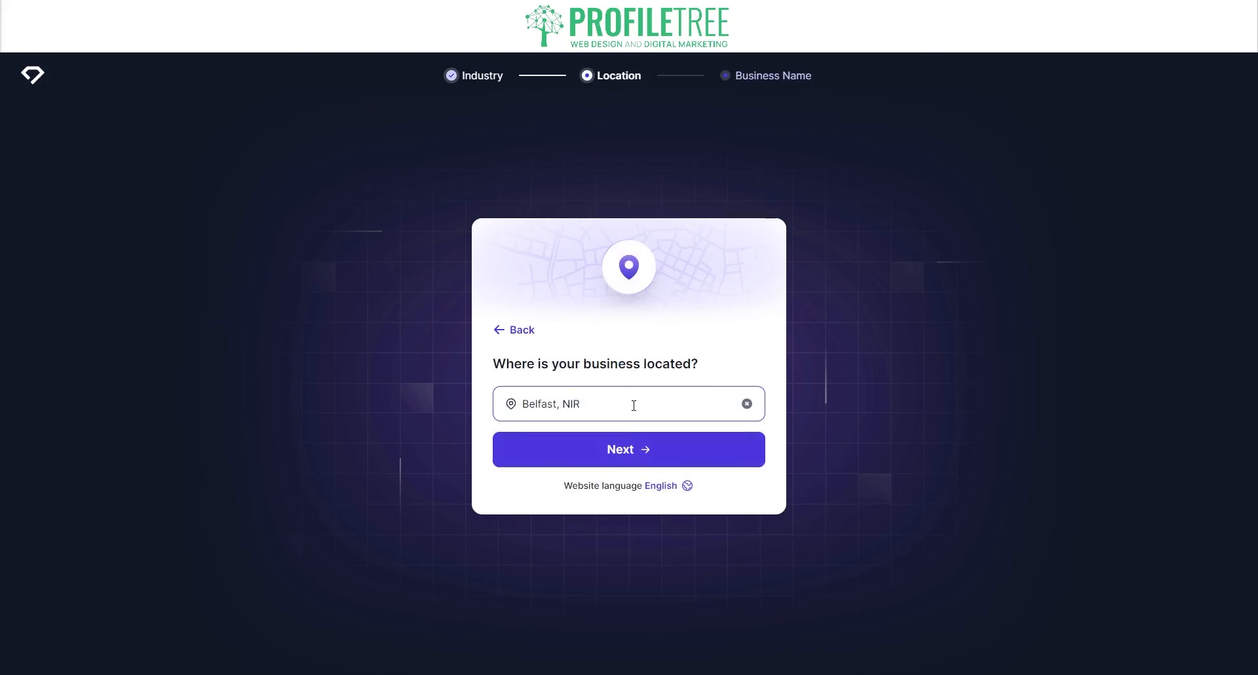
- Keep Belfast, NIR as location, name the business 'ProfileTree' and generate the website
click(660, 458)
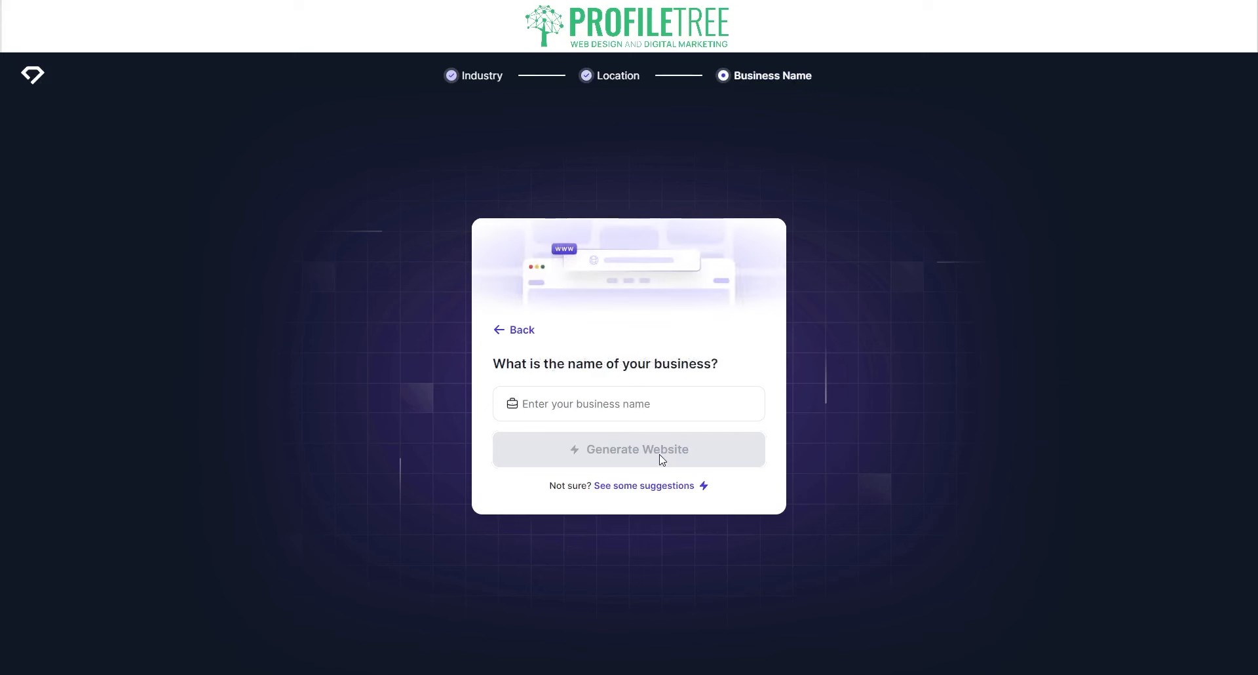
click(640, 403)
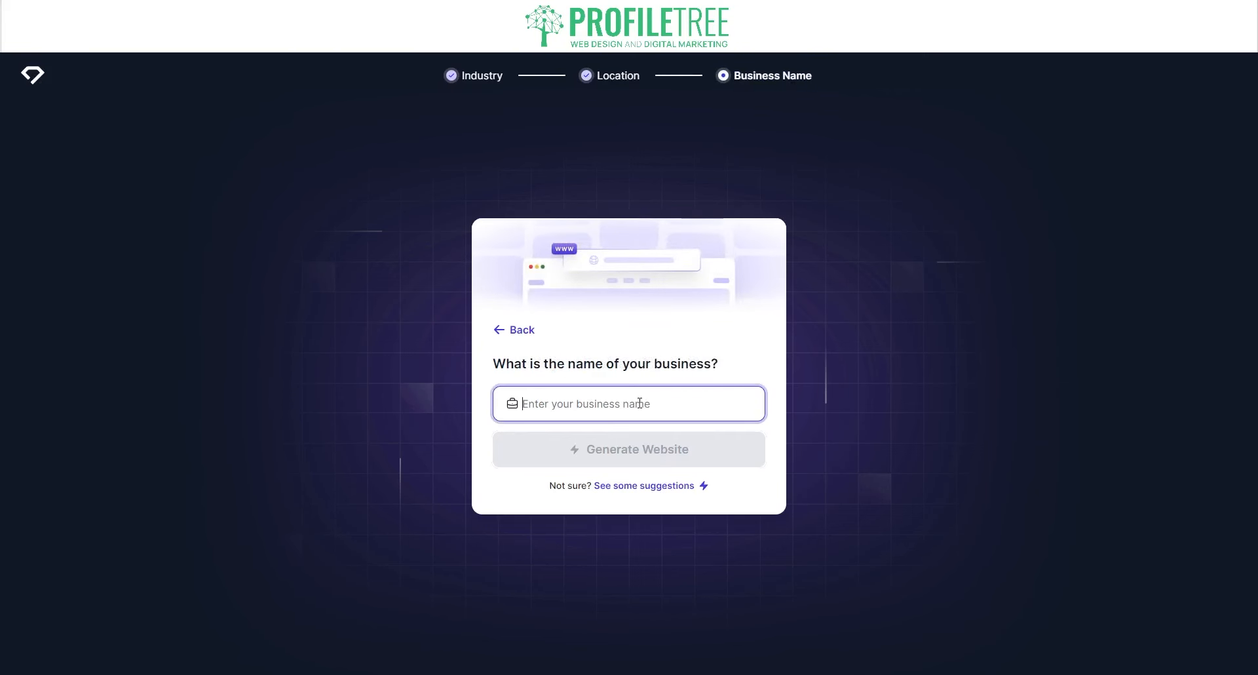
text(Profile)
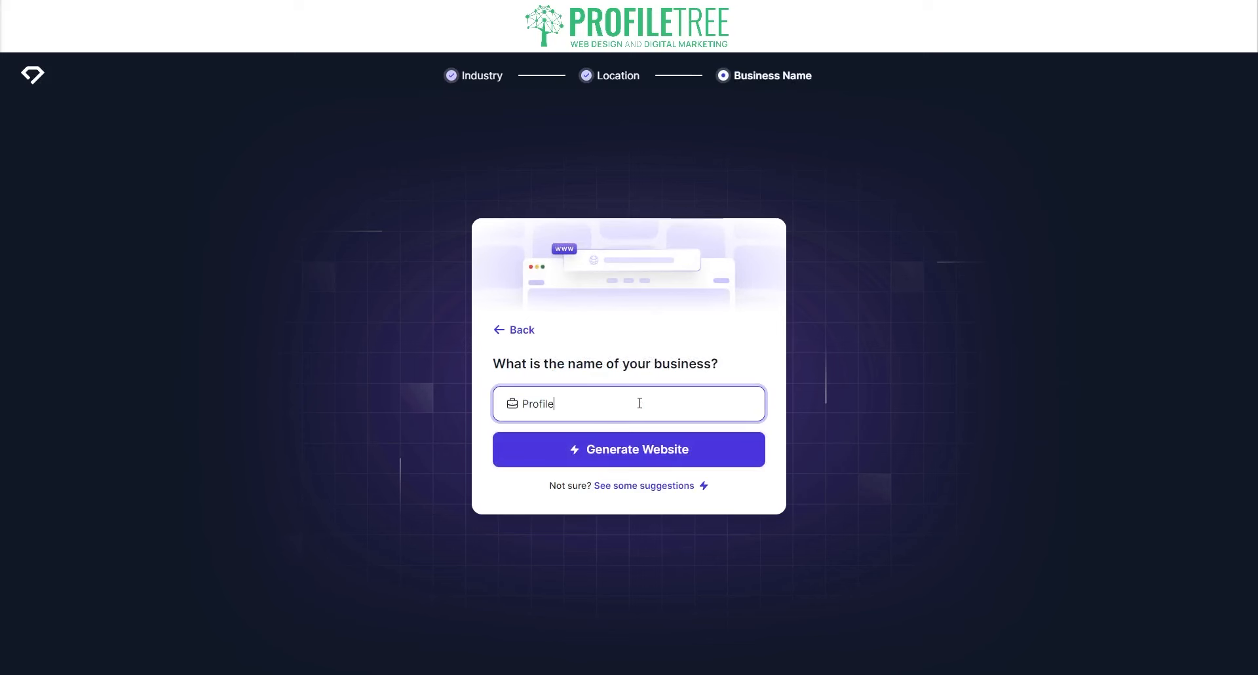
text(Tree)
click(632, 451)
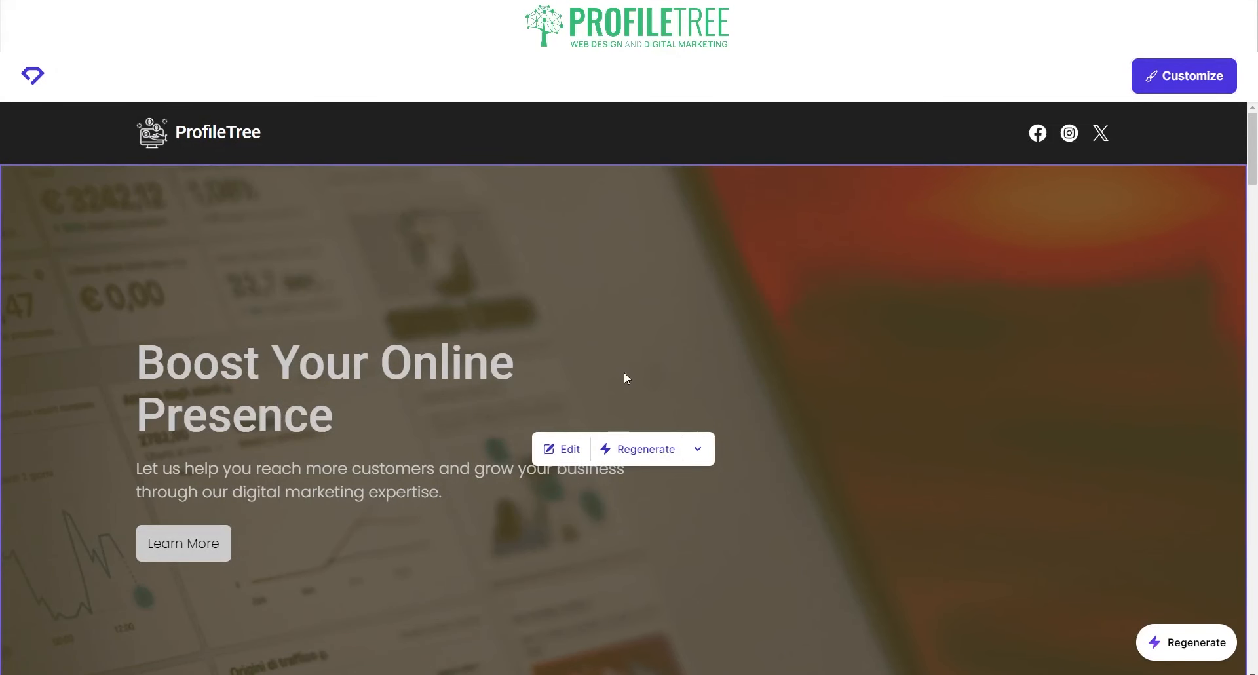
scroll(624, 372, down, 1)
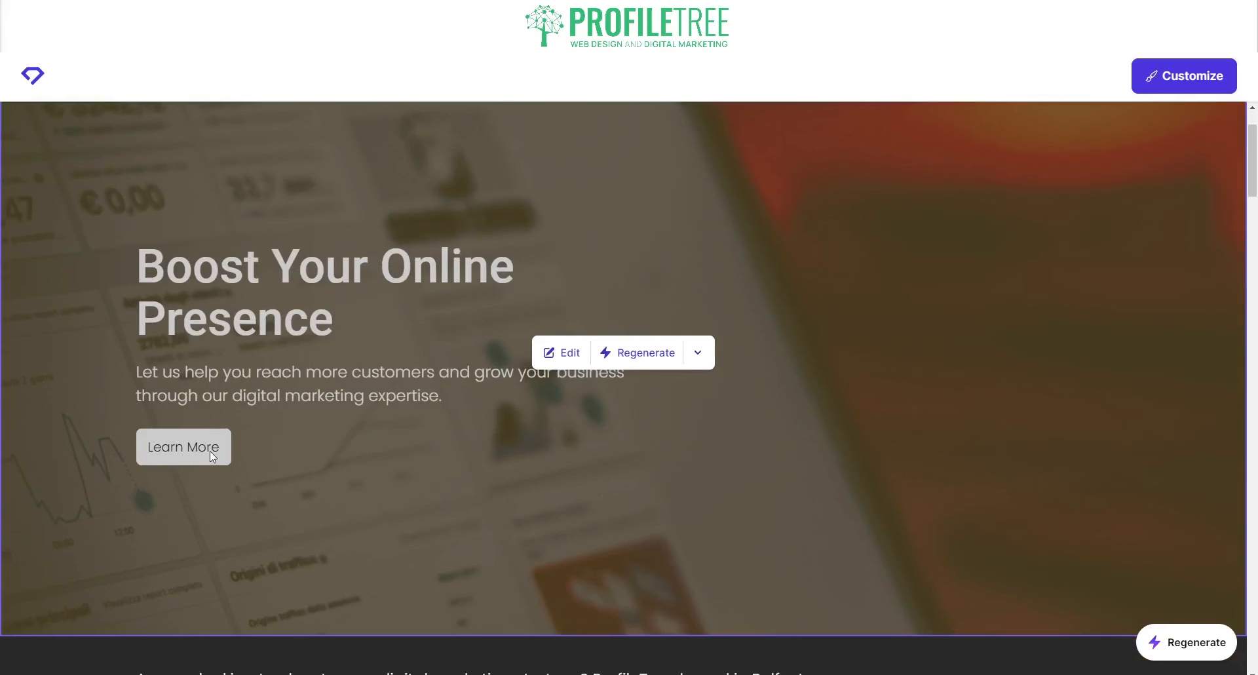
scroll(1037, 199, up, 1)
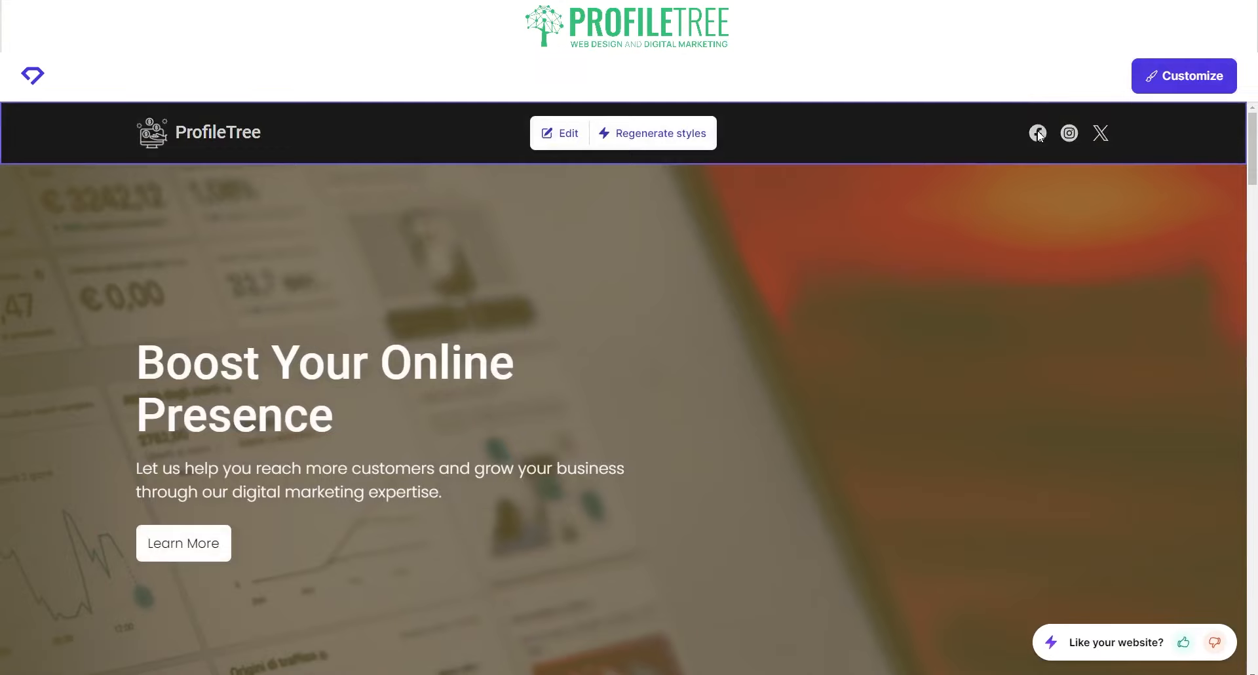
scroll(852, 353, down, 7)
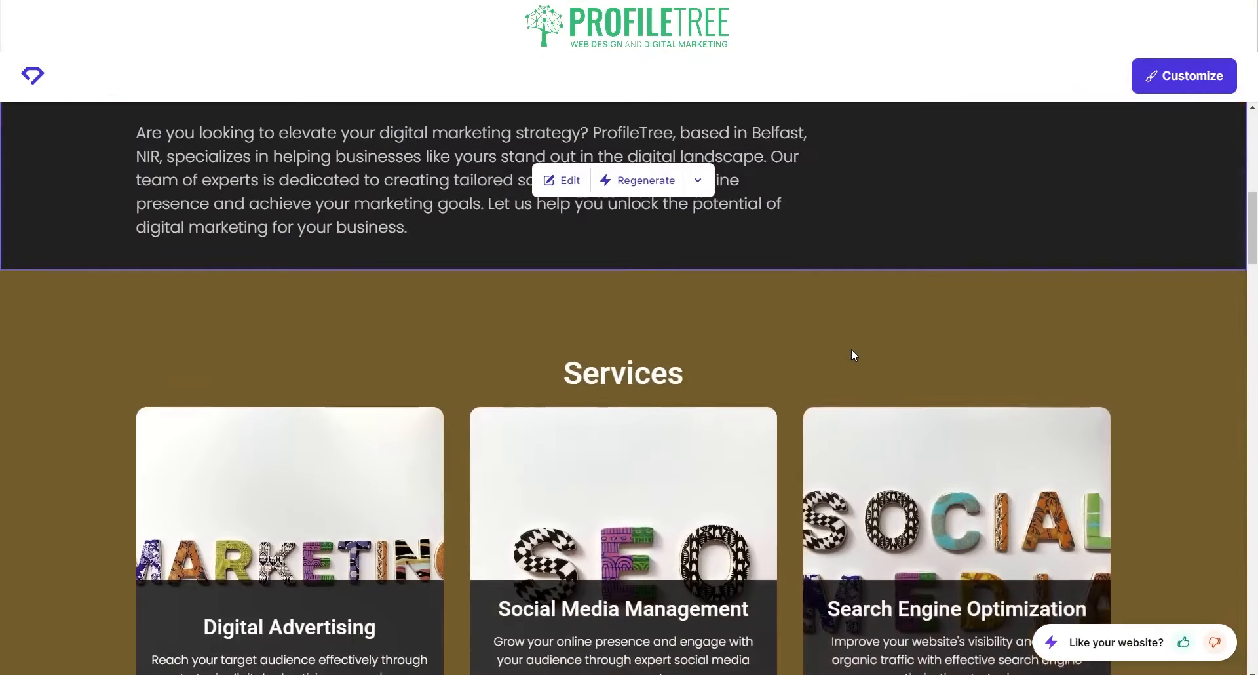
scroll(747, 482, down, 3)
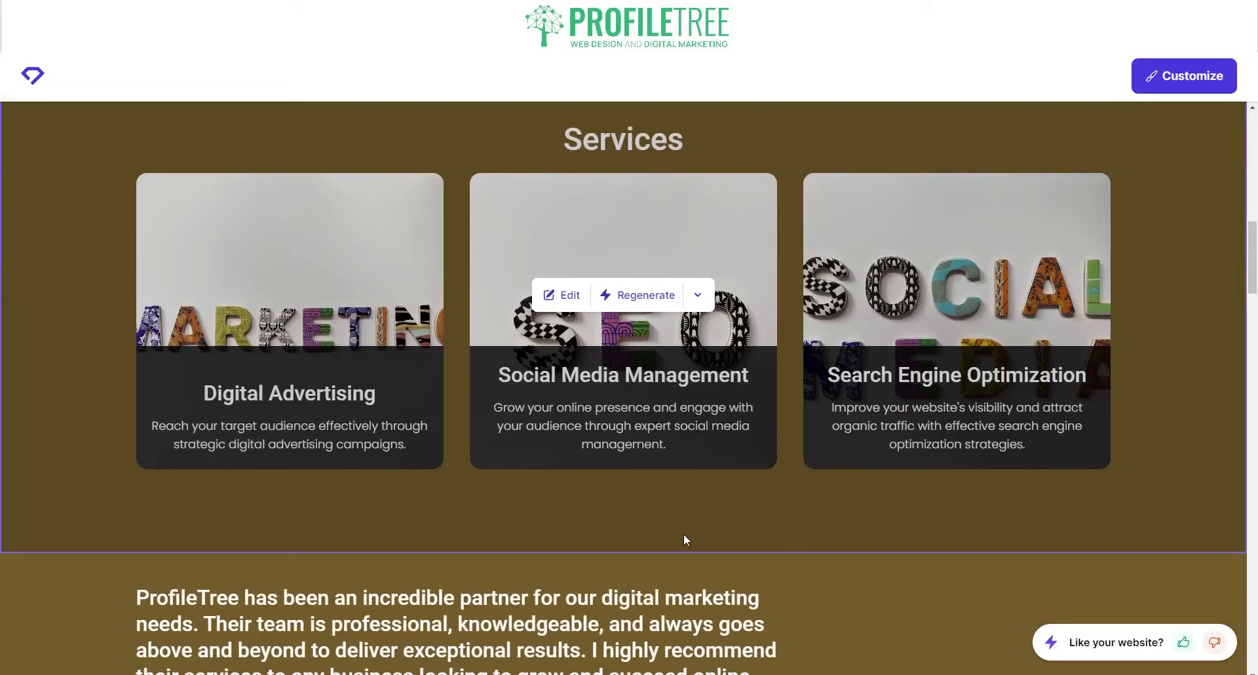
scroll(682, 538, down, 9)
scroll(683, 533, down, 4)
scroll(683, 533, up, 8)
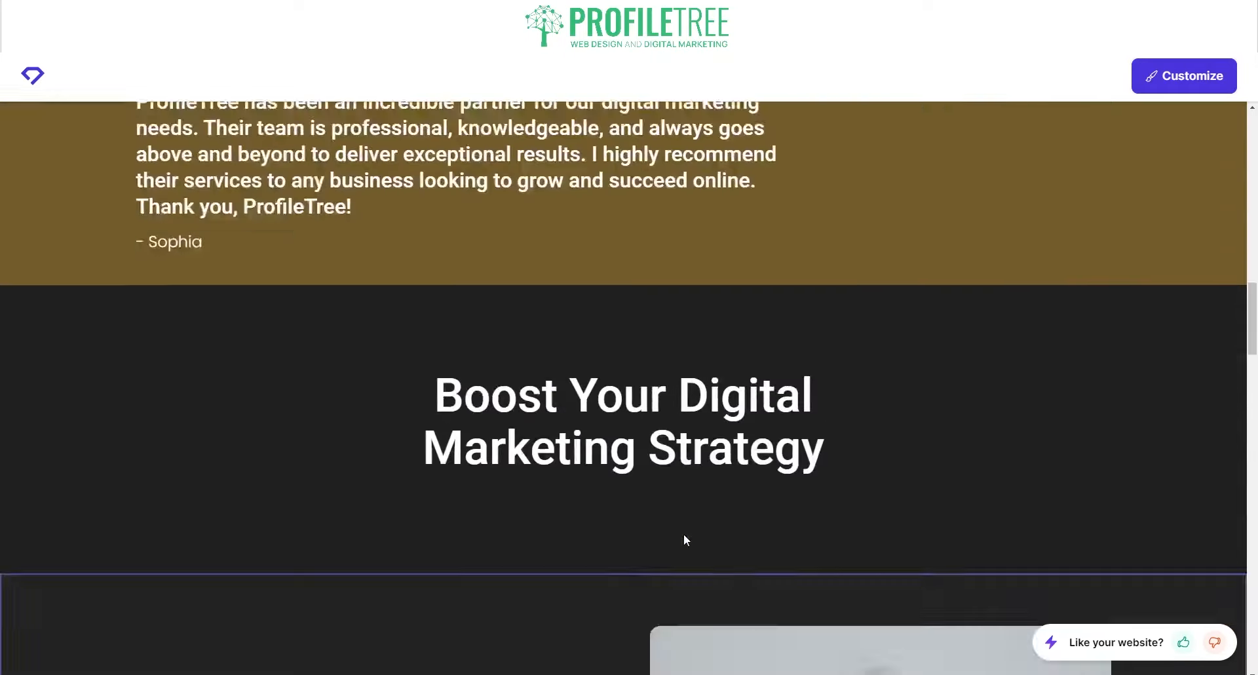
scroll(682, 533, down, 1)
scroll(592, 564, down, 20)
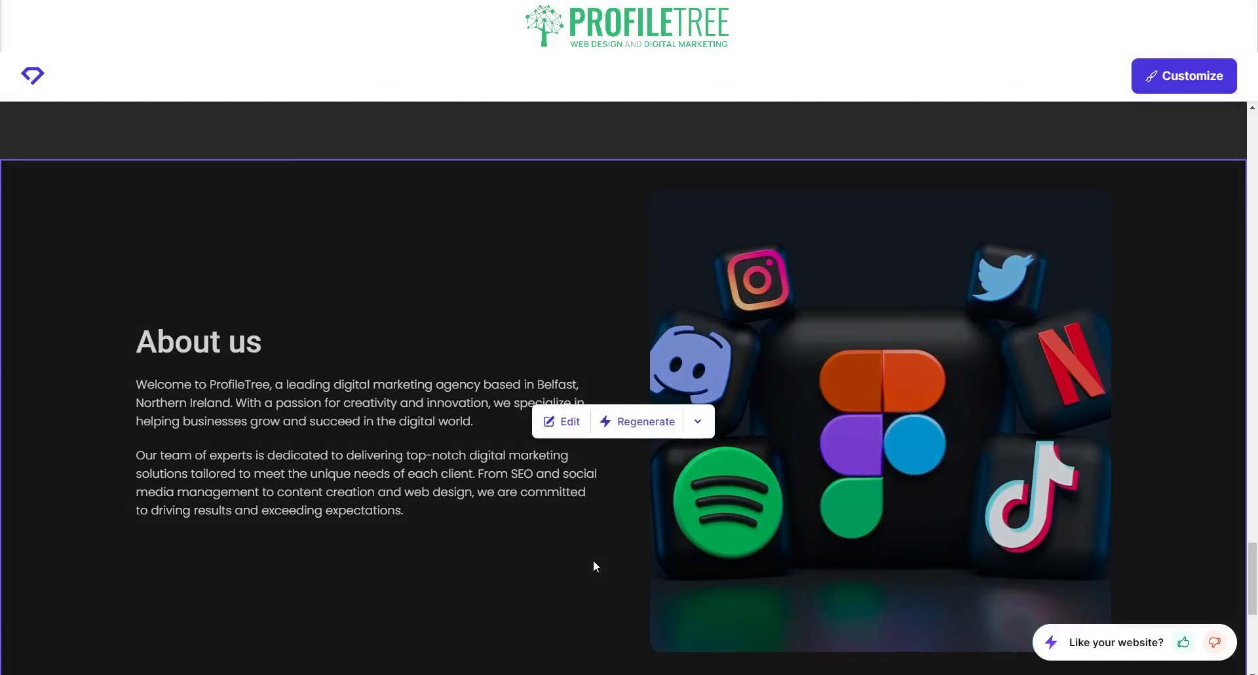
scroll(592, 565, down, 7)
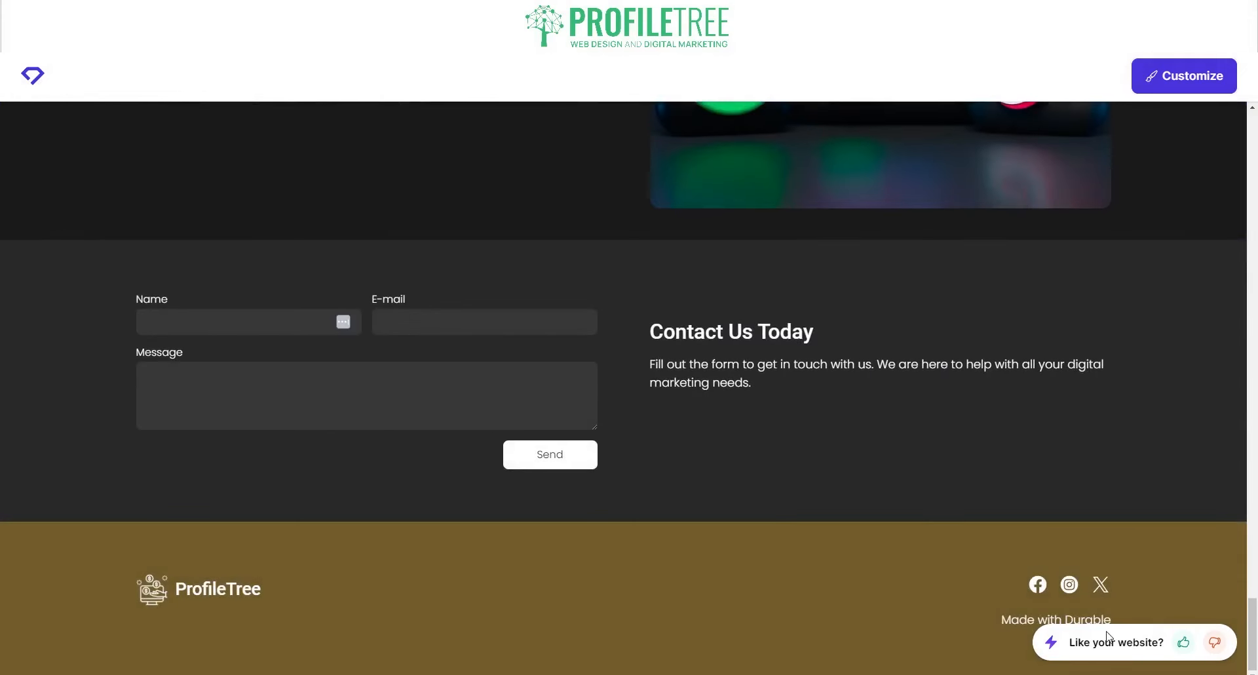
scroll(603, 461, up, 20)
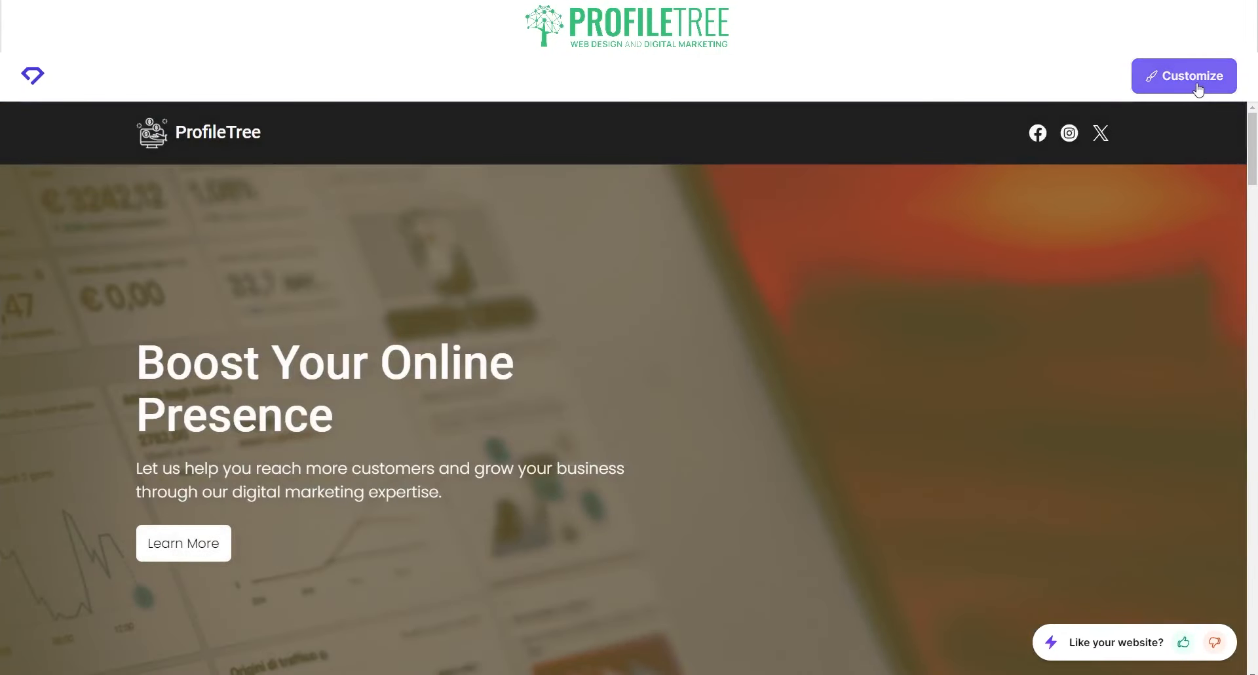
- Open the ProfileTree site for customizing, checking the device preview menu and AI Assistant panel
click(1198, 88)
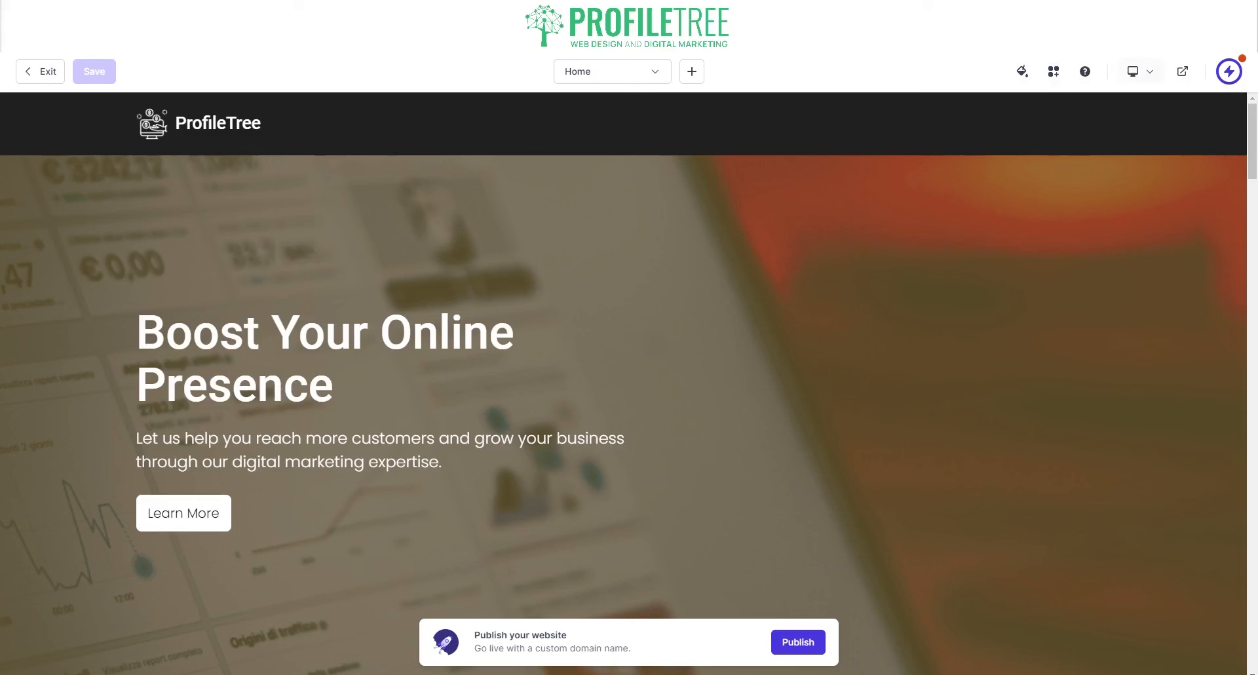
click(1136, 72)
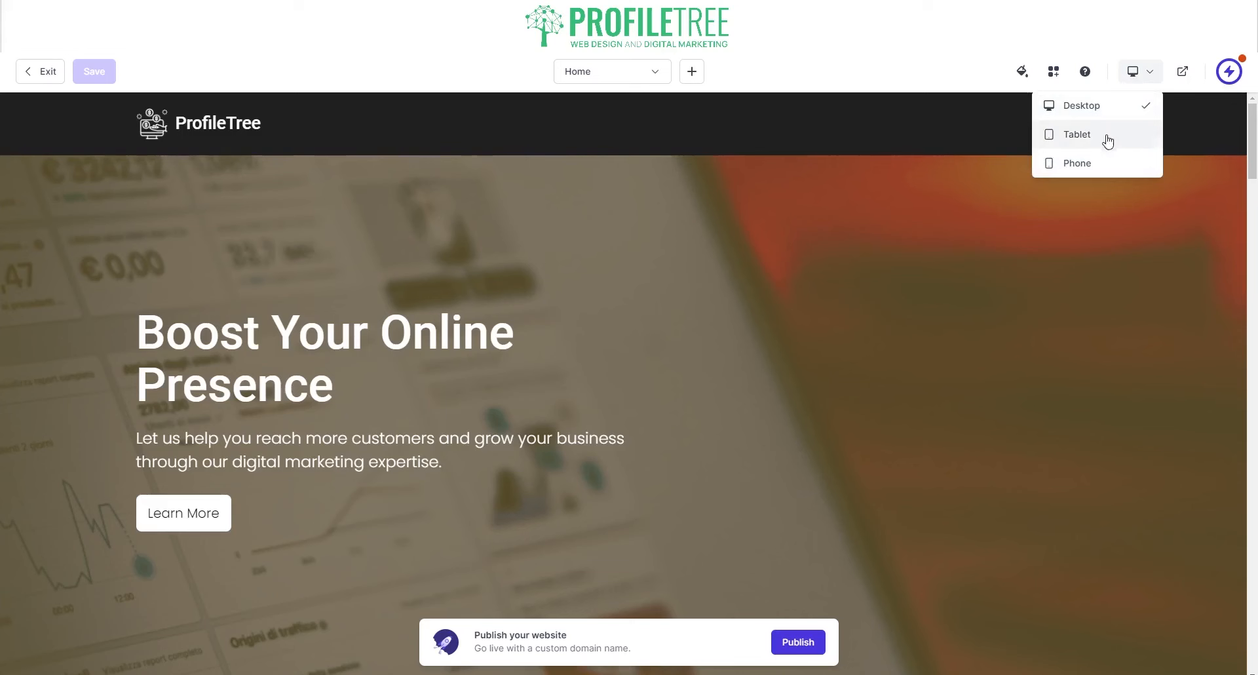
click(1229, 72)
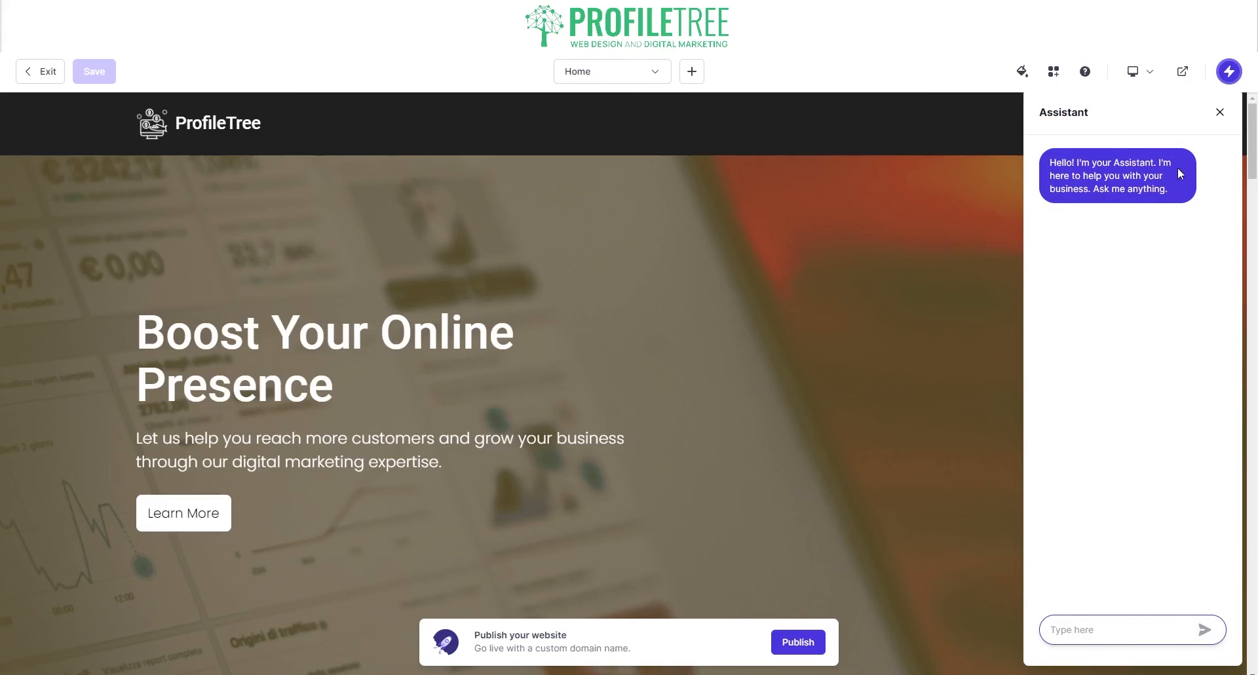
click(1220, 113)
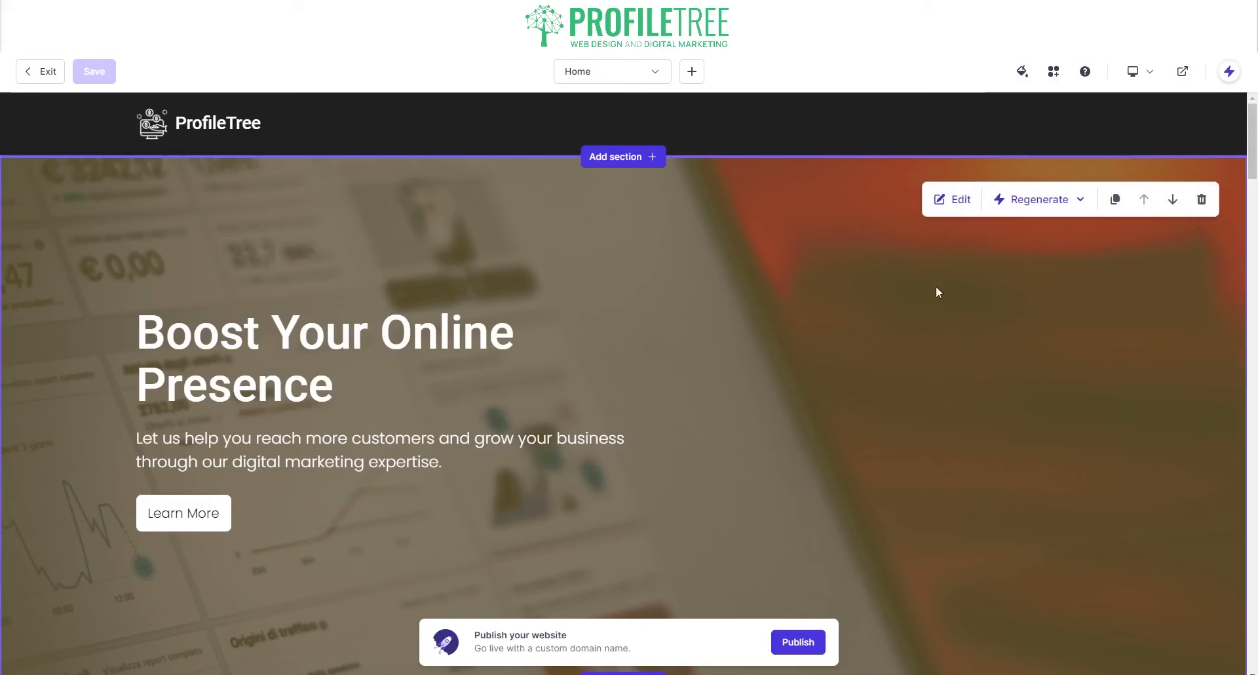
- Browse the Add section list of section types and close it without adding one
click(1012, 201)
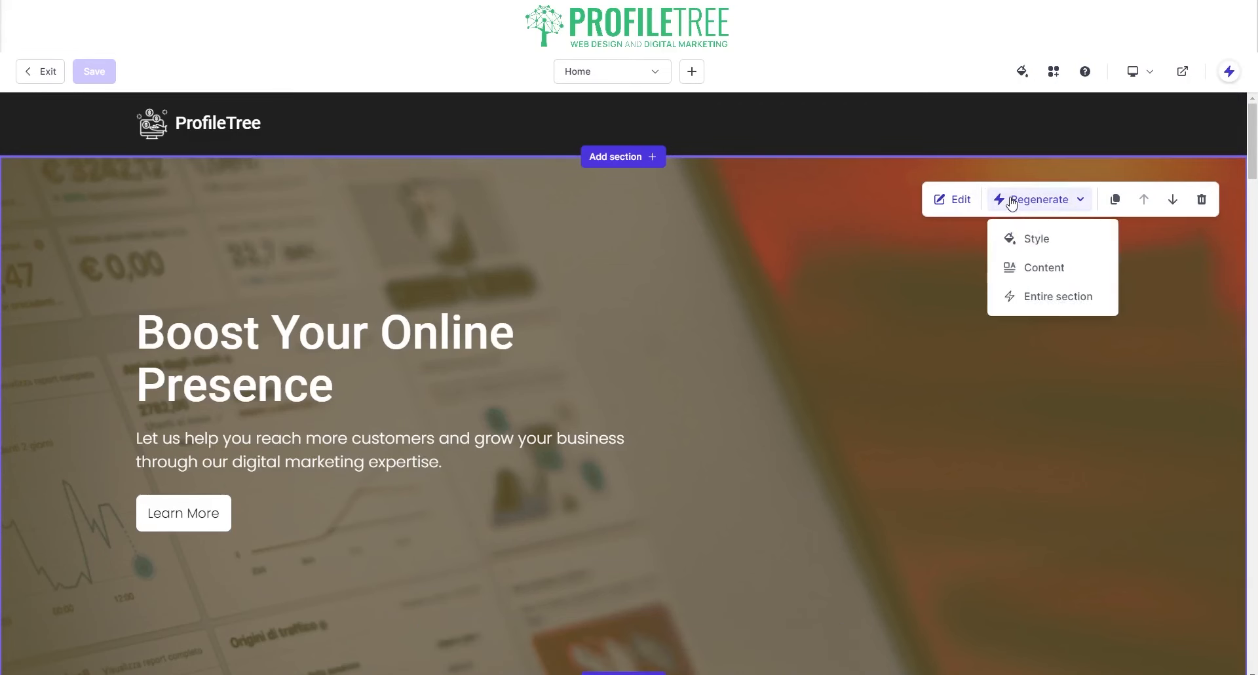
click(633, 158)
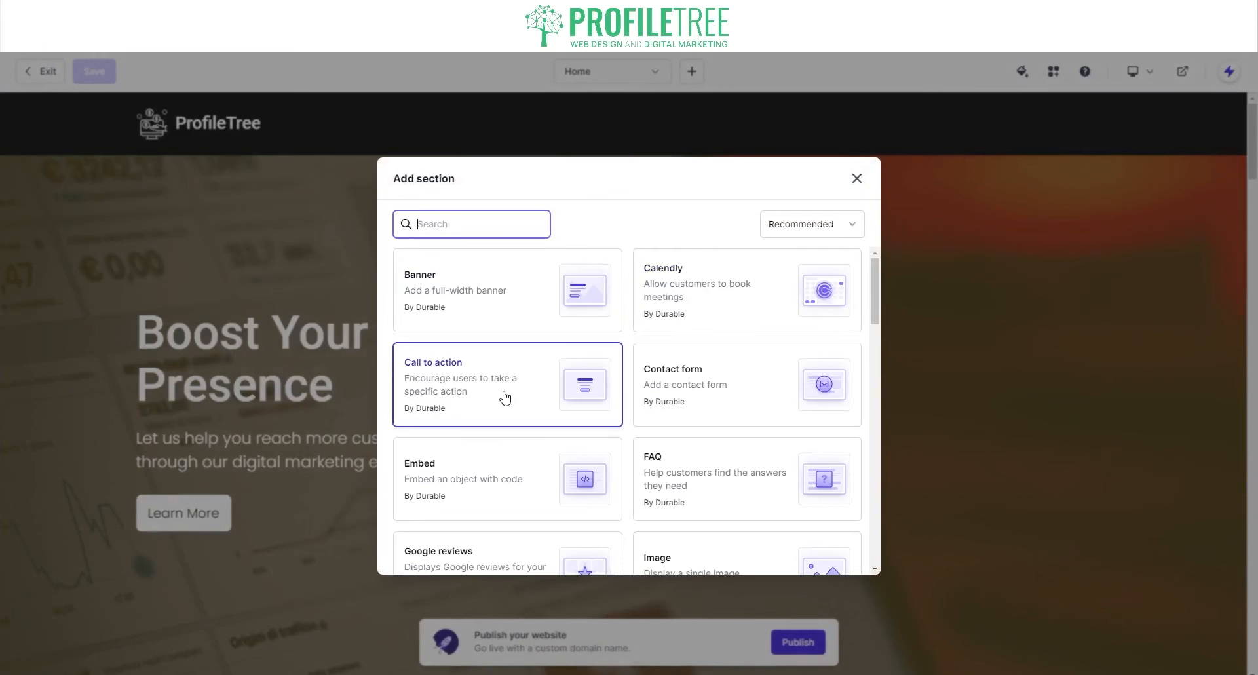
scroll(504, 396, down, 2)
scroll(504, 396, up, 1)
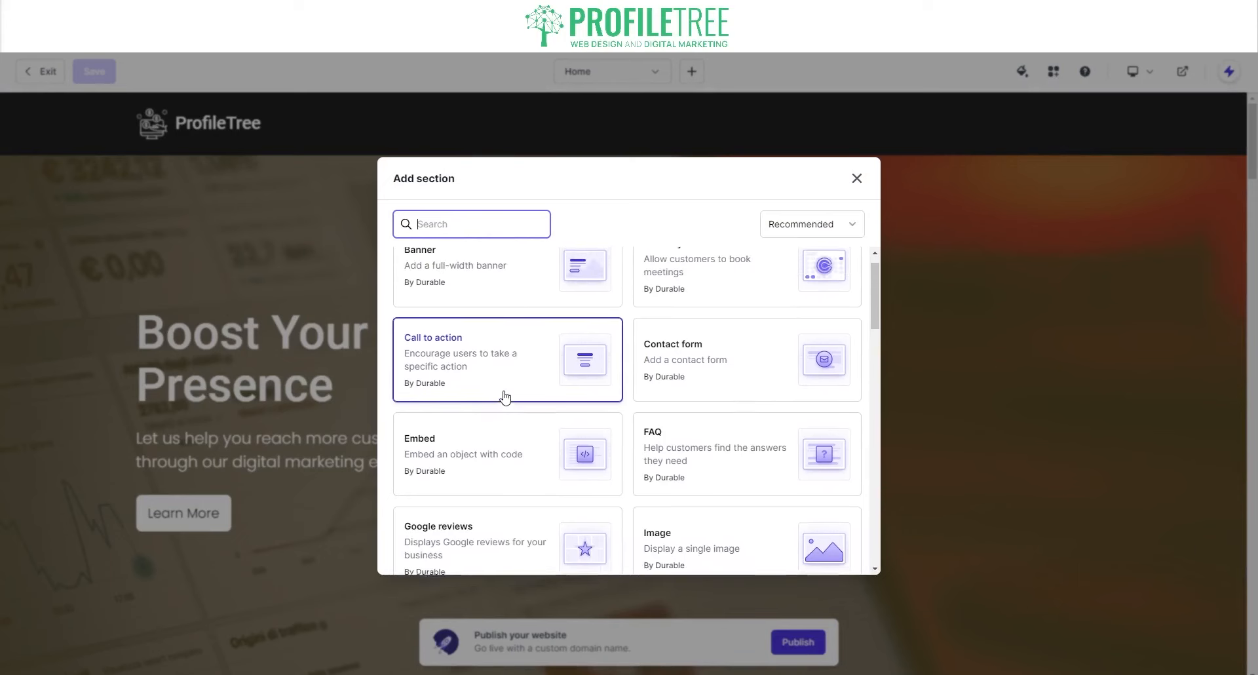
scroll(505, 396, up, 1)
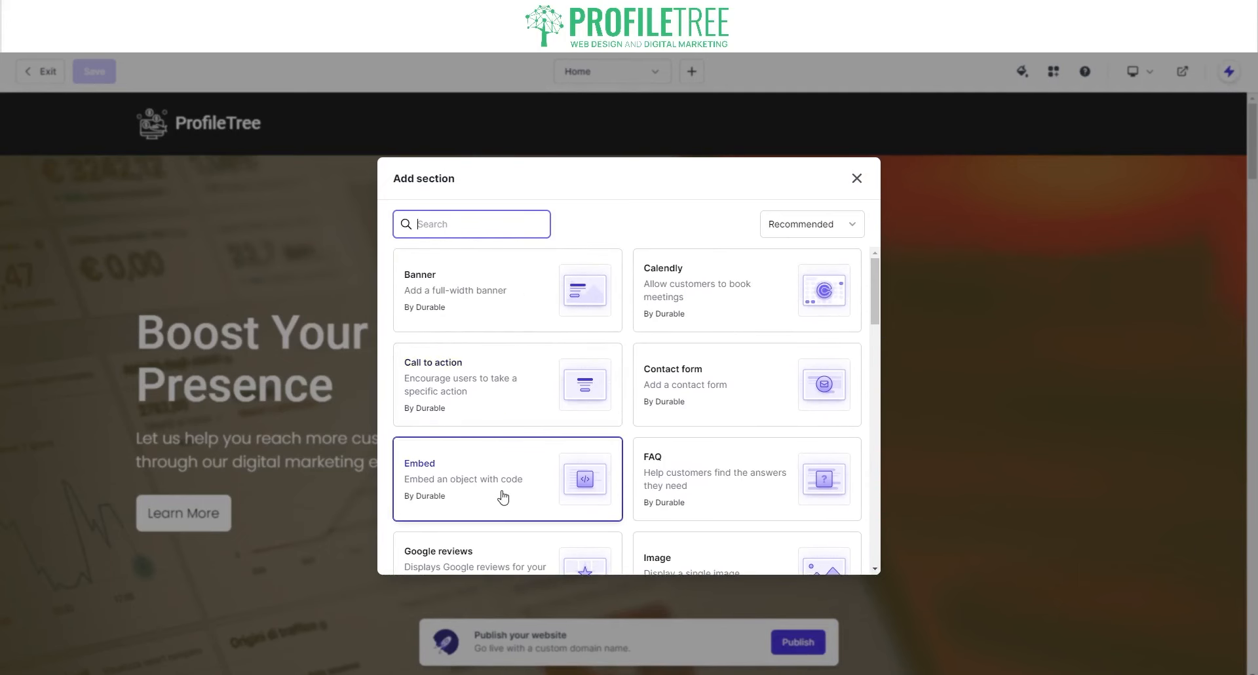
scroll(504, 496, down, 3)
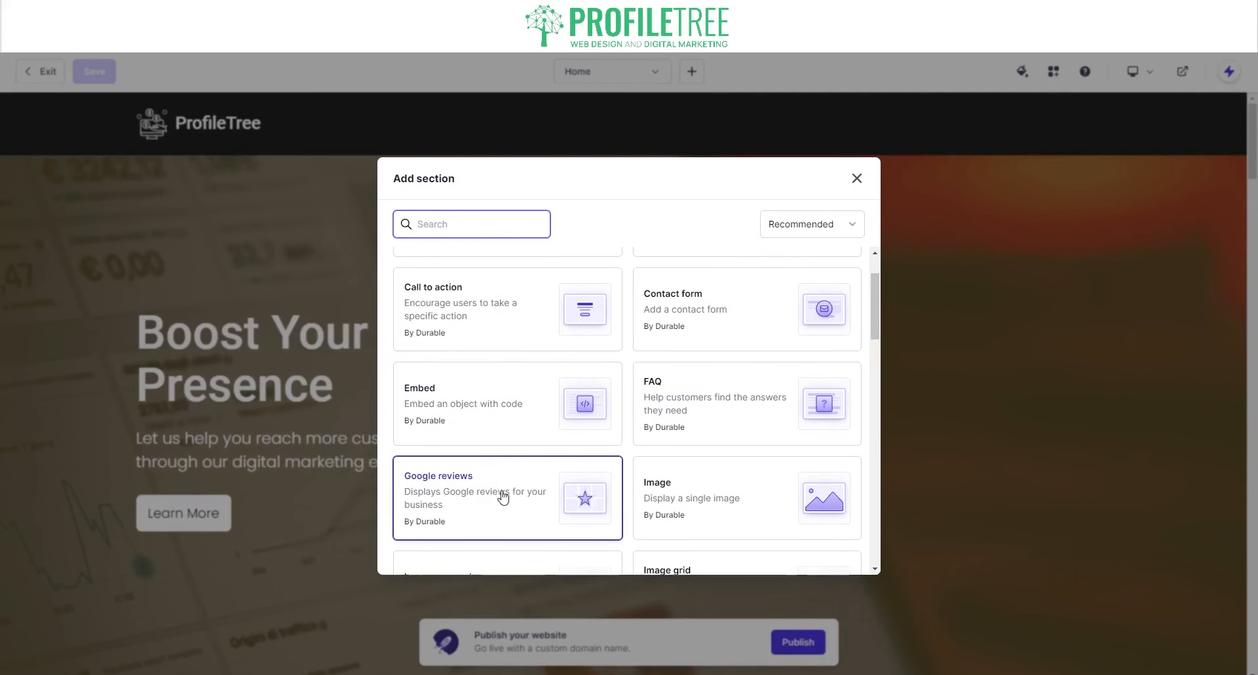
scroll(504, 497, up, 2)
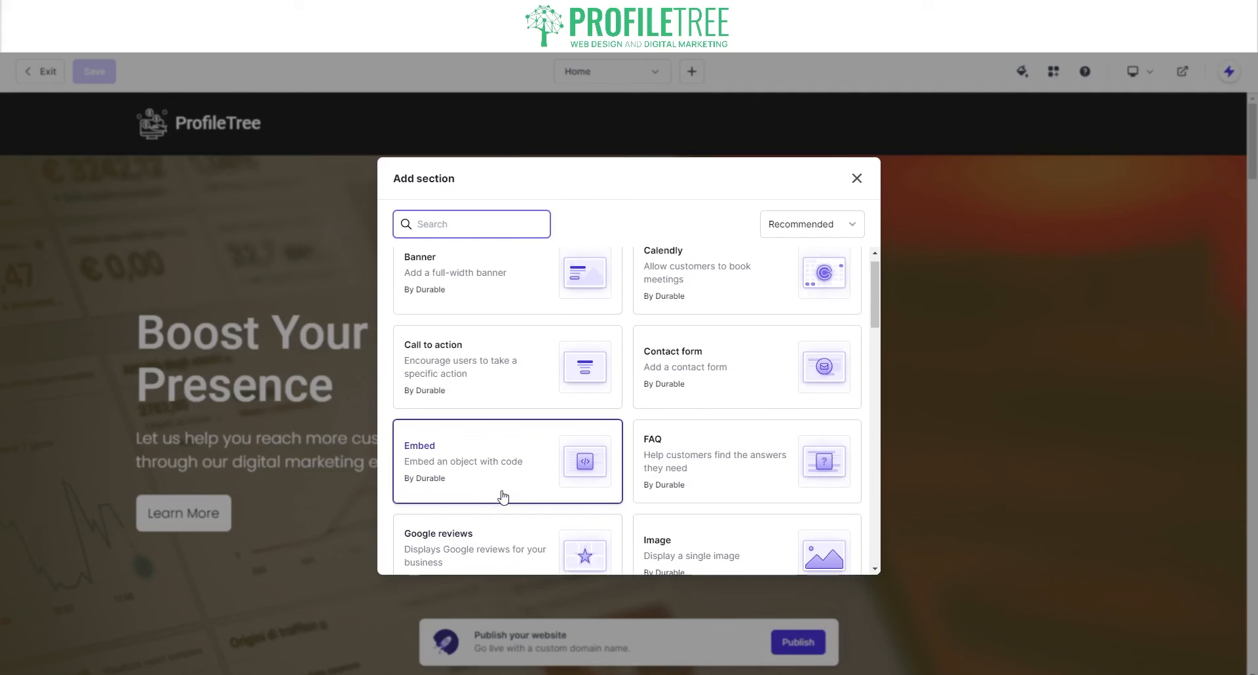
scroll(652, 476, down, 10)
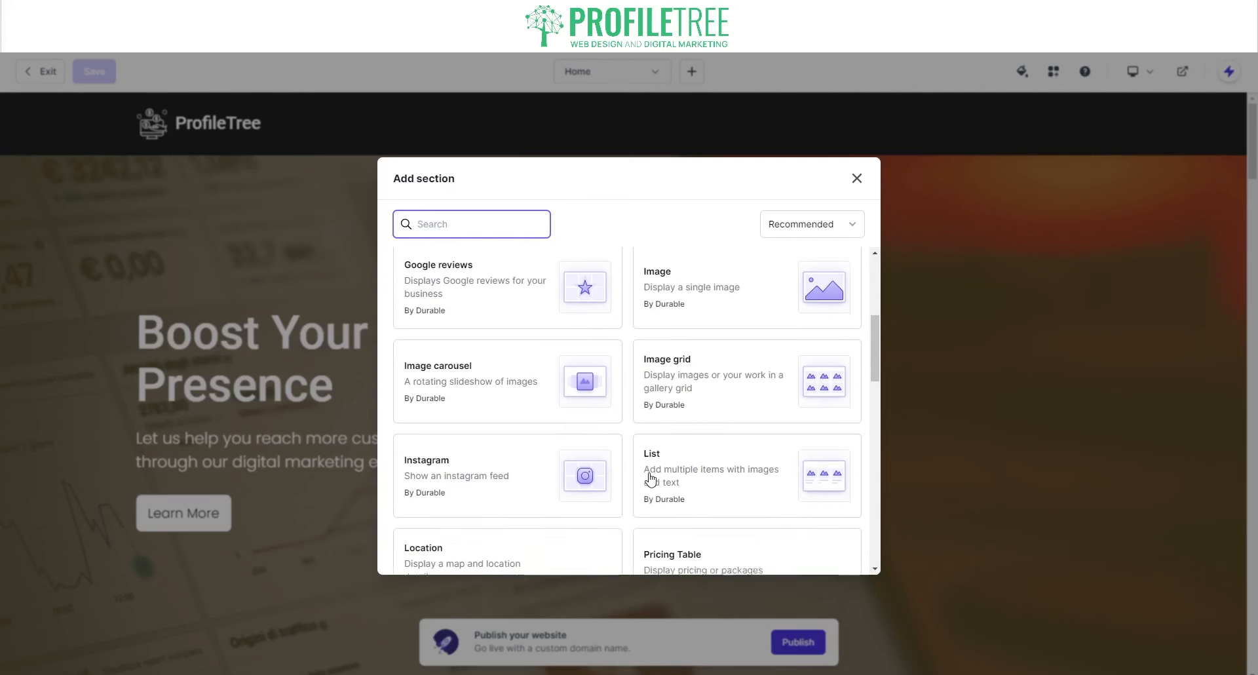
scroll(556, 499, down, 9)
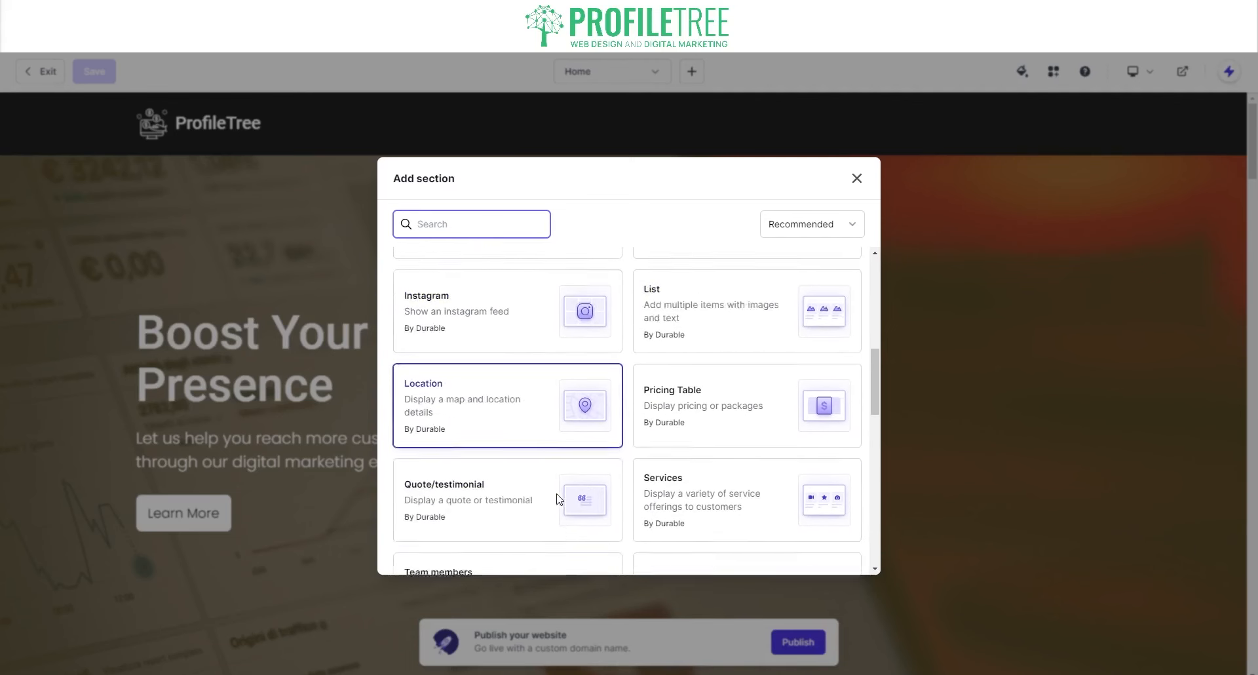
scroll(674, 507, down, 7)
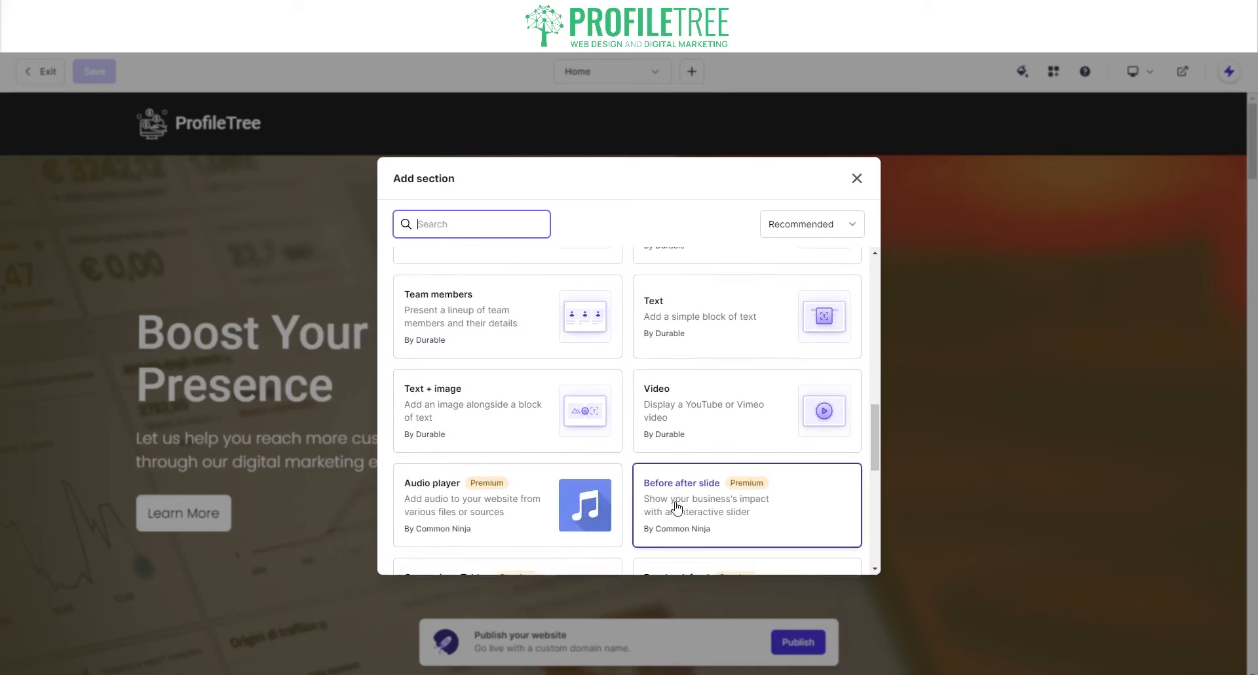
scroll(591, 449, down, 7)
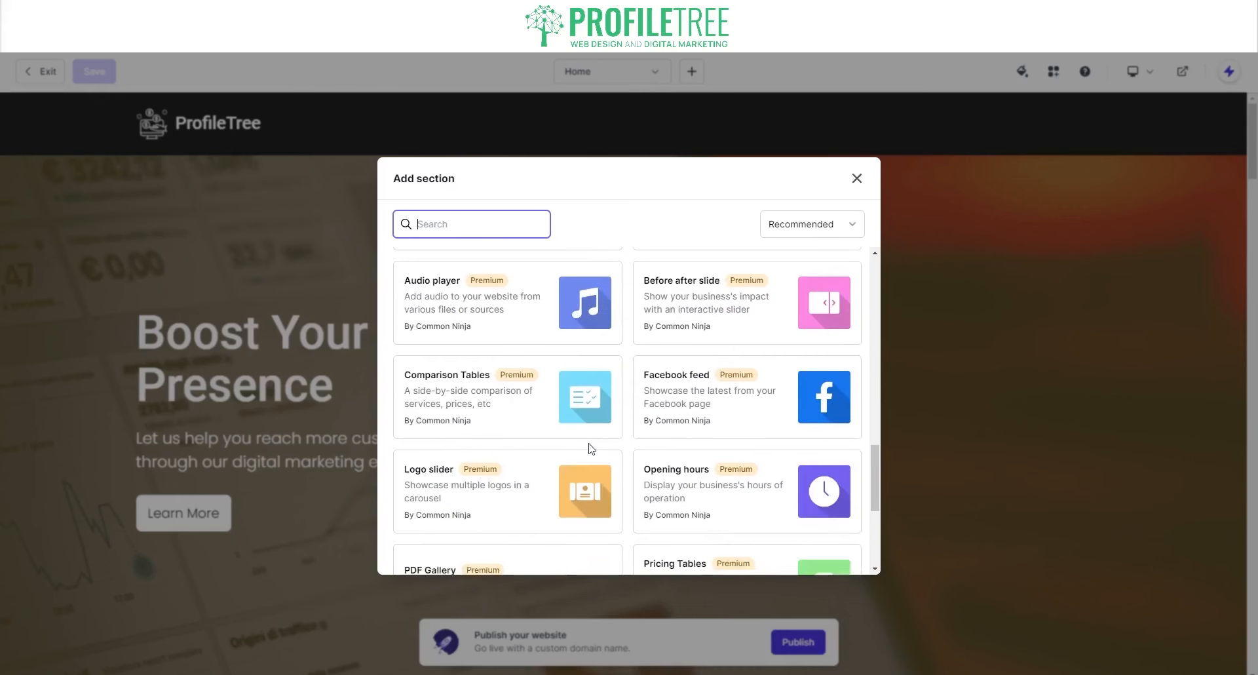
scroll(591, 449, down, 7)
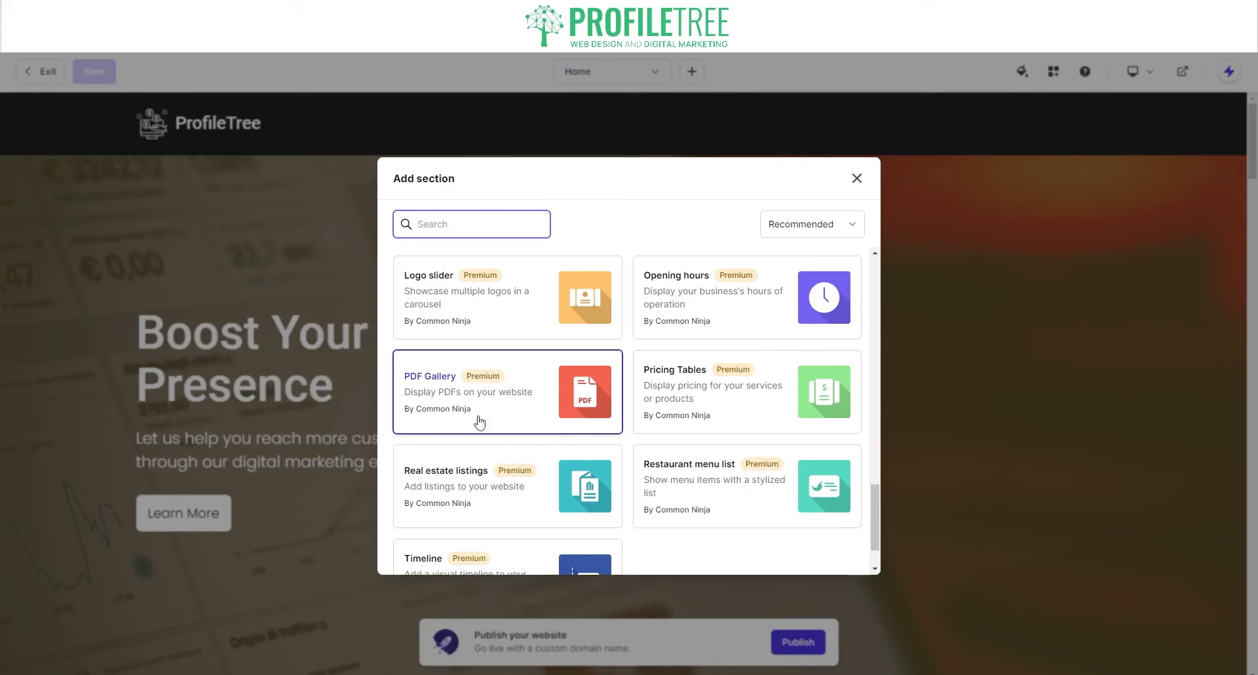
scroll(527, 515, down, 1)
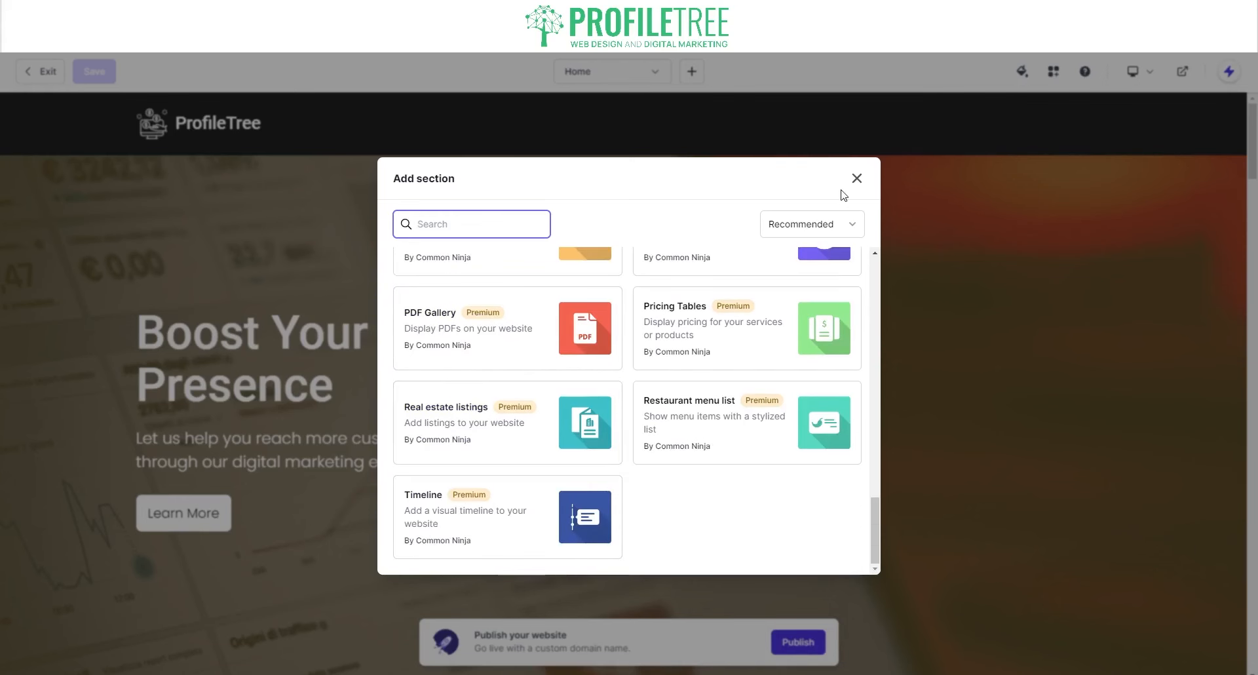
click(856, 181)
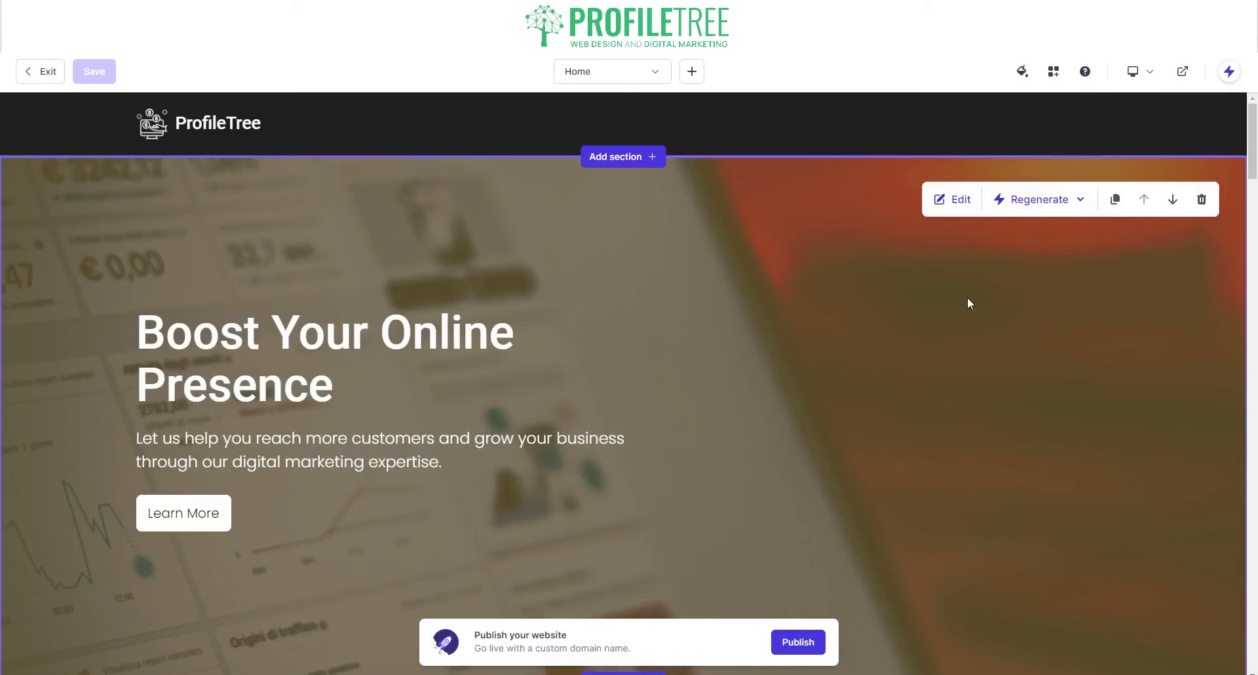
- Regenerate the hero's style, then its content, then the entire section twice
click(1013, 200)
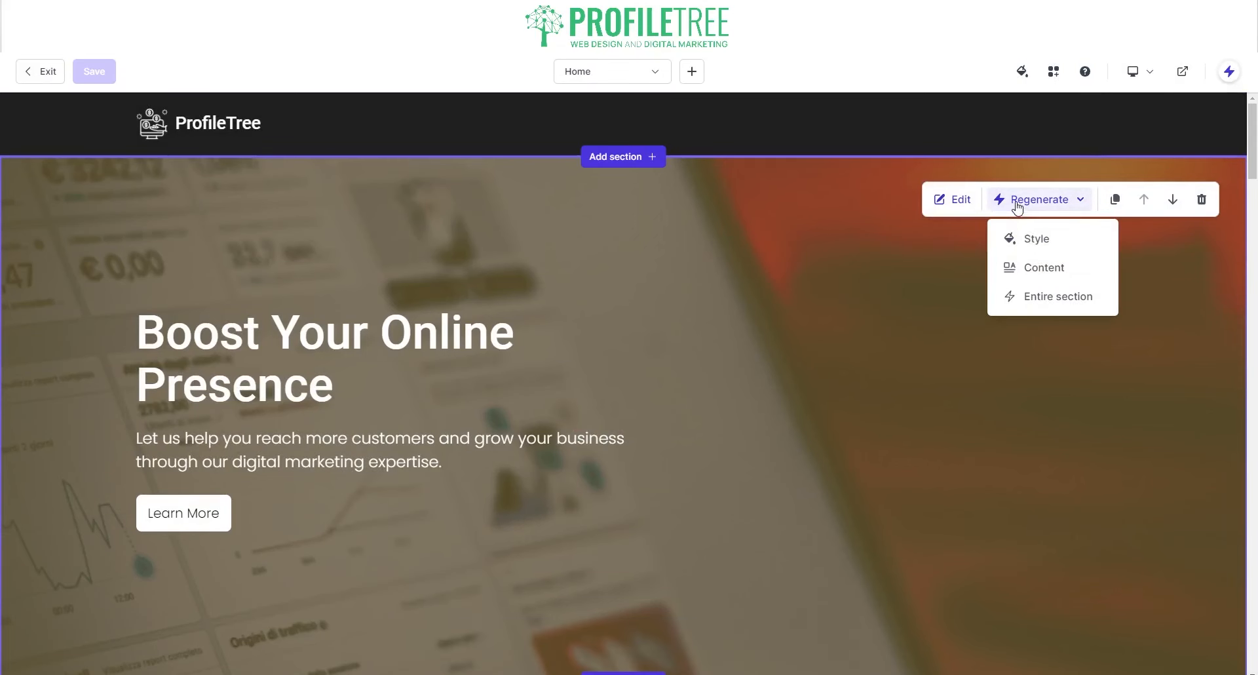
click(1039, 241)
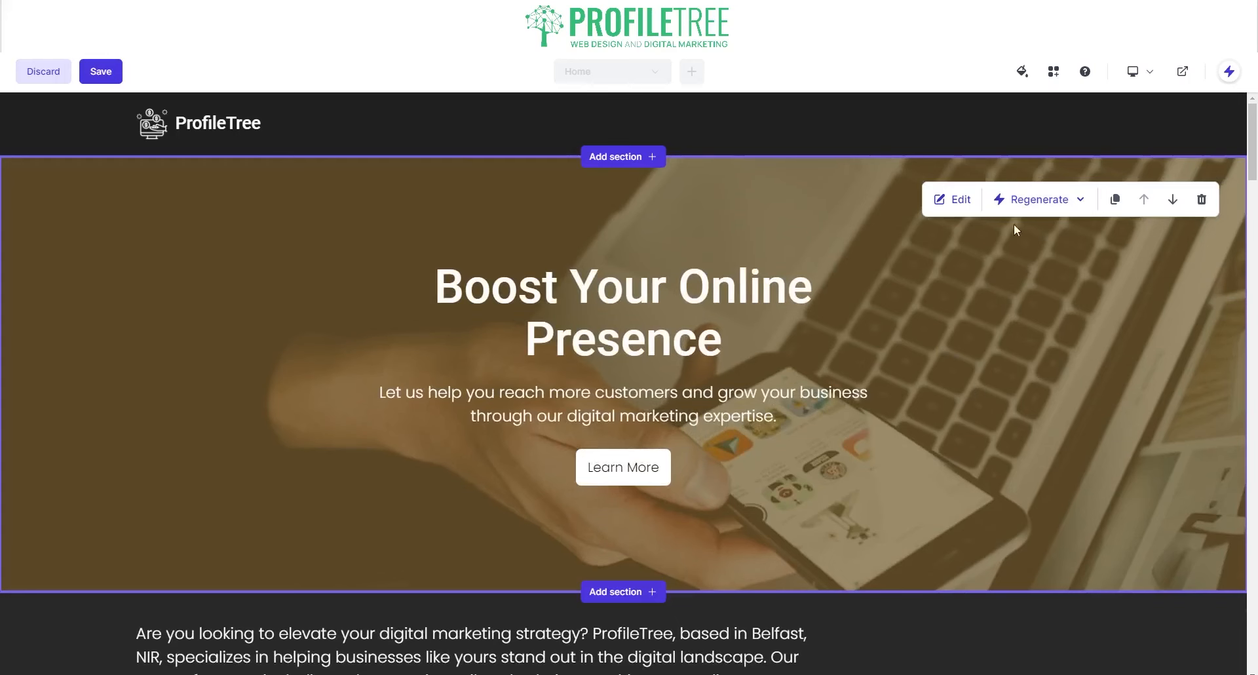
click(1035, 200)
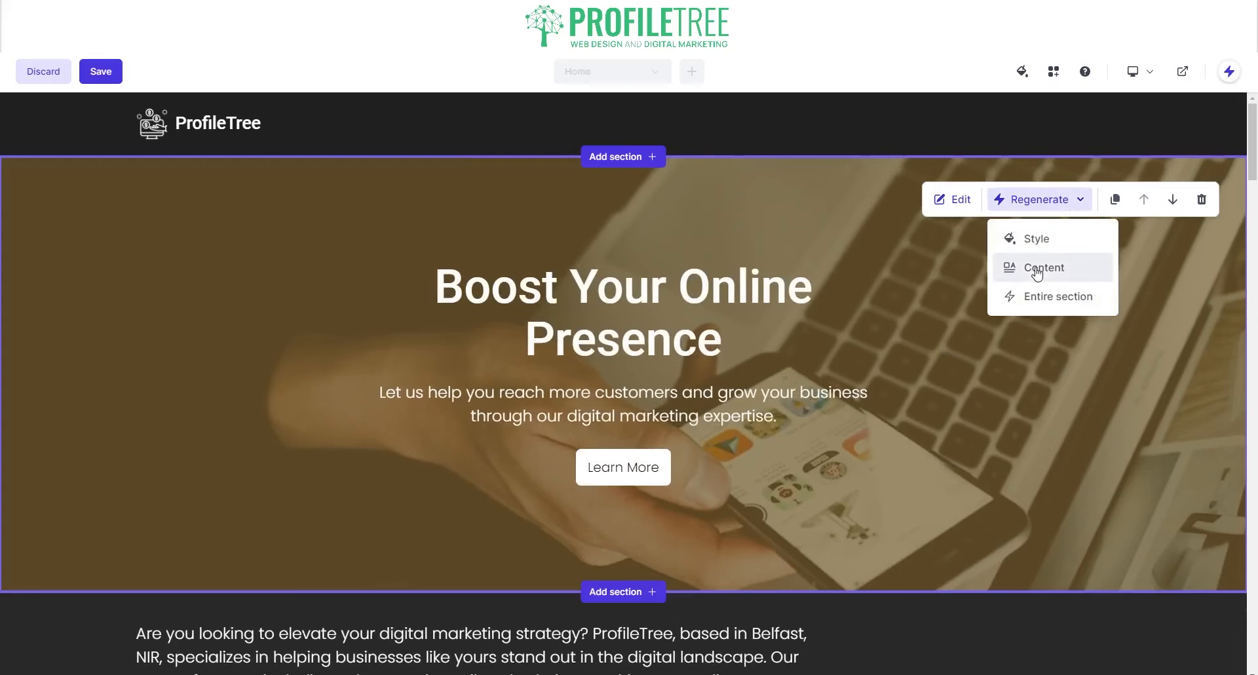
click(1037, 268)
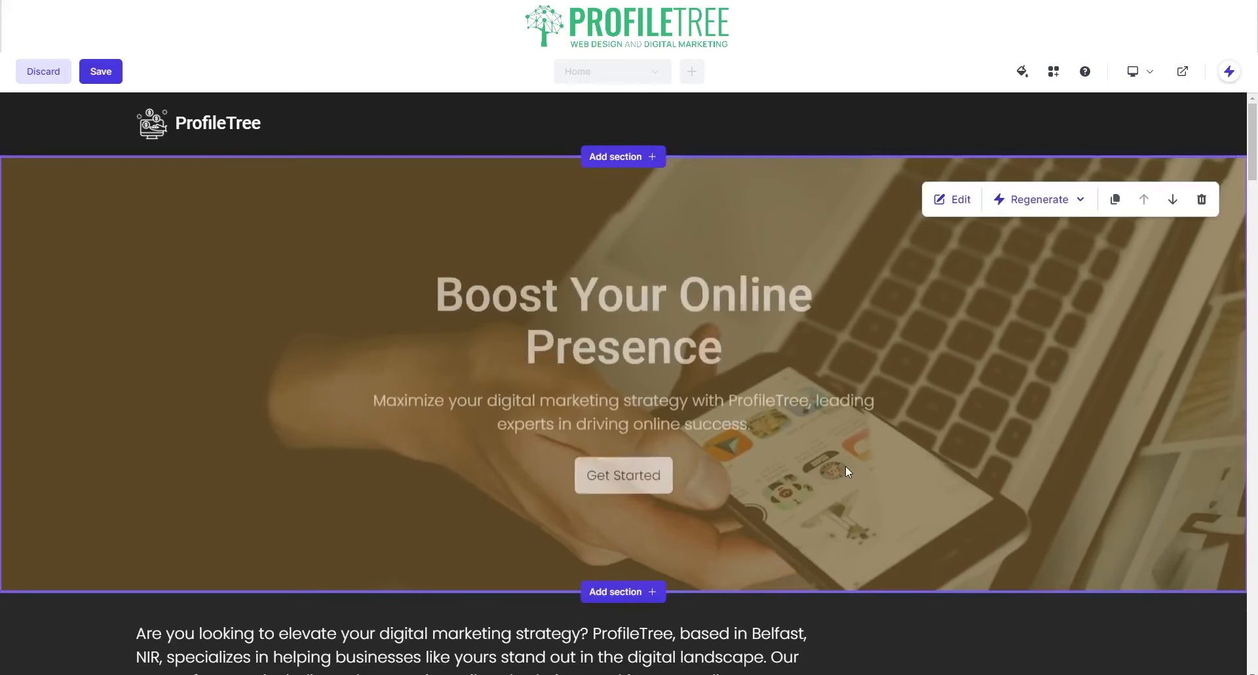
click(1041, 202)
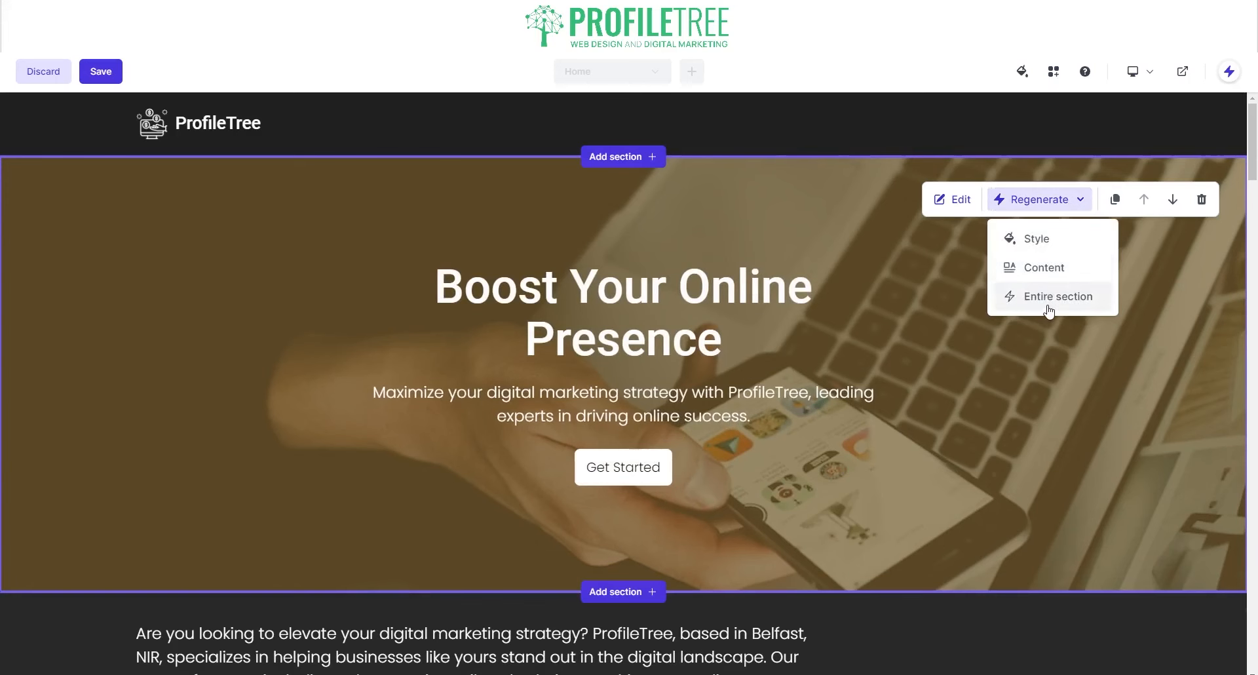
click(1048, 302)
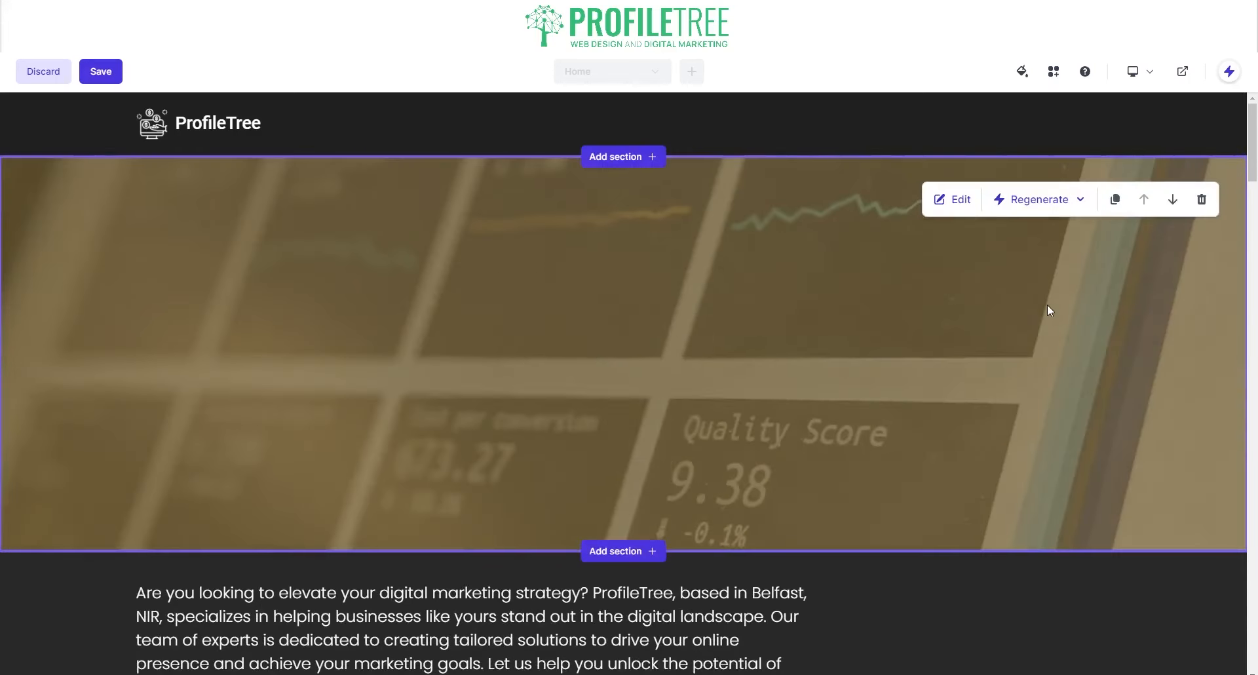
click(1062, 200)
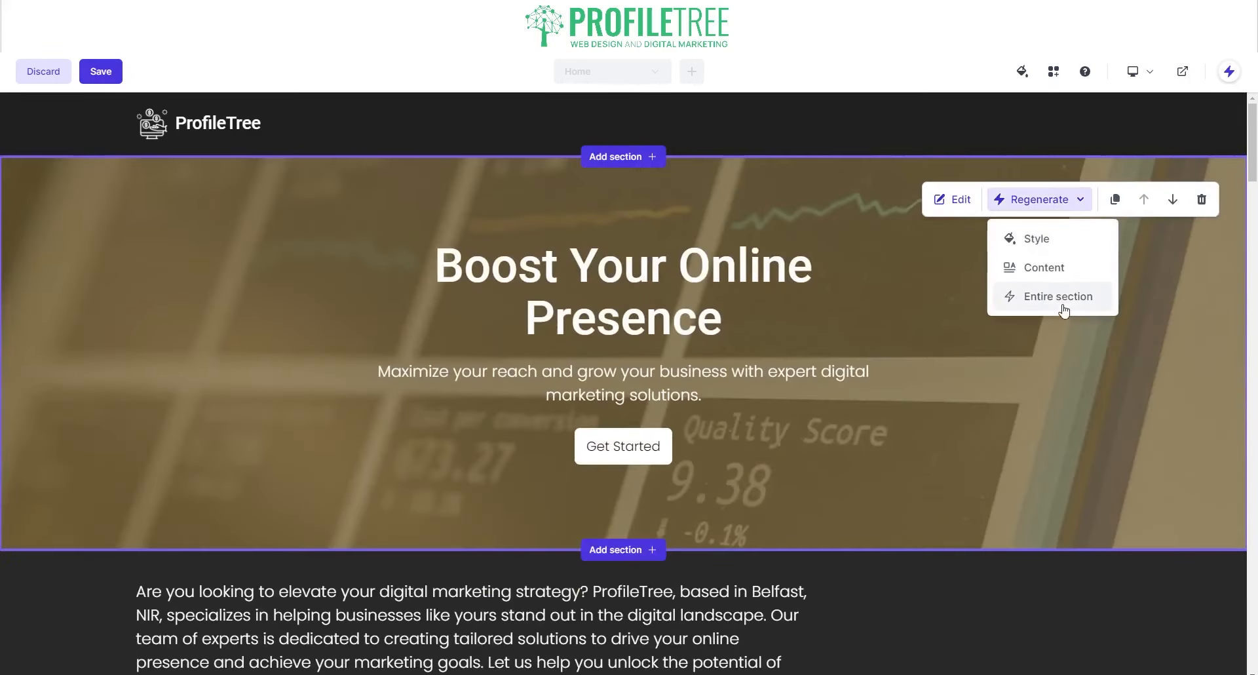
click(1056, 295)
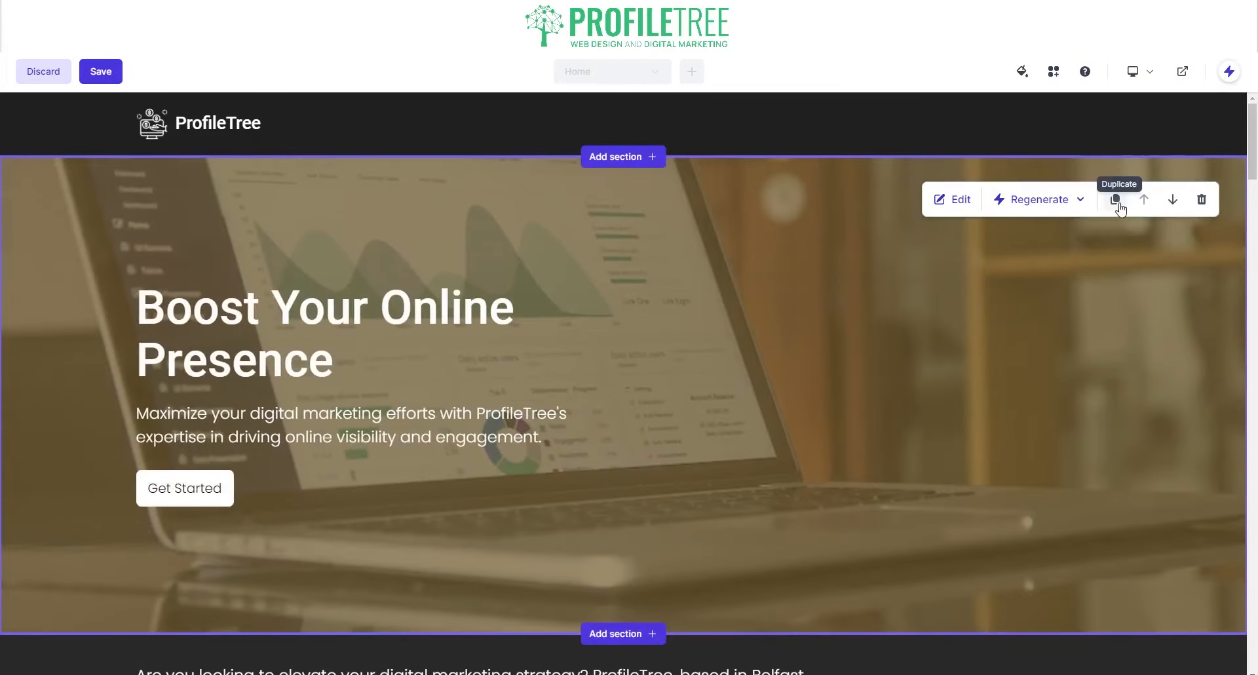
- Open the hero's Banner panel and select the heading text and subtext field
click(957, 200)
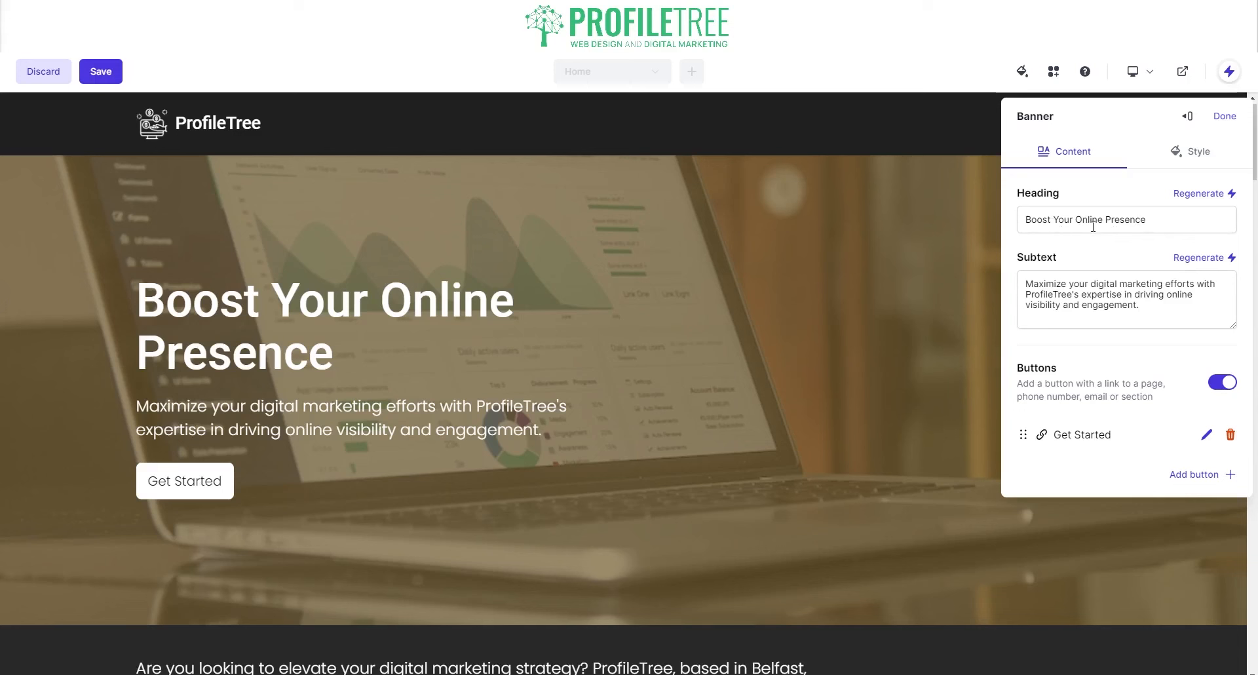
drag(1164, 219, 1031, 219)
click(1089, 283)
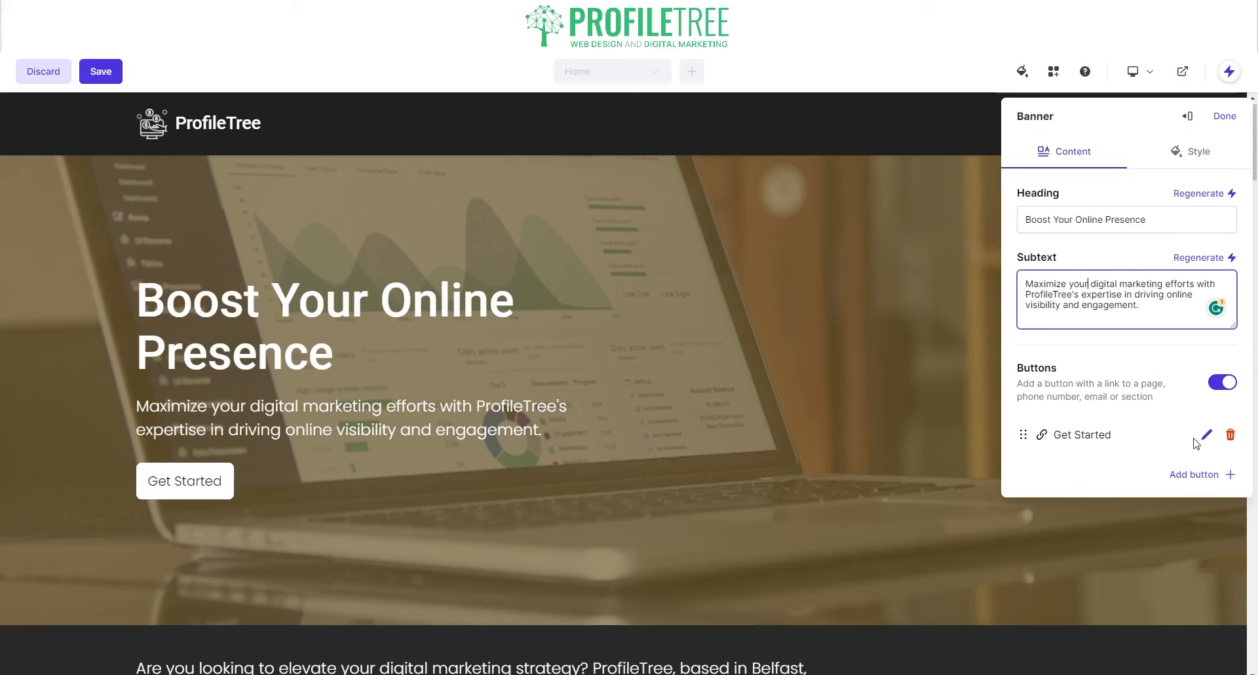
- Set the banner's custom background colour to #33BC77 and change its fill from Solid to Gradient
click(1194, 164)
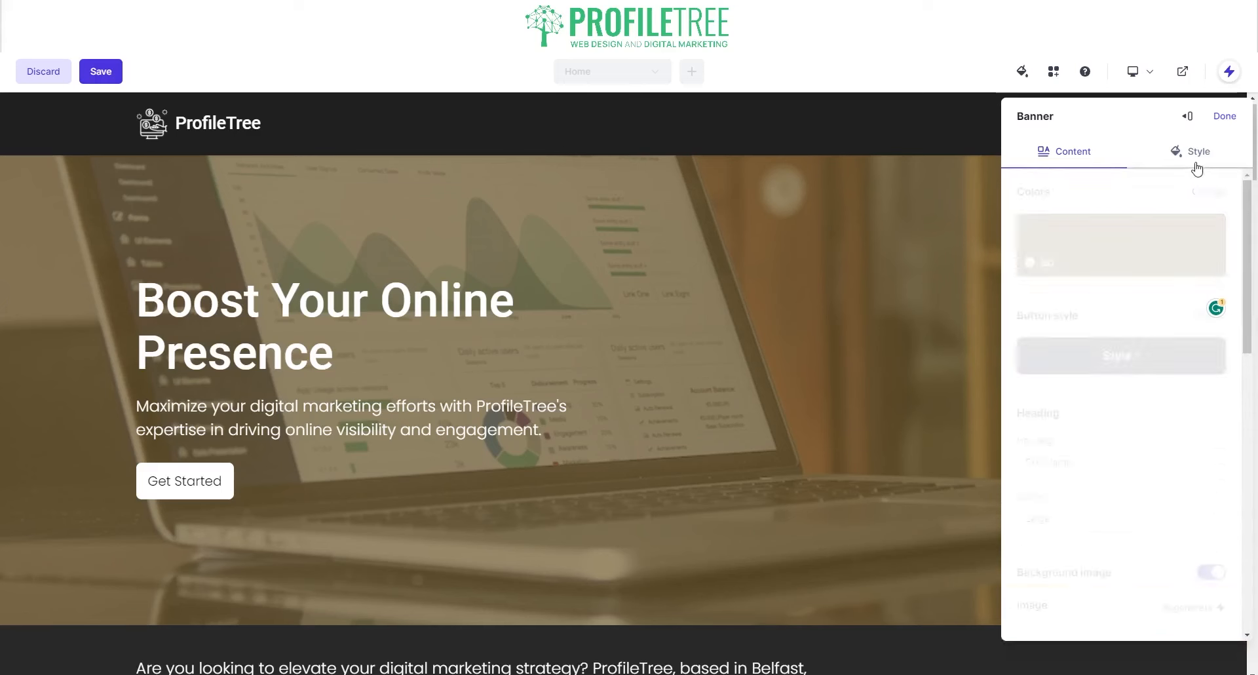
click(1120, 249)
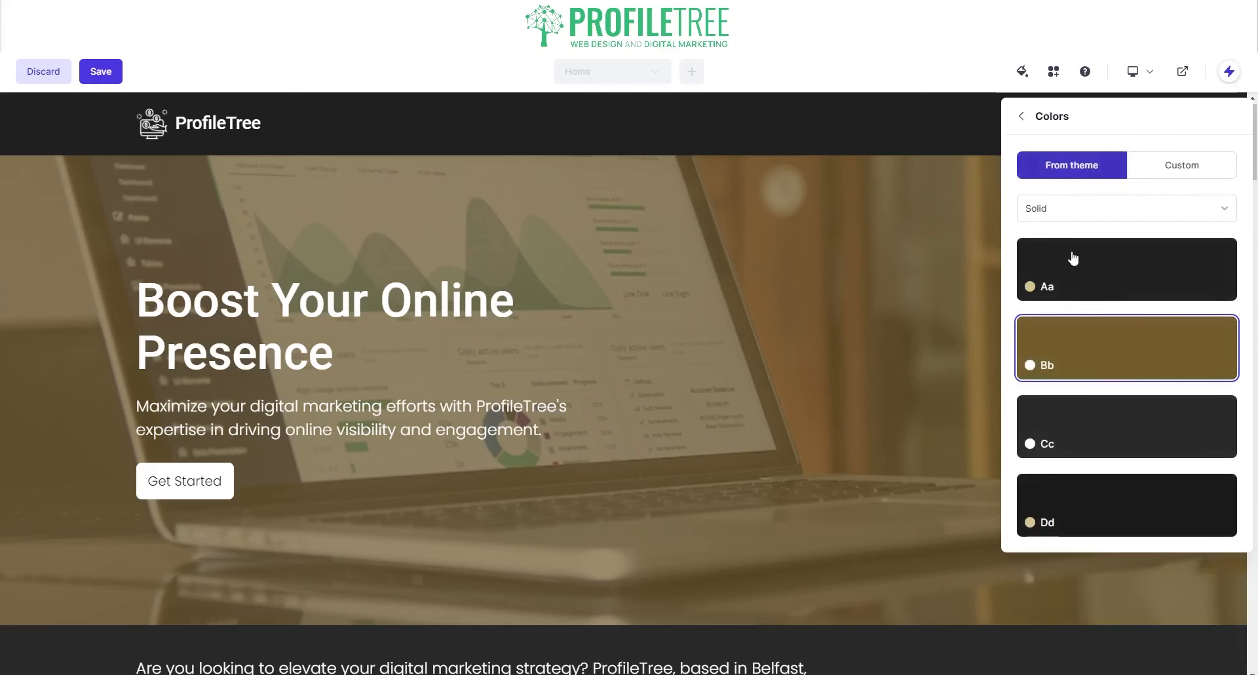
click(1173, 165)
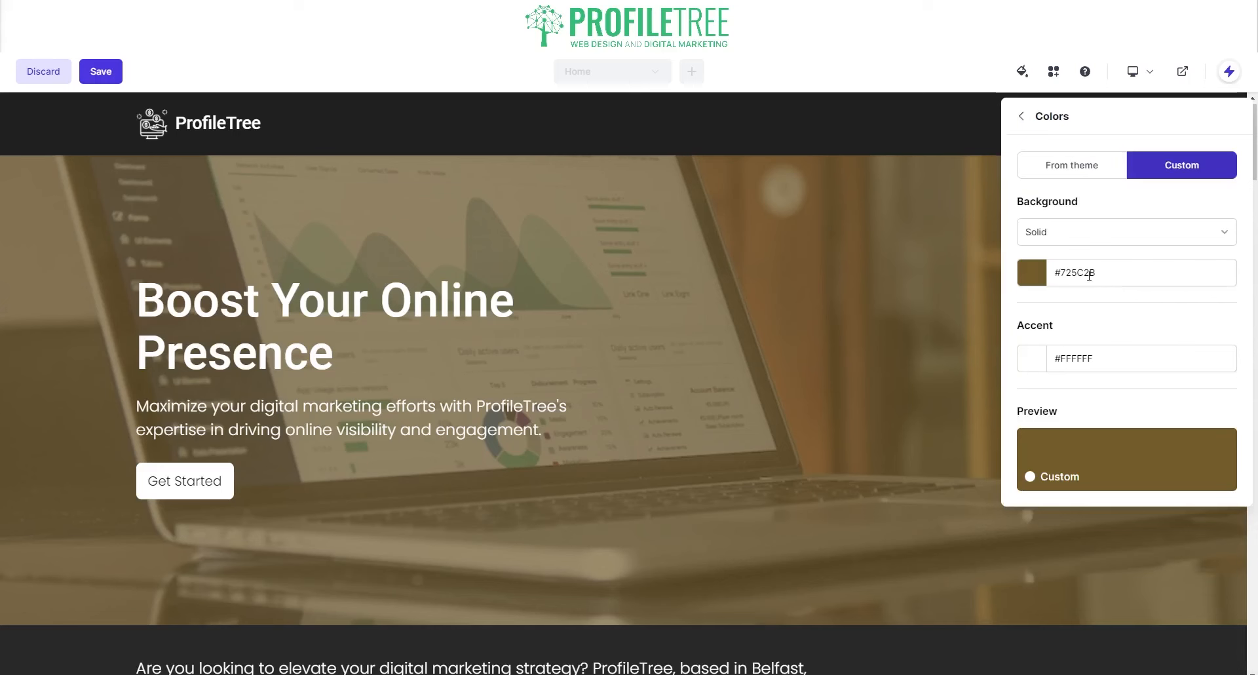
double_click(1090, 274)
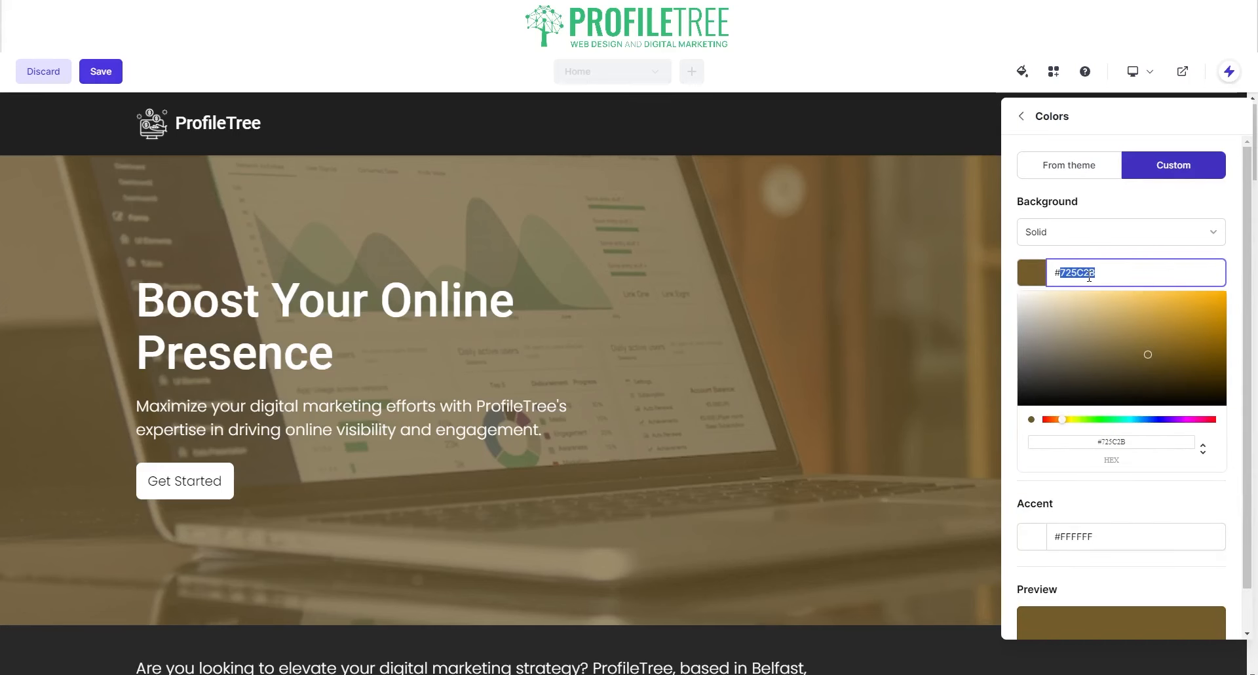
text(33BC77)
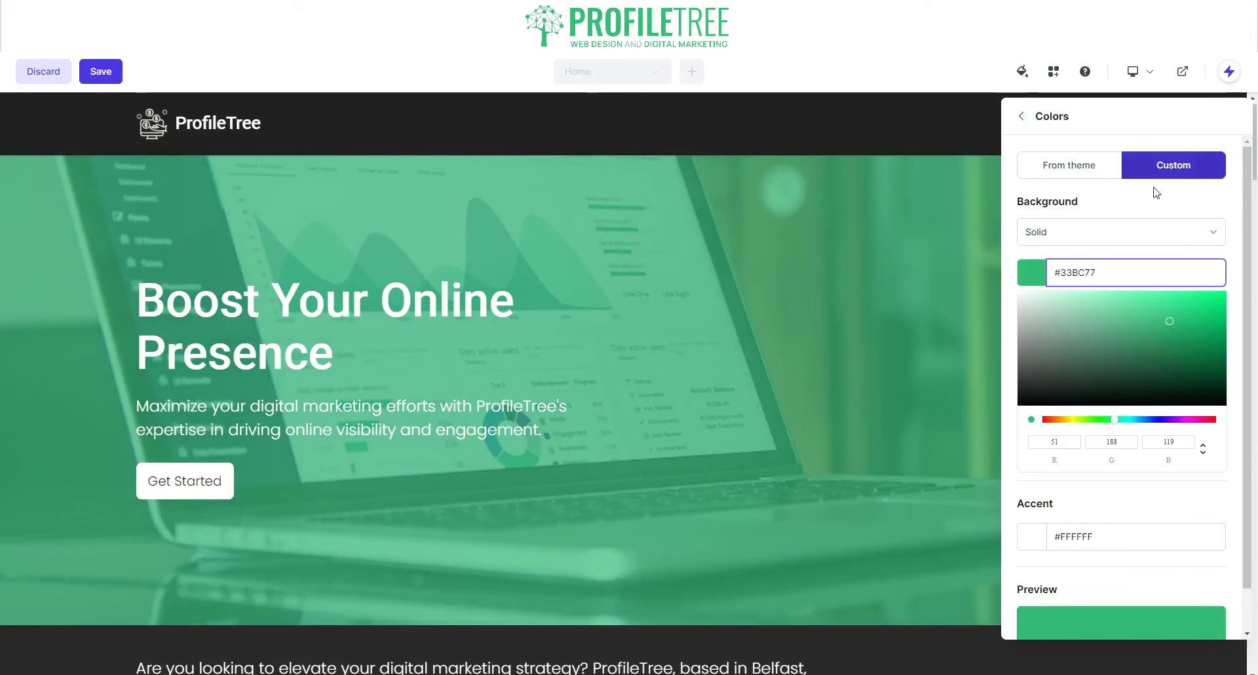
scroll(1088, 284, down, 1)
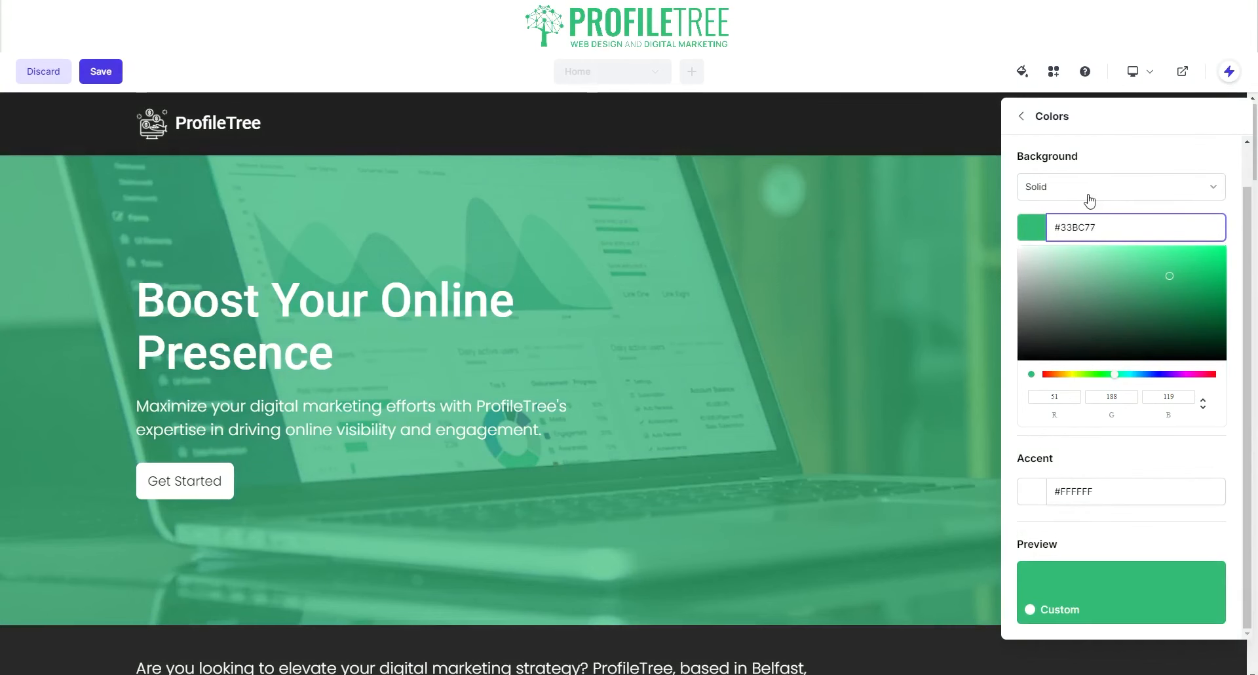
click(1090, 201)
click(1088, 280)
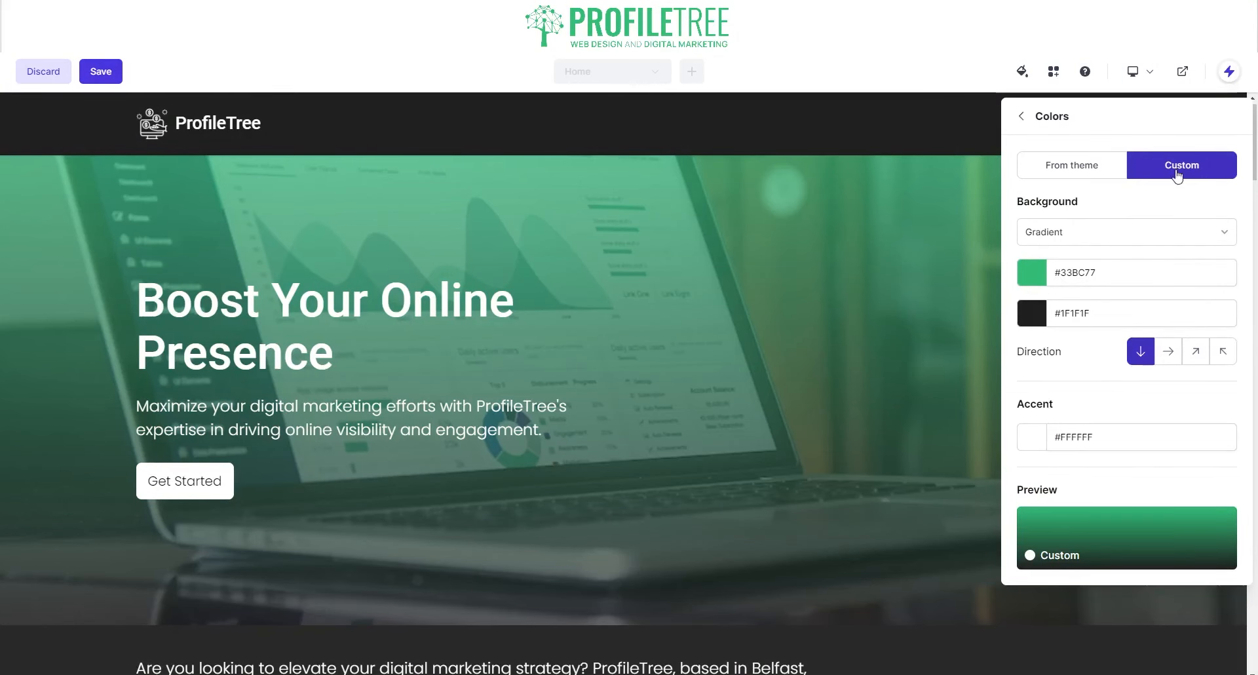
click(1022, 120)
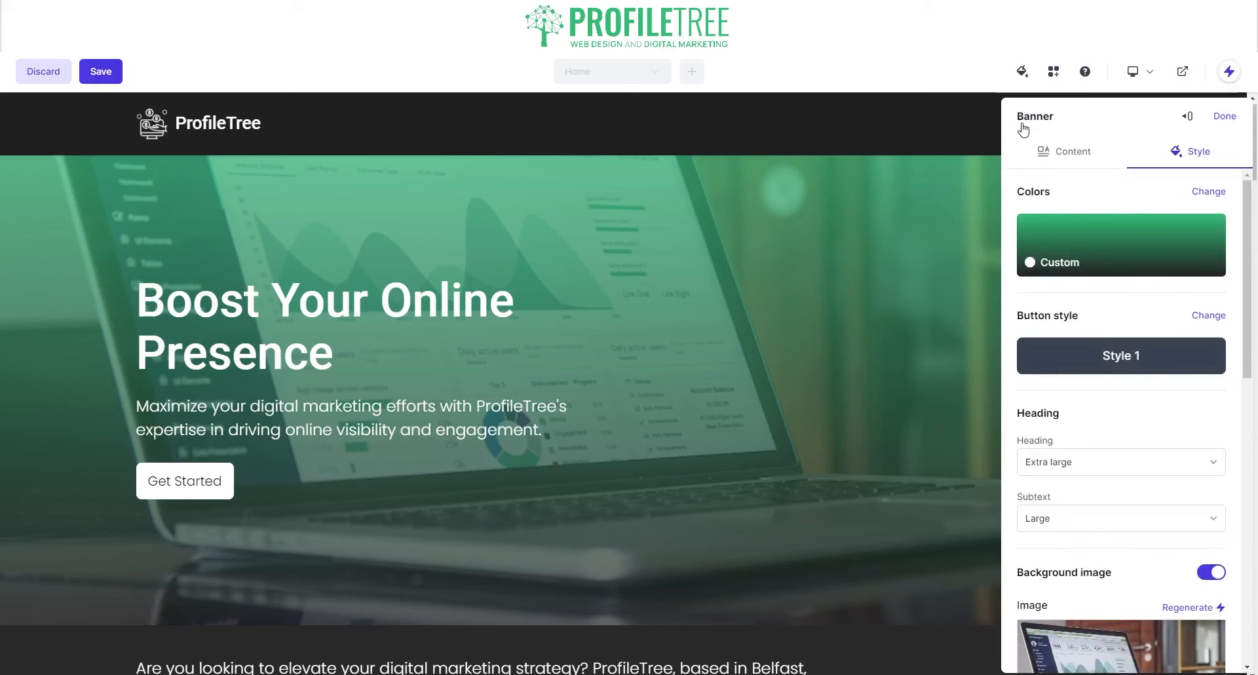
- Try custom button styling: a round shape, then outlined and back to solid type
click(1106, 371)
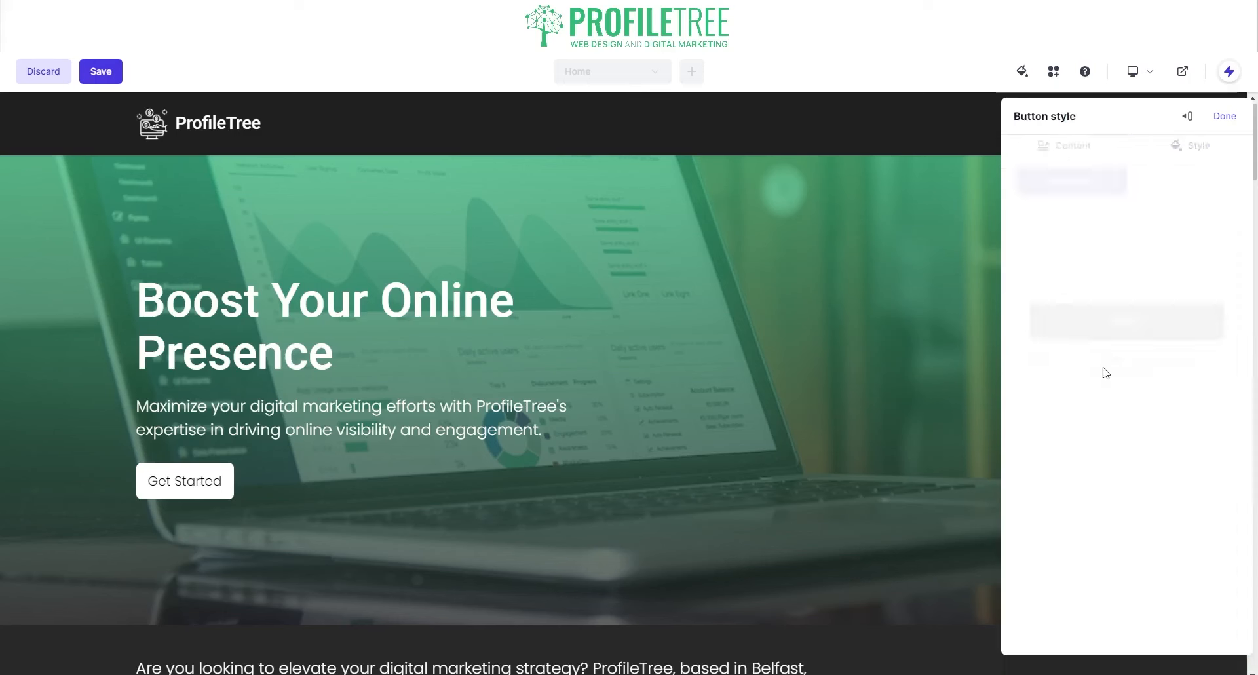
click(1180, 170)
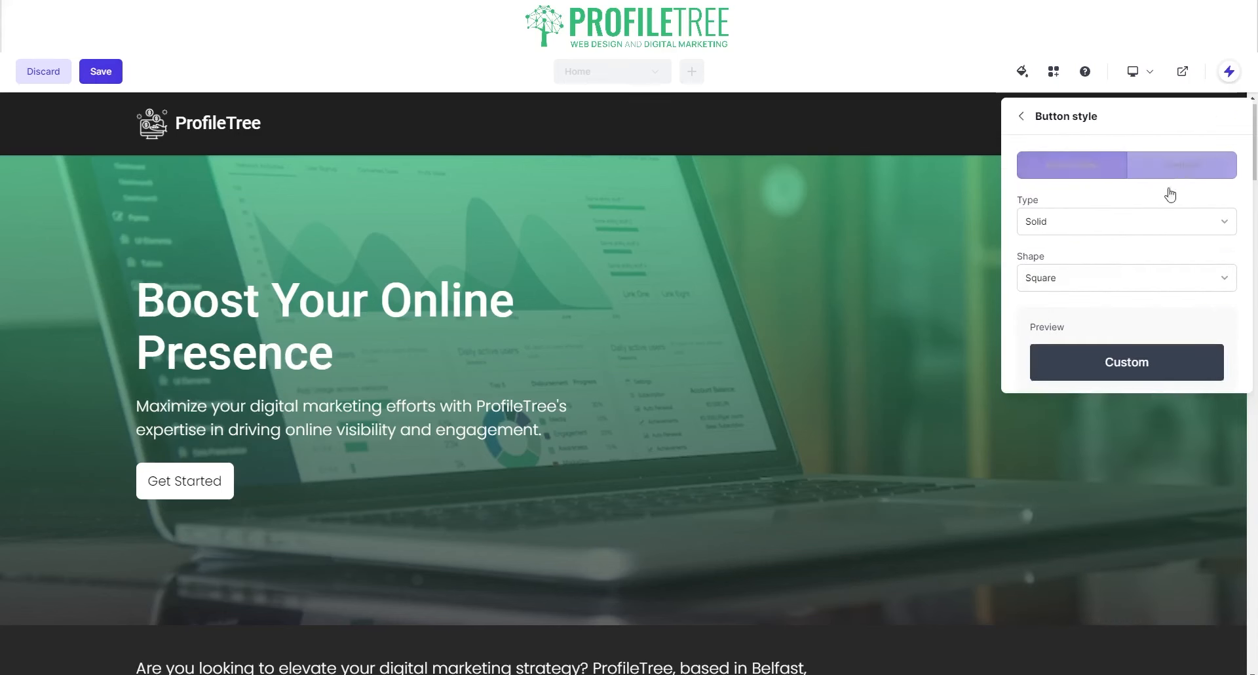
click(1061, 278)
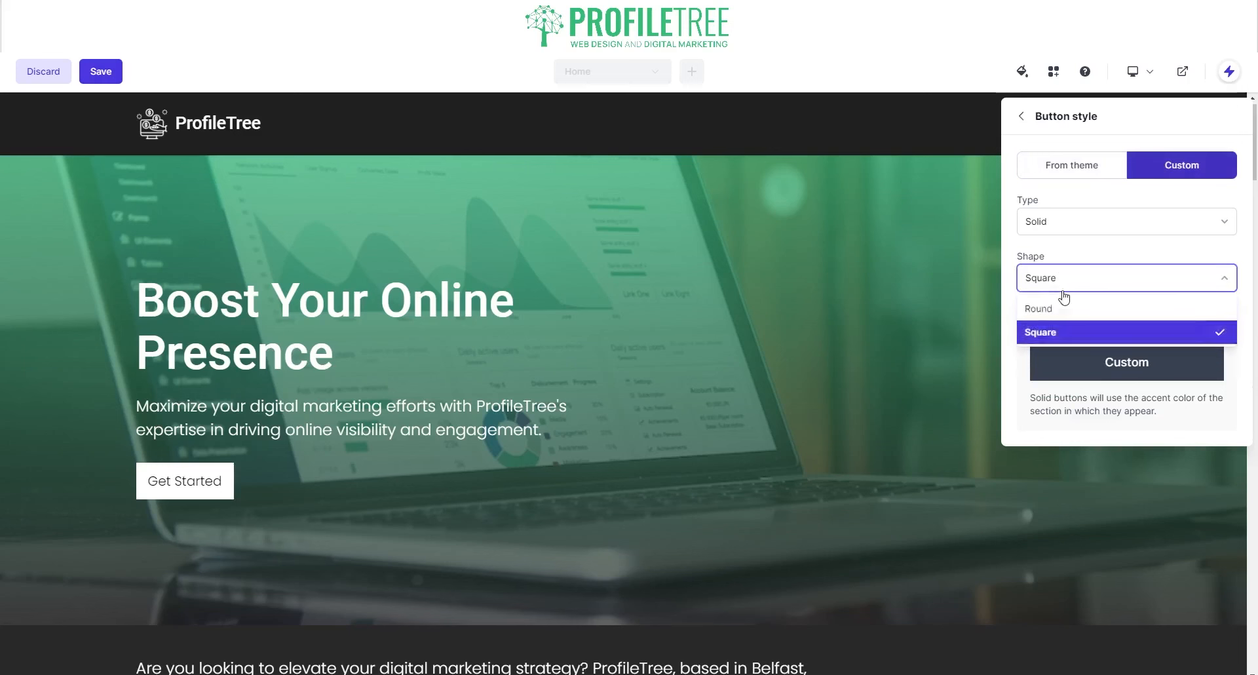
click(1059, 308)
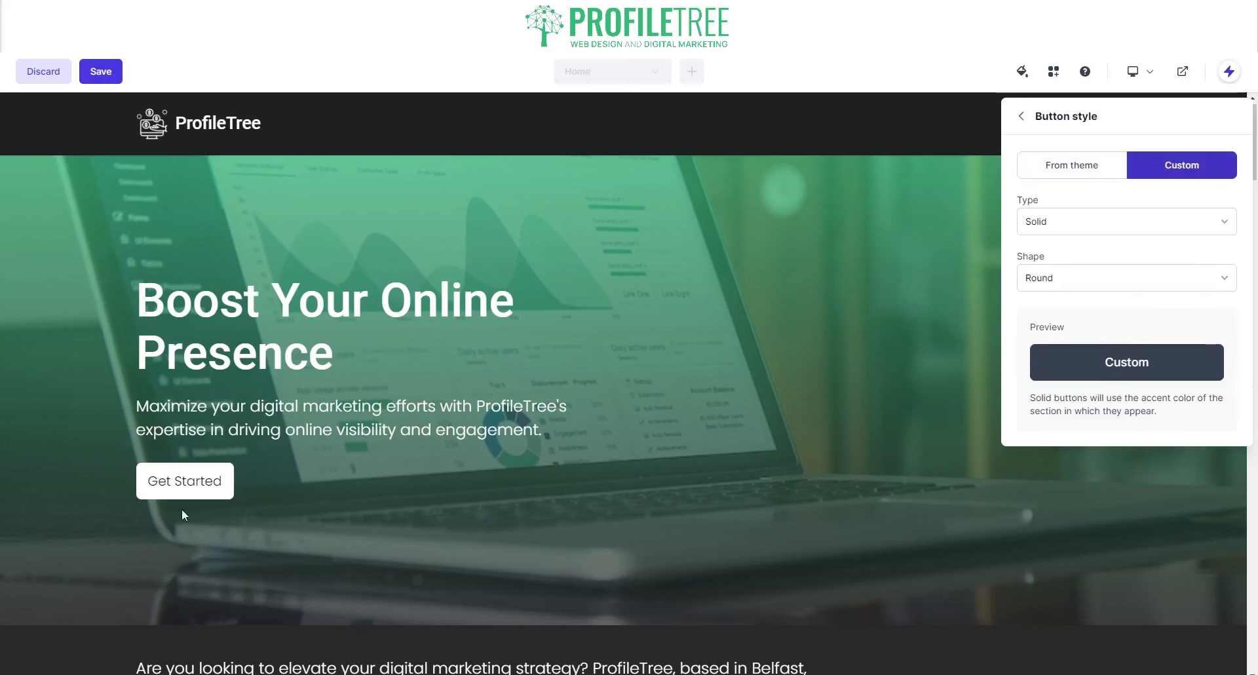
click(1140, 228)
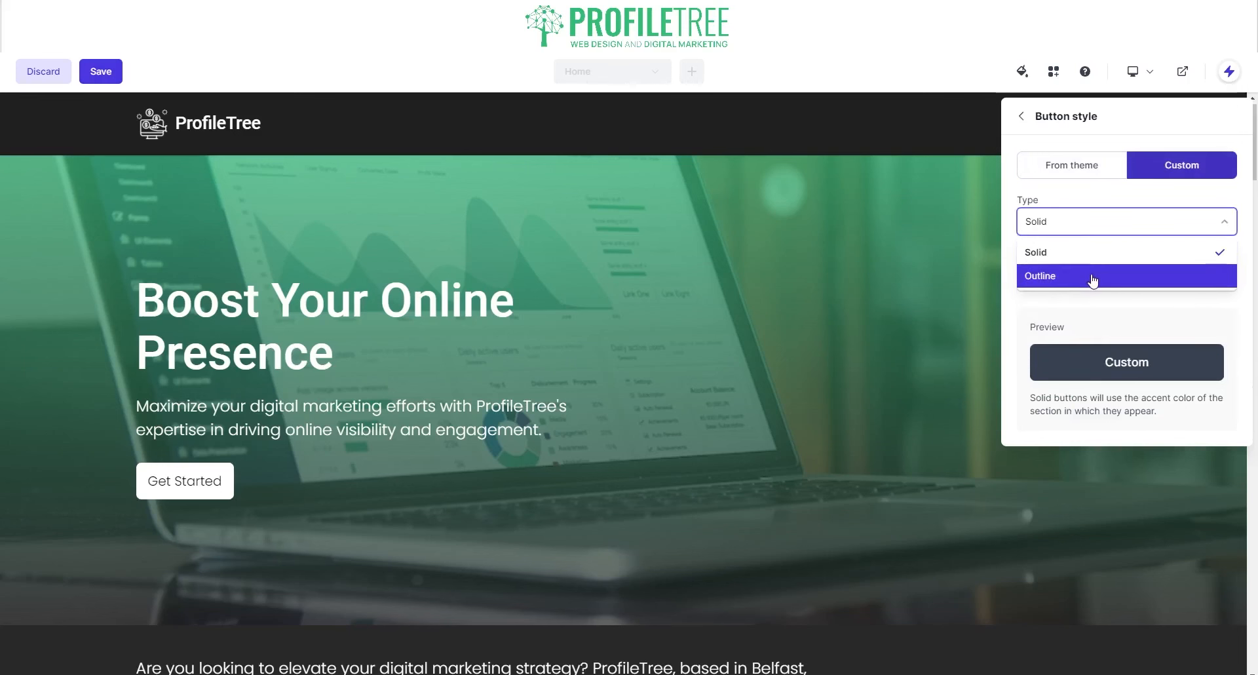
click(1092, 281)
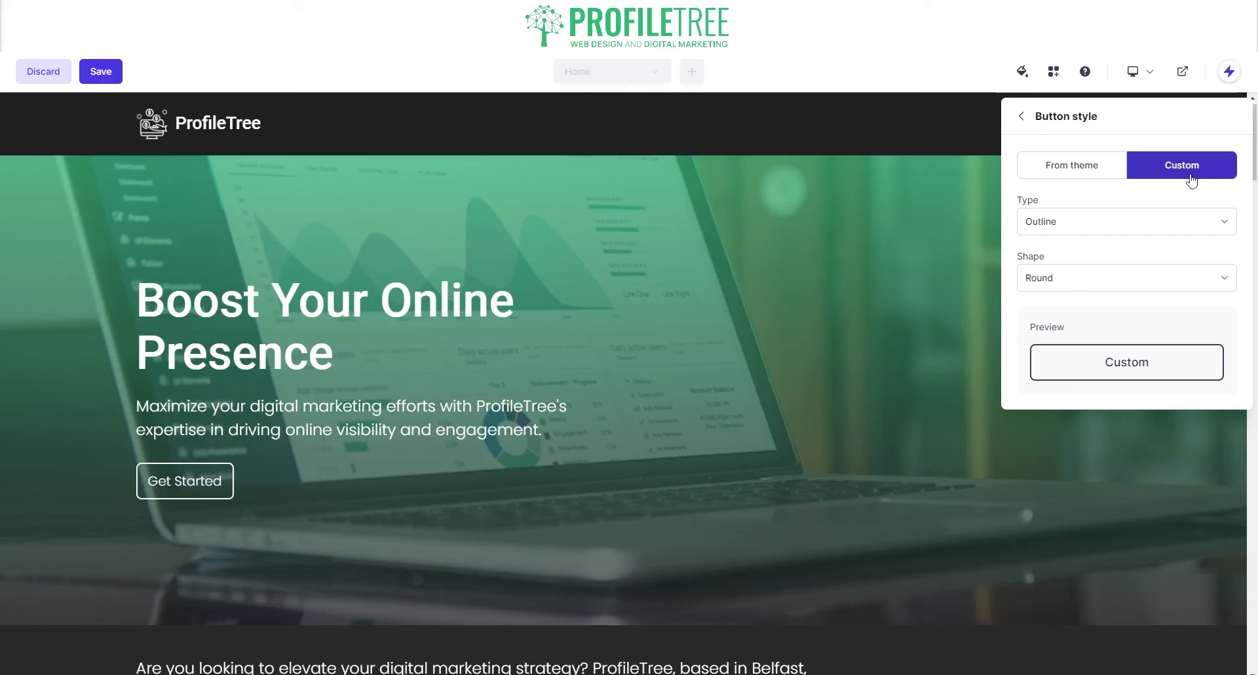
click(1090, 222)
click(1095, 270)
click(1086, 230)
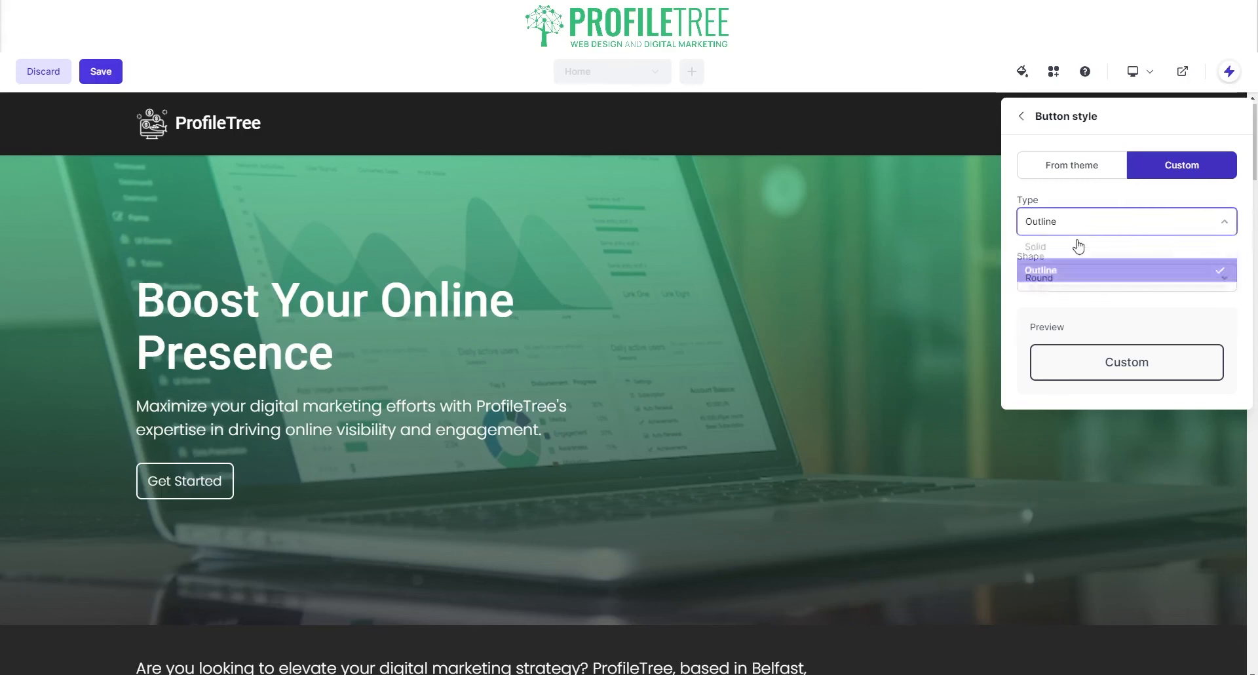
click(1073, 249)
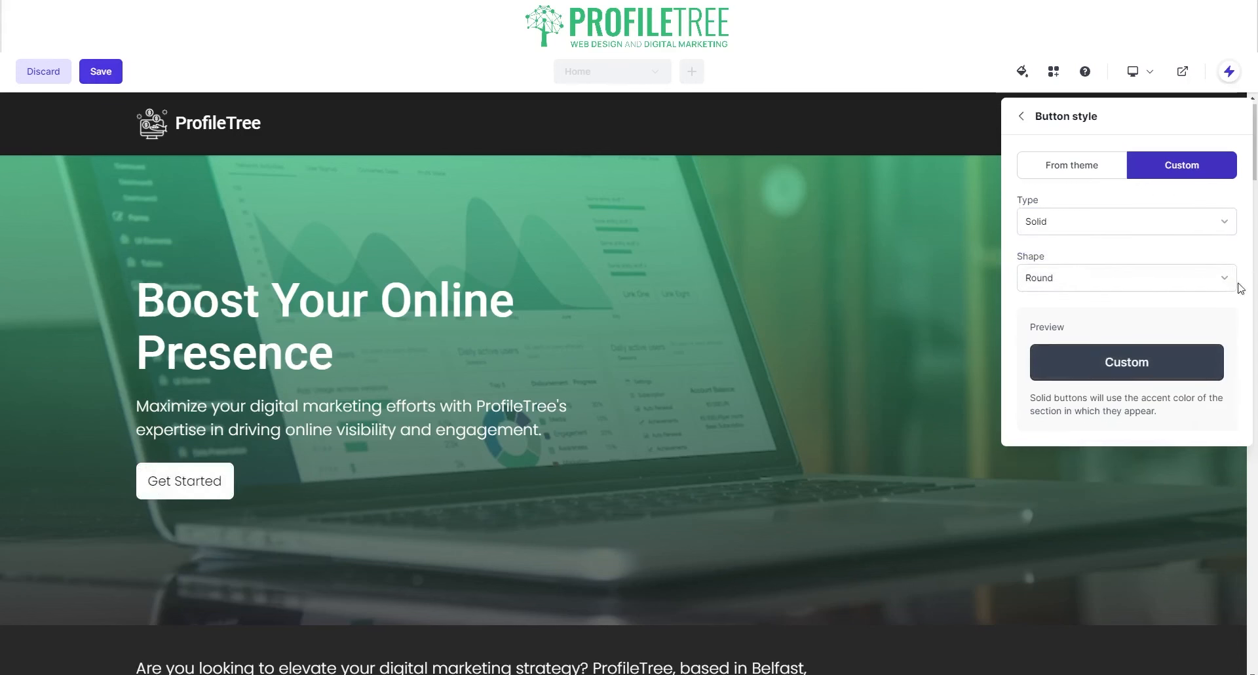
- Return the Get Started button to theme styles, settling on Style 1 after trying Style 2
click(1078, 174)
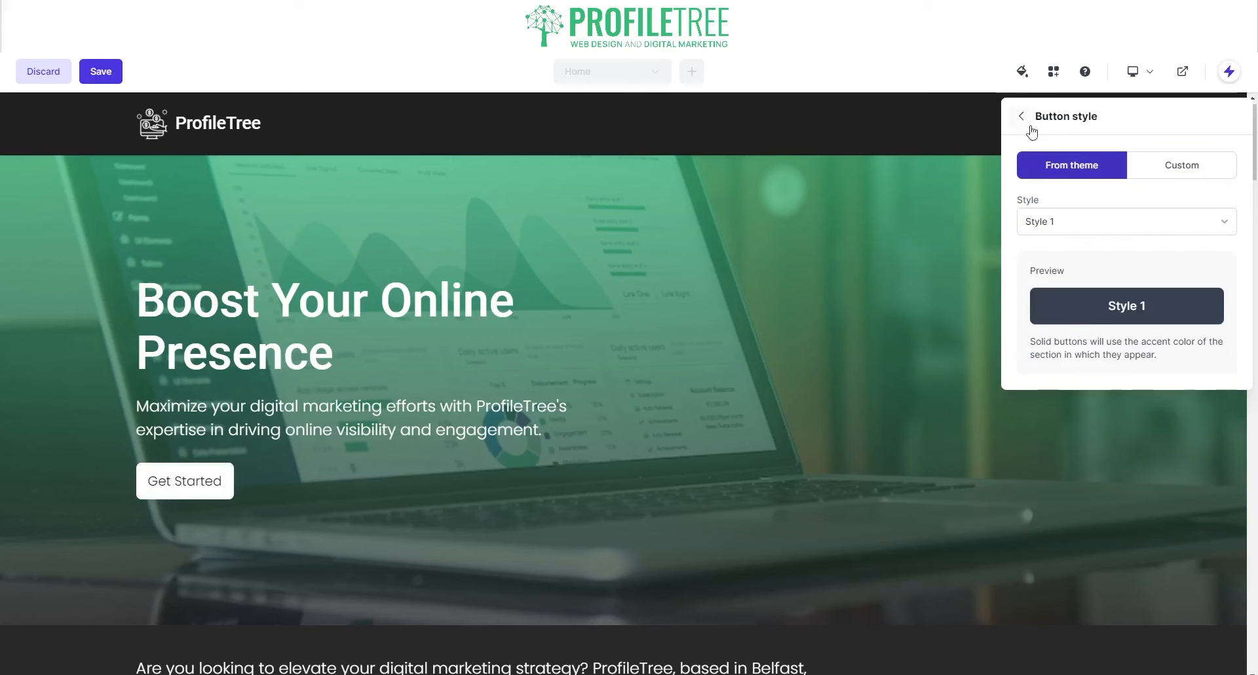
click(1055, 222)
click(1068, 277)
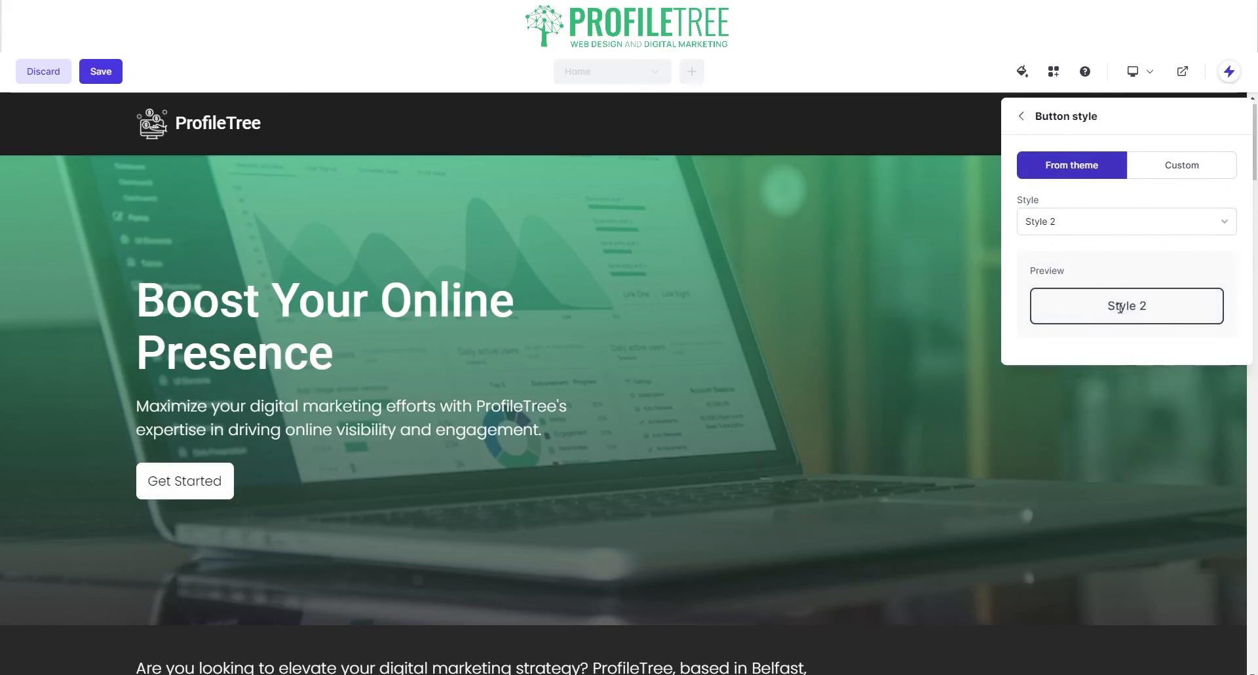
click(1126, 223)
click(1113, 250)
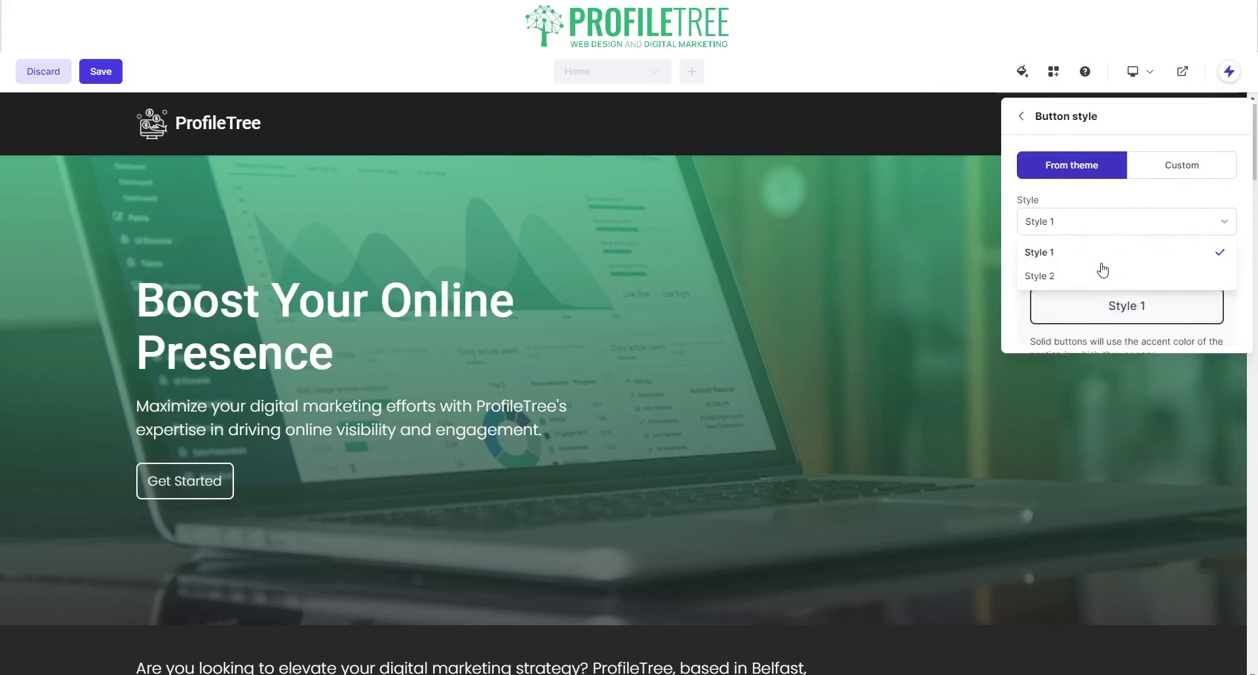
click(1021, 117)
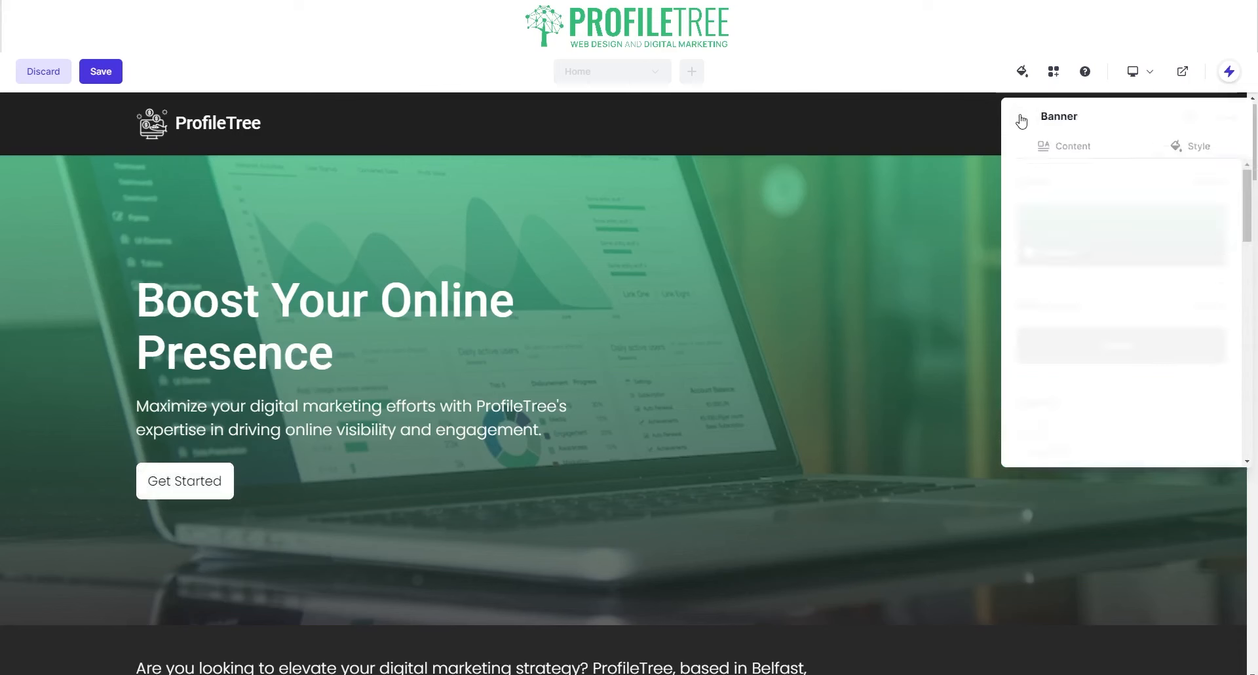
scroll(1045, 384, down, 2)
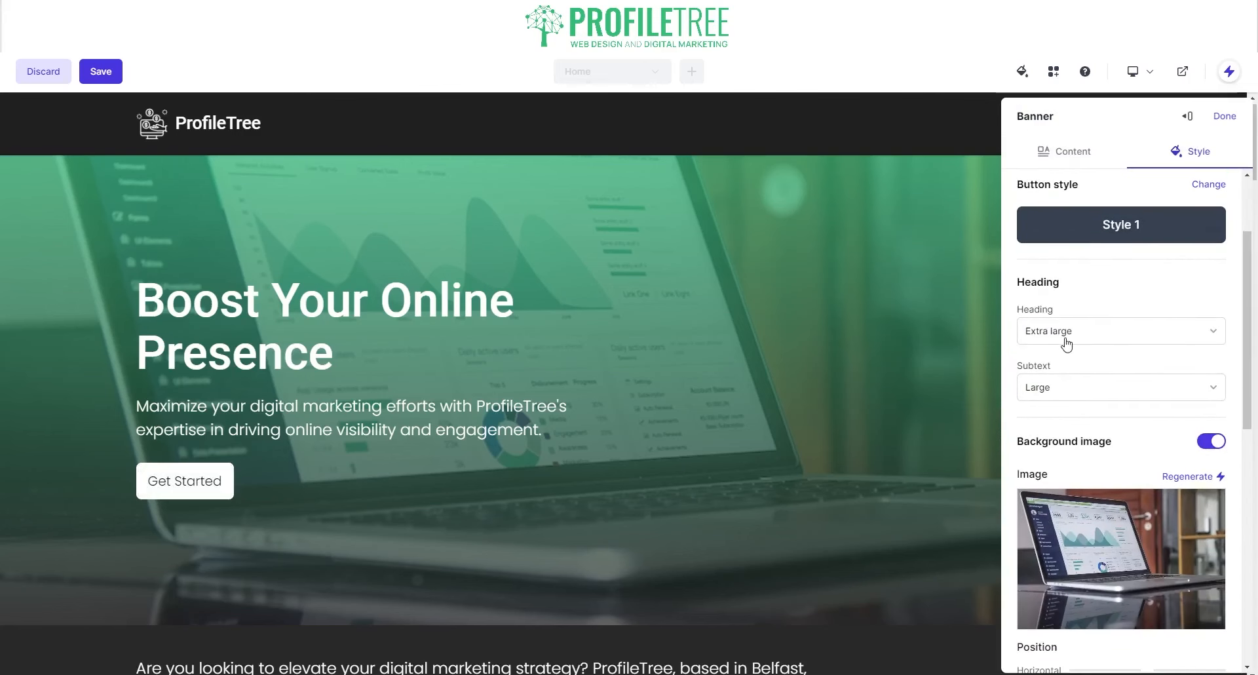
click(1069, 344)
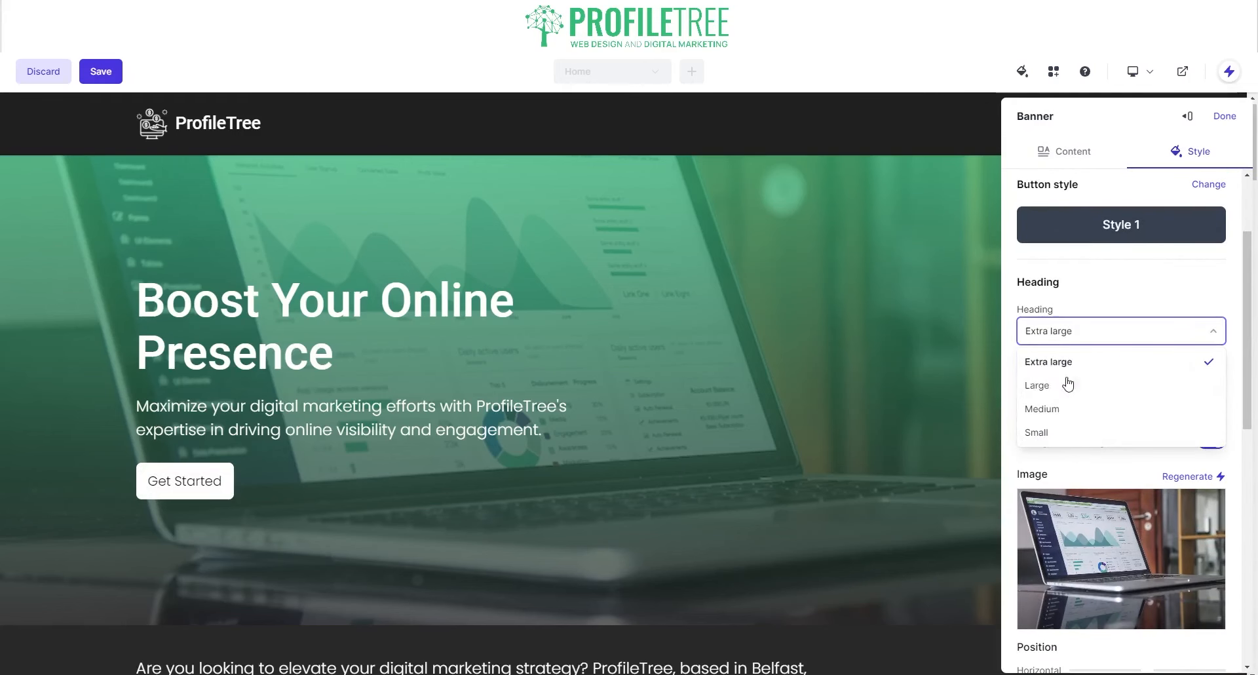
click(1069, 387)
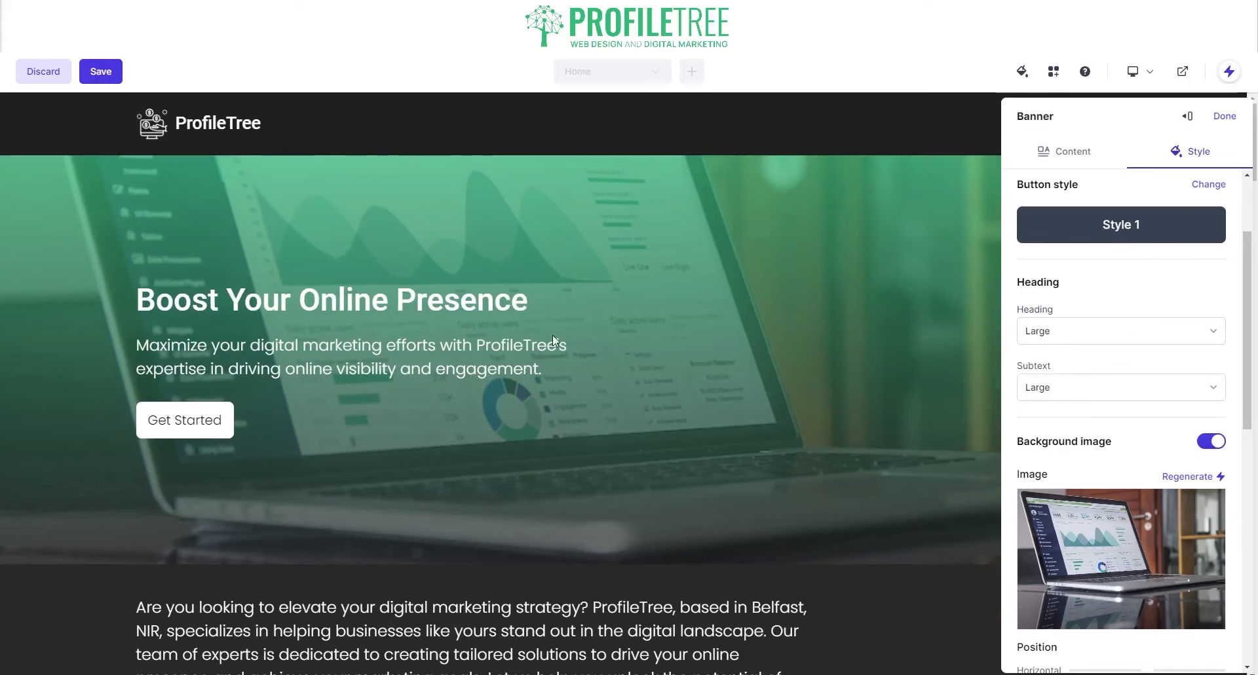
click(1067, 343)
click(1065, 359)
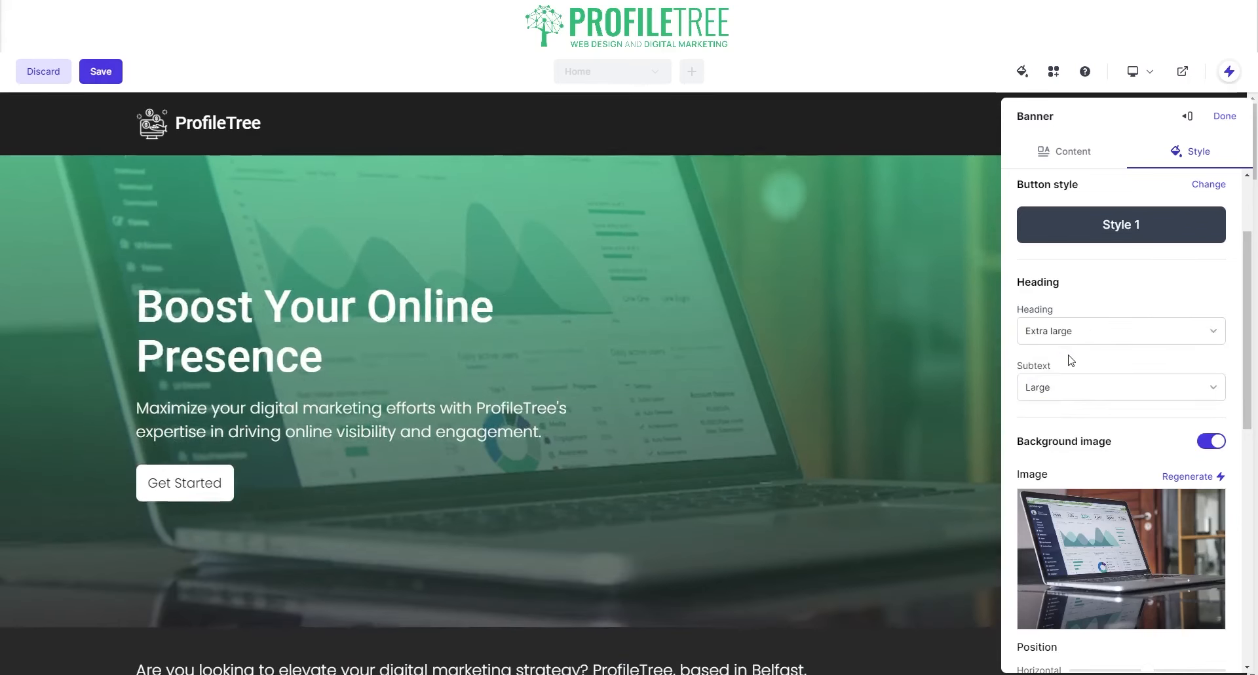
scroll(852, 392, down, 2)
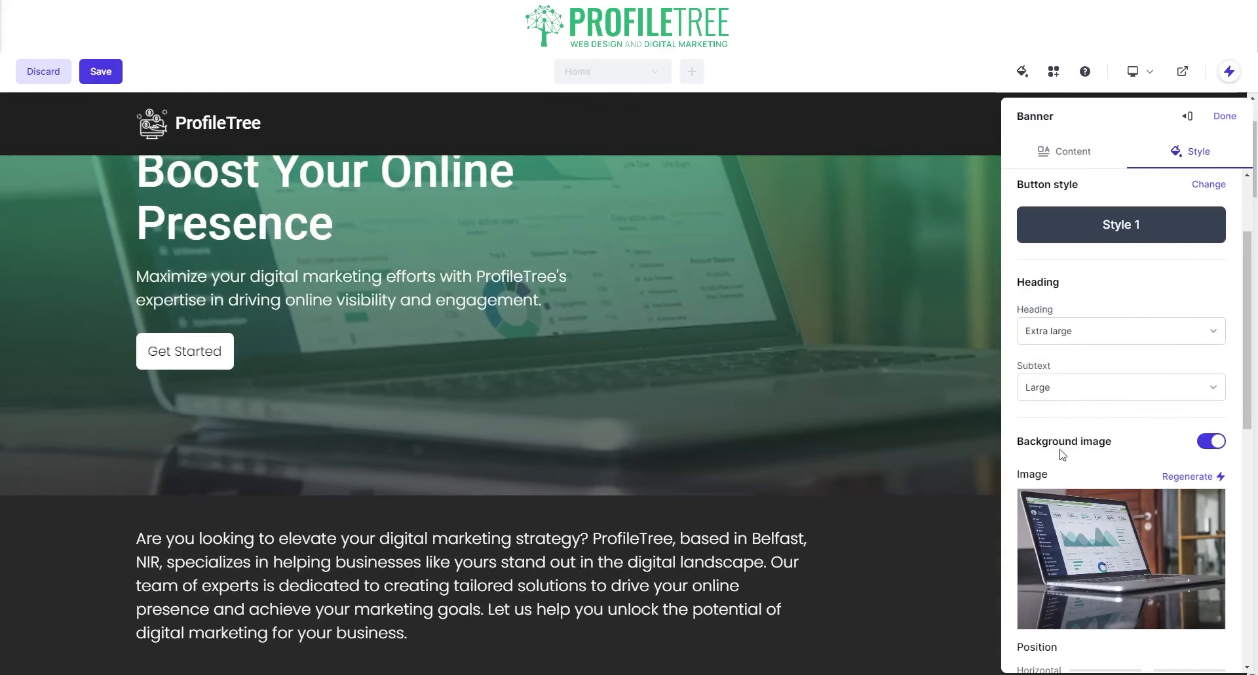
scroll(1120, 484, down, 2)
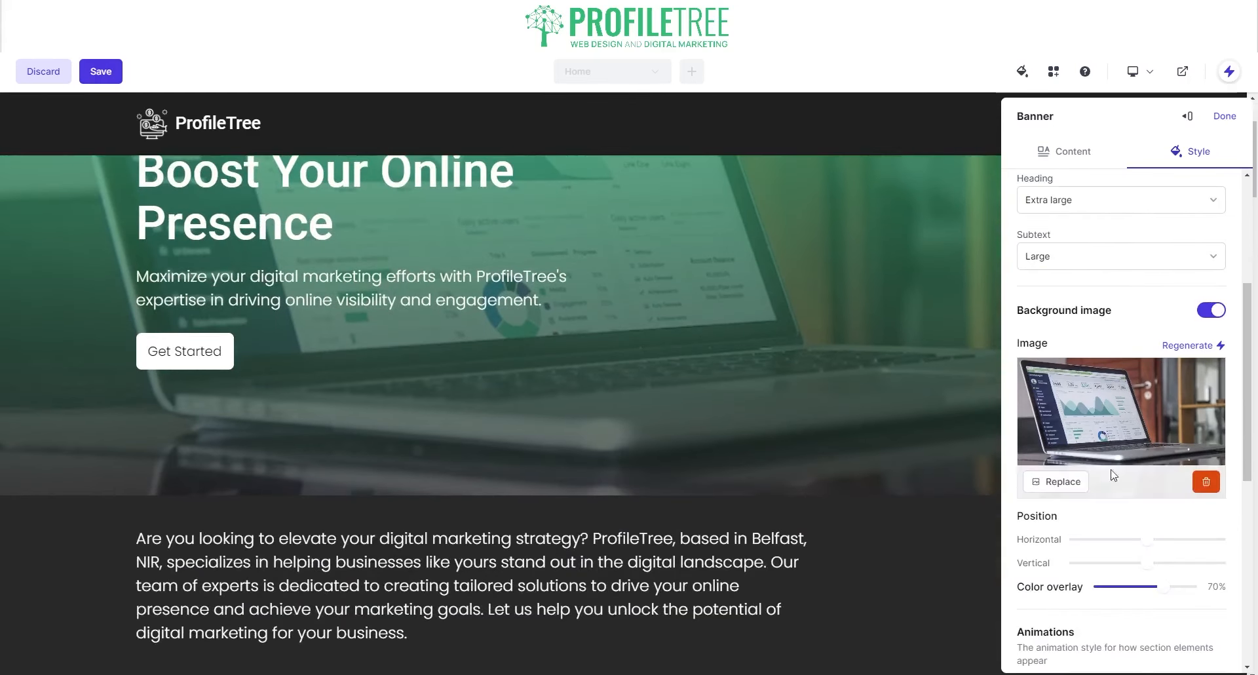
- Regenerate the banner background image five times until an office-team photo appears
click(1190, 348)
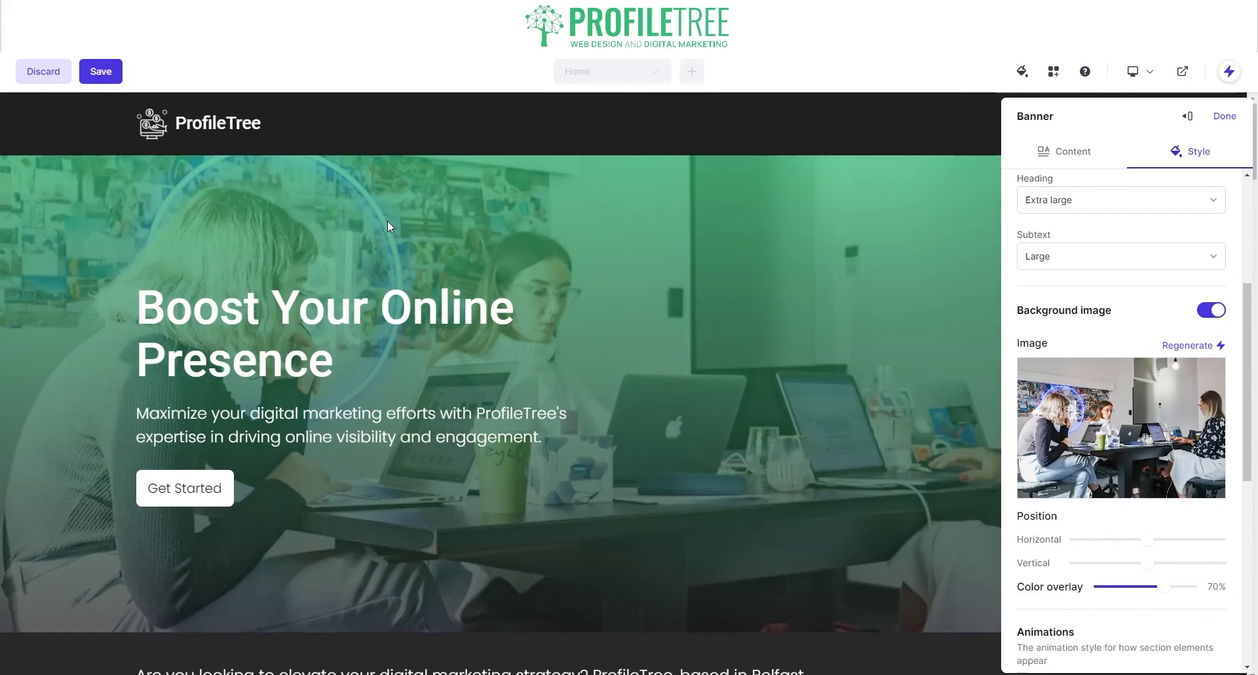
click(1187, 346)
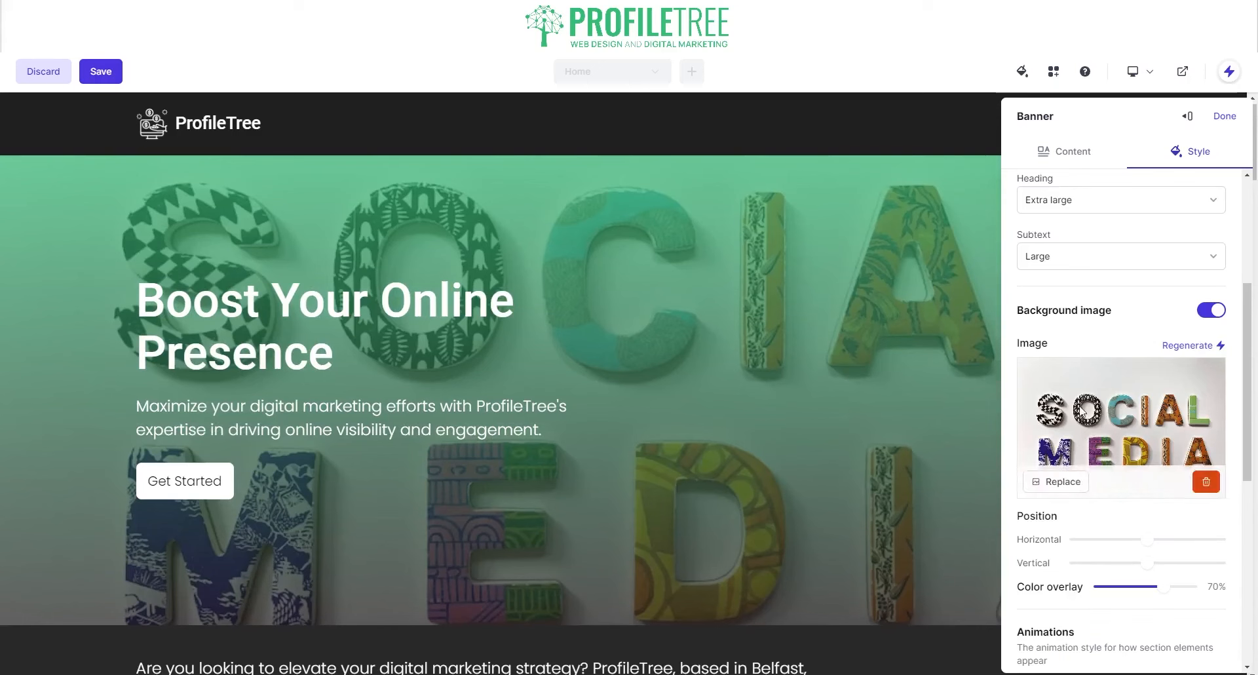
click(1184, 346)
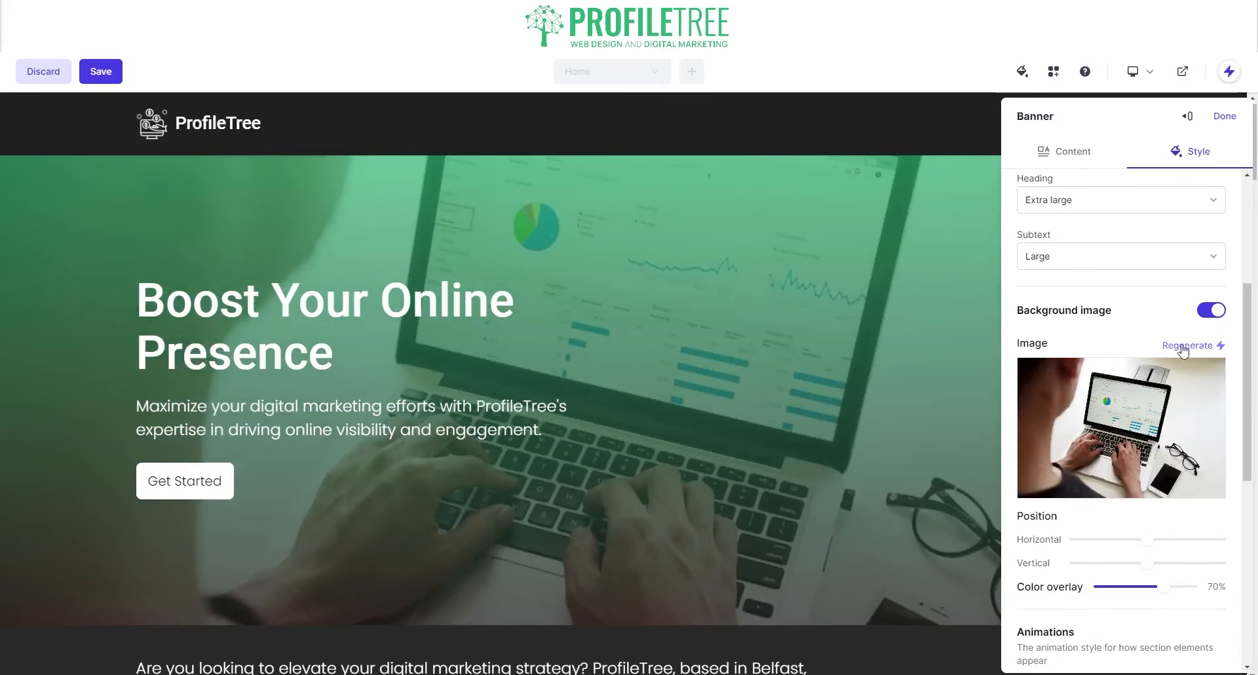
click(1183, 347)
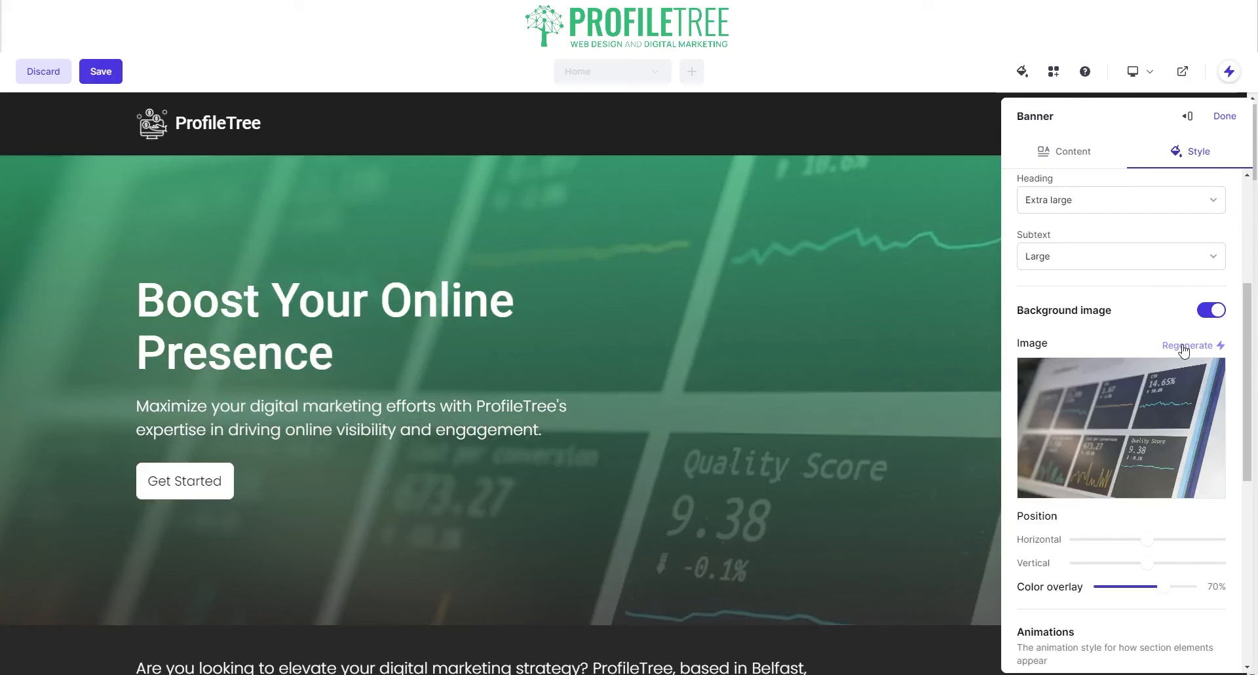
click(1183, 349)
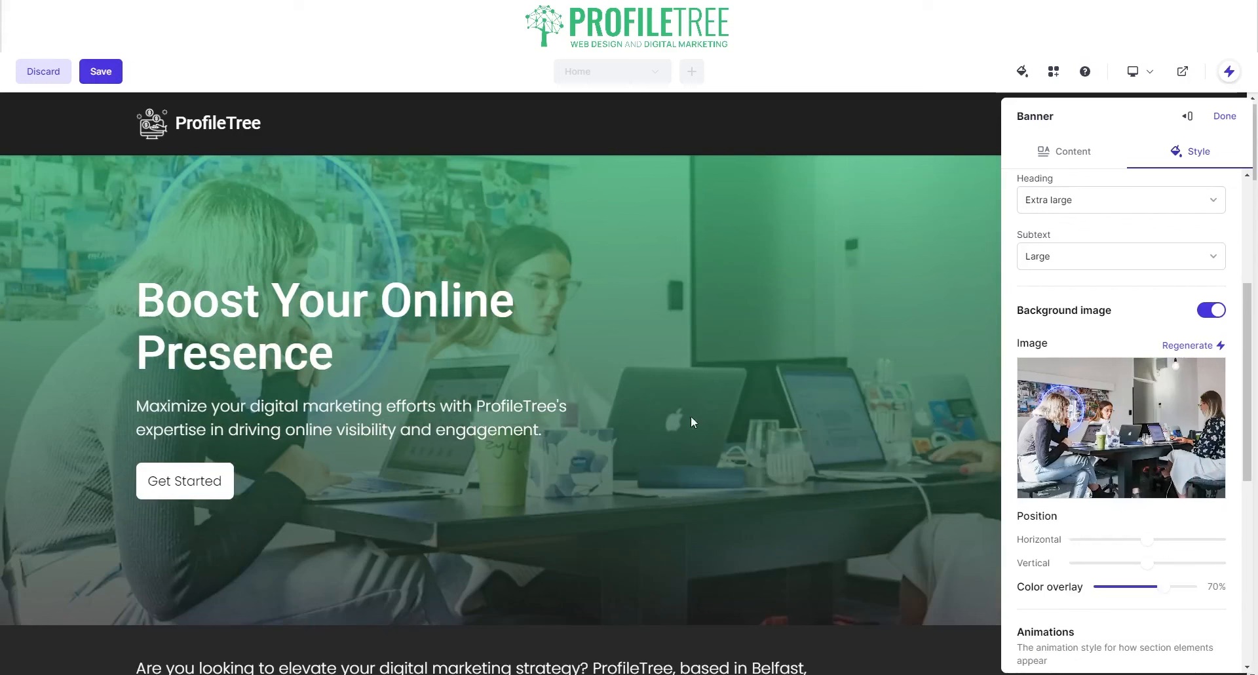
scroll(1073, 483, down, 1)
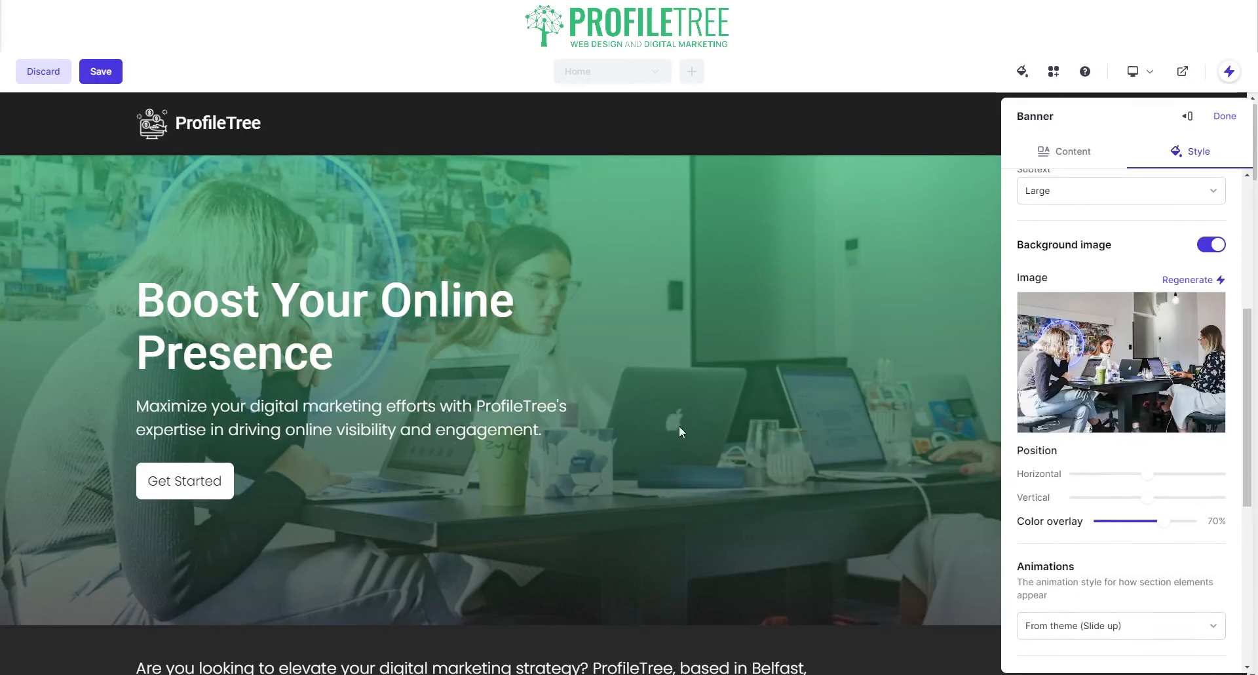
- Replace the banner image, browsing Unsplash, Shutterstock and Library, then upload and apply the office photo
mouse_move(1171, 381)
click(1068, 416)
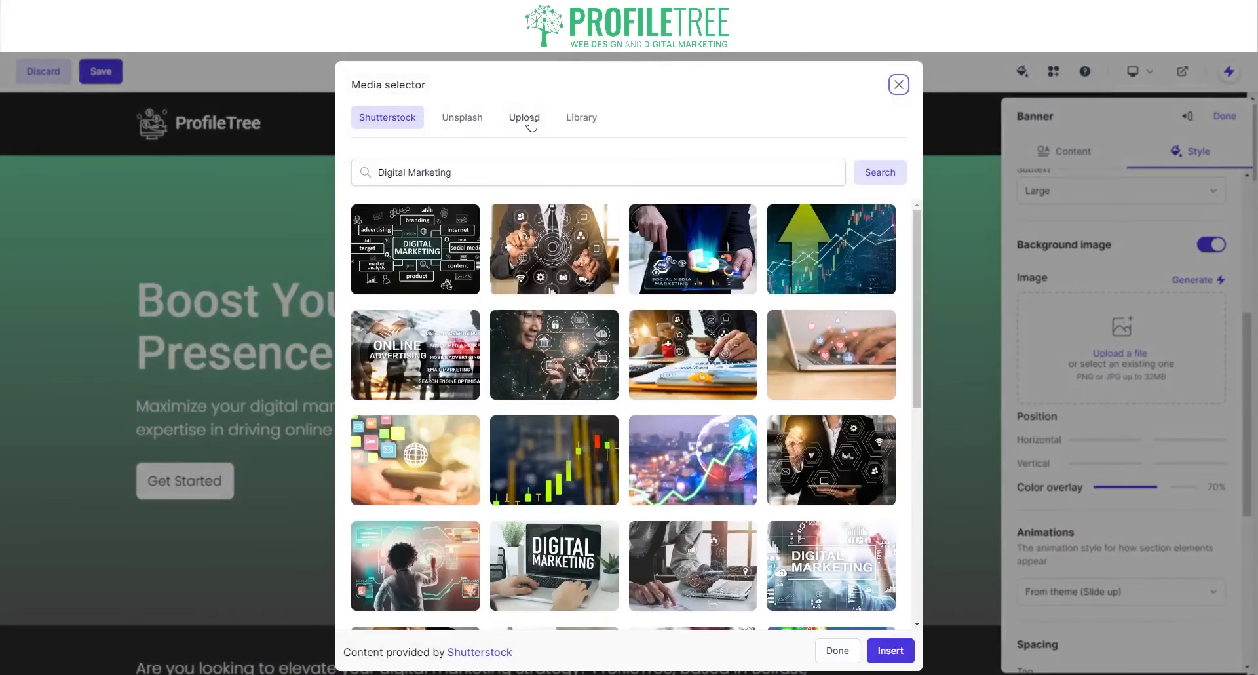
click(462, 117)
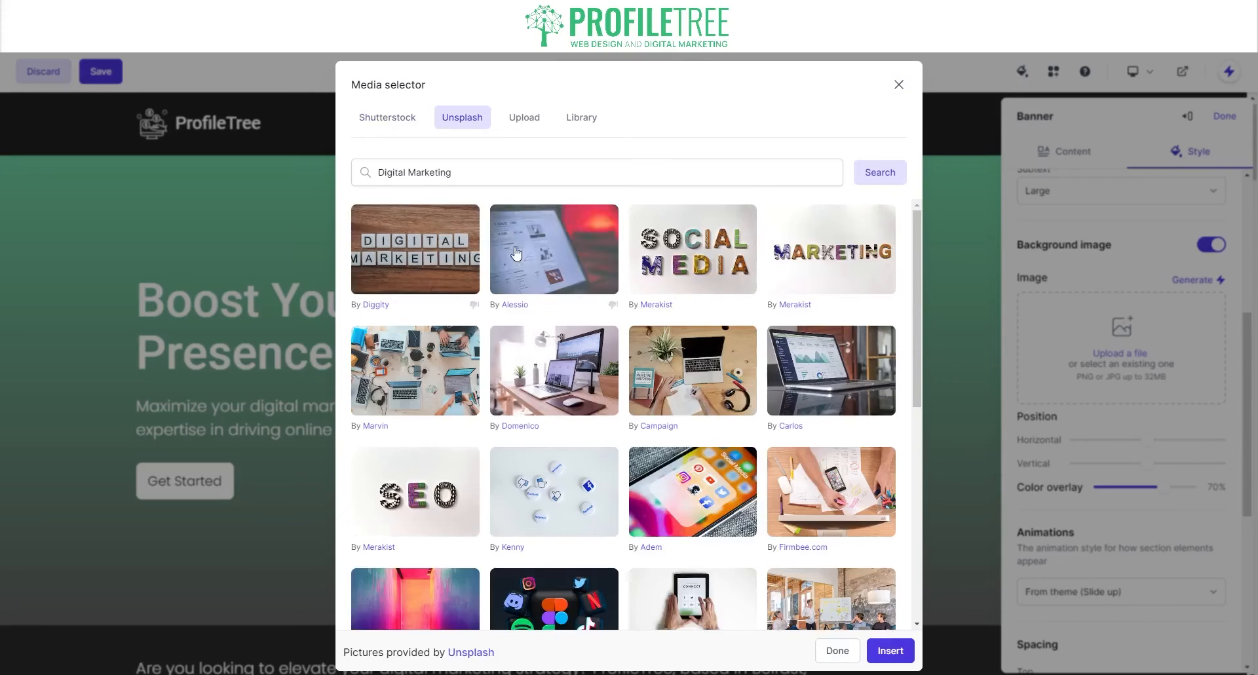
scroll(663, 478, down, 4)
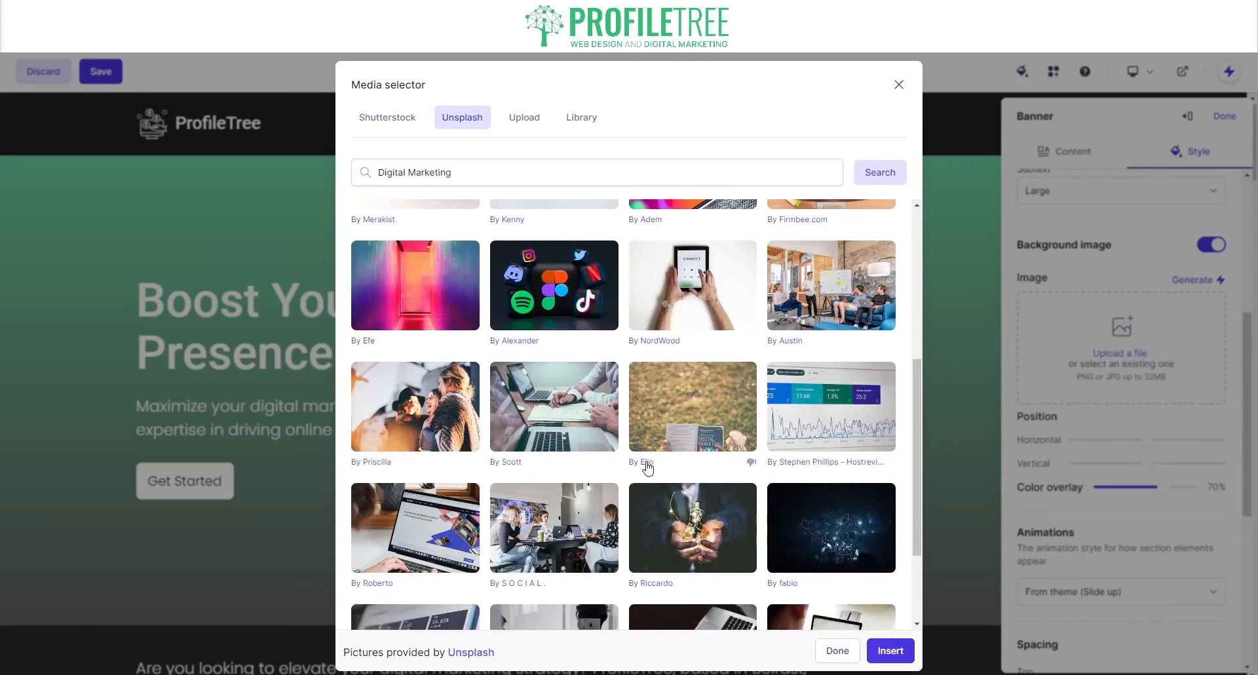
scroll(485, 235, up, 3)
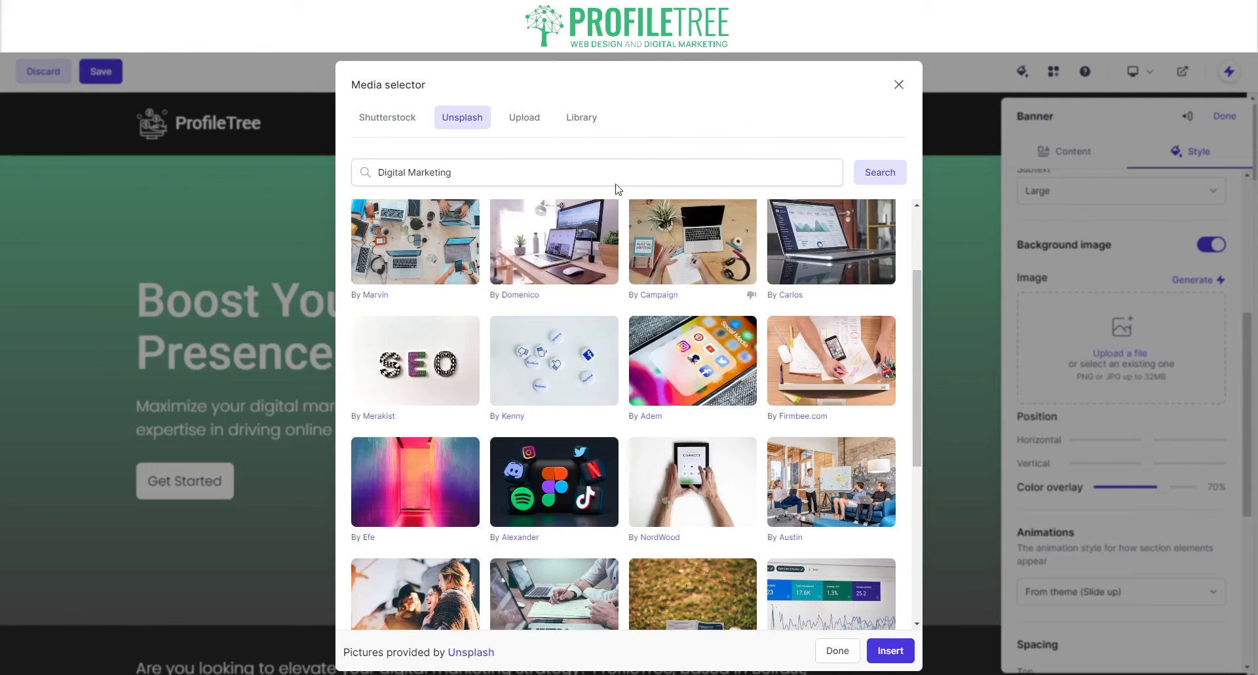
click(408, 125)
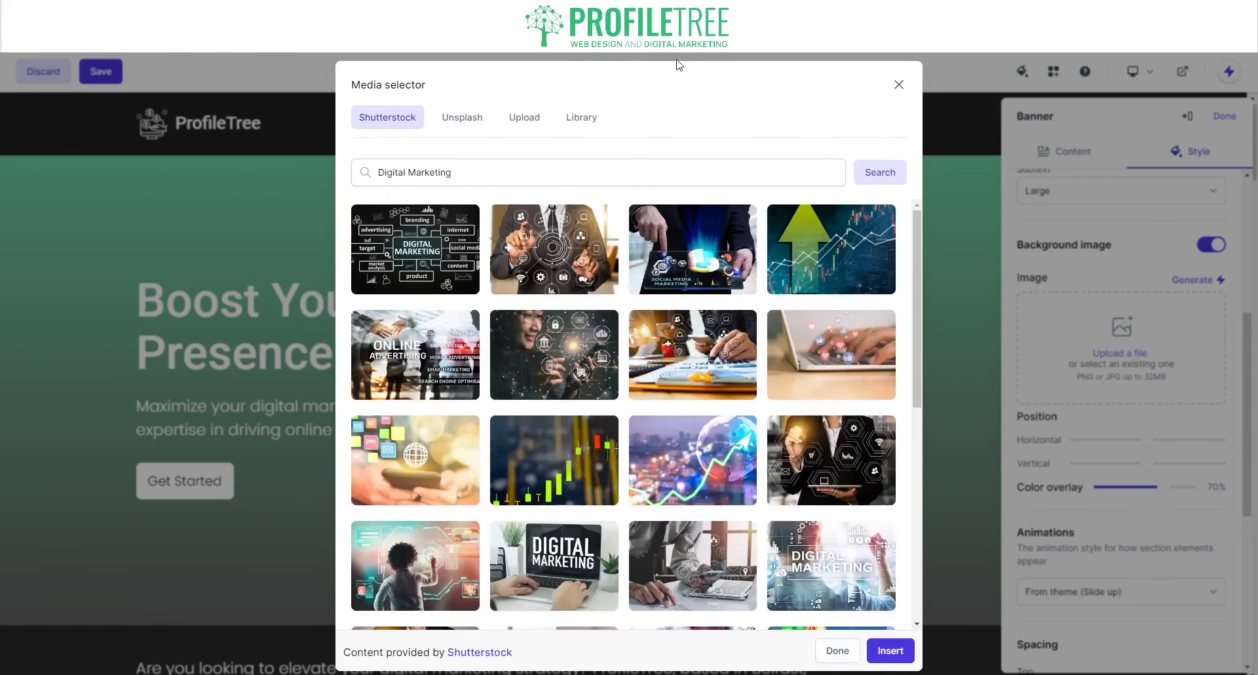
click(596, 119)
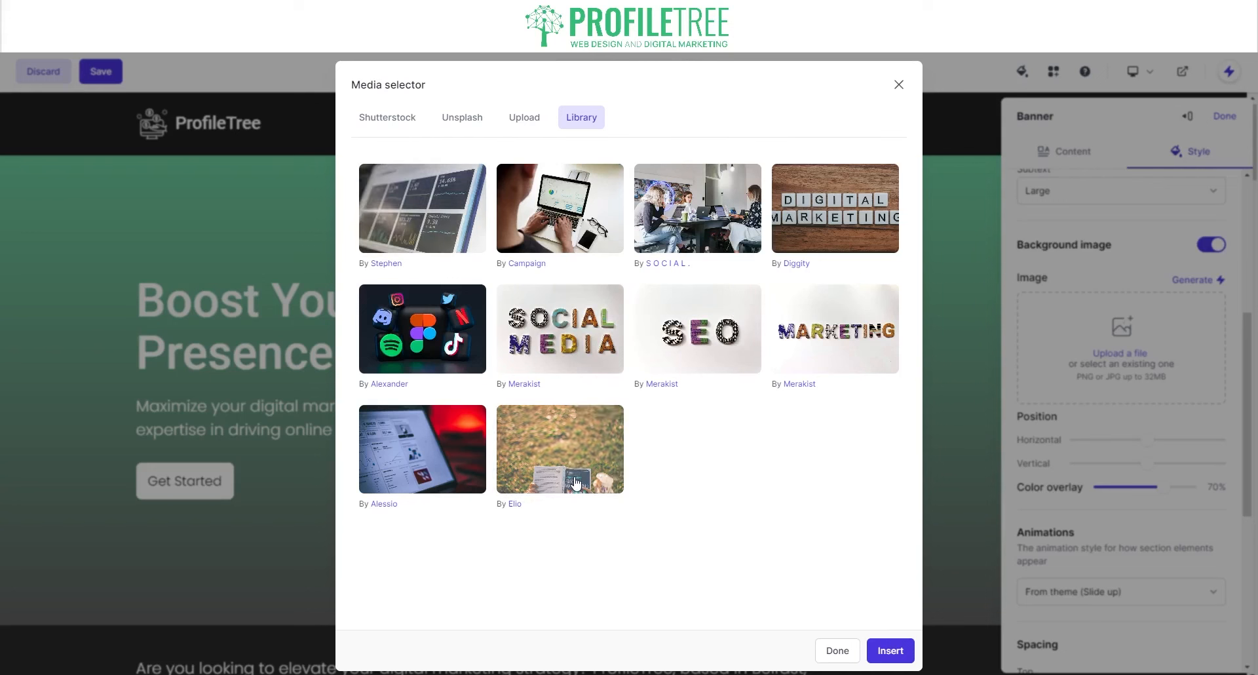
click(523, 123)
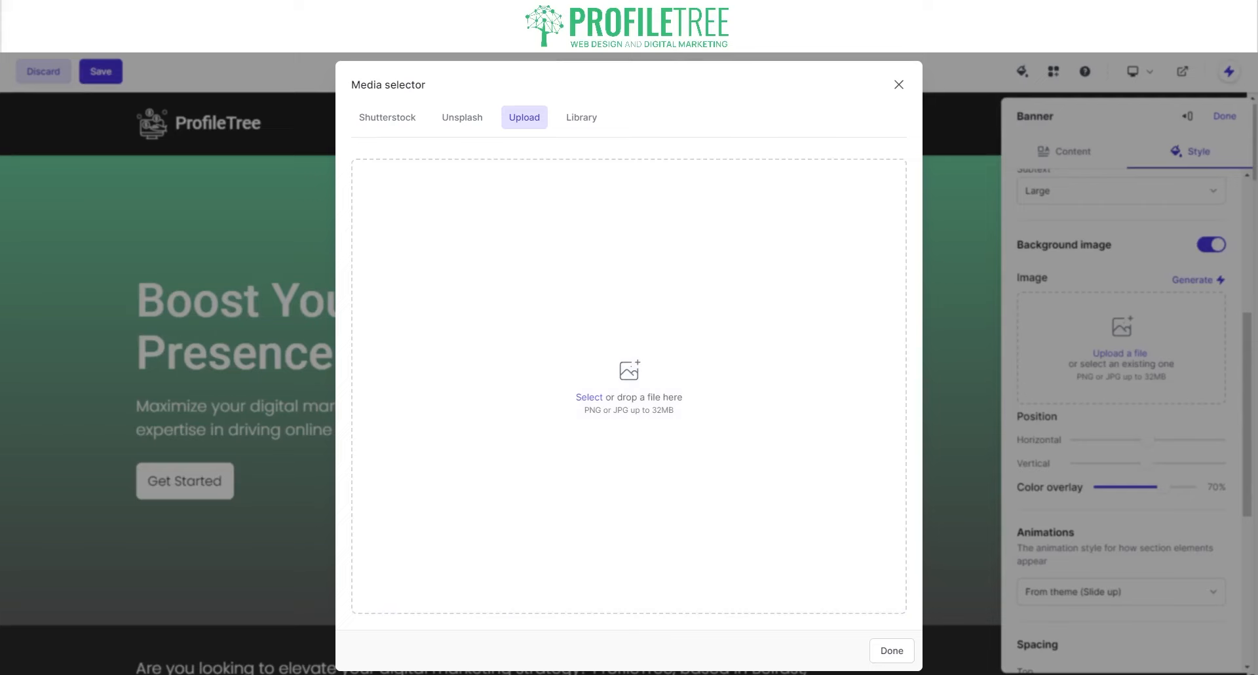
click(899, 84)
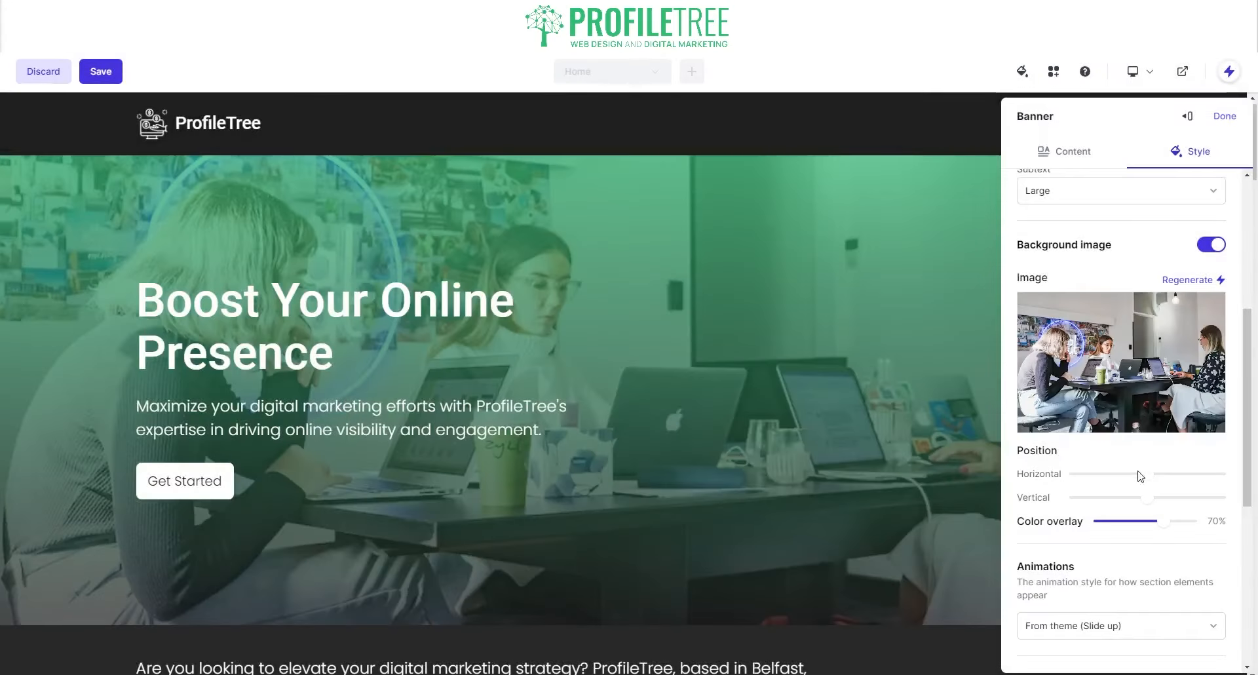
- Adjust the Color overlay slider, settling the green tint at 75%
drag(1188, 522, 1134, 529)
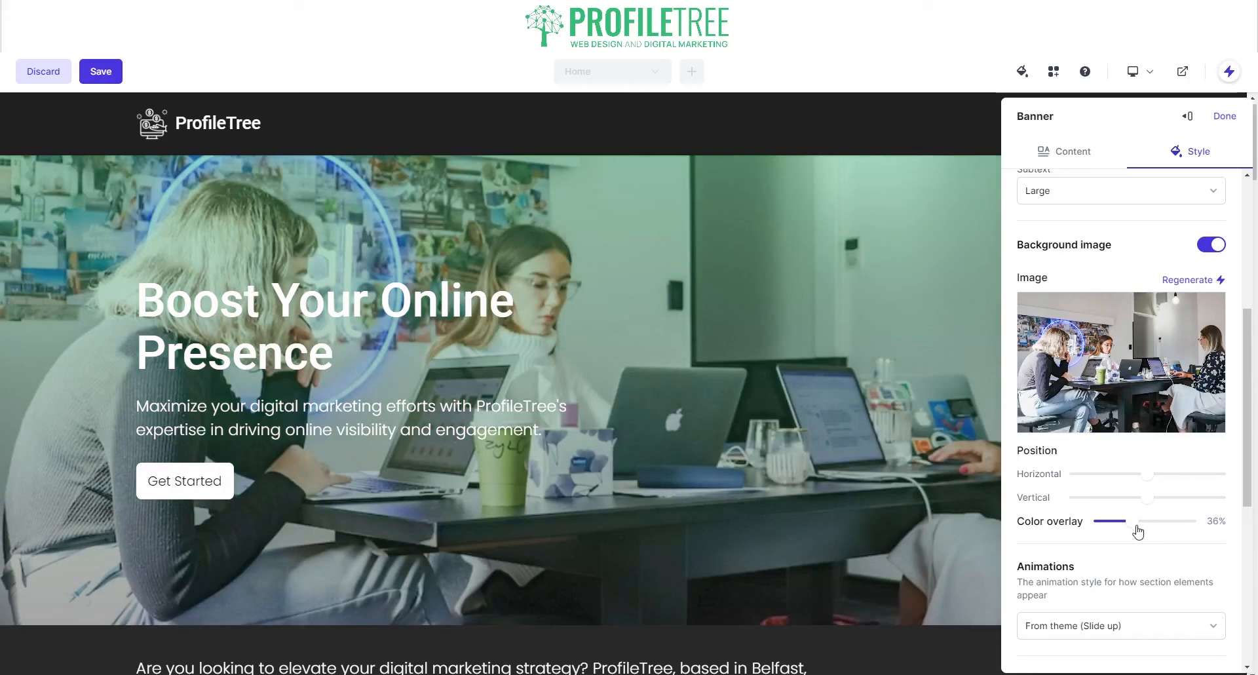
drag(1139, 533, 1169, 530)
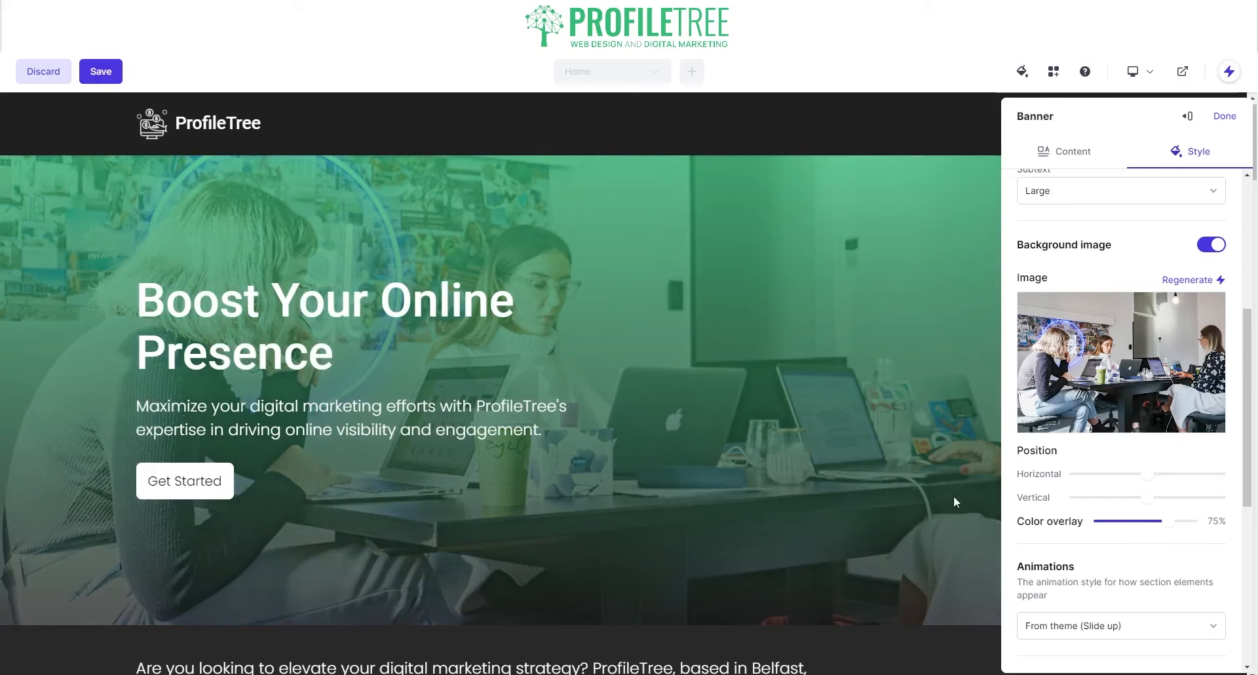
scroll(1062, 529, down, 2)
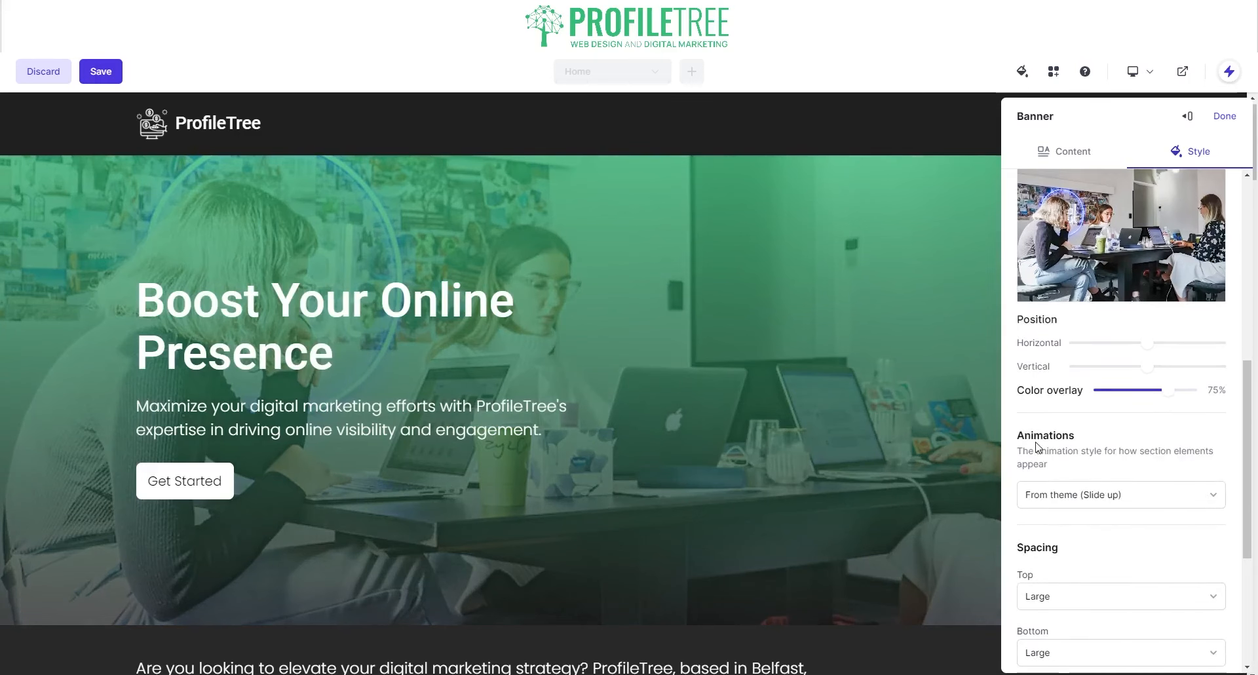
click(1083, 500)
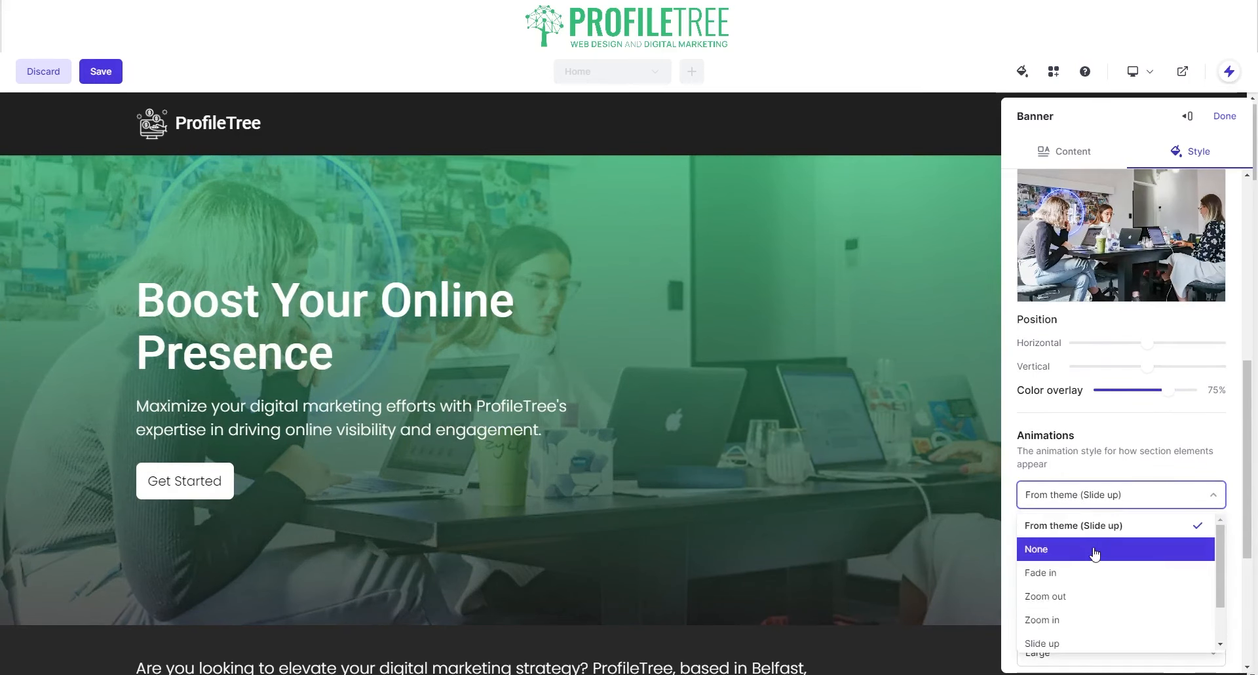
scroll(1072, 590, down, 1)
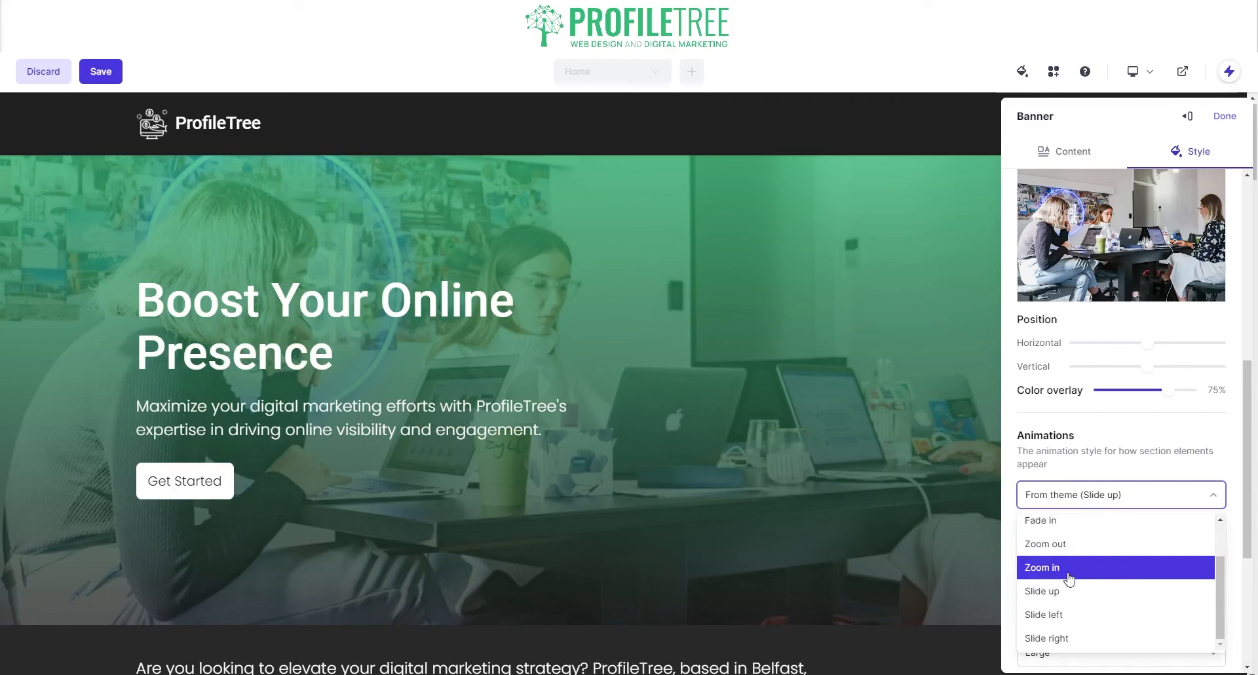
scroll(1040, 498, down, 2)
click(1068, 337)
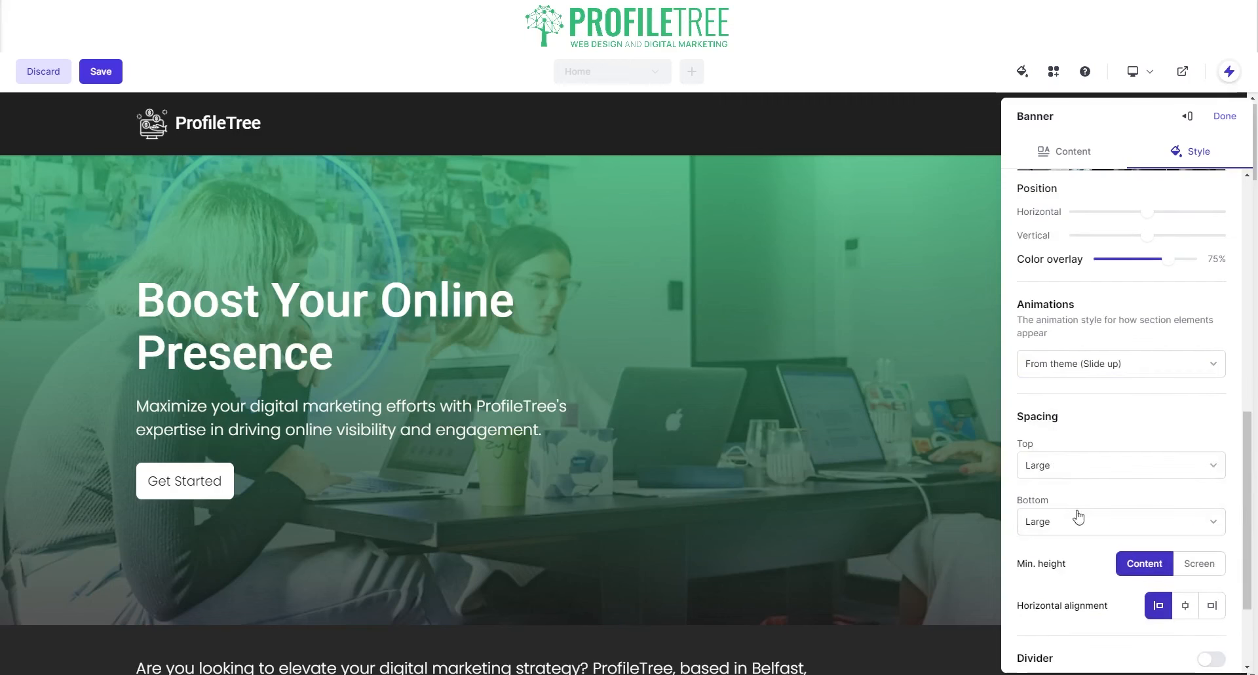
scroll(1078, 560, down, 2)
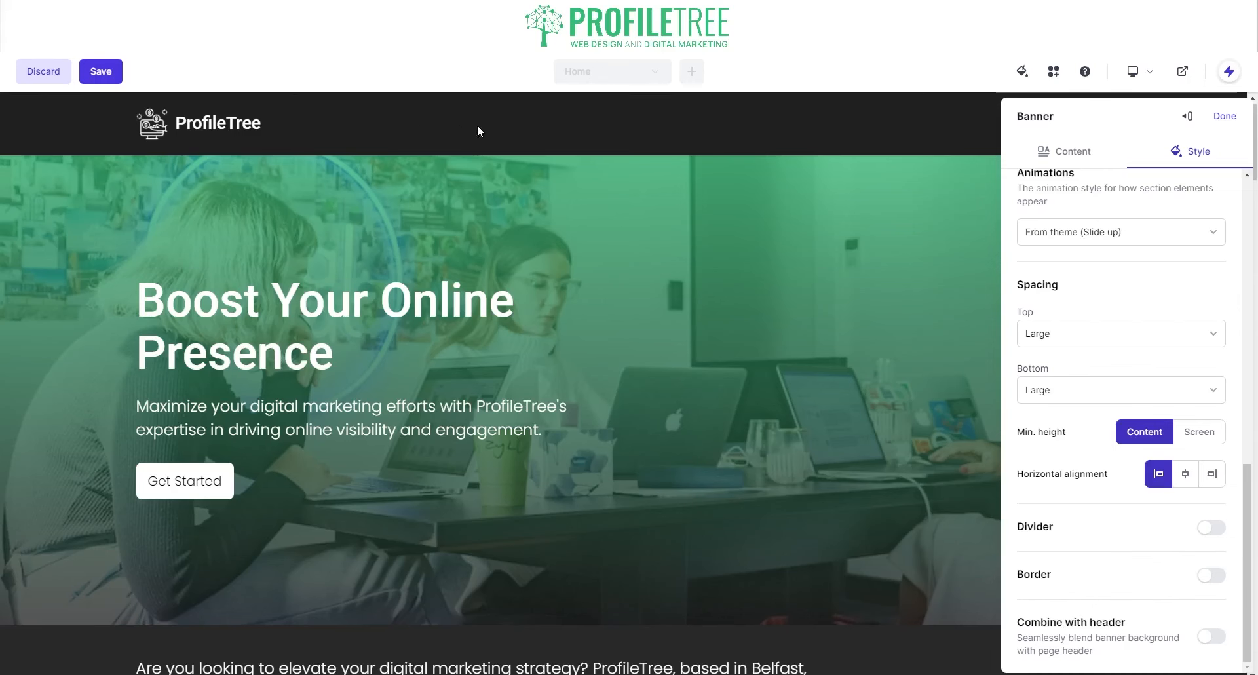
- Turn Combine with header on, leave Border off, and close the banner settings with Done
click(1211, 636)
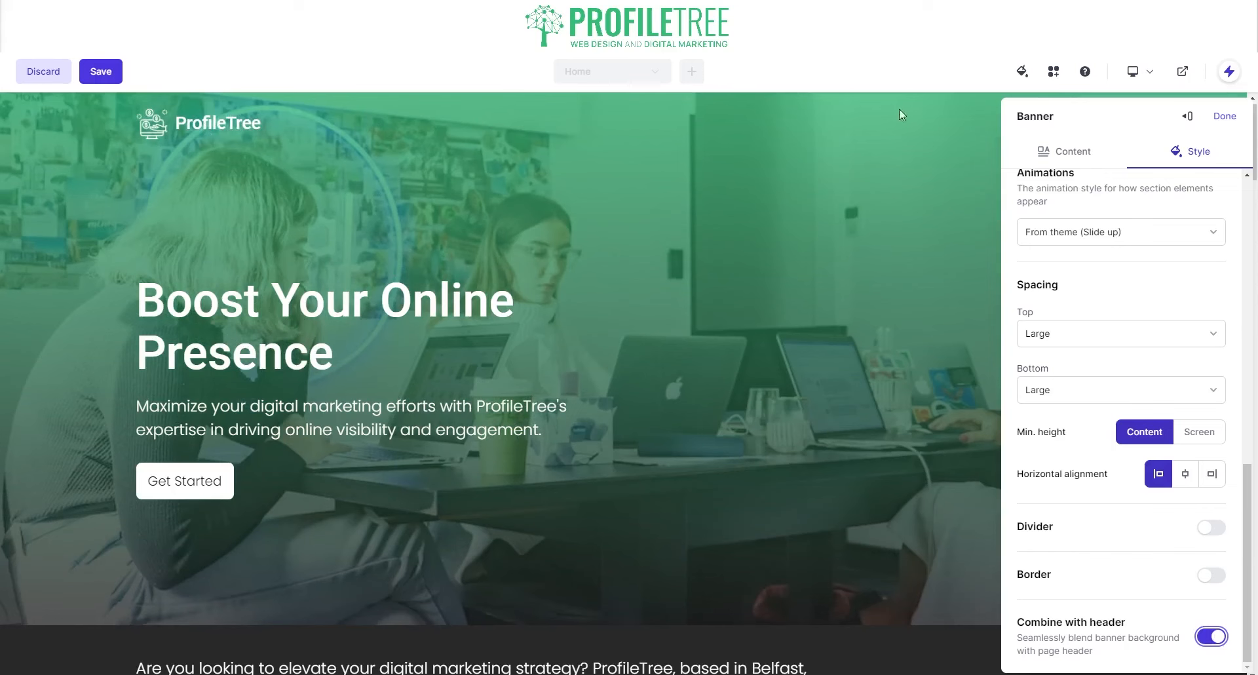
click(1214, 642)
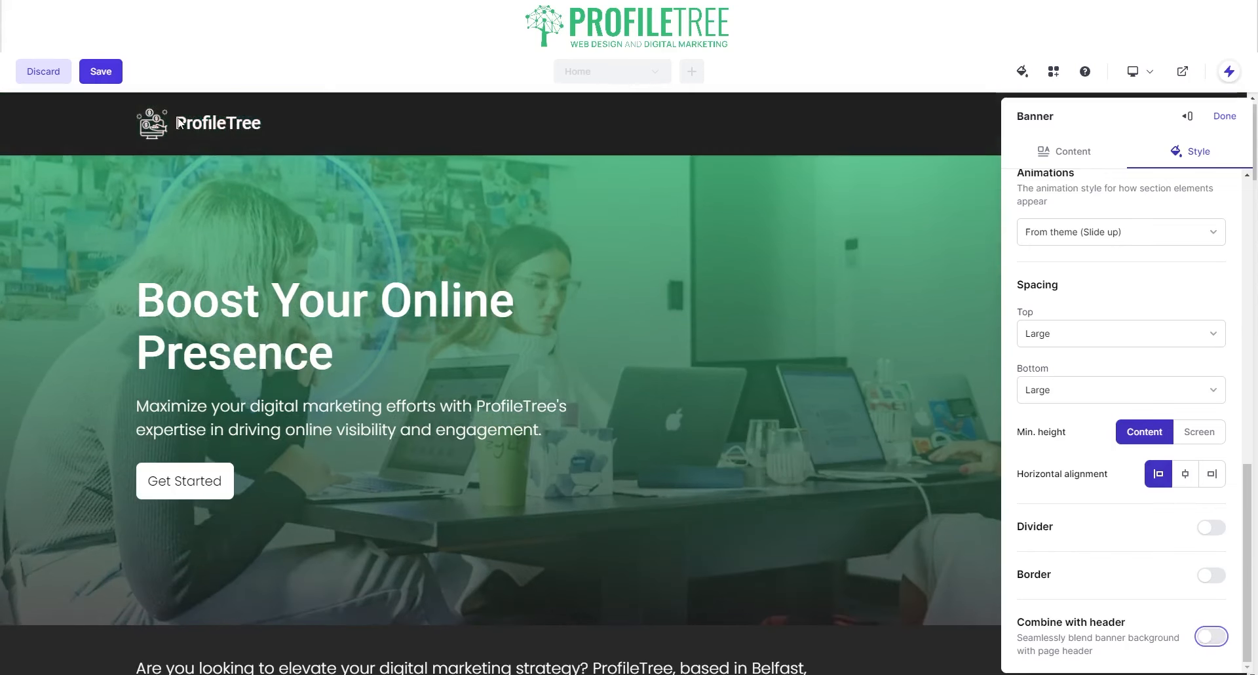
click(1210, 637)
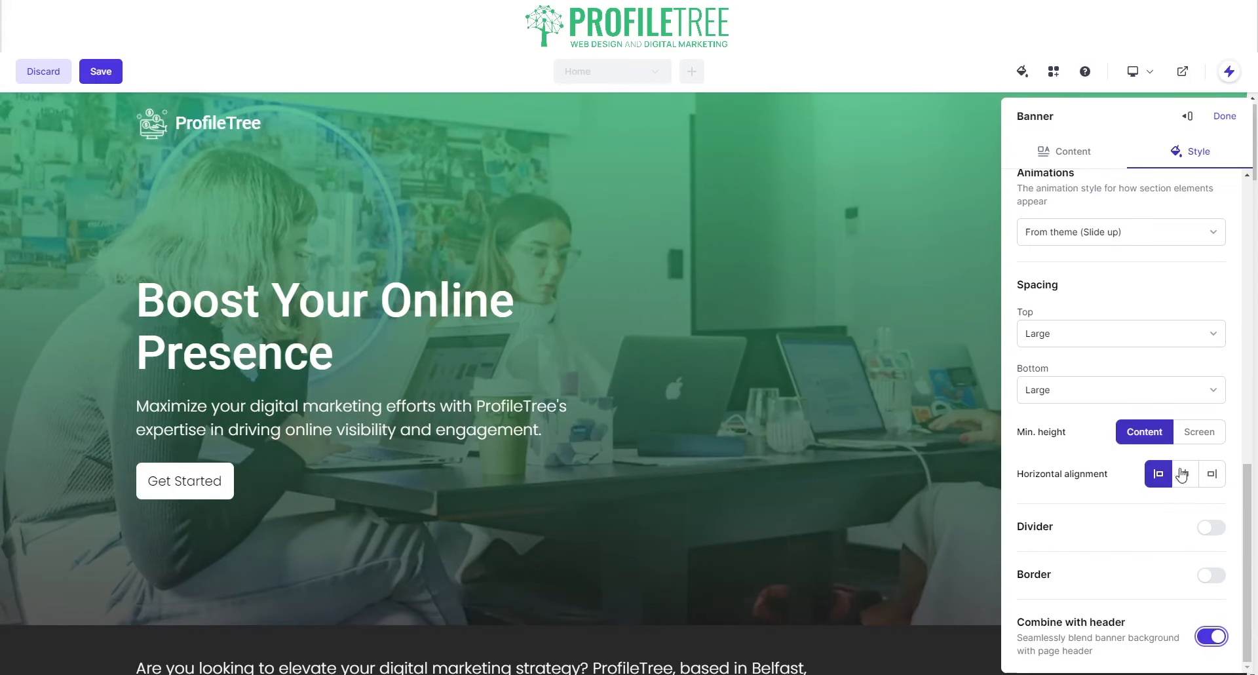
click(1212, 575)
click(1211, 575)
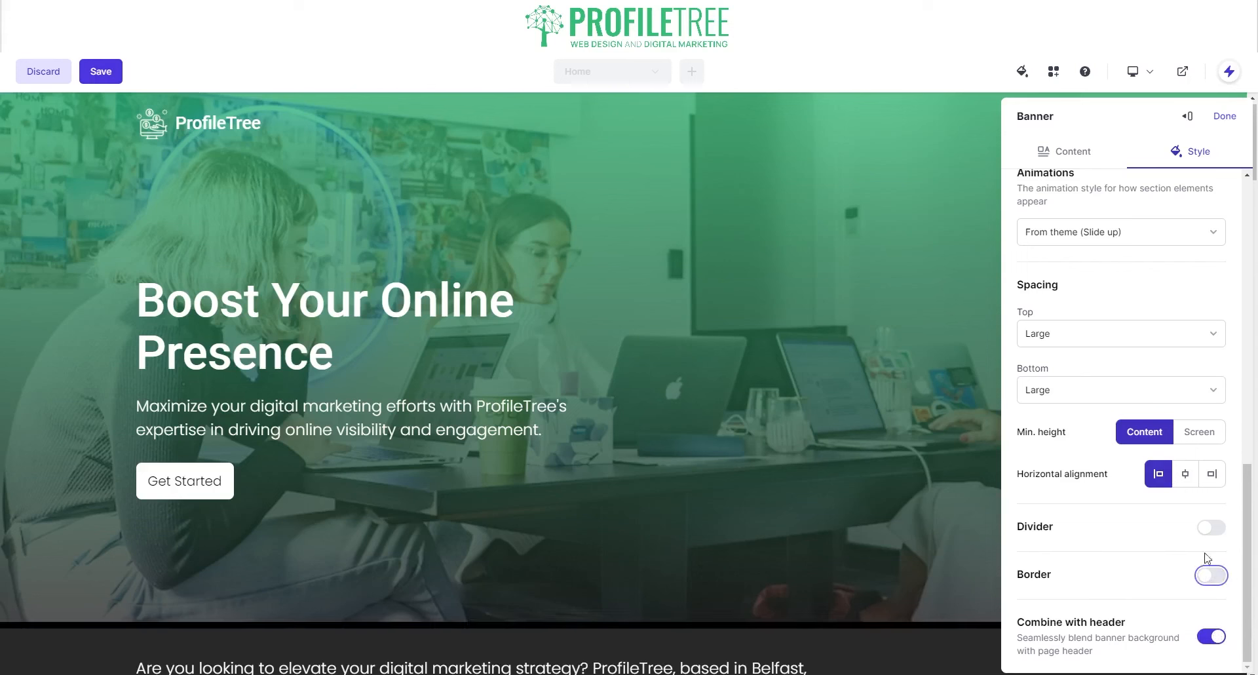
click(1224, 116)
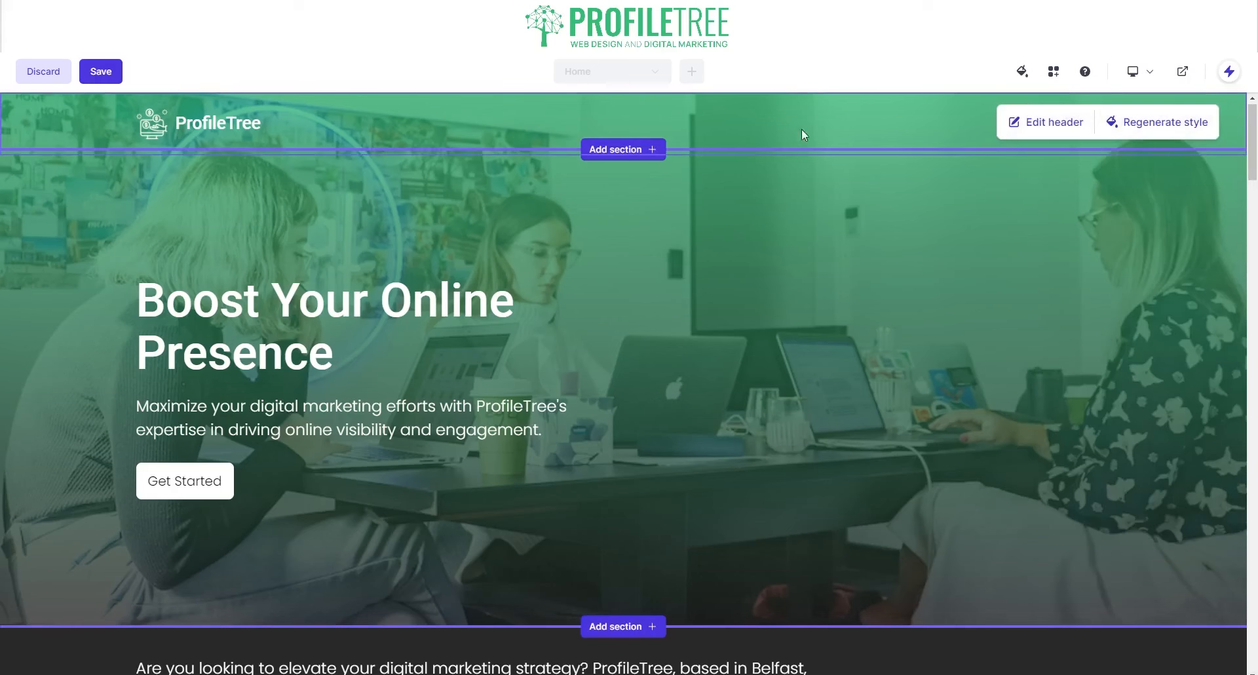
- Regenerate the header style several times, ending with a centred logo layout
click(1146, 123)
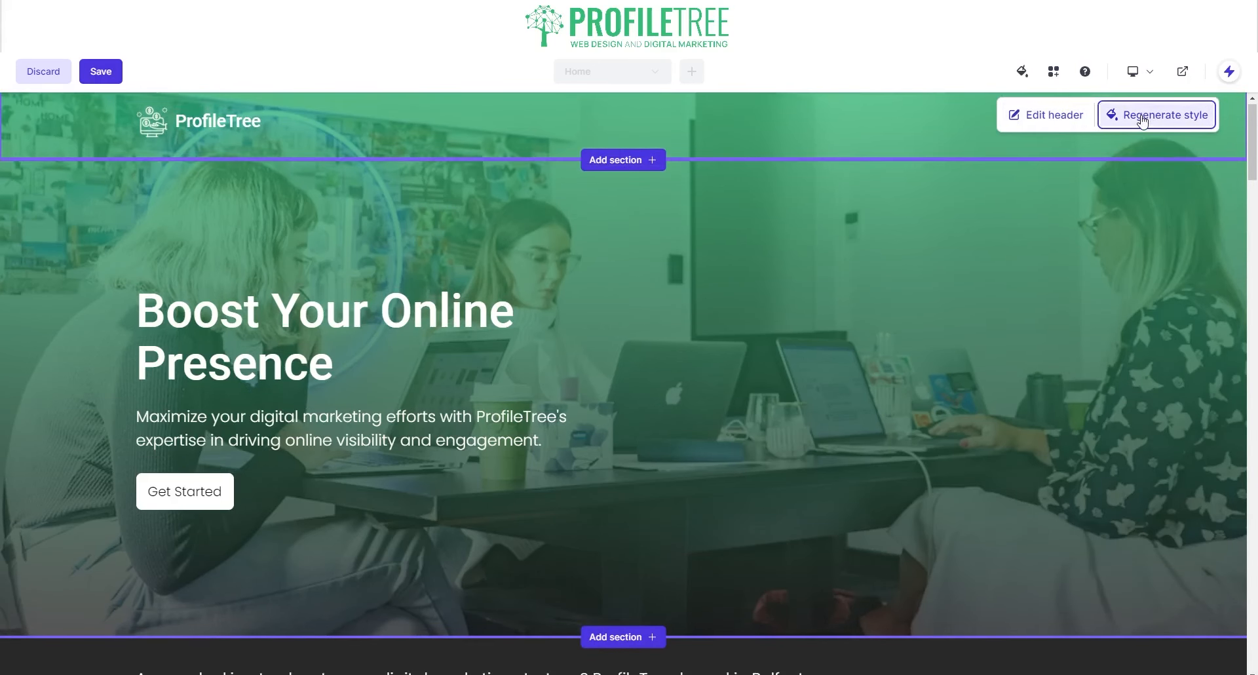
click(1143, 121)
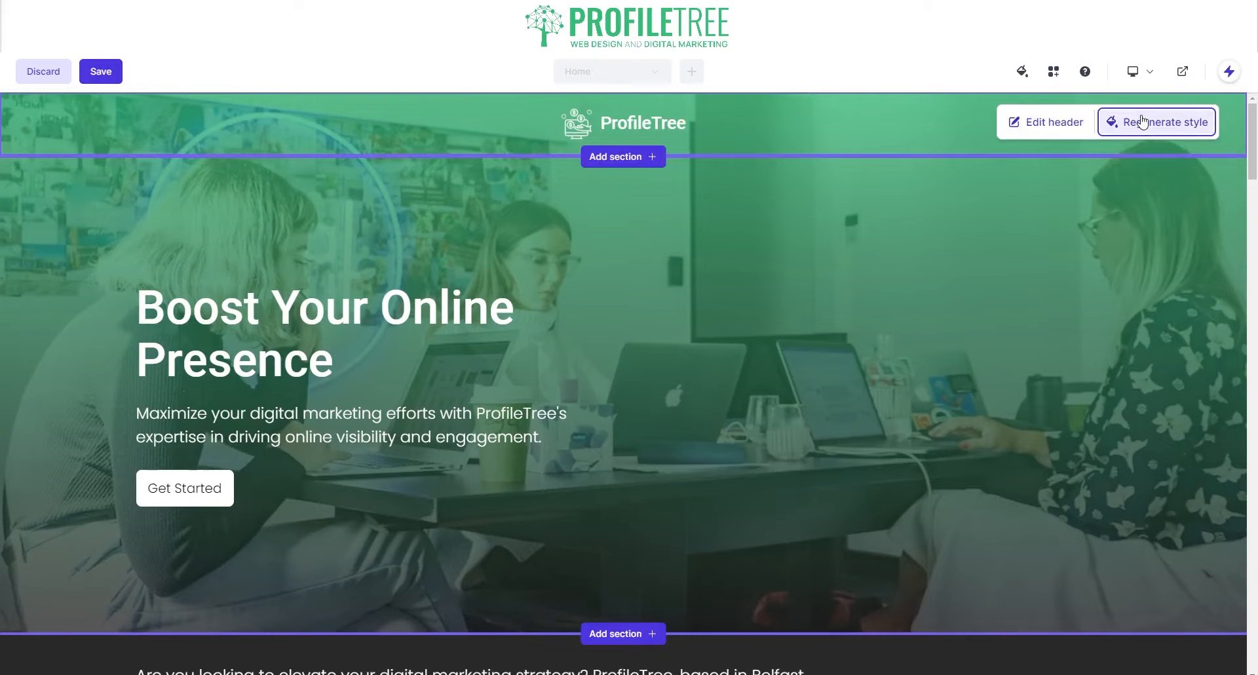
click(1142, 122)
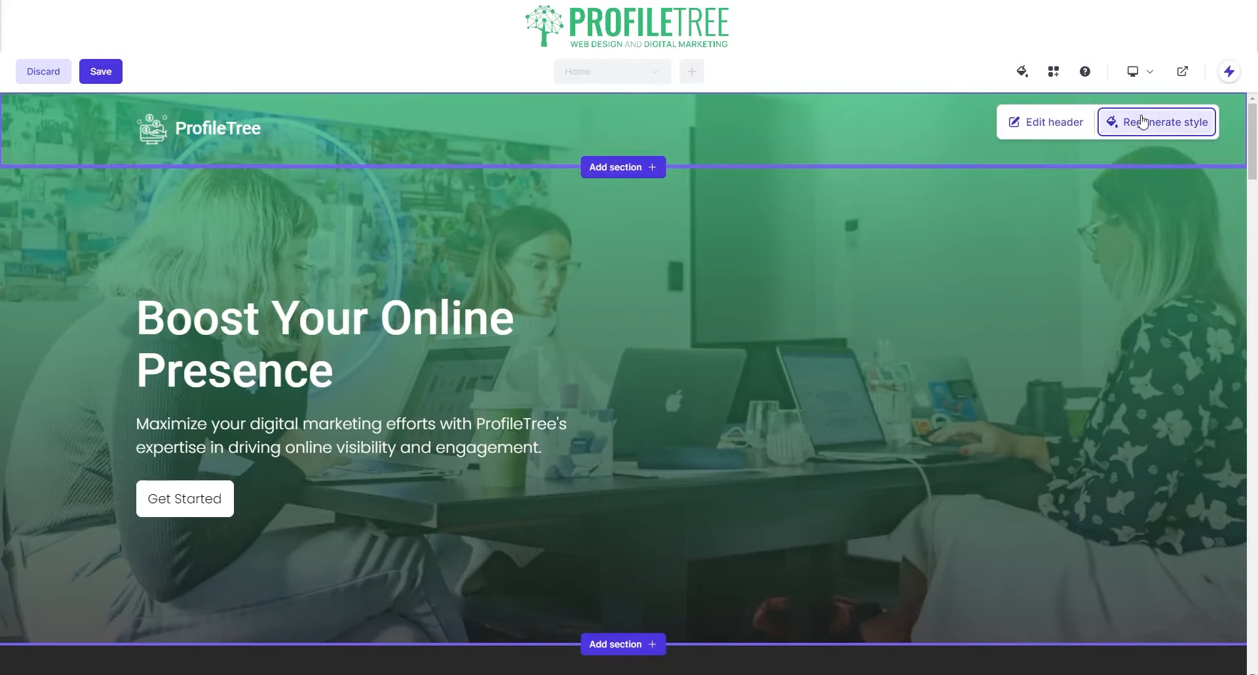
click(1143, 121)
- In the header's Logo settings, replace the logo's icon image
click(1048, 122)
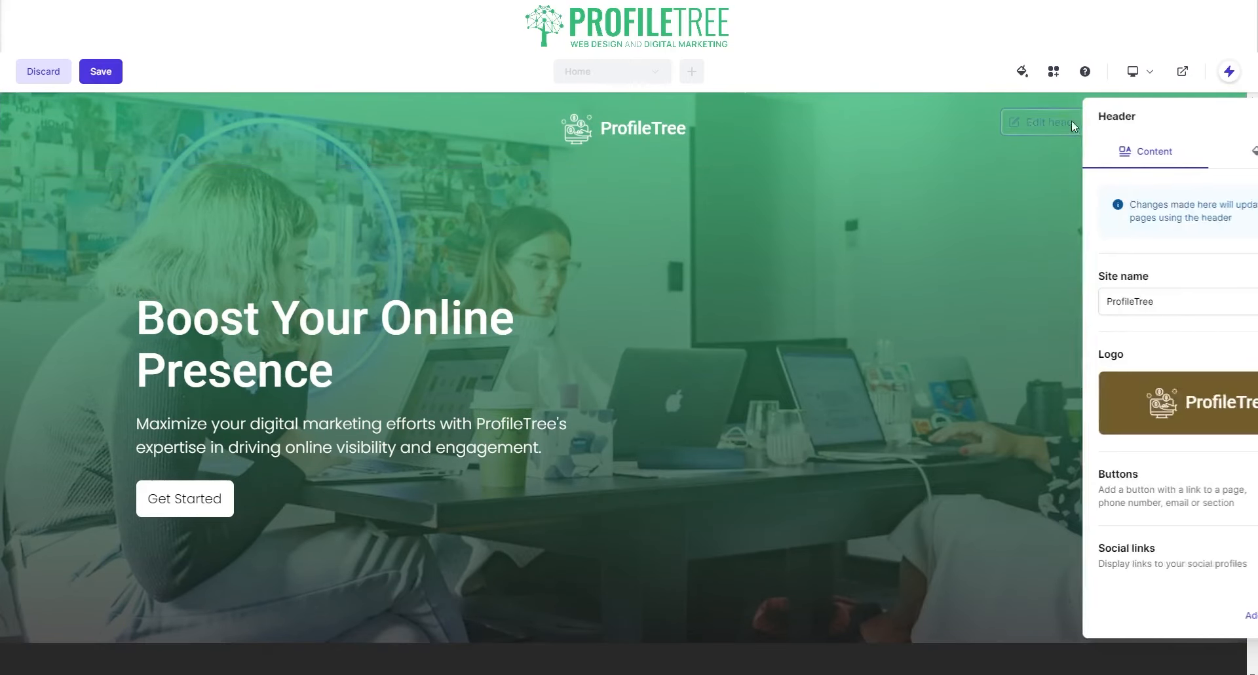
click(1226, 354)
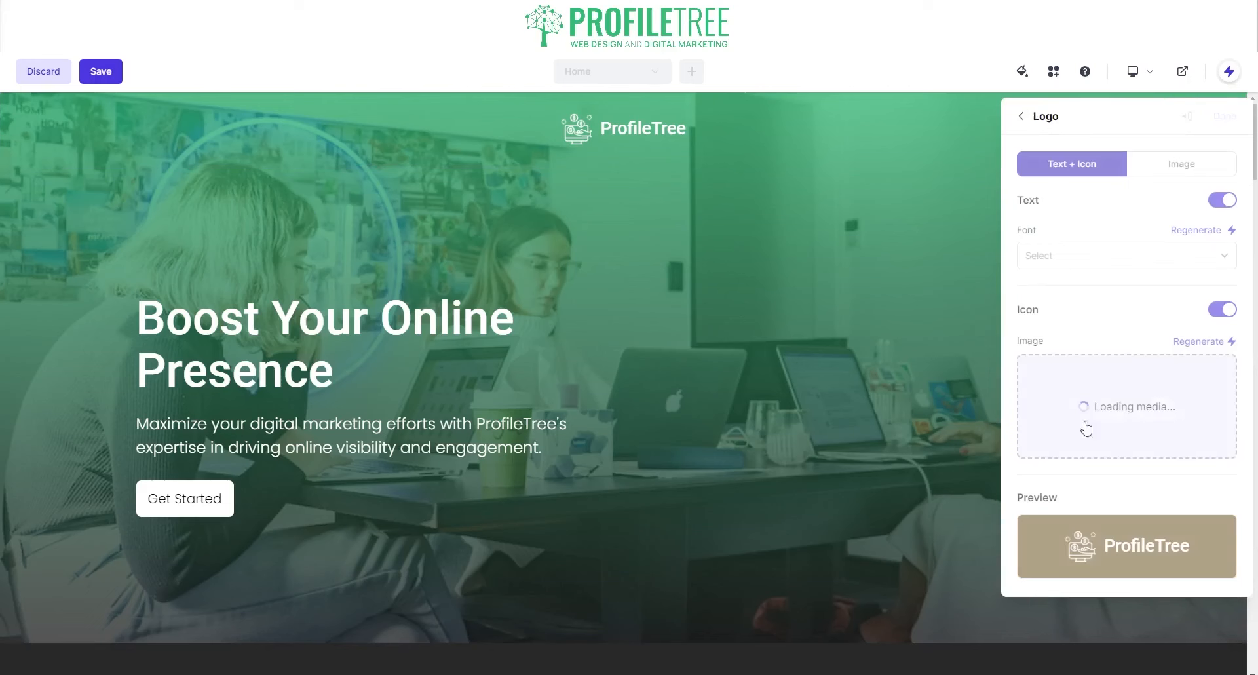
mouse_move(1130, 449)
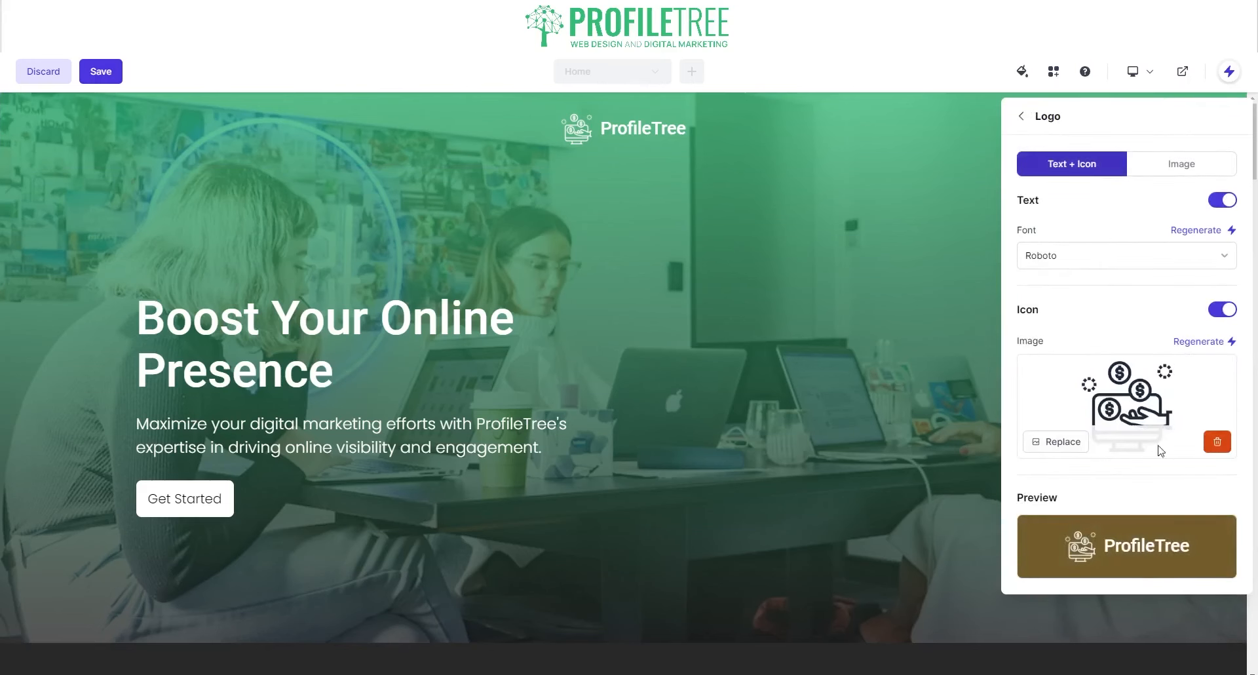
click(1078, 445)
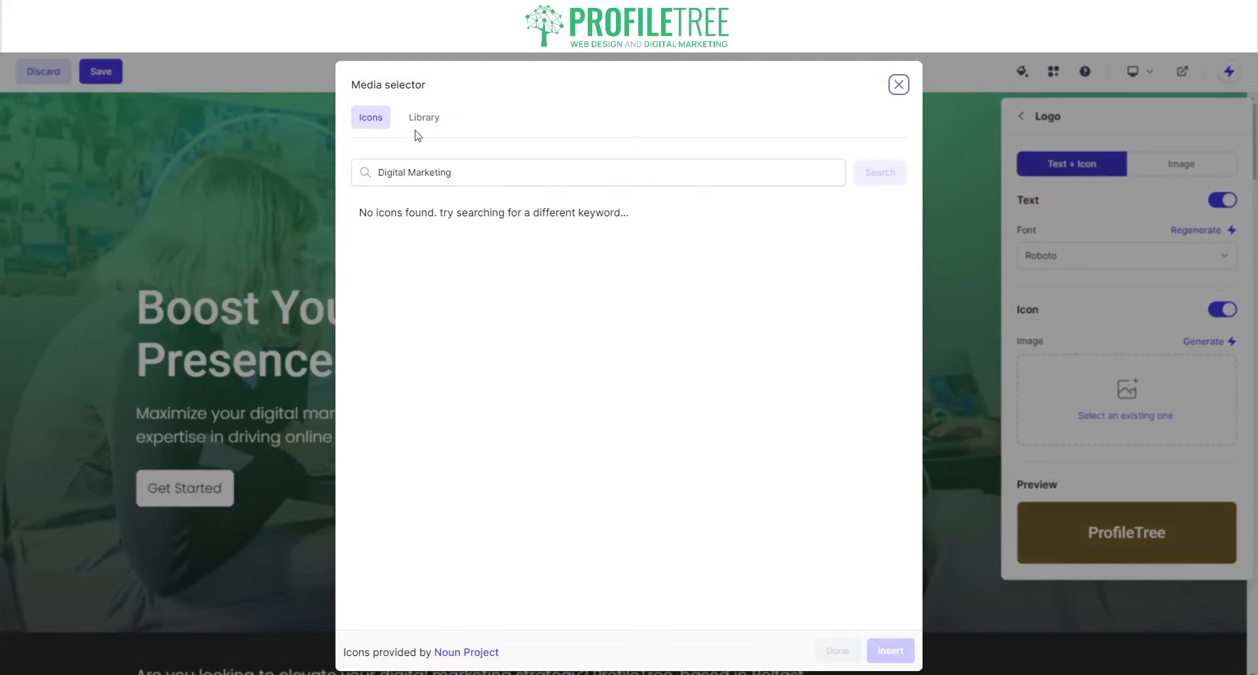
- Trim the icon search from 'Digital Marketing' to 'Marketing' and run it
click(417, 122)
click(372, 124)
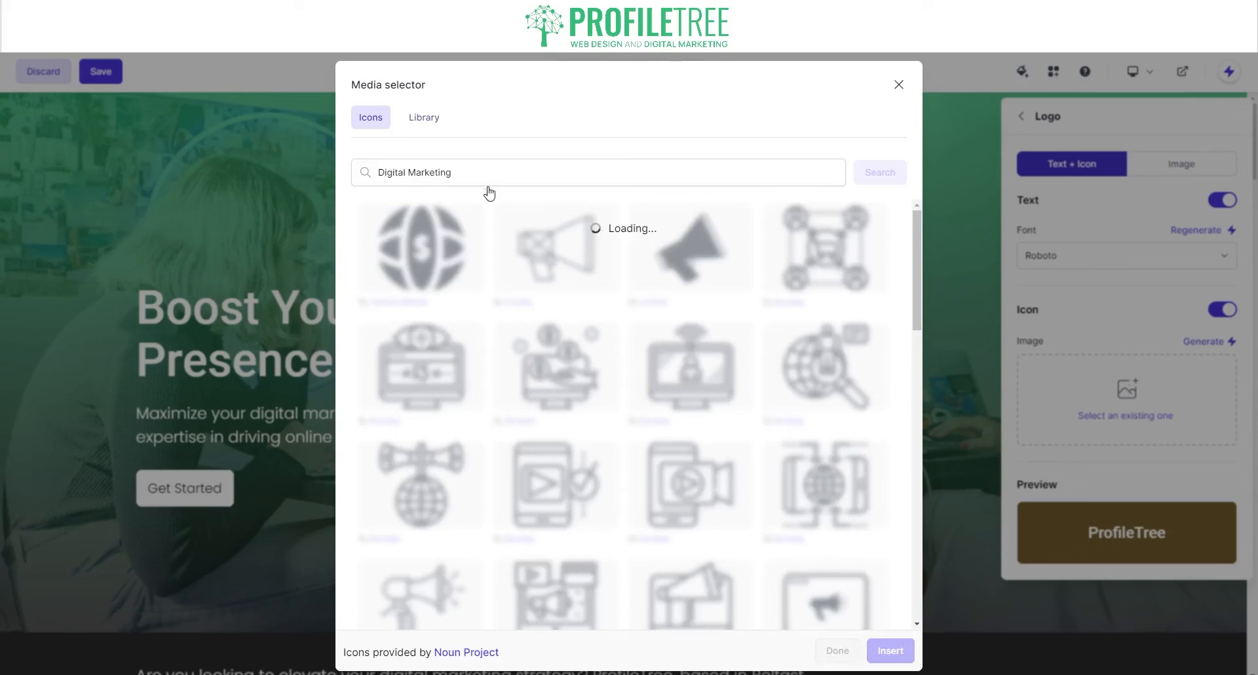
click(459, 180)
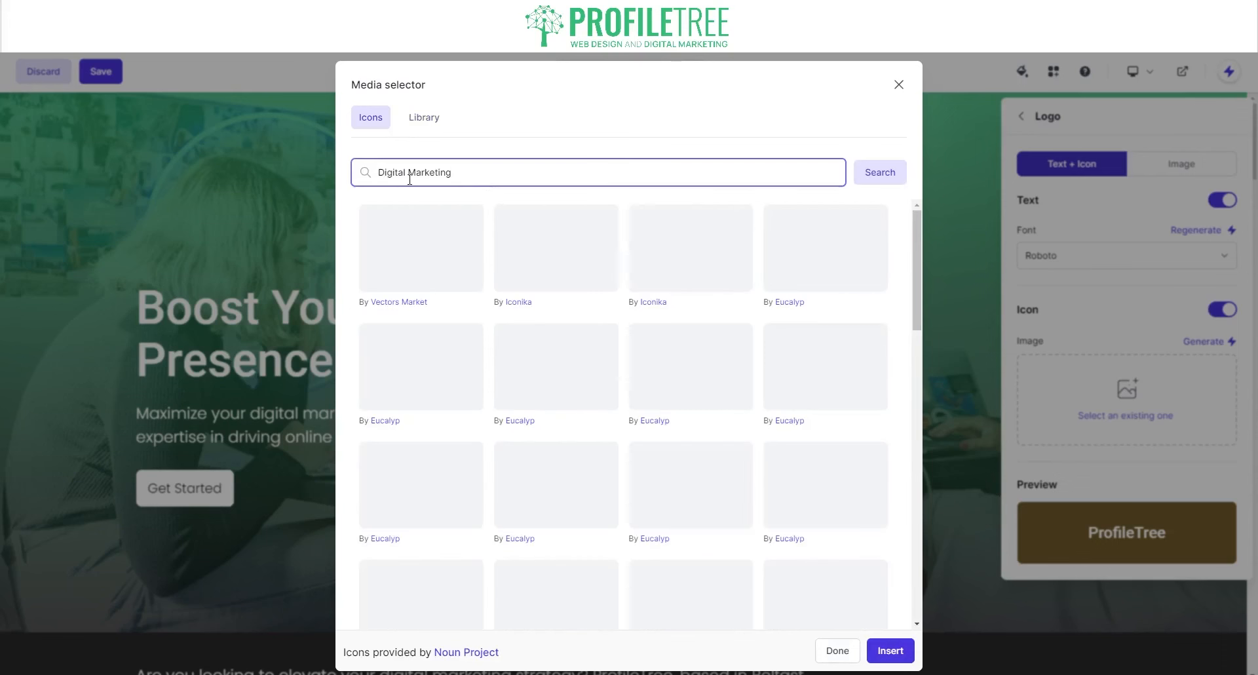
drag(409, 178, 361, 176)
key(BackSpace)
scroll(613, 305, down, 5)
scroll(609, 315, down, 4)
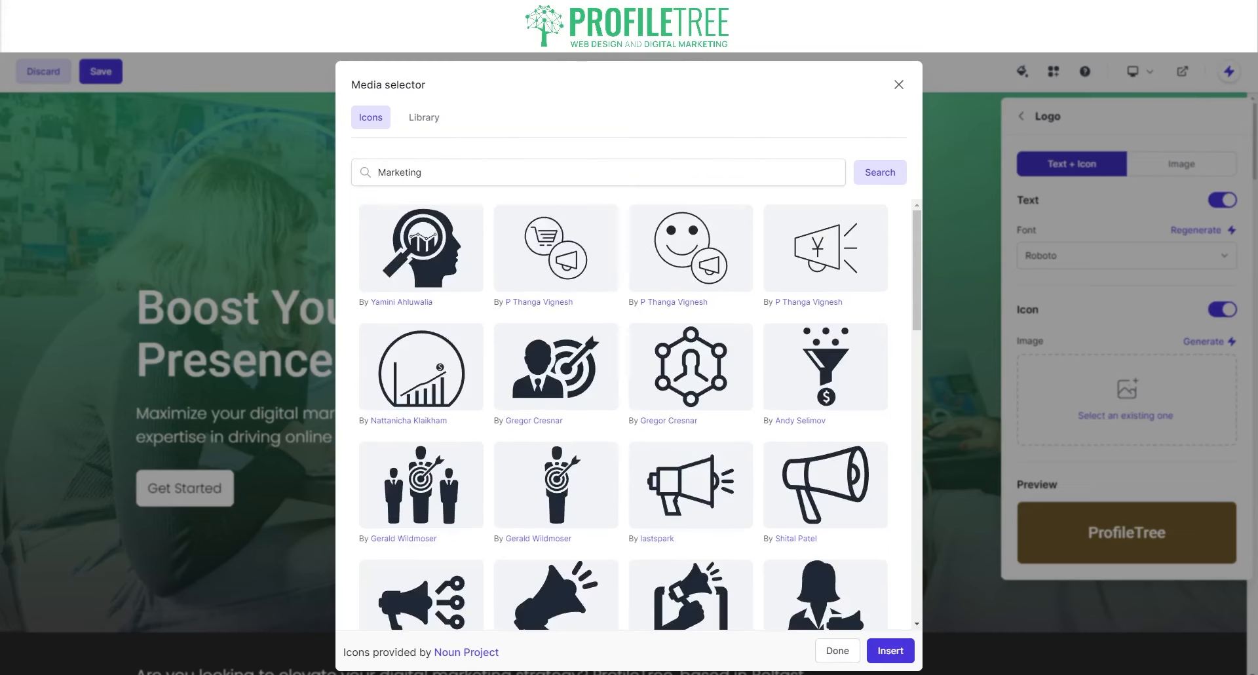
click(576, 172)
key(Return)
- Replace the search term 'Marketing' with 'tree'
click(535, 176)
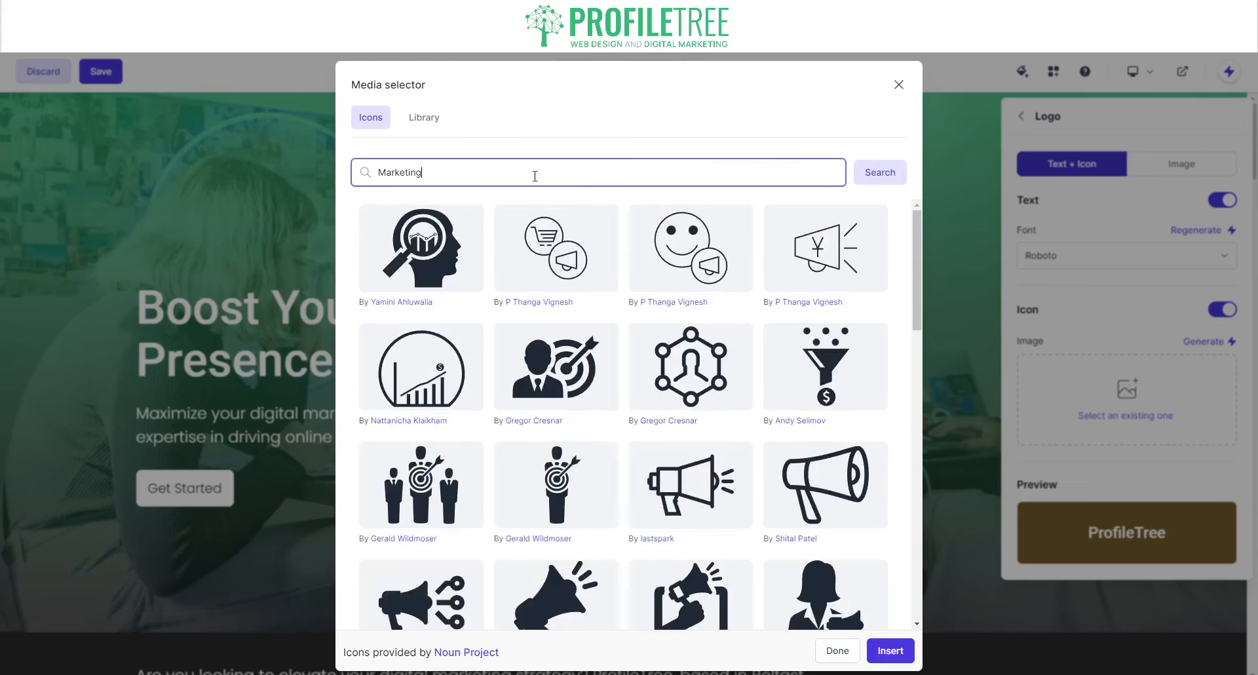
double_click(465, 181)
text(tree)
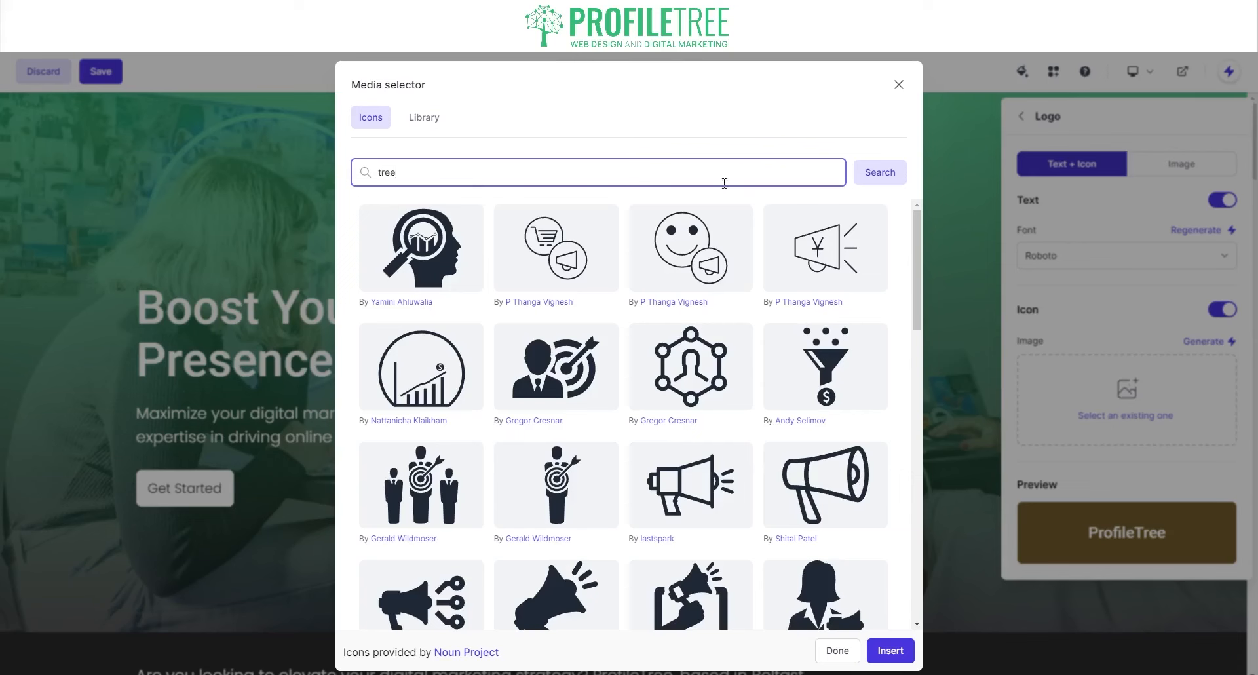
- Insert the leafy tree icon from the 'tree' search results into the logo
click(871, 173)
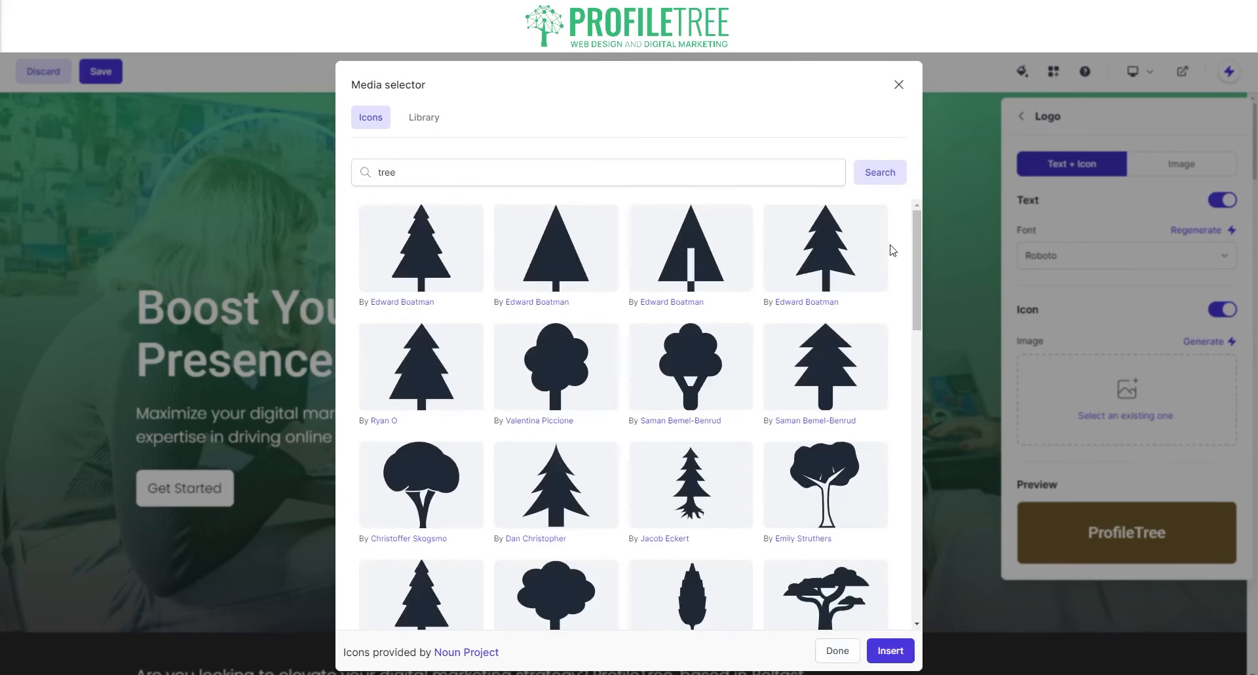
scroll(620, 432, down, 8)
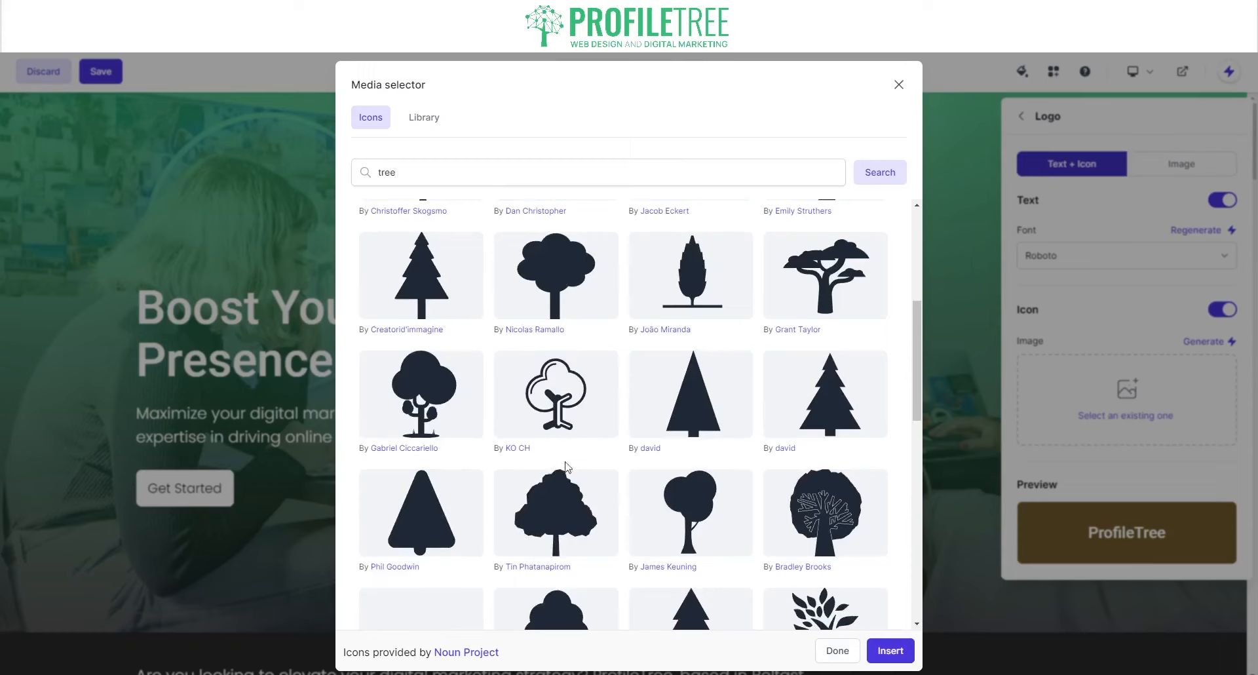
click(802, 388)
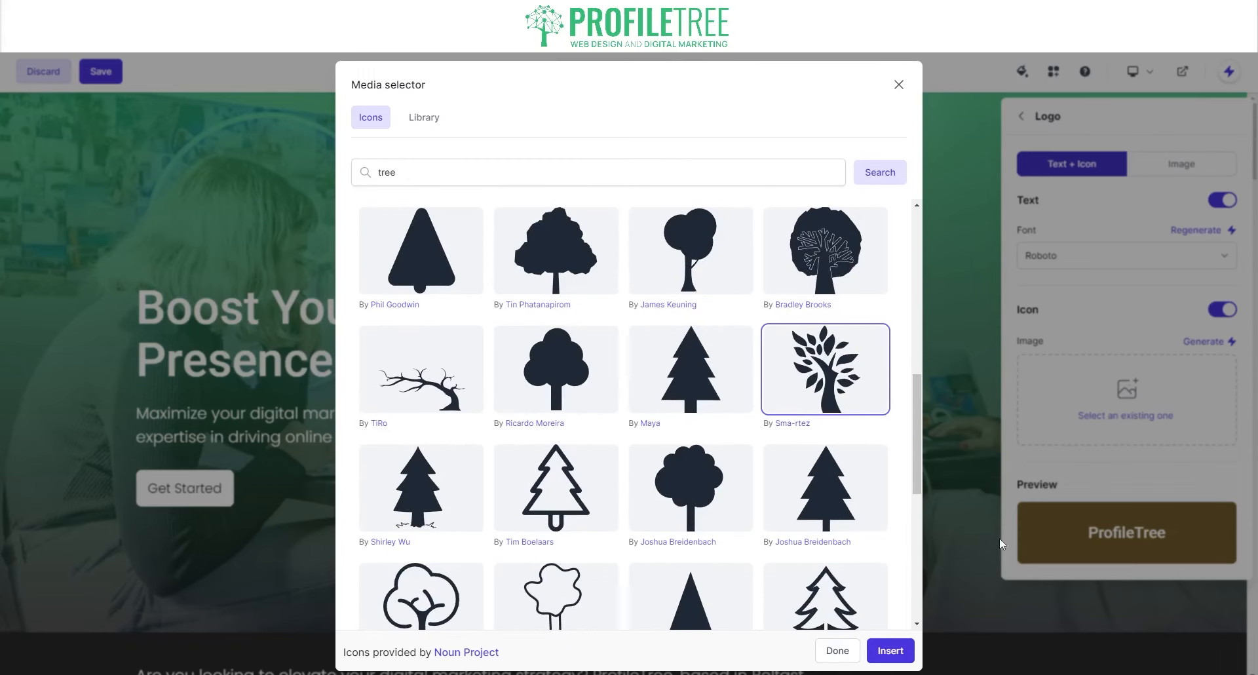
click(897, 652)
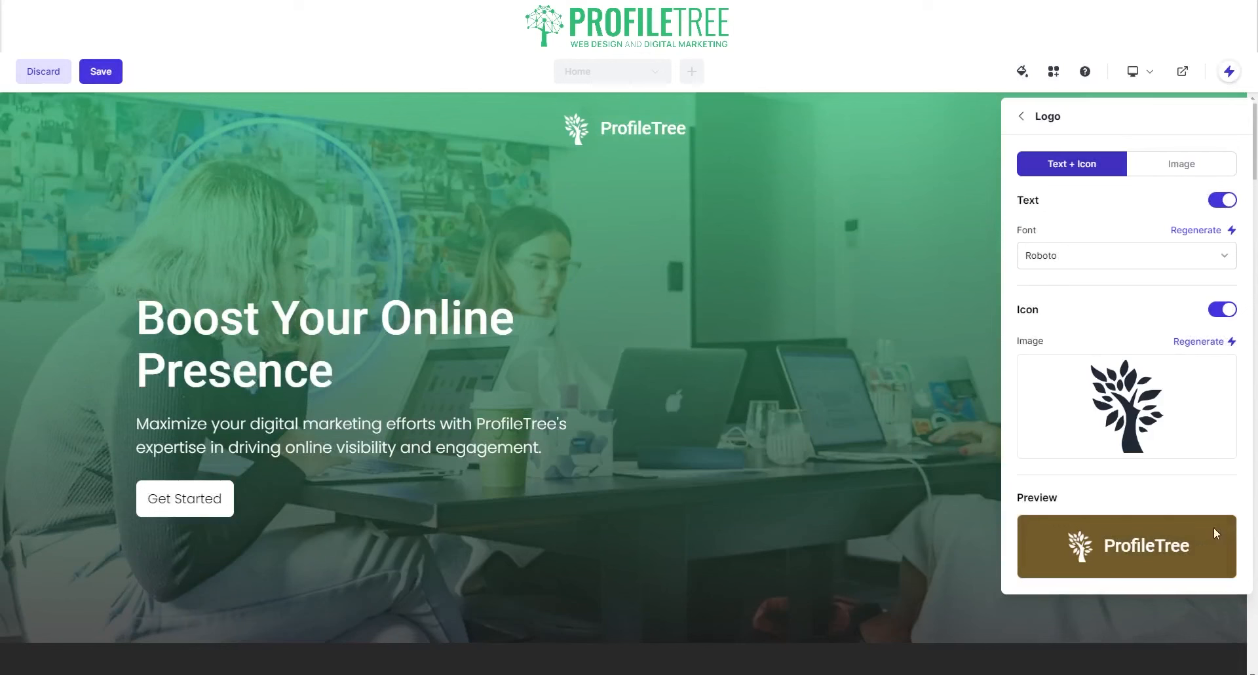
click(1104, 259)
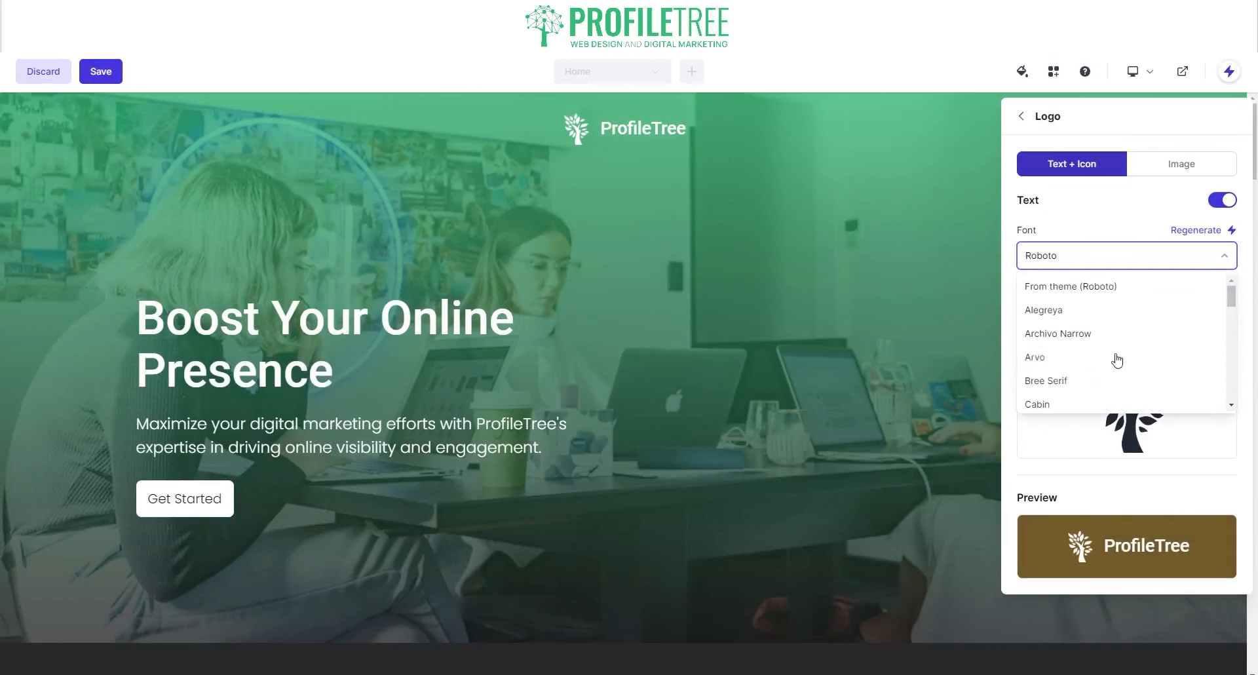
scroll(1059, 358, down, 5)
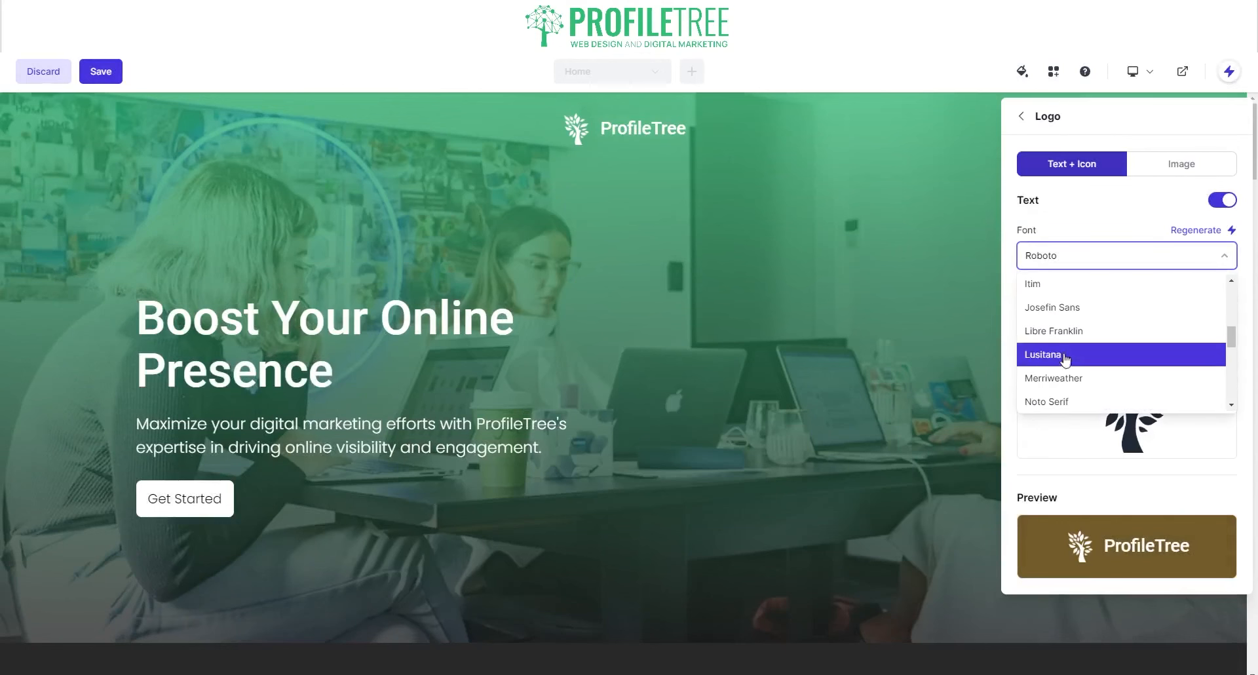
click(1064, 386)
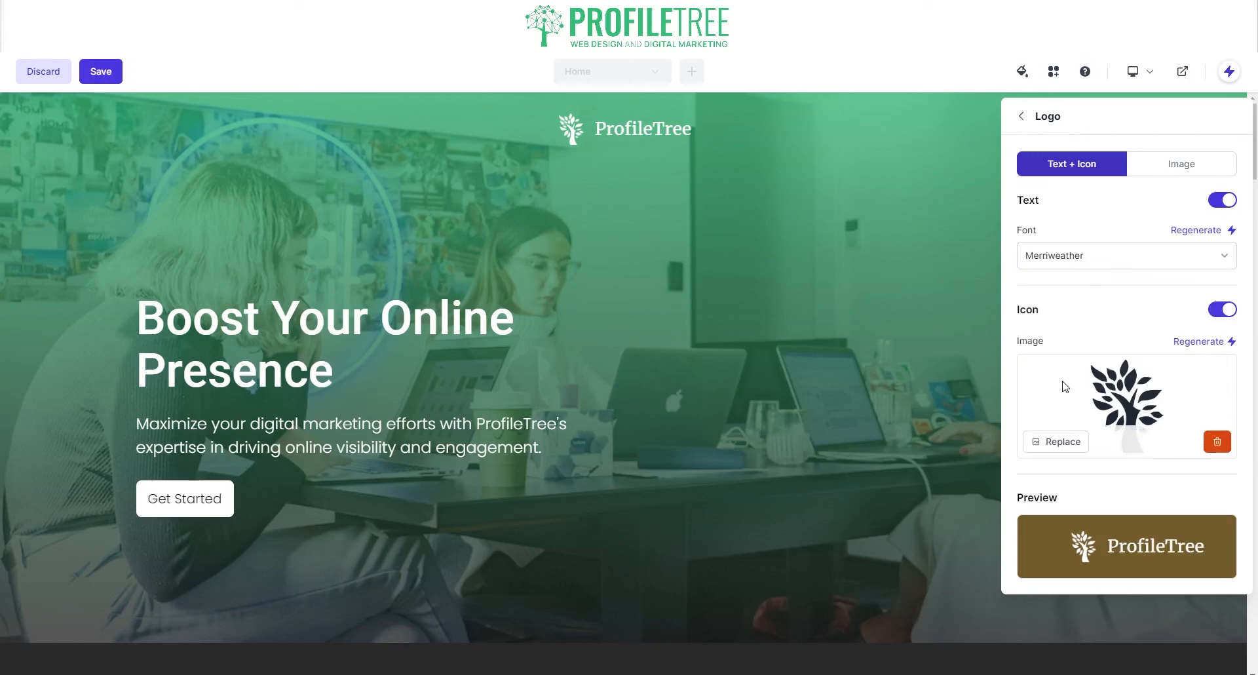
click(1067, 259)
scroll(1055, 337, down, 2)
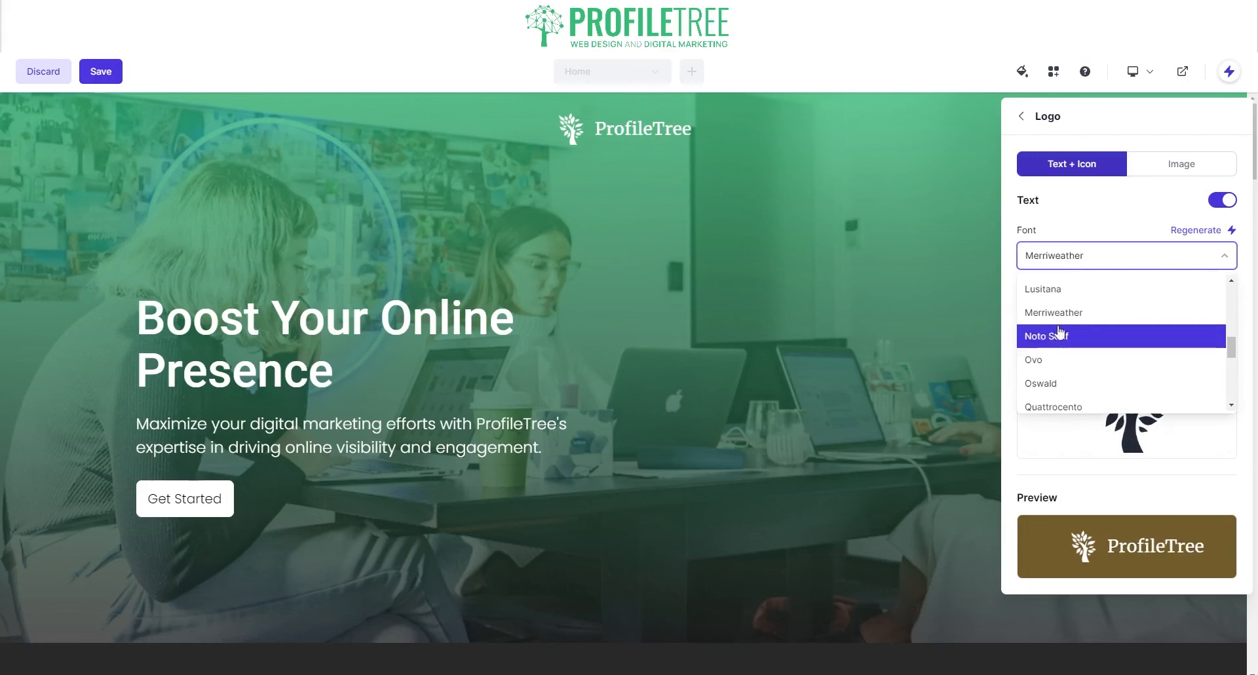
scroll(1055, 354, down, 3)
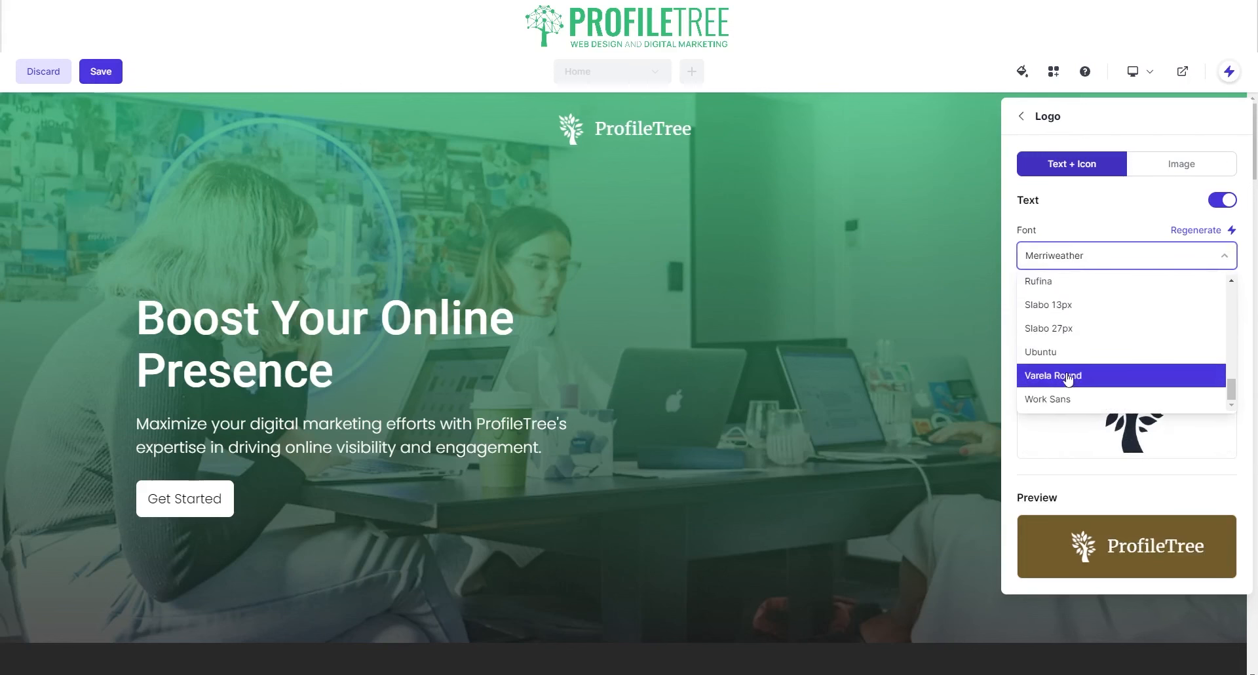
click(1057, 353)
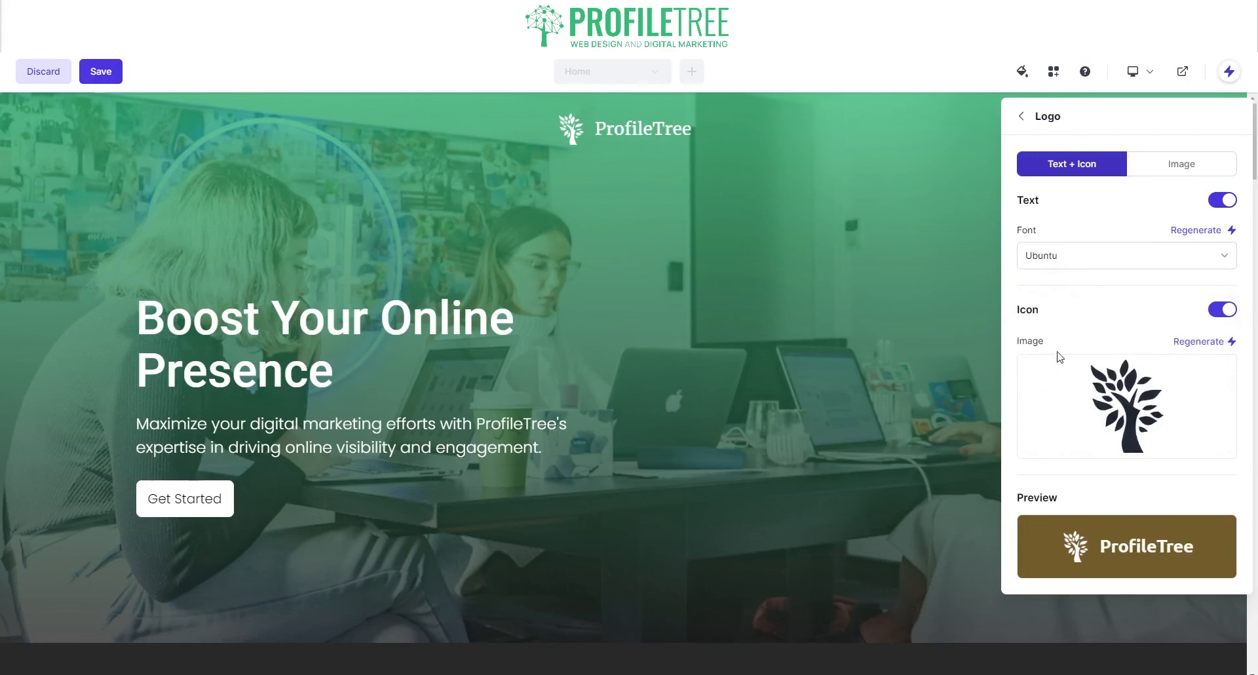
click(1085, 257)
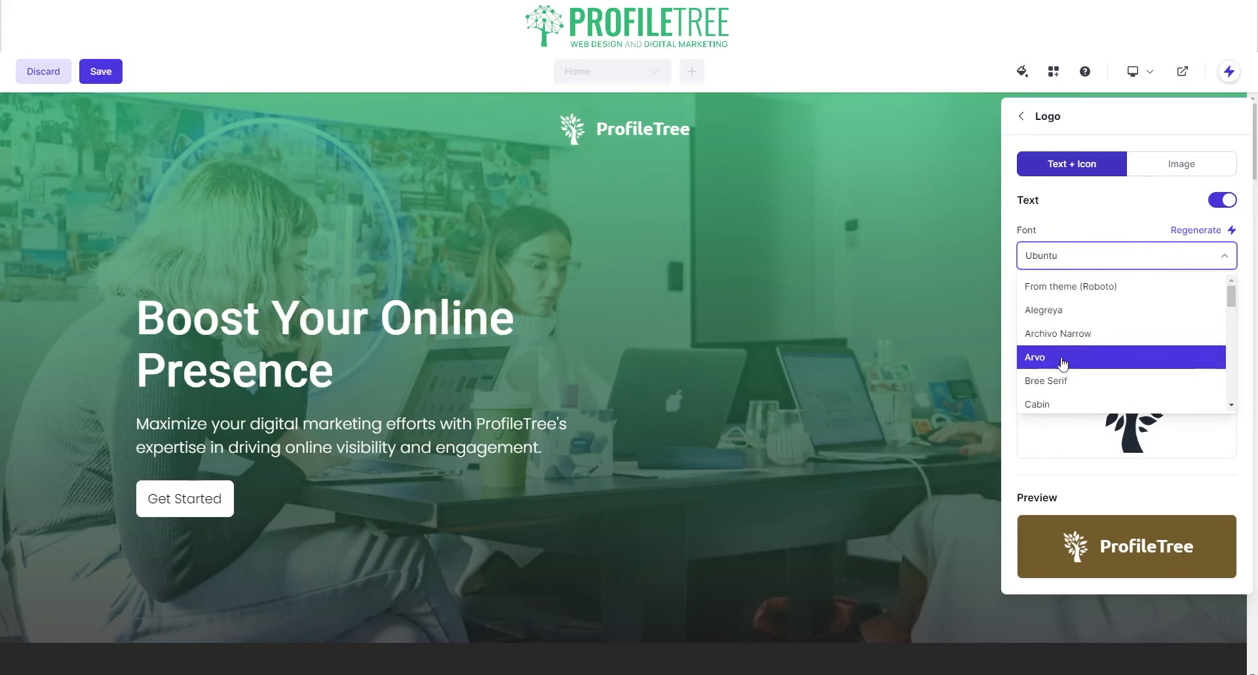
click(1056, 379)
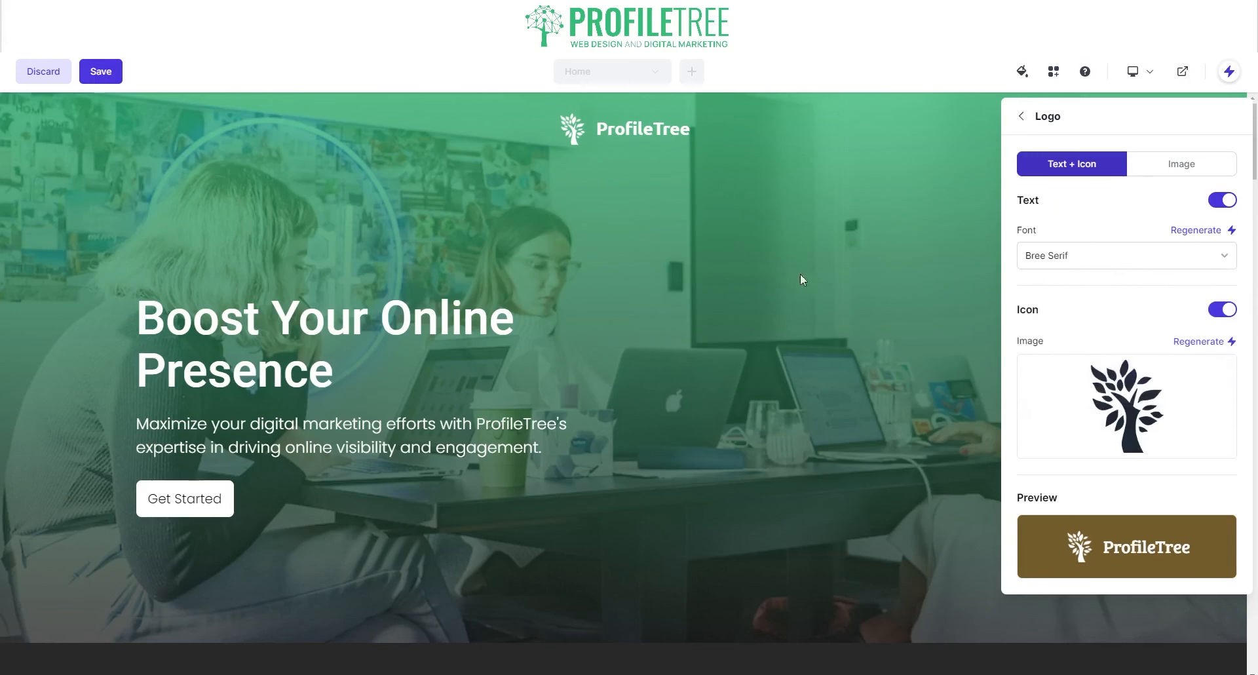
click(1161, 265)
click(1061, 318)
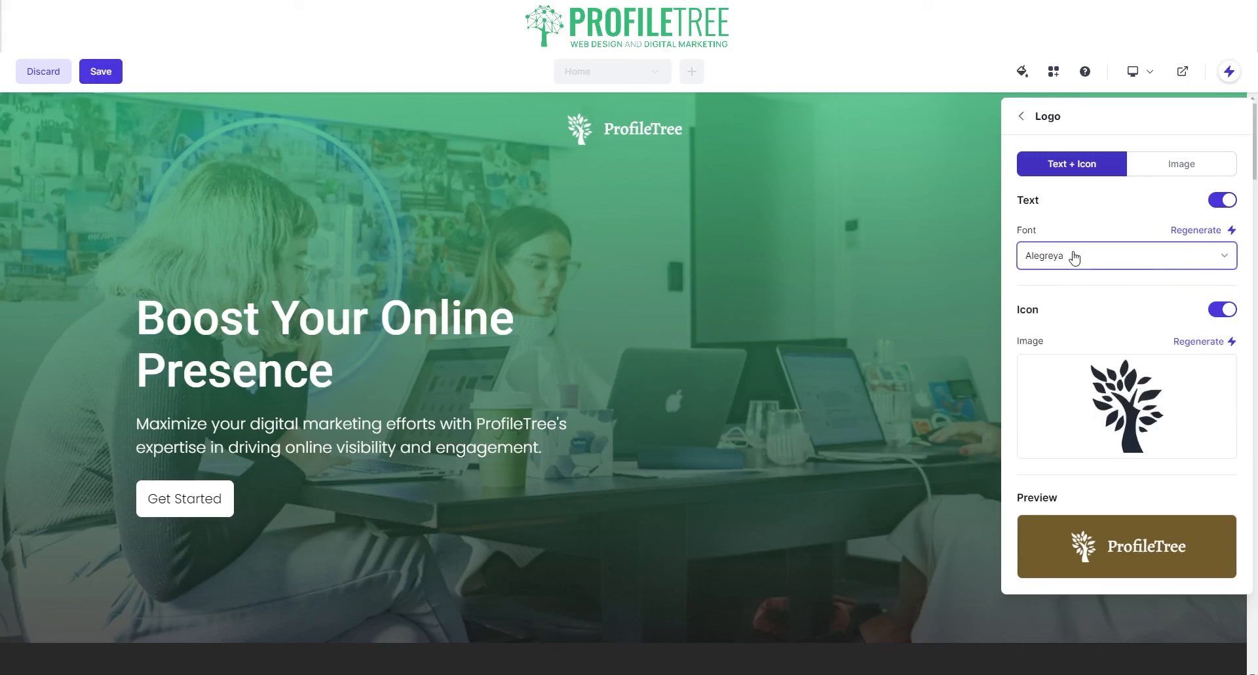
click(1074, 261)
click(1083, 316)
click(1088, 262)
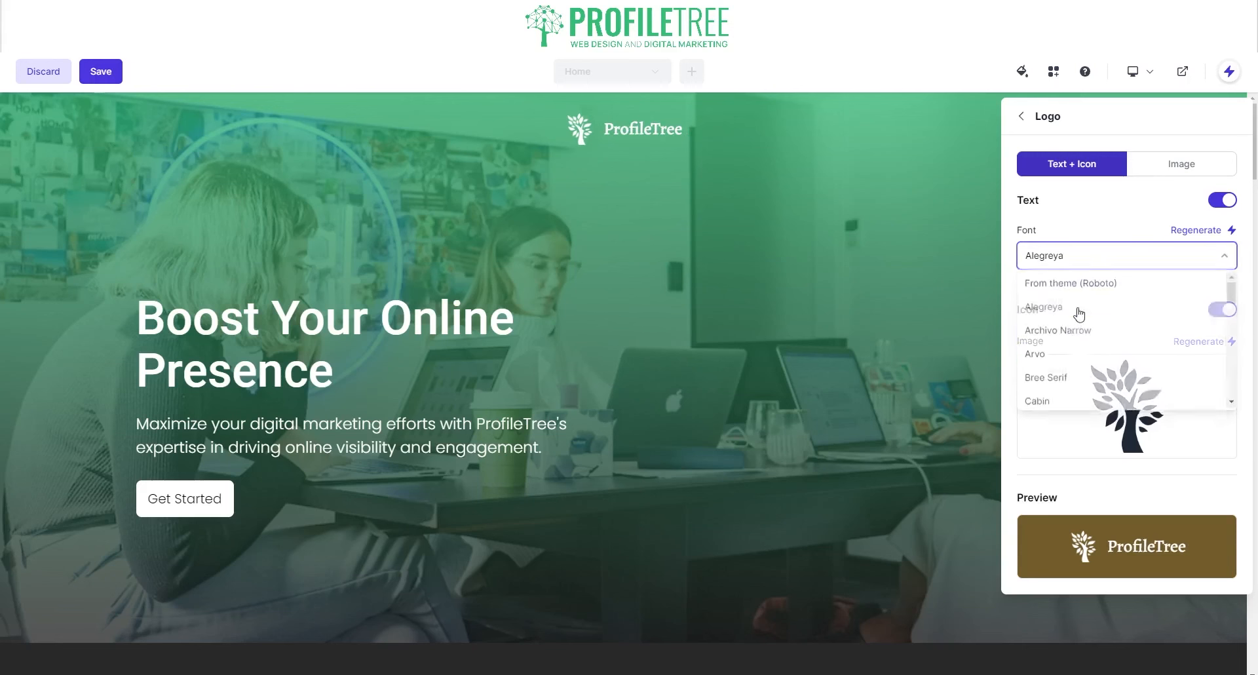
click(1076, 334)
click(1085, 254)
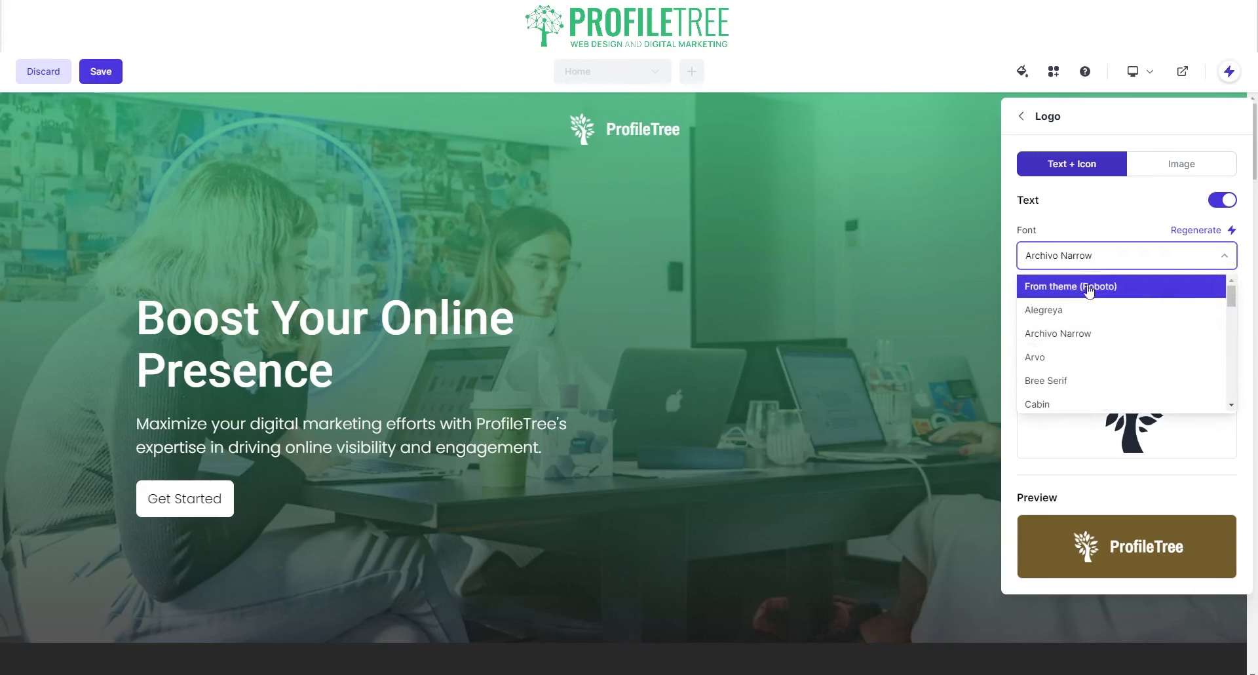
click(1089, 293)
click(1086, 261)
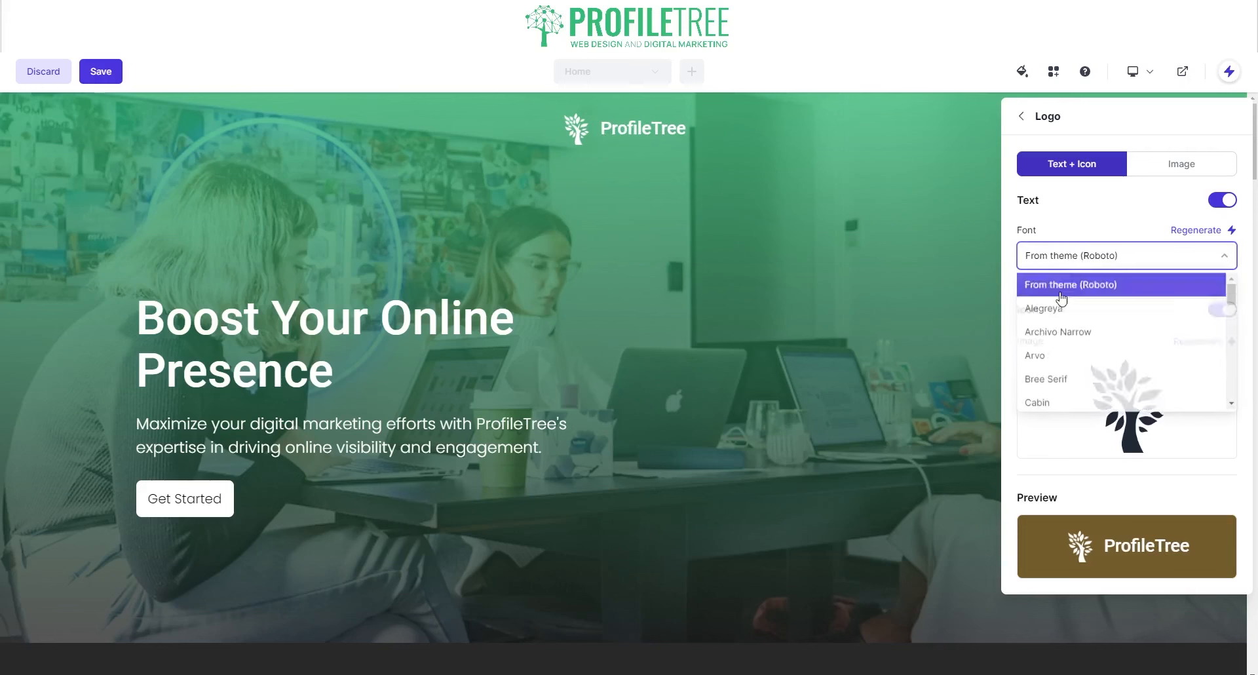
scroll(1086, 354, down, 10)
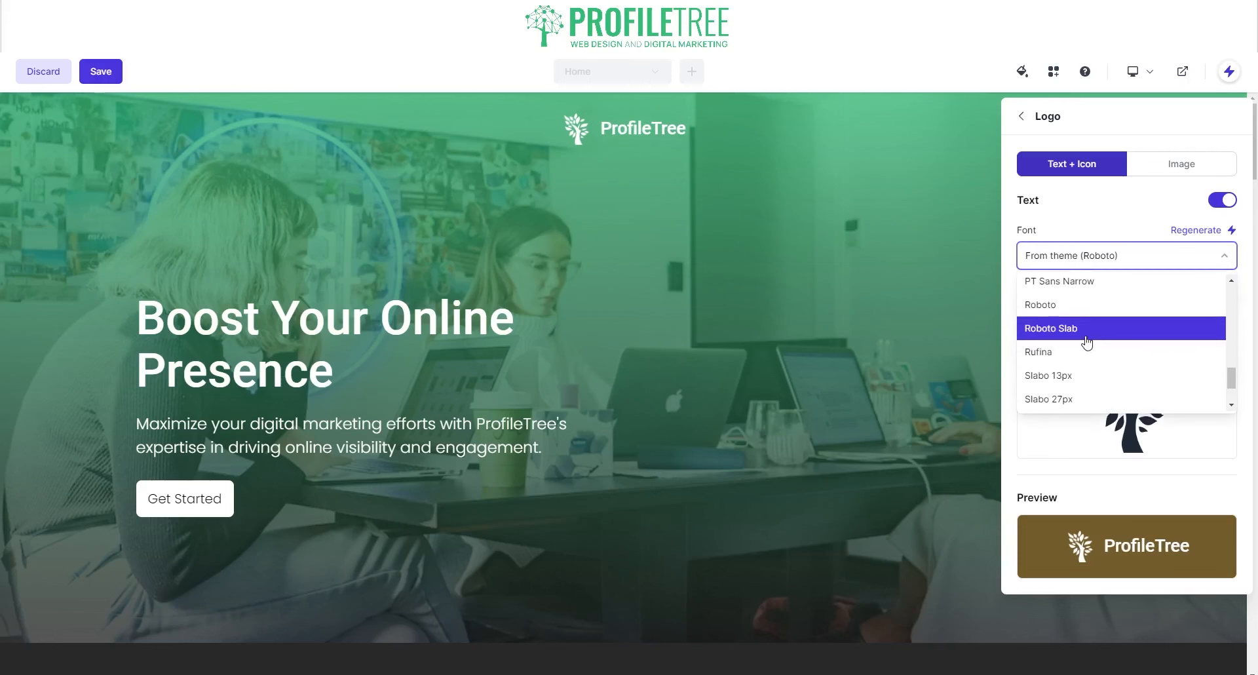
click(1079, 333)
click(1107, 257)
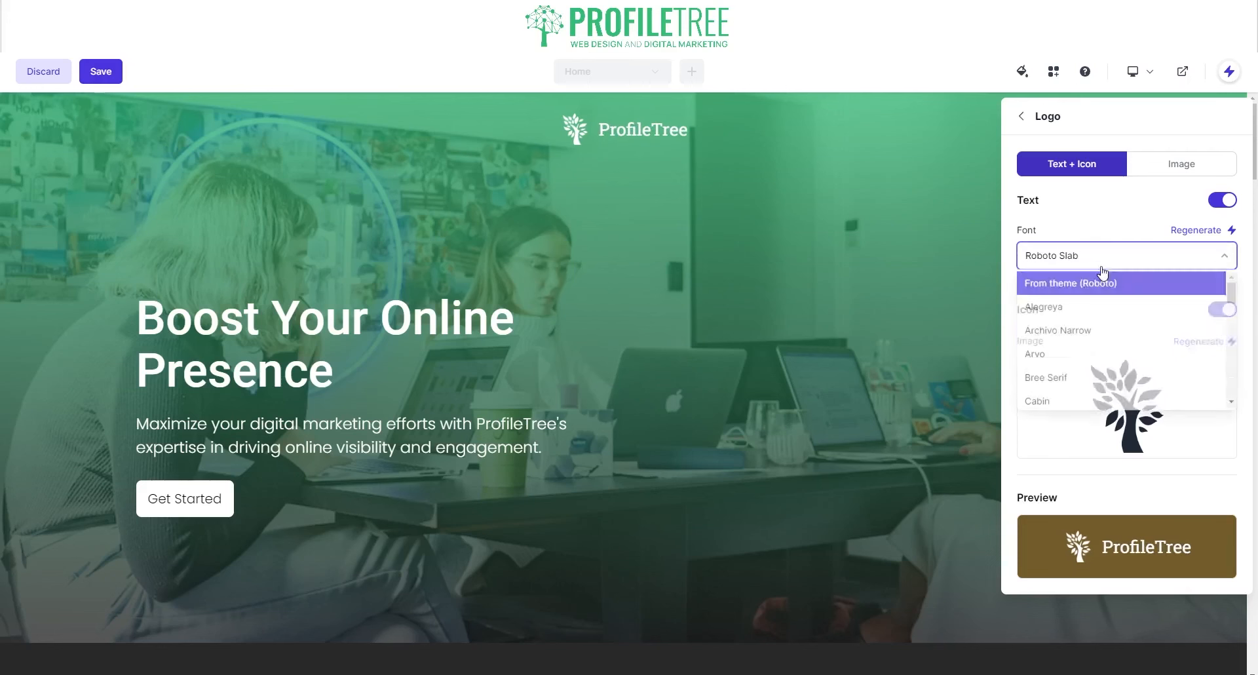
scroll(1078, 328, down, 5)
scroll(1083, 335, down, 5)
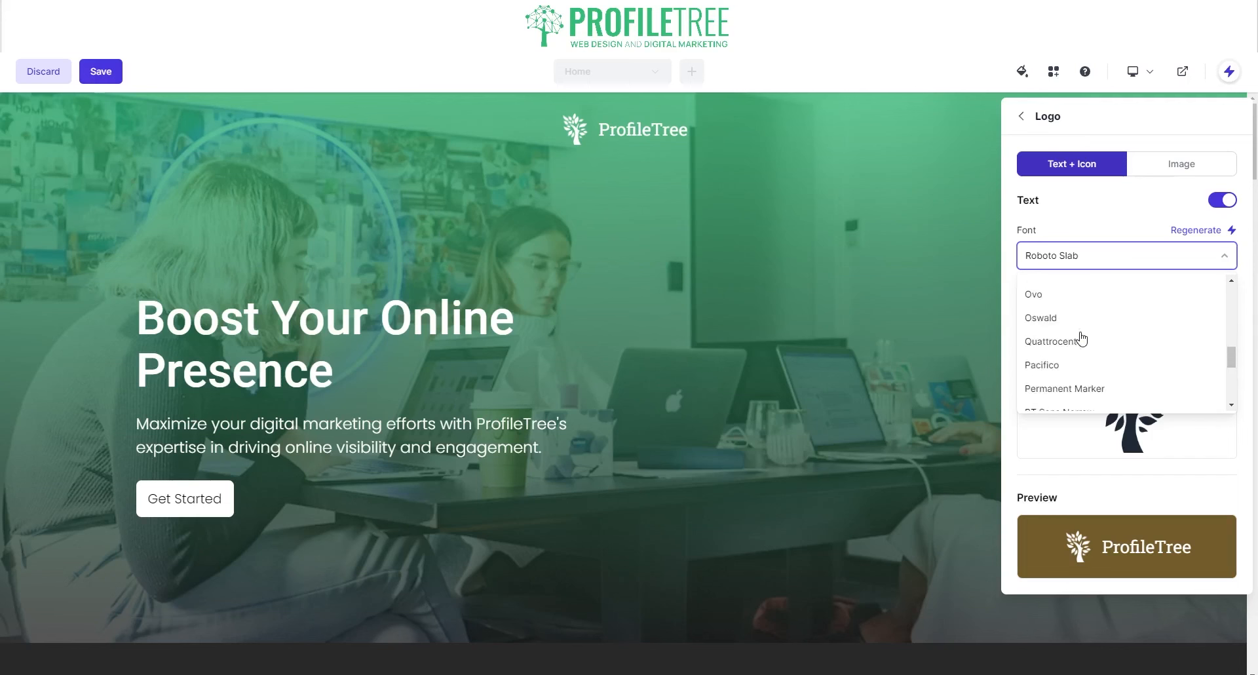
click(1072, 306)
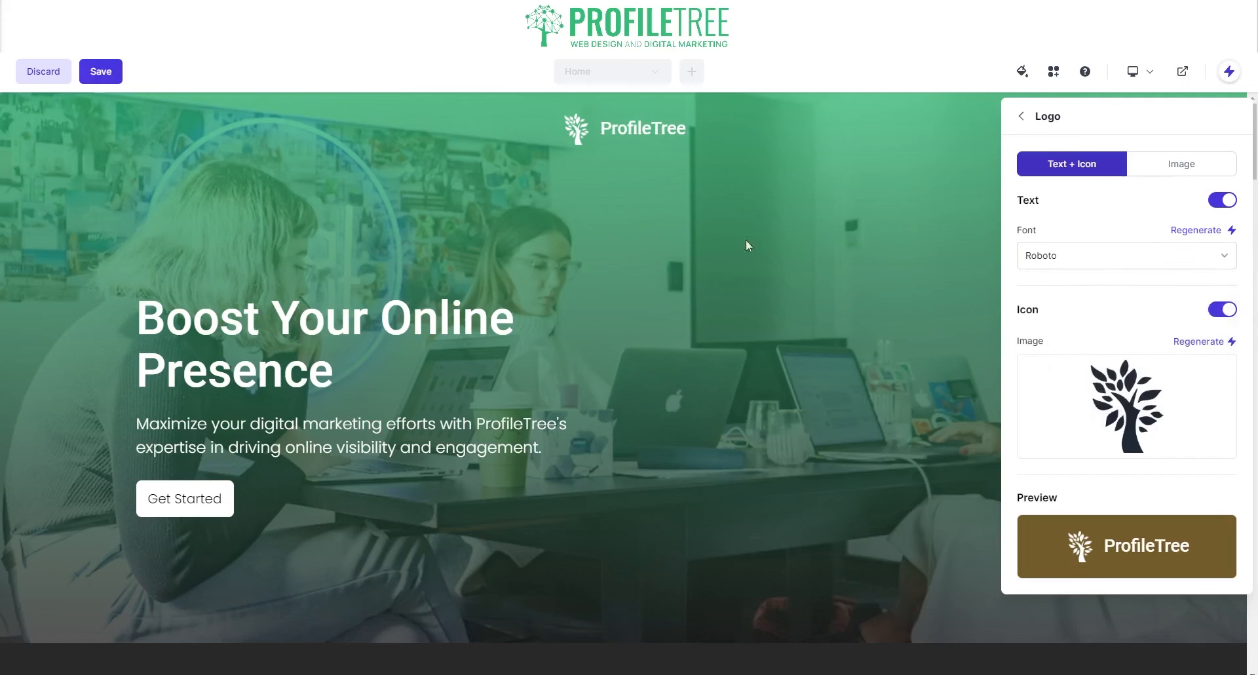
click(1176, 172)
click(1084, 226)
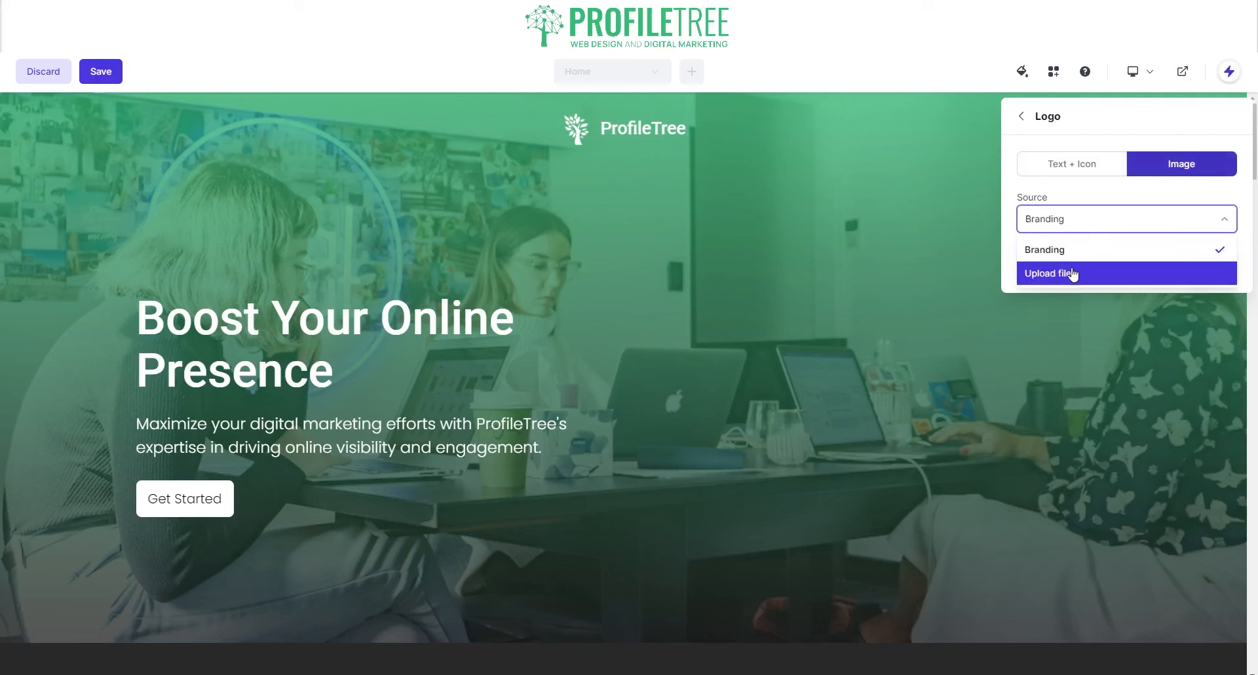
click(1074, 171)
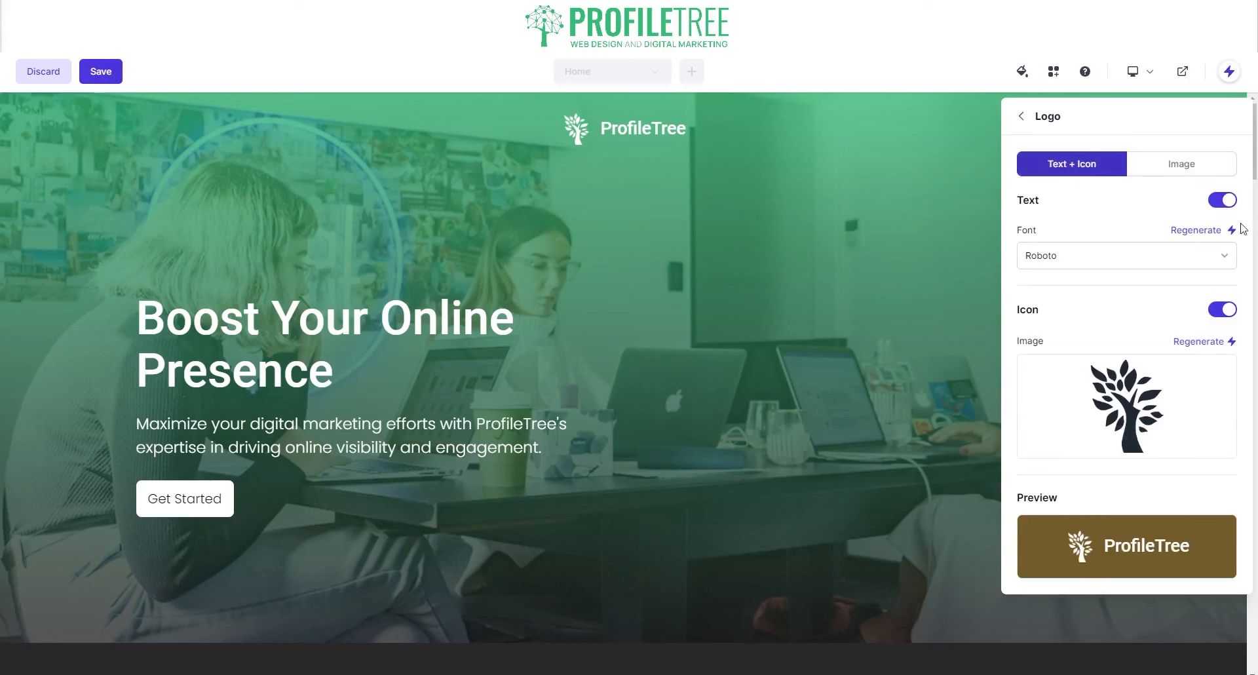
- In the header style options, set social icons to Large with Circle shape, leaving navigation style unchanged
click(1022, 116)
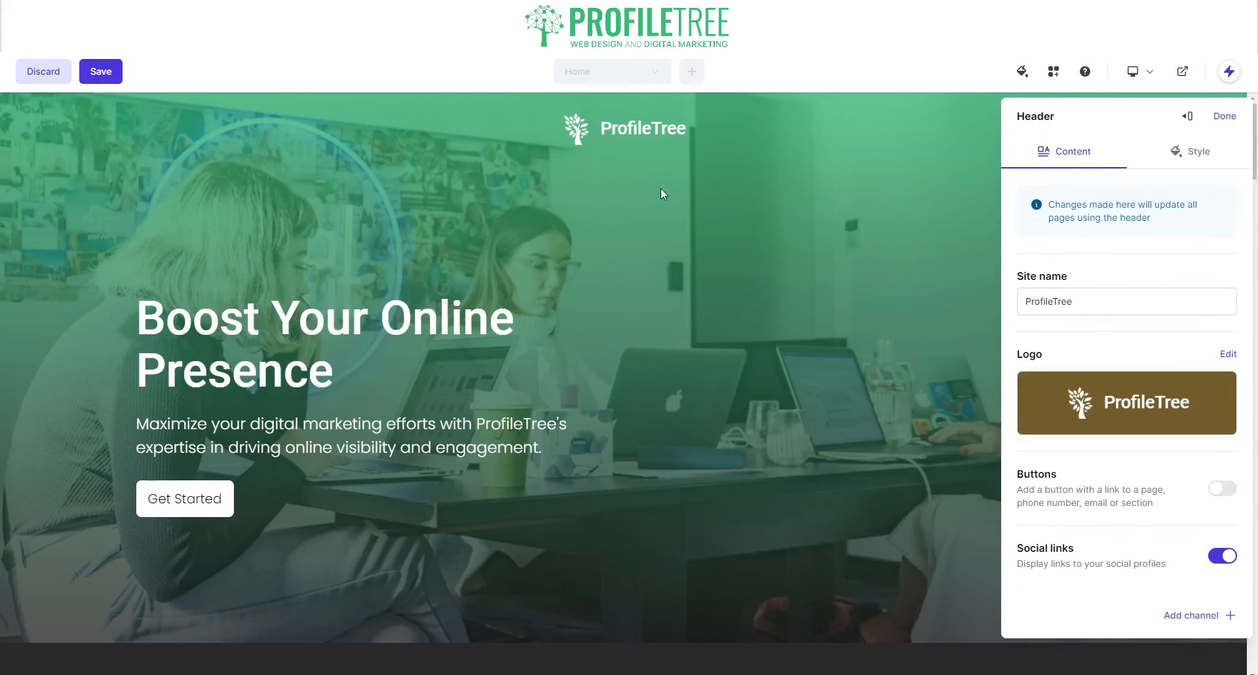
click(1184, 157)
scroll(1049, 524, down, 3)
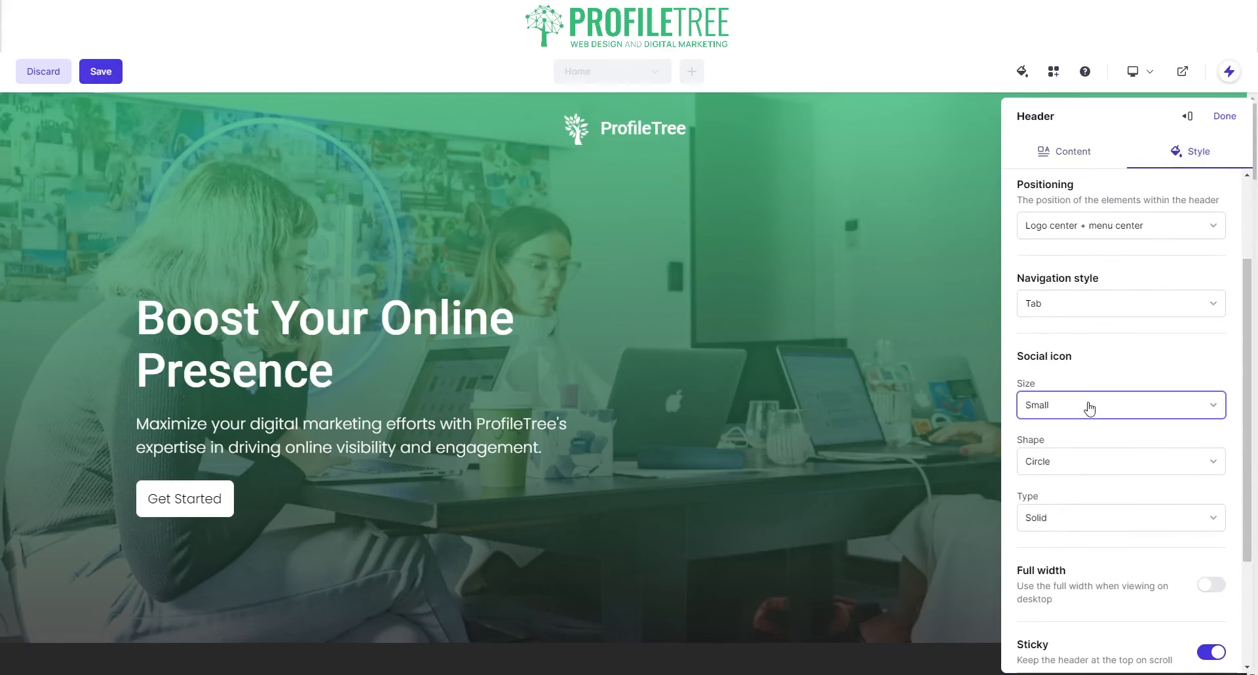
click(1089, 407)
click(1055, 439)
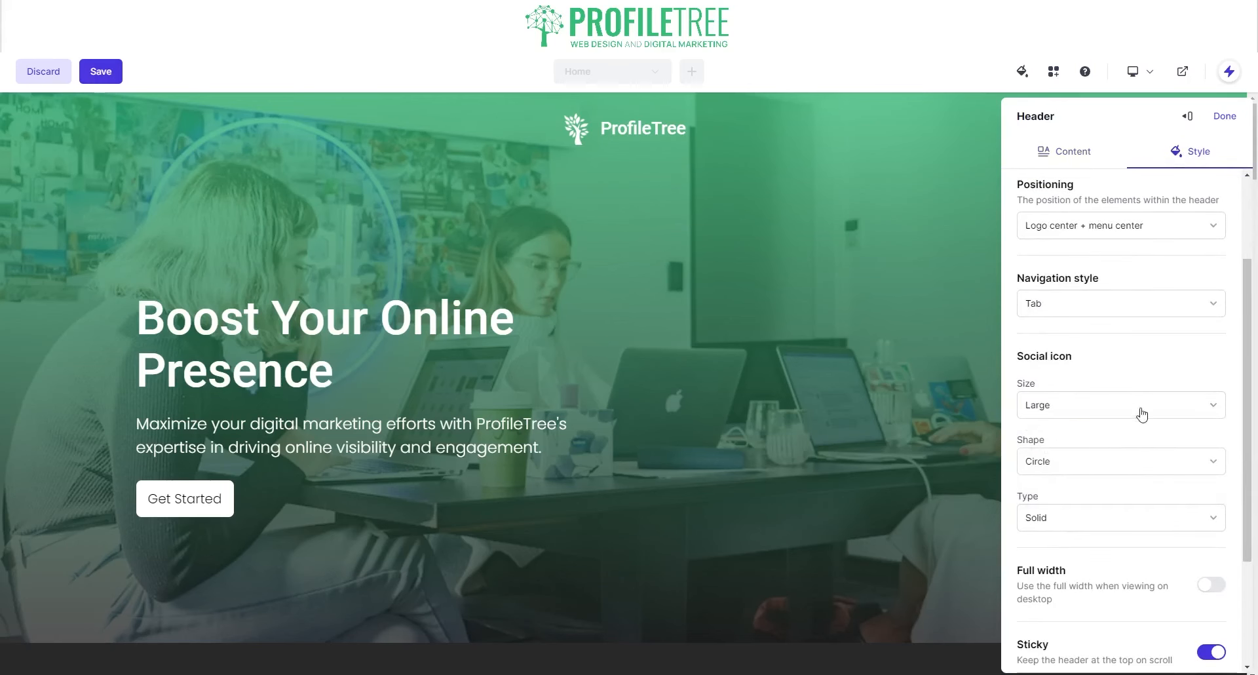
click(1095, 466)
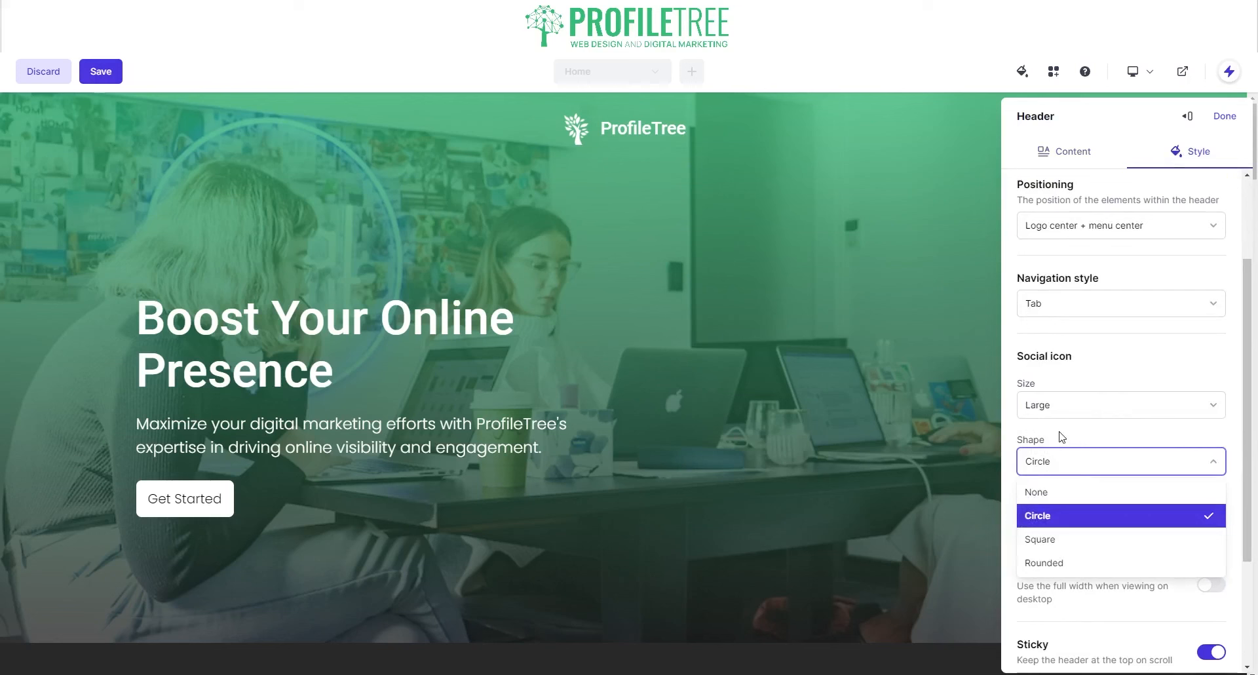
click(1061, 437)
click(1073, 305)
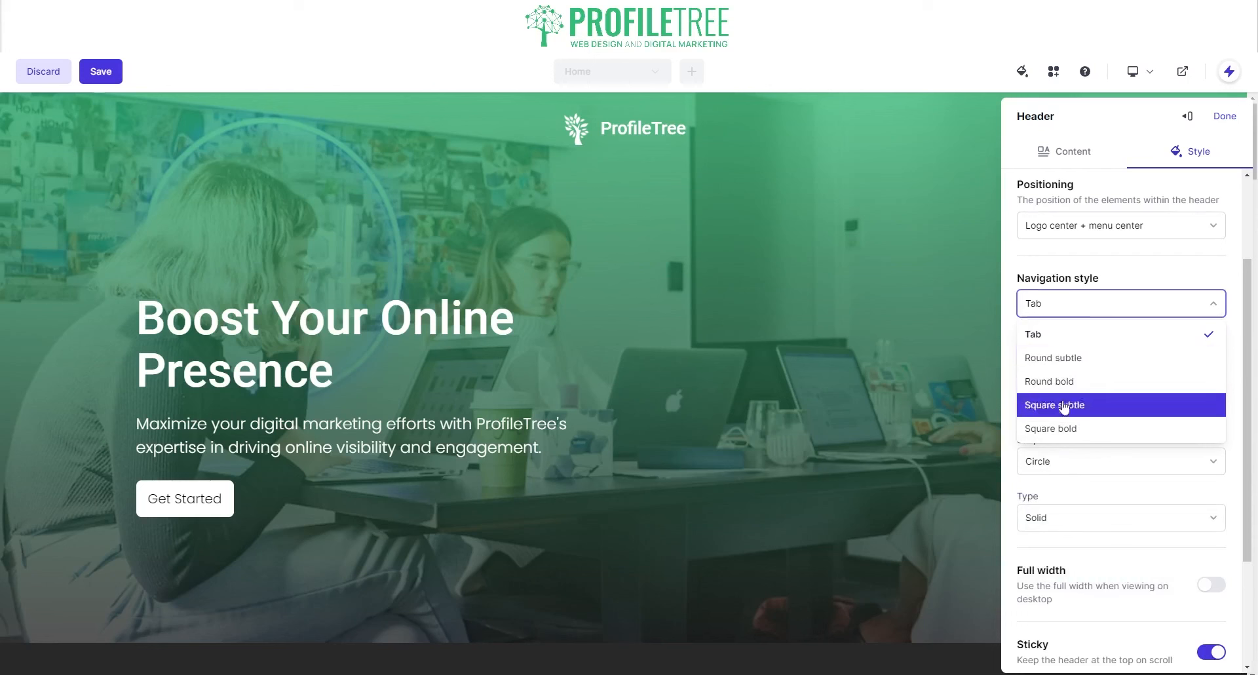
scroll(1048, 525, down, 3)
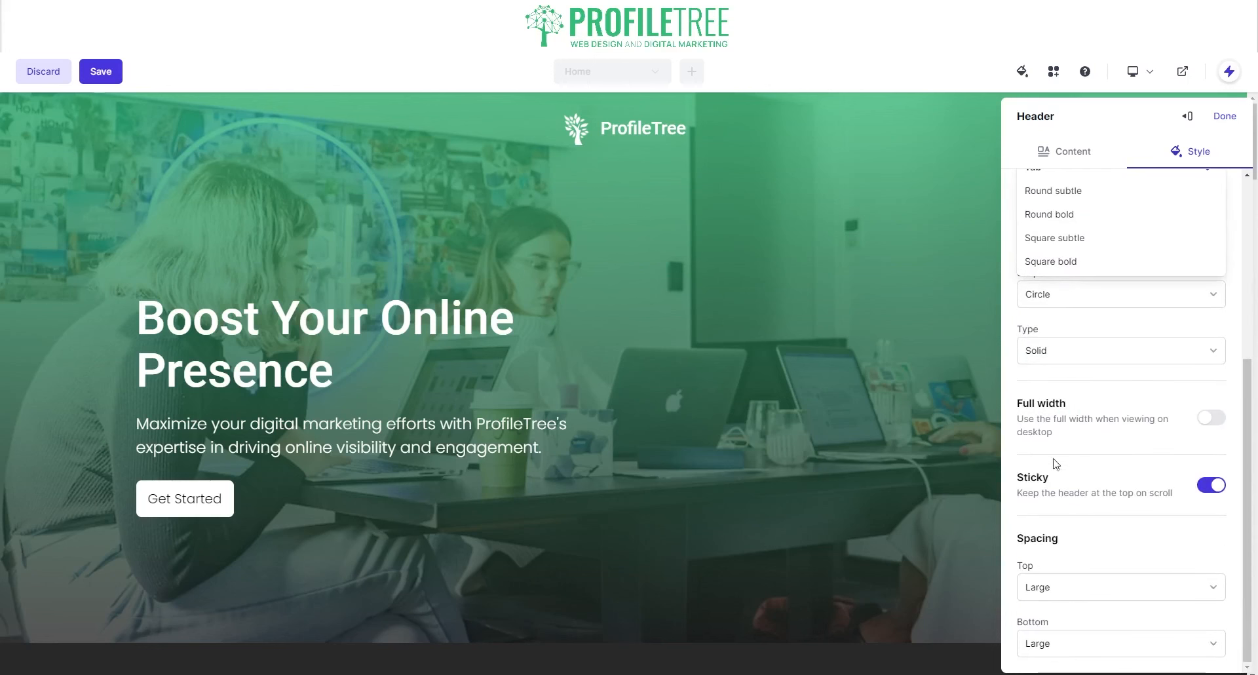
click(1085, 486)
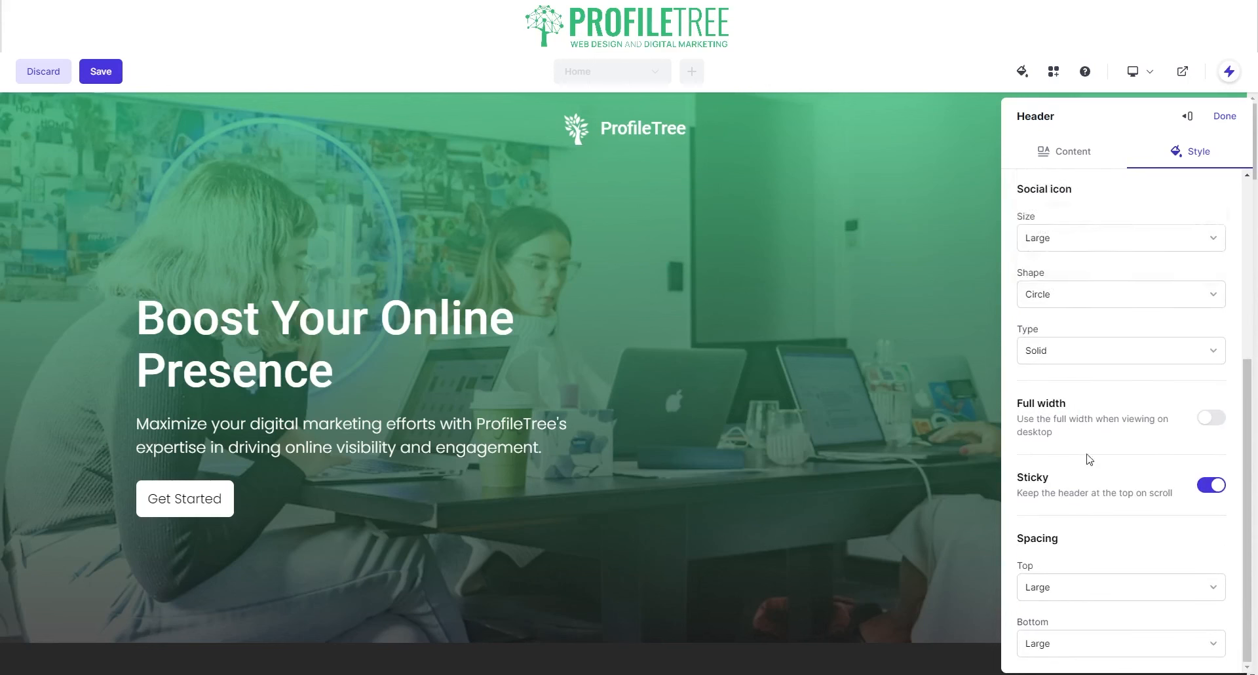
- Make the header full width, shrink the social icons to Small, and close the settings
click(1205, 422)
scroll(1068, 565, up, 3)
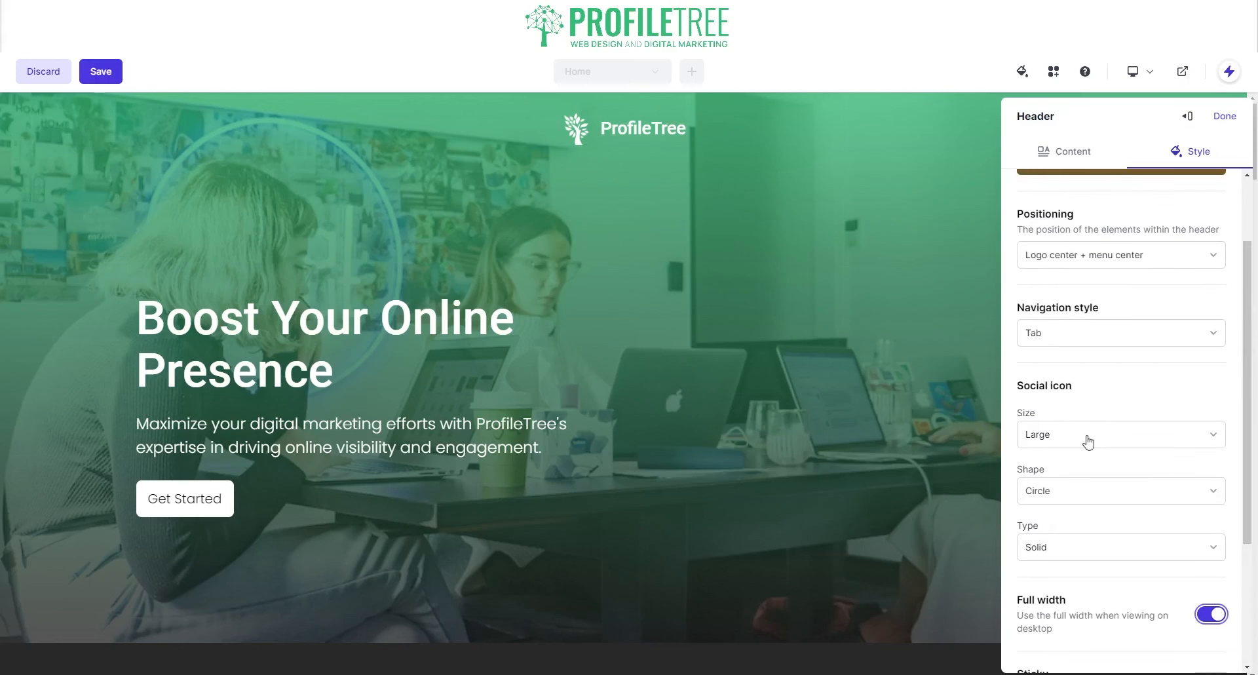
click(1088, 436)
click(1071, 515)
scroll(1099, 402, up, 2)
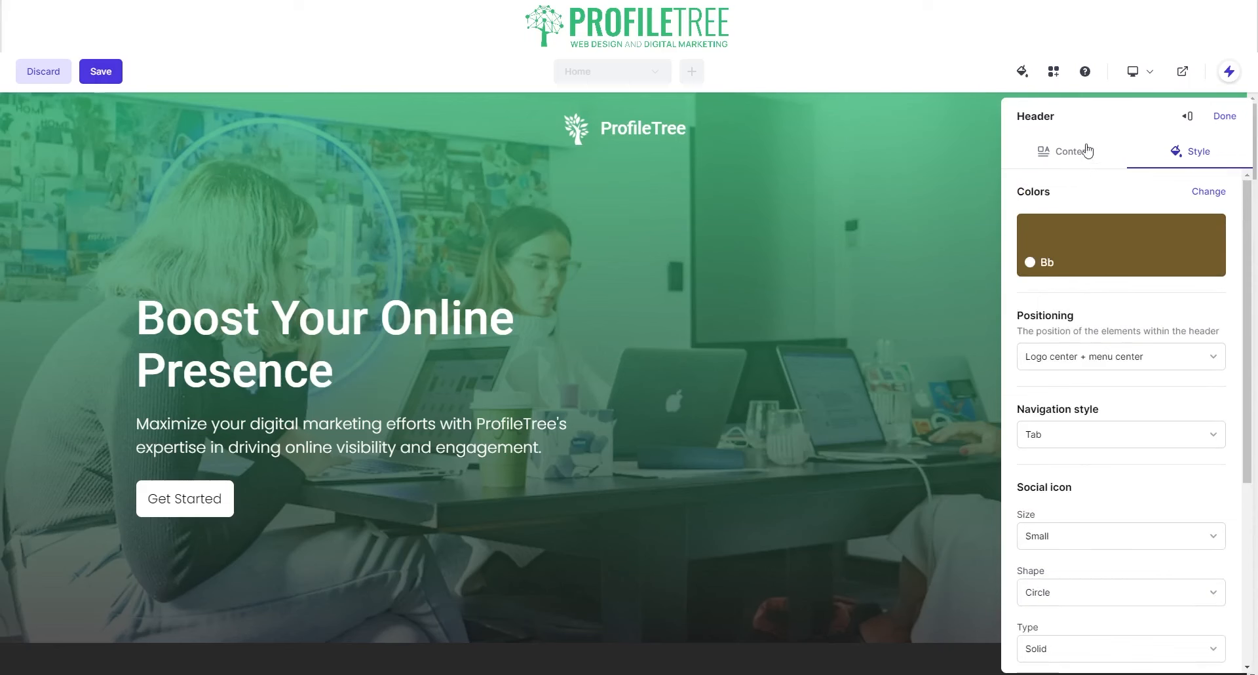
click(1224, 116)
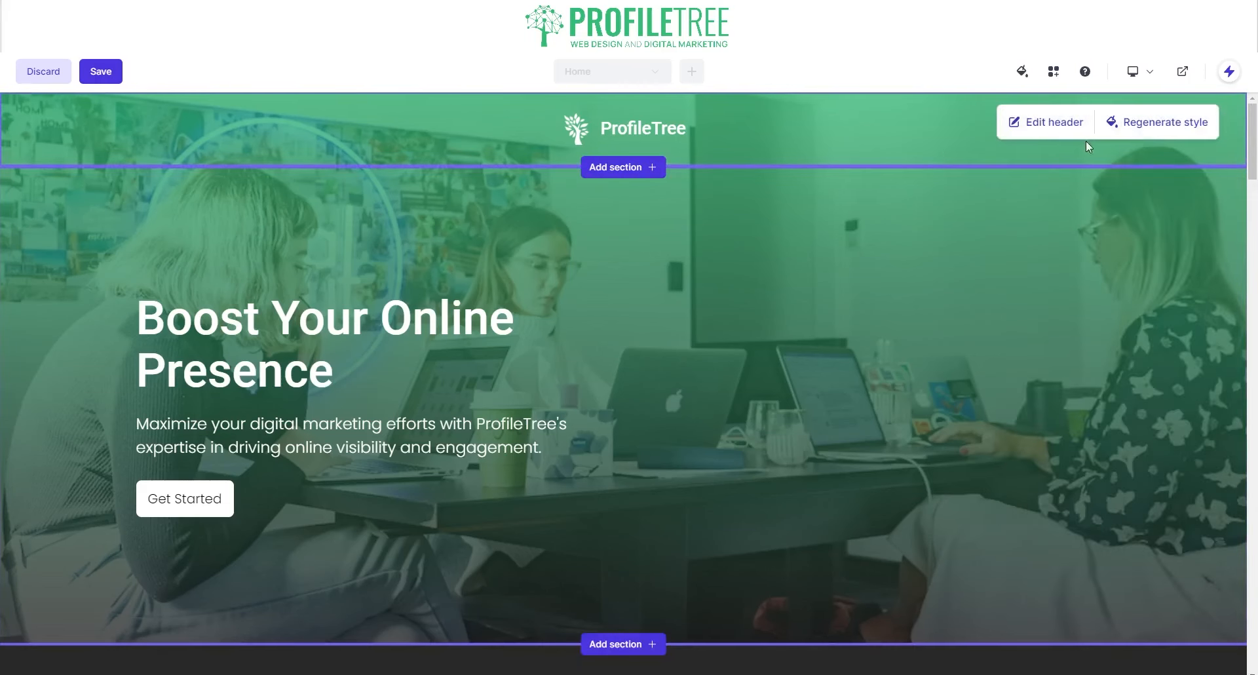
- Regenerate the header style three times until the logo is centred, then open its settings
click(1153, 125)
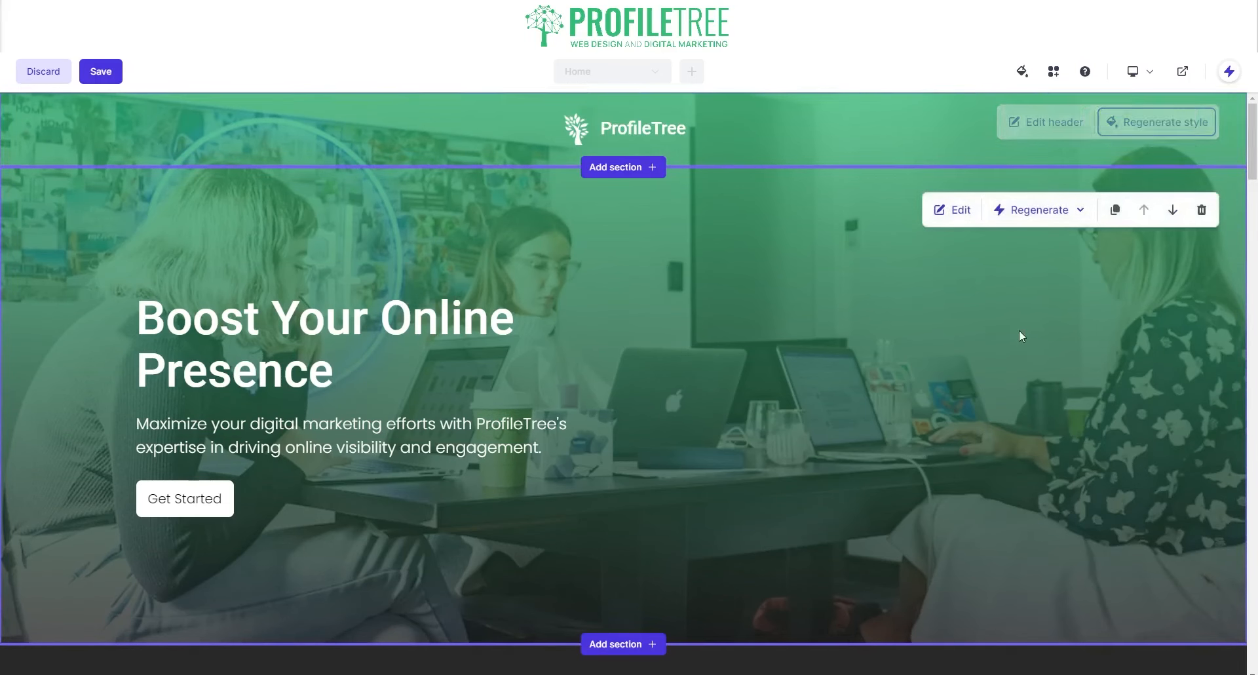
click(1131, 126)
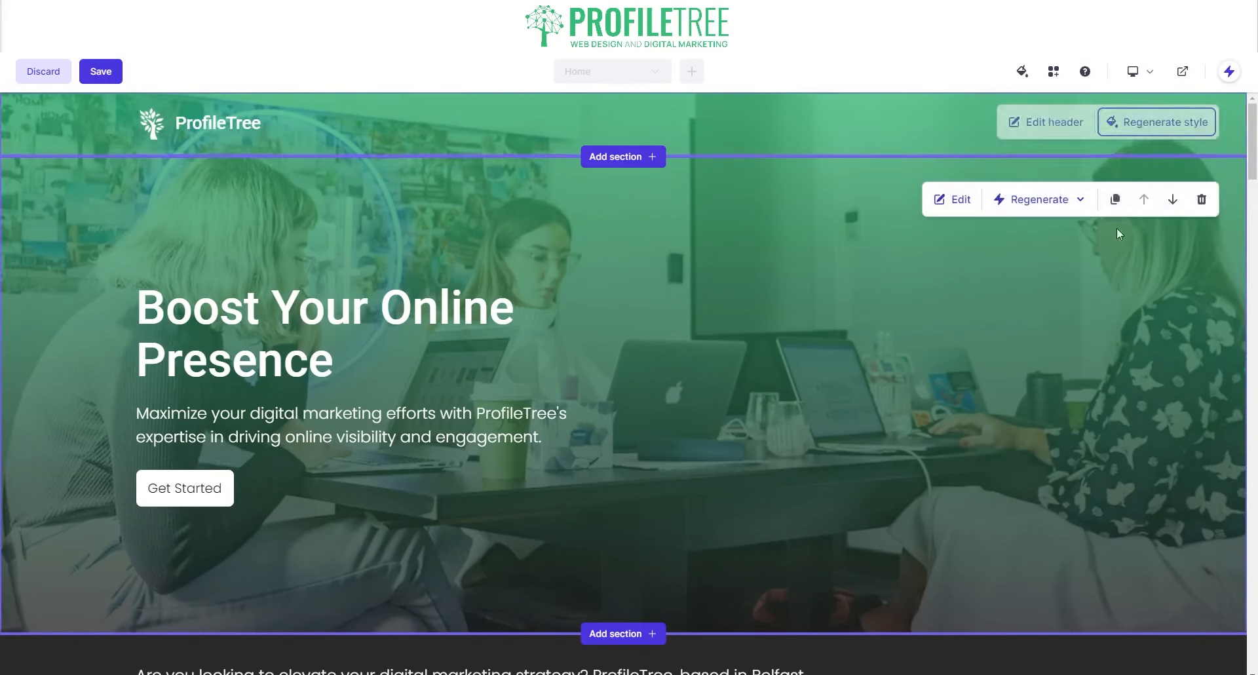
click(1132, 126)
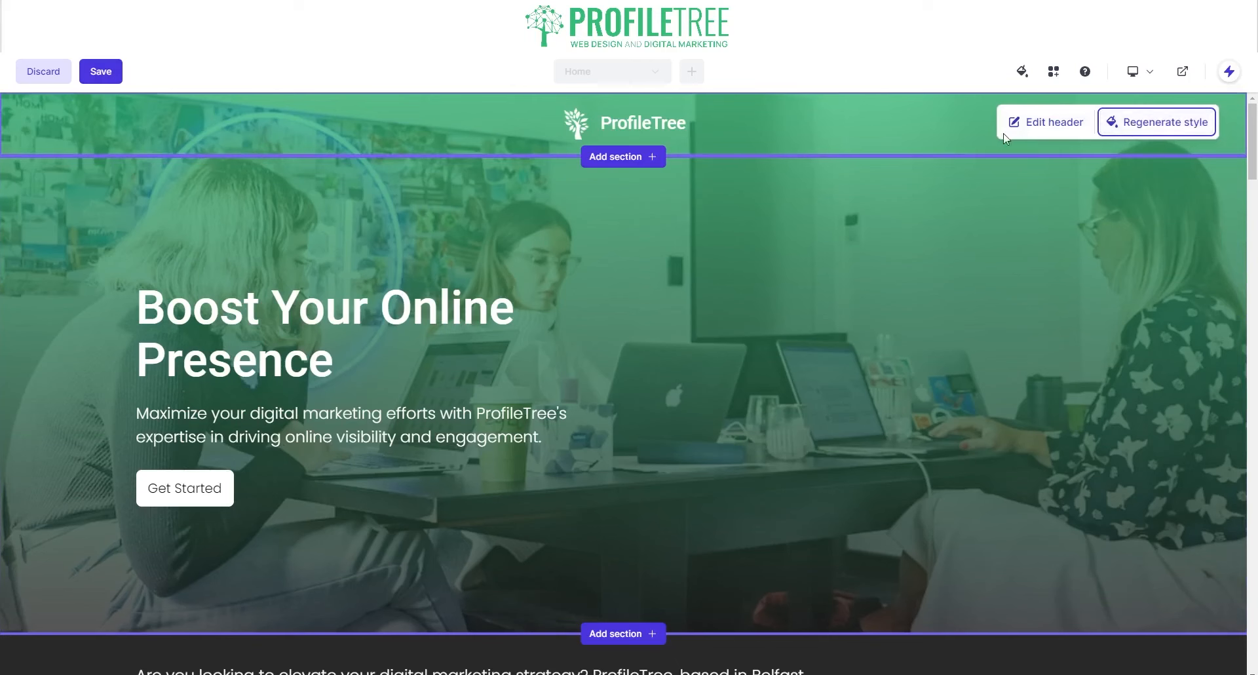
click(1032, 123)
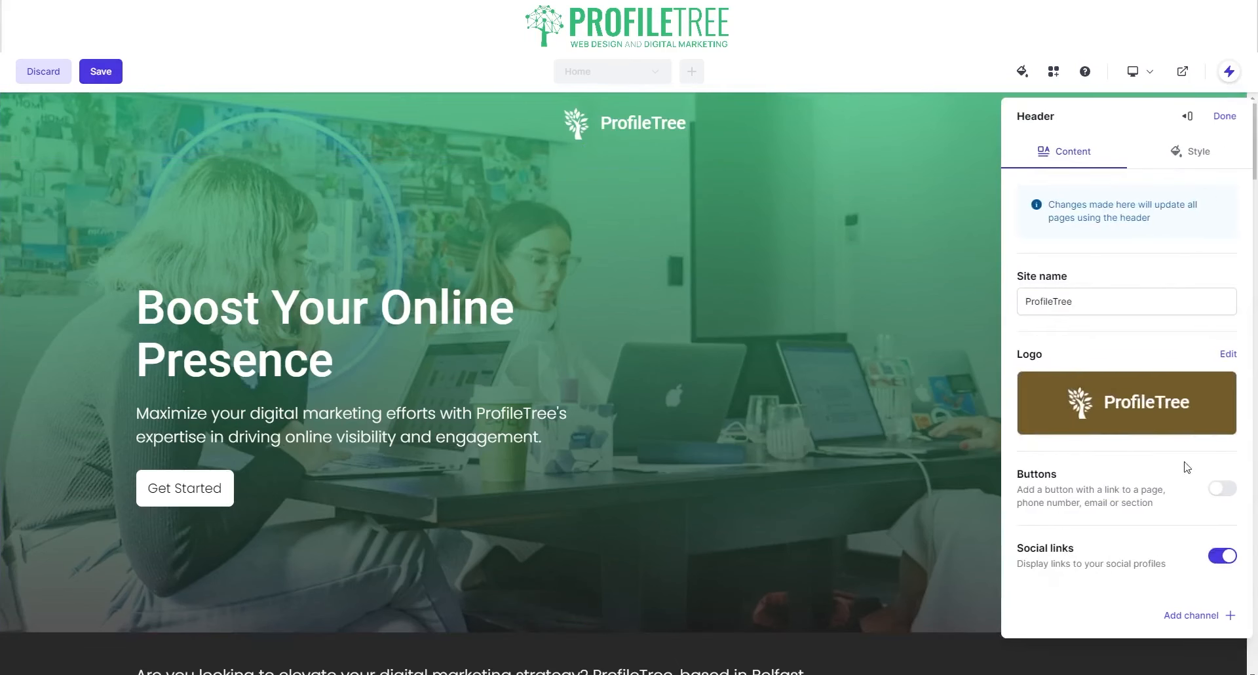
- Turn on header buttons and change the header colour from brown to custom green #33BC77
click(1225, 489)
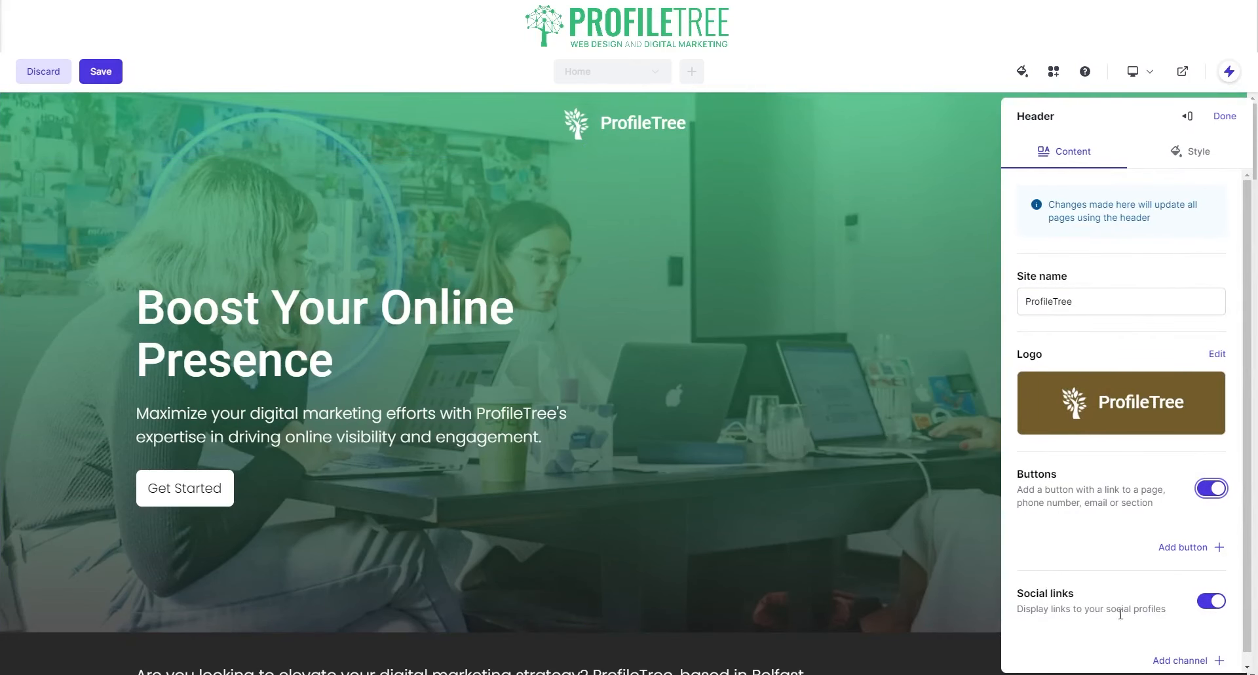
click(1214, 608)
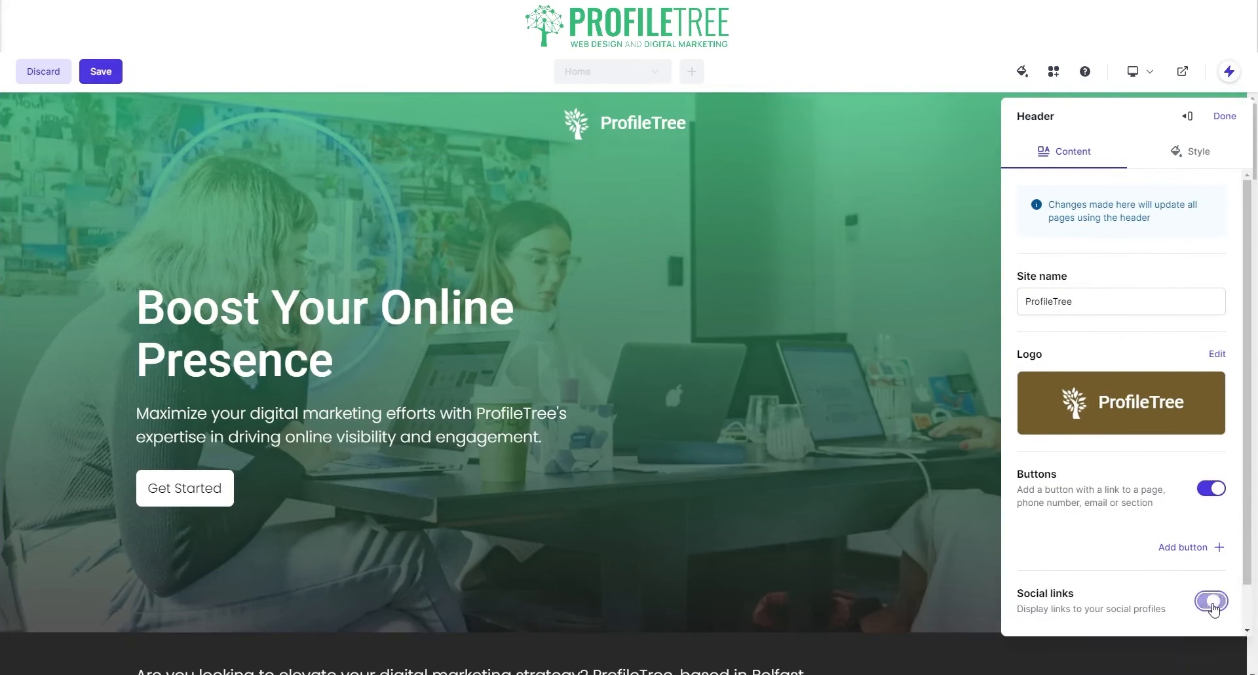
click(1204, 153)
scroll(1061, 295, down, 2)
scroll(1062, 262, up, 2)
click(1054, 243)
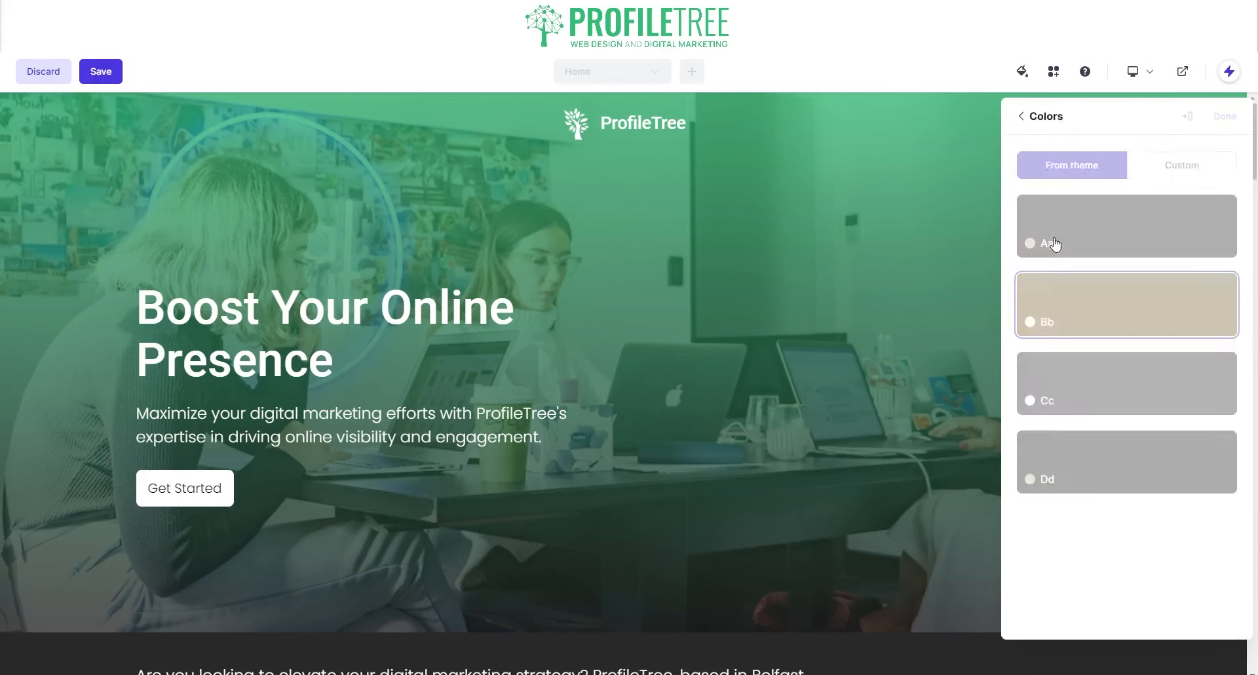
click(1178, 166)
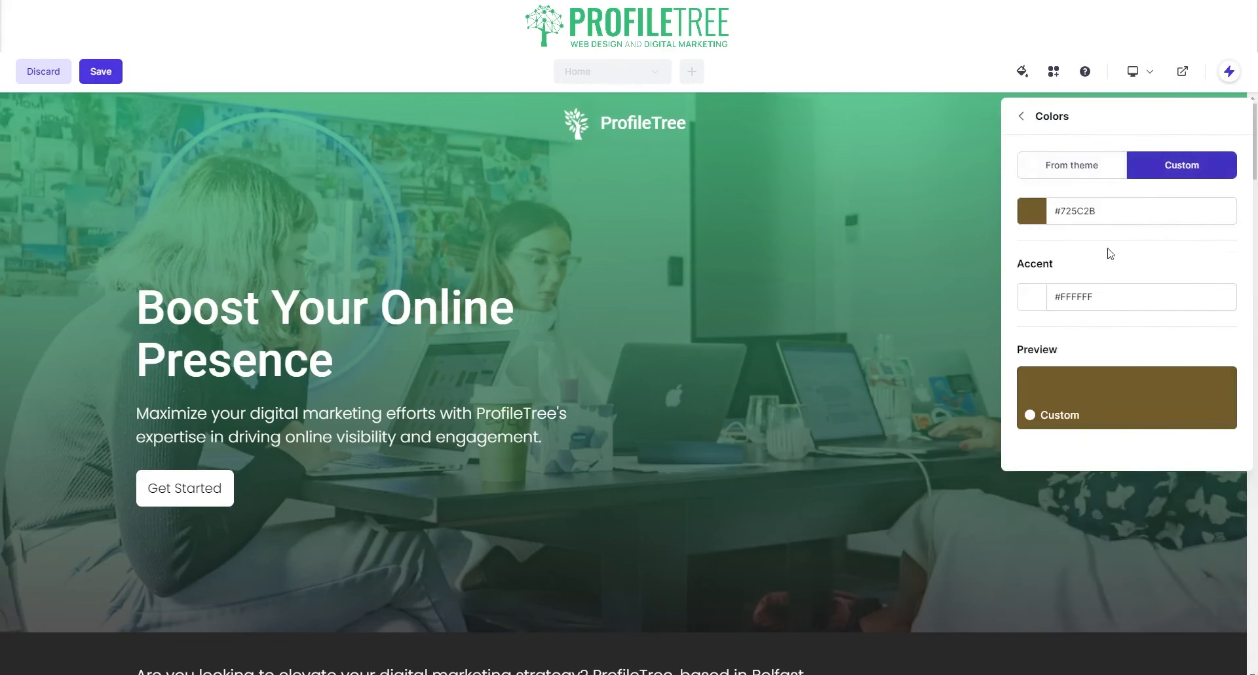
click(1095, 208)
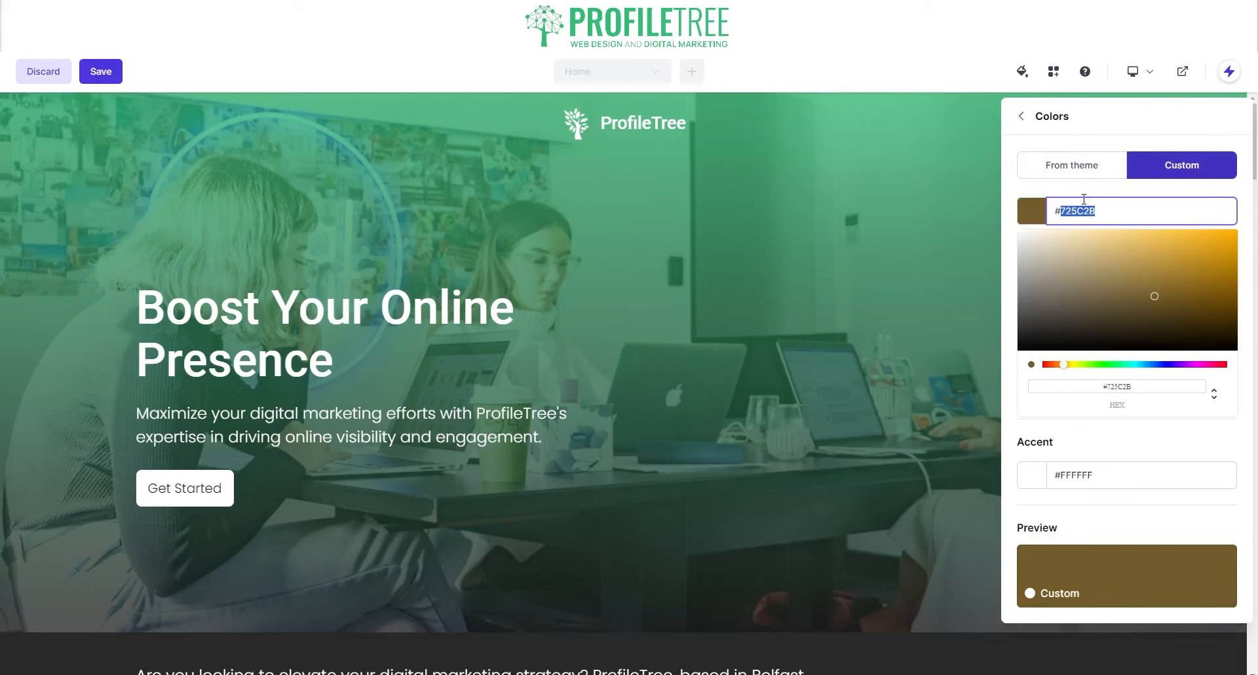
text(33BC77)
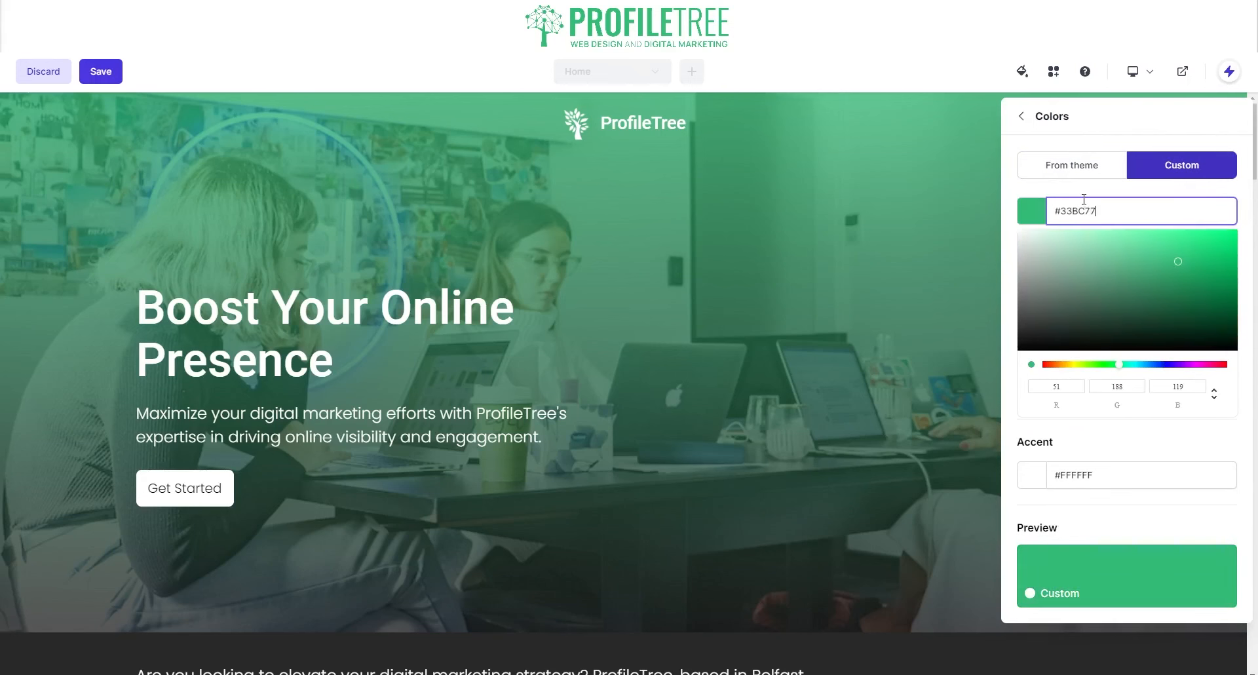
click(894, 443)
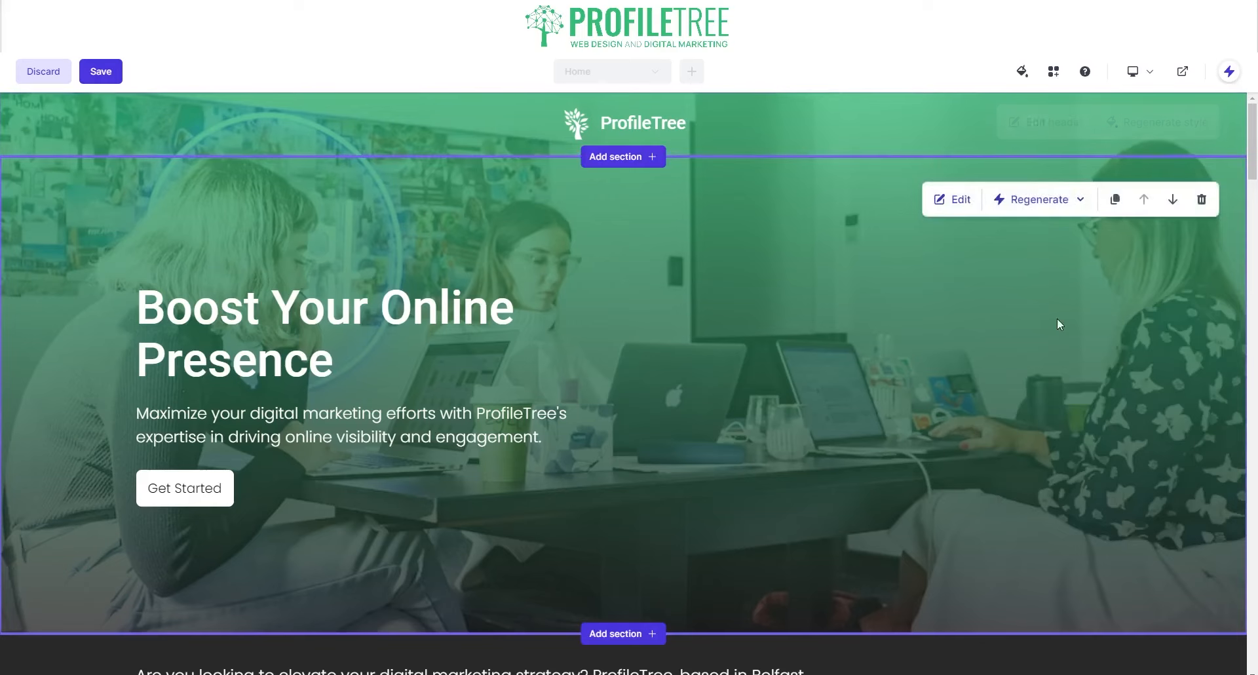
- Regenerate the intro text with AI, then regenerate the Services section's style into a dark gradient
scroll(1046, 317, down, 5)
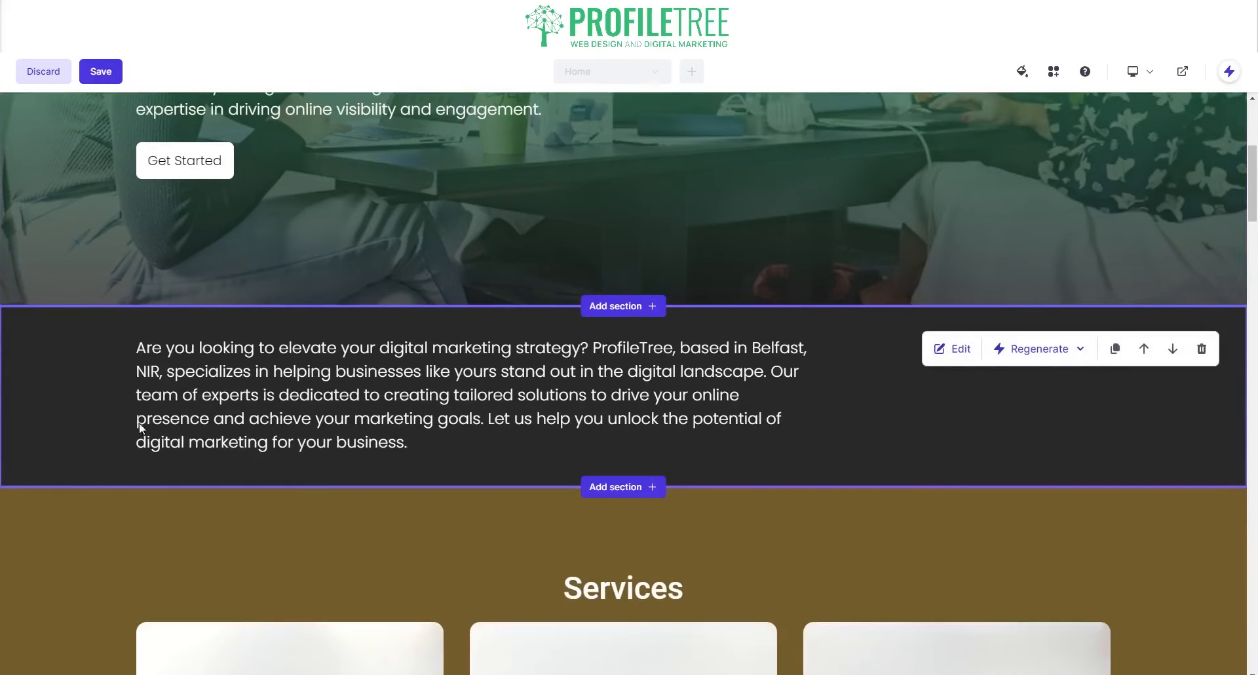
click(1046, 349)
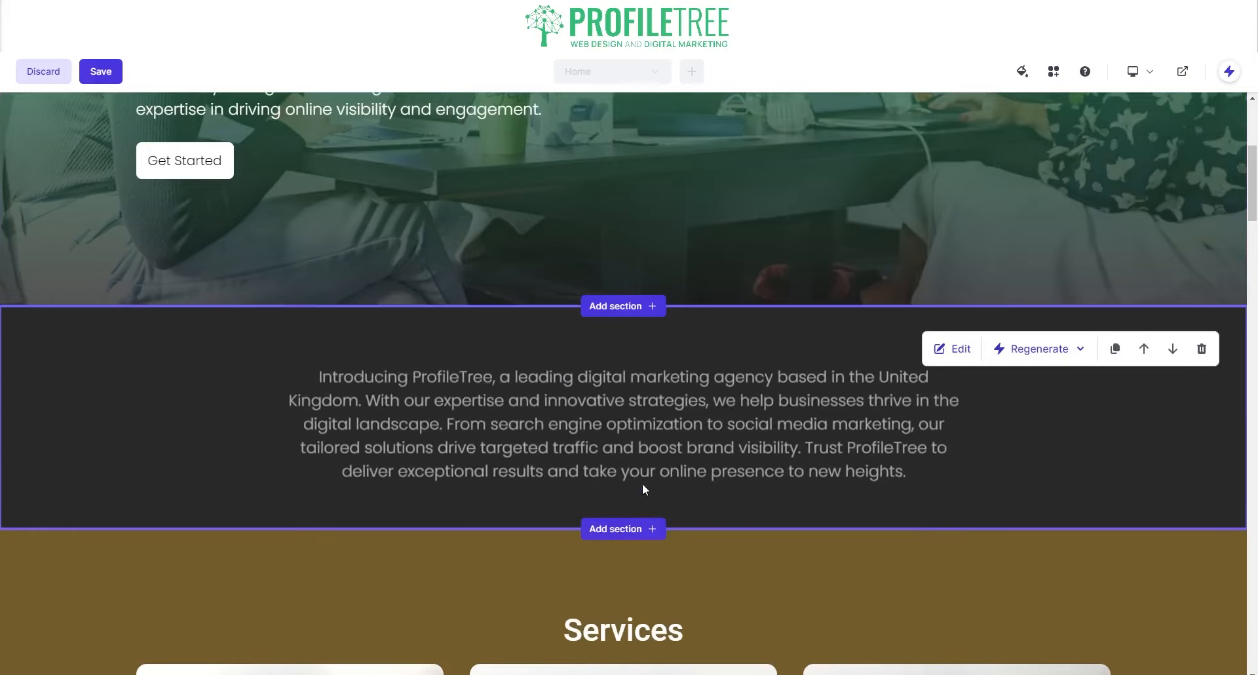
scroll(586, 341, down, 2)
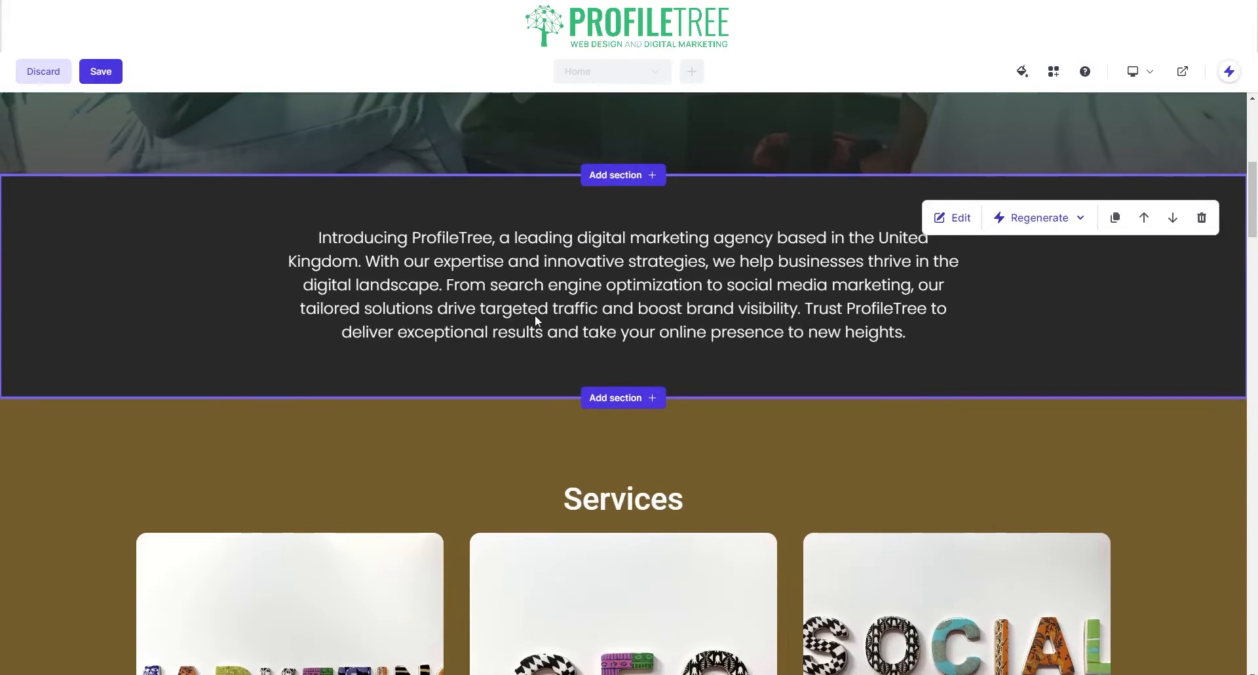
scroll(556, 395, down, 4)
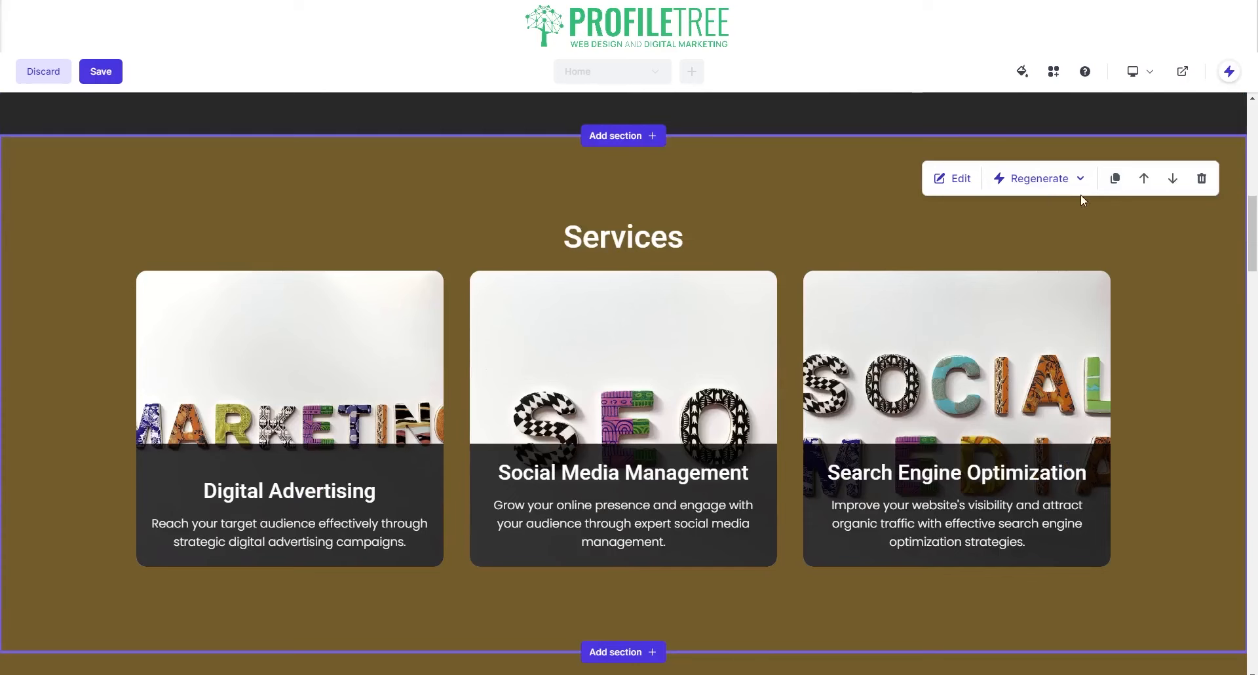
click(1078, 181)
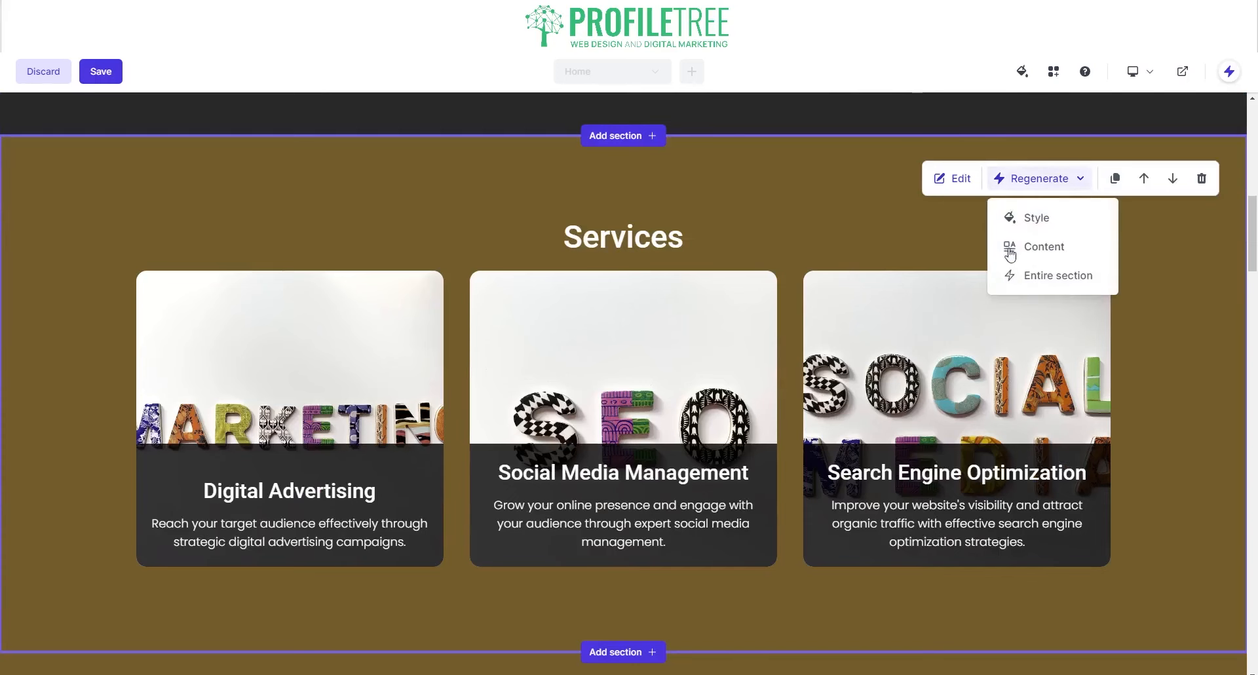
click(1081, 204)
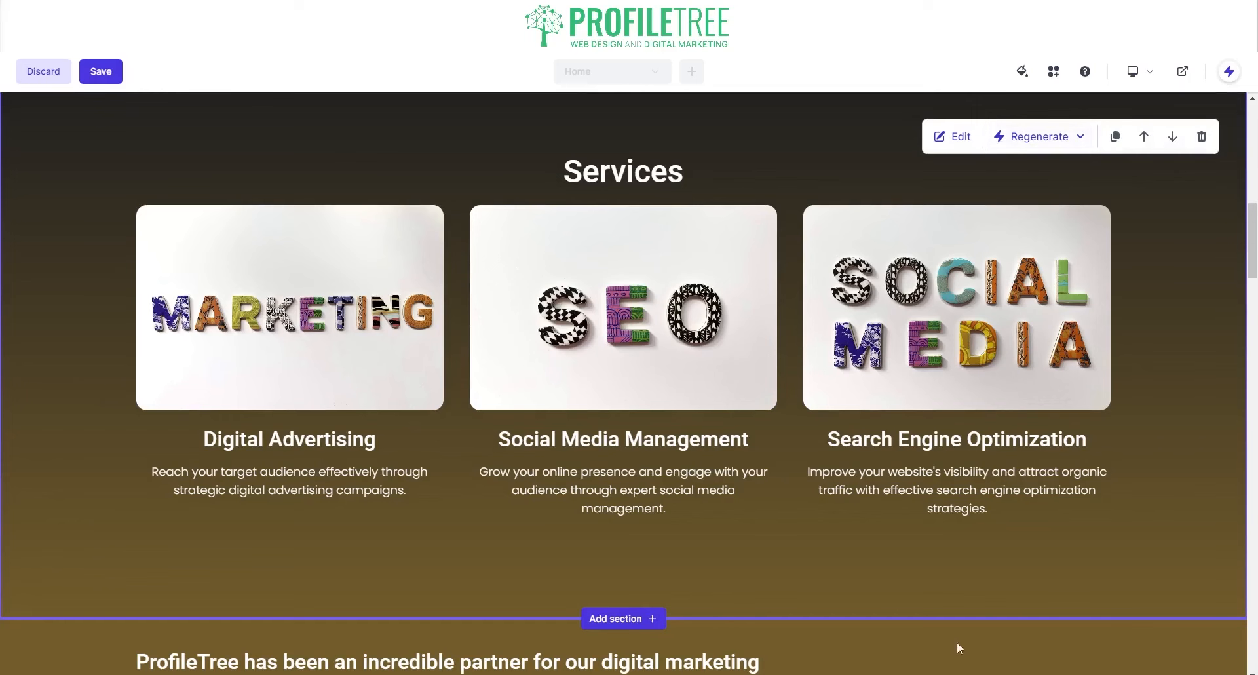
- Change the Services gradient's second colour from brown 725C2B to green 33BC77
click(955, 137)
click(1188, 151)
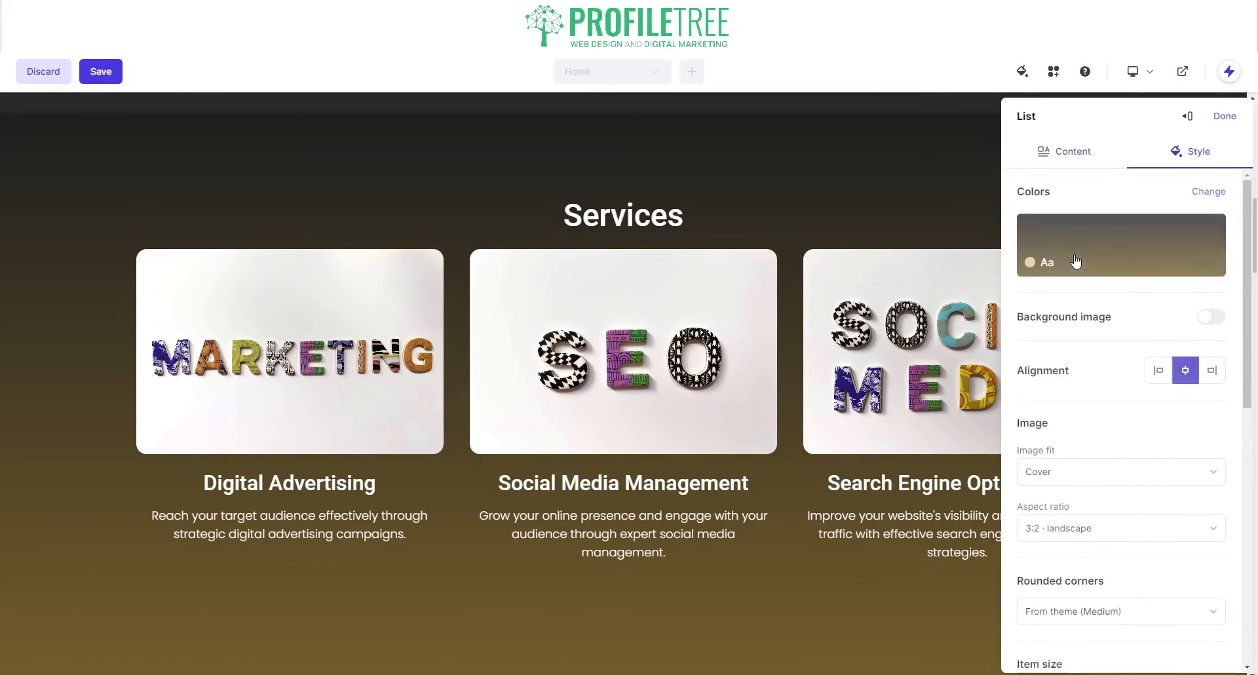
click(1137, 262)
click(1178, 172)
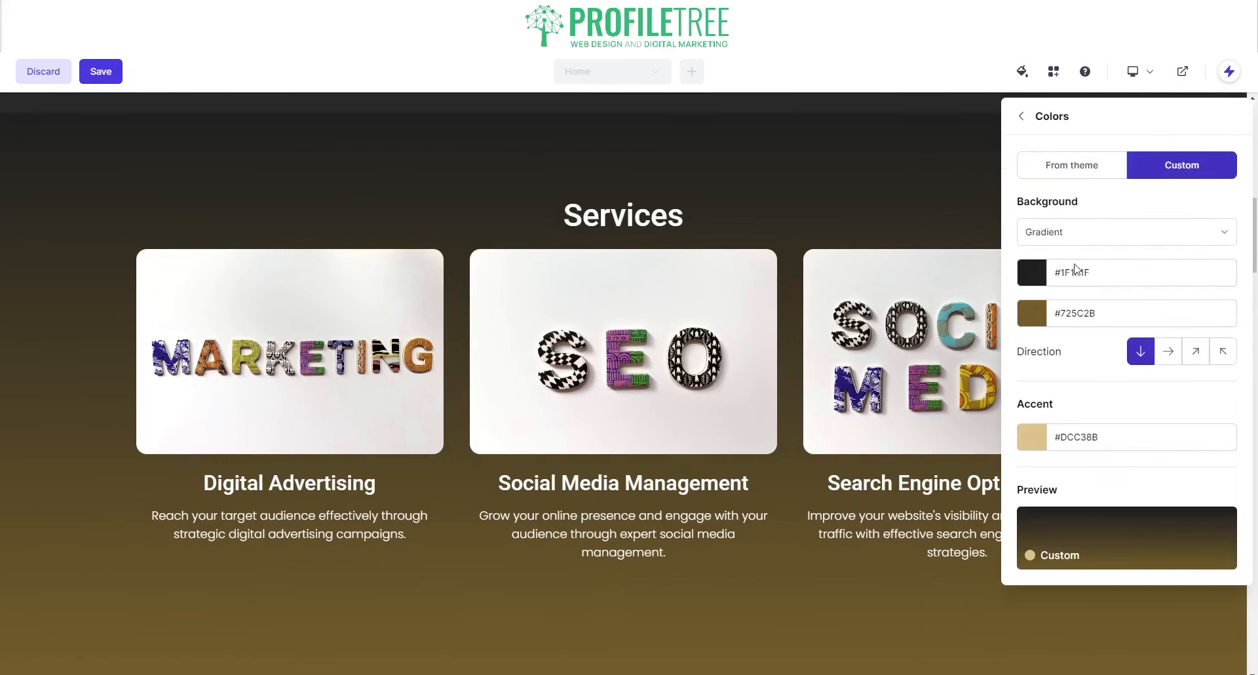
click(1085, 323)
text(33)
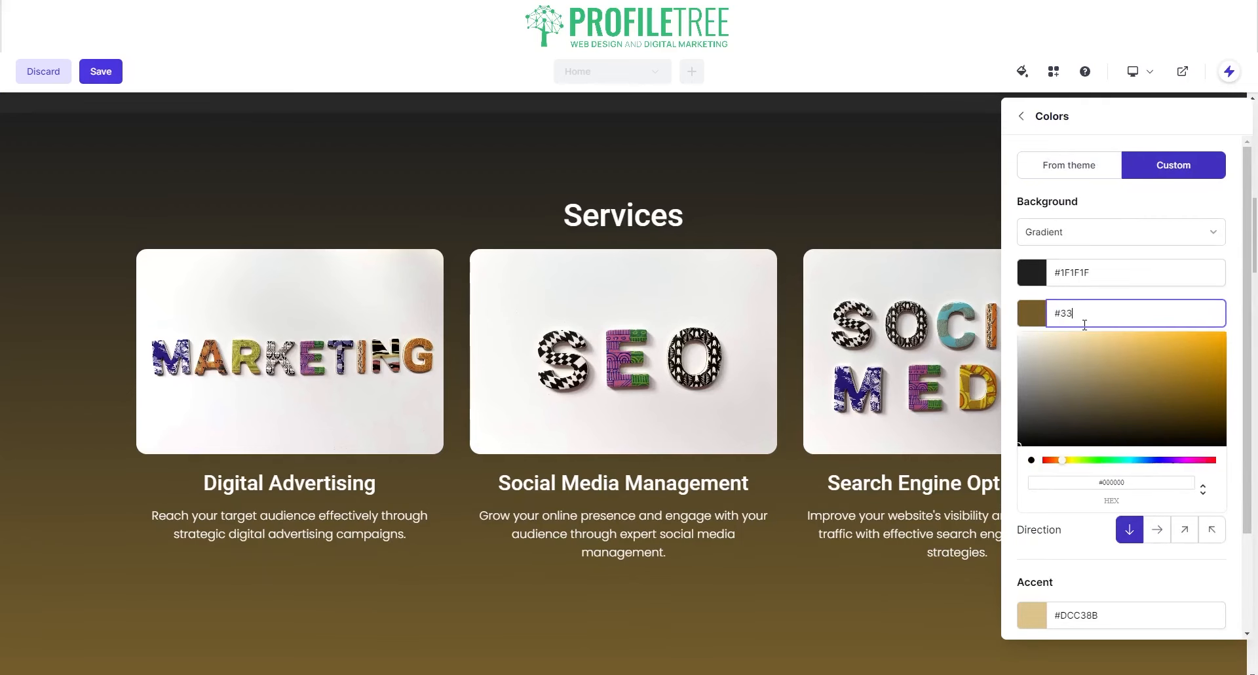
text(BC77)
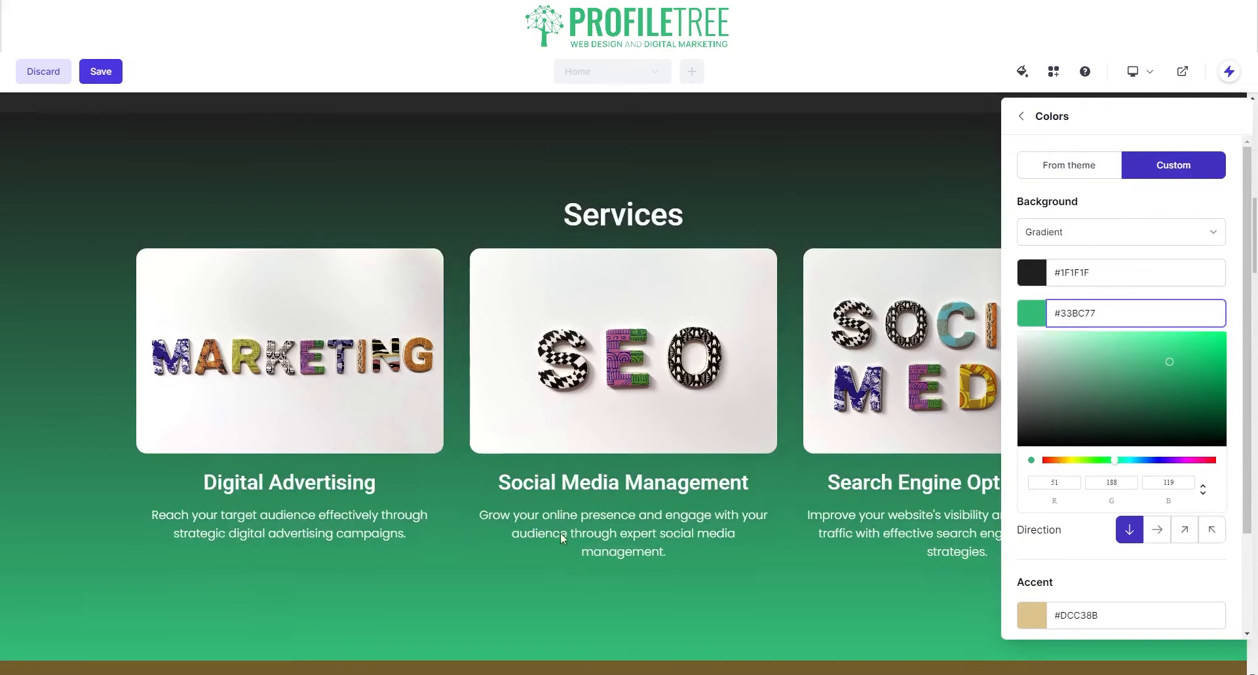
scroll(560, 532, down, 4)
click(76, 521)
scroll(927, 464, up, 4)
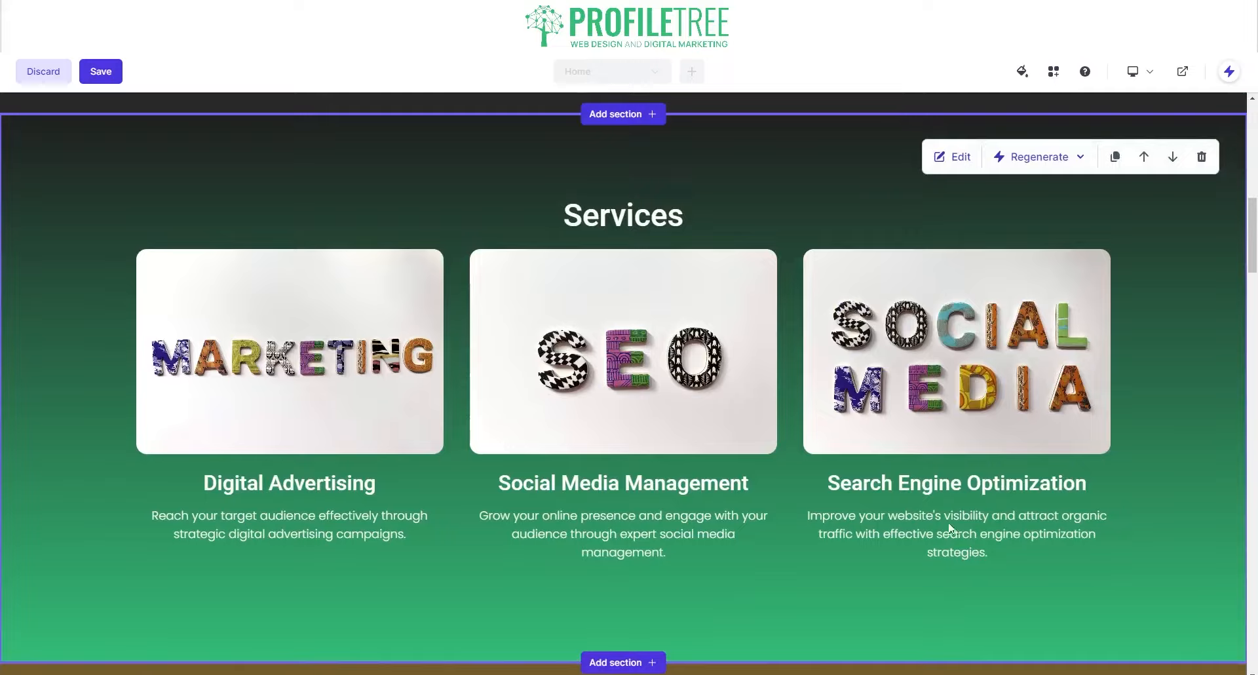
scroll(950, 170, down, 1)
scroll(951, 169, up, 1)
- Reopen the Services colour settings to check the green gradient, then finish editing the section
click(950, 157)
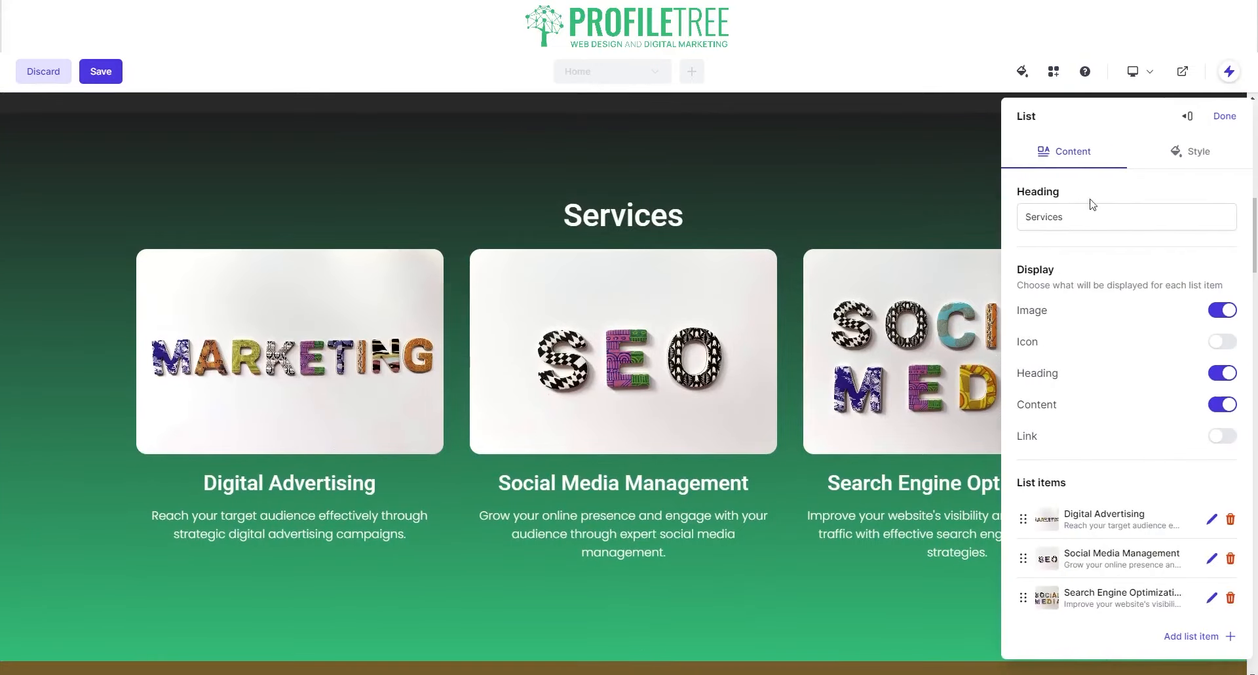
click(1192, 152)
click(1110, 218)
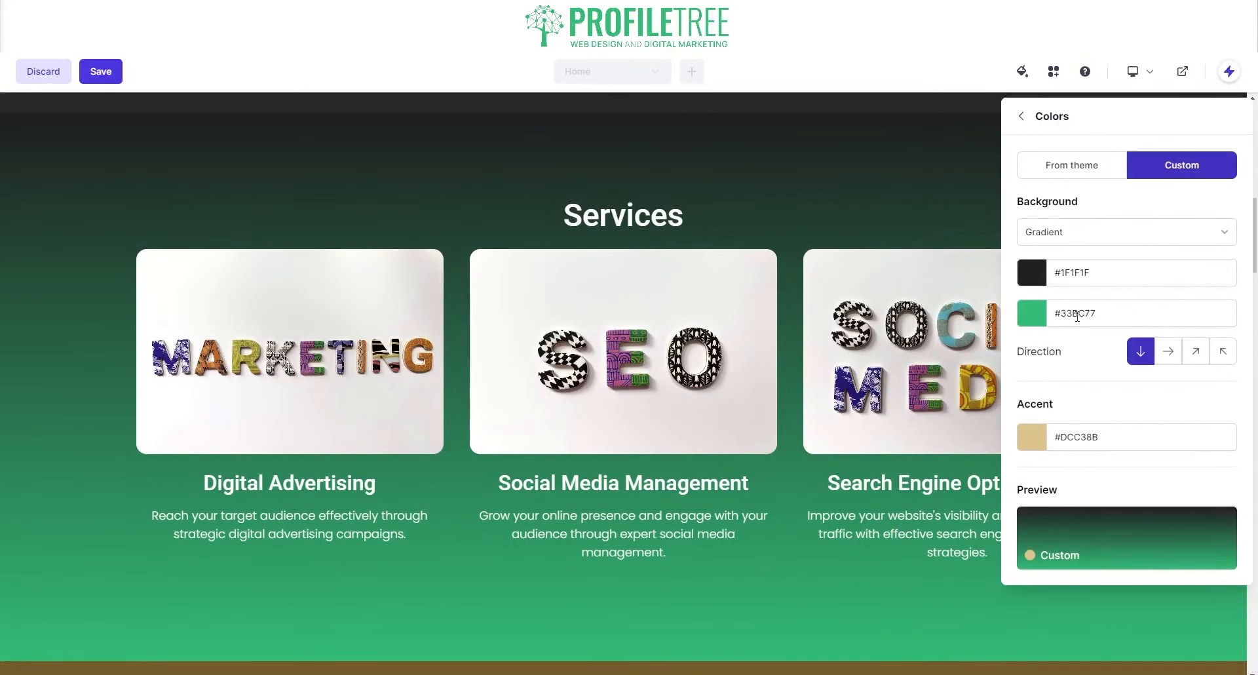
click(1022, 116)
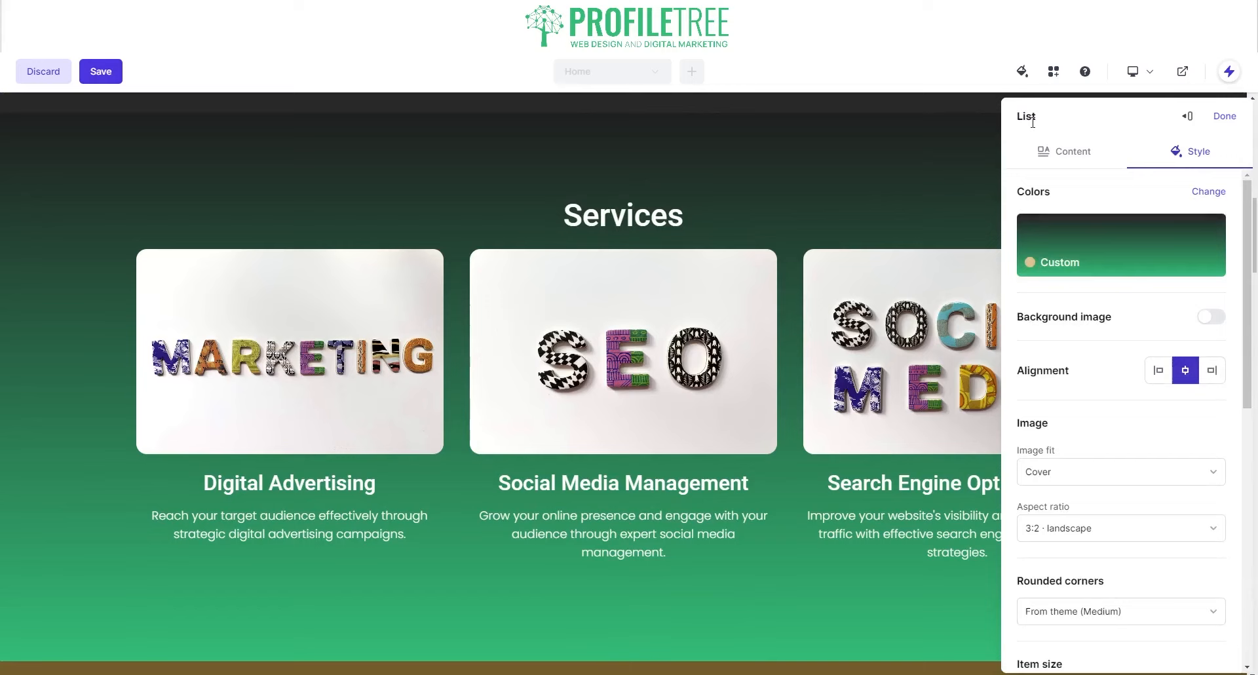
click(1225, 116)
scroll(876, 486, down, 5)
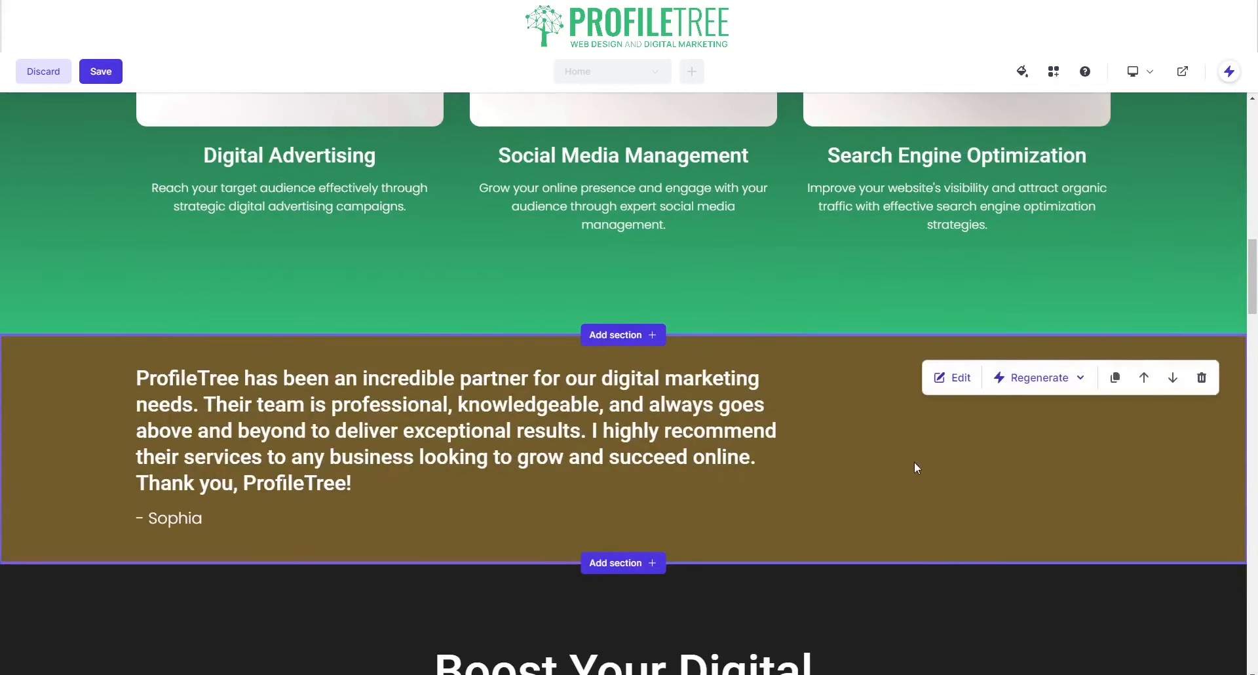
- Replace the testimonial's brown #725C2B background with a custom green, entering #33BB77
click(958, 384)
click(1193, 154)
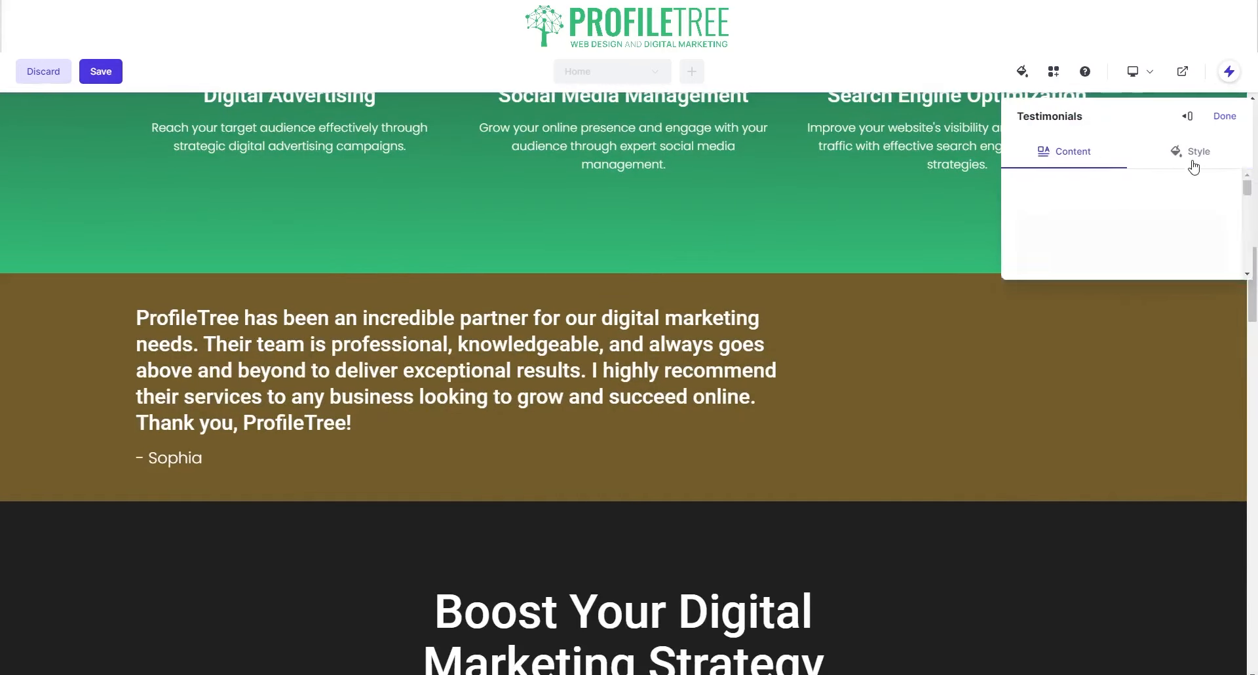
click(1105, 245)
click(1151, 169)
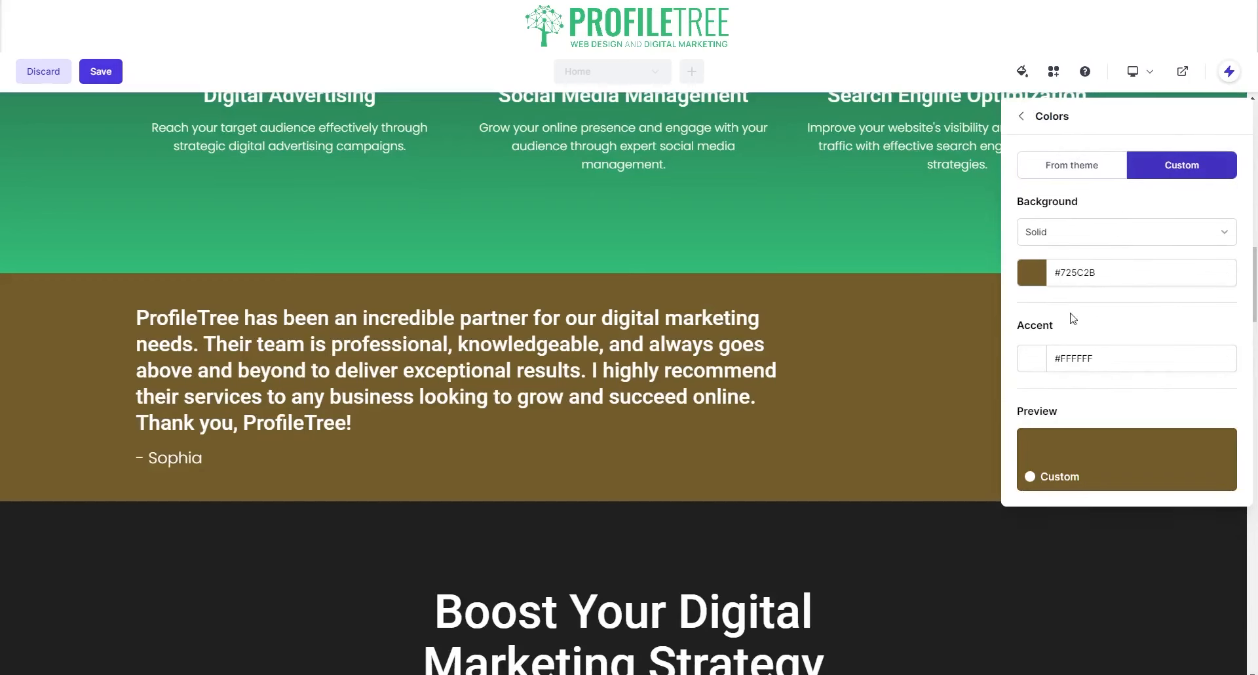
double_click(1075, 271)
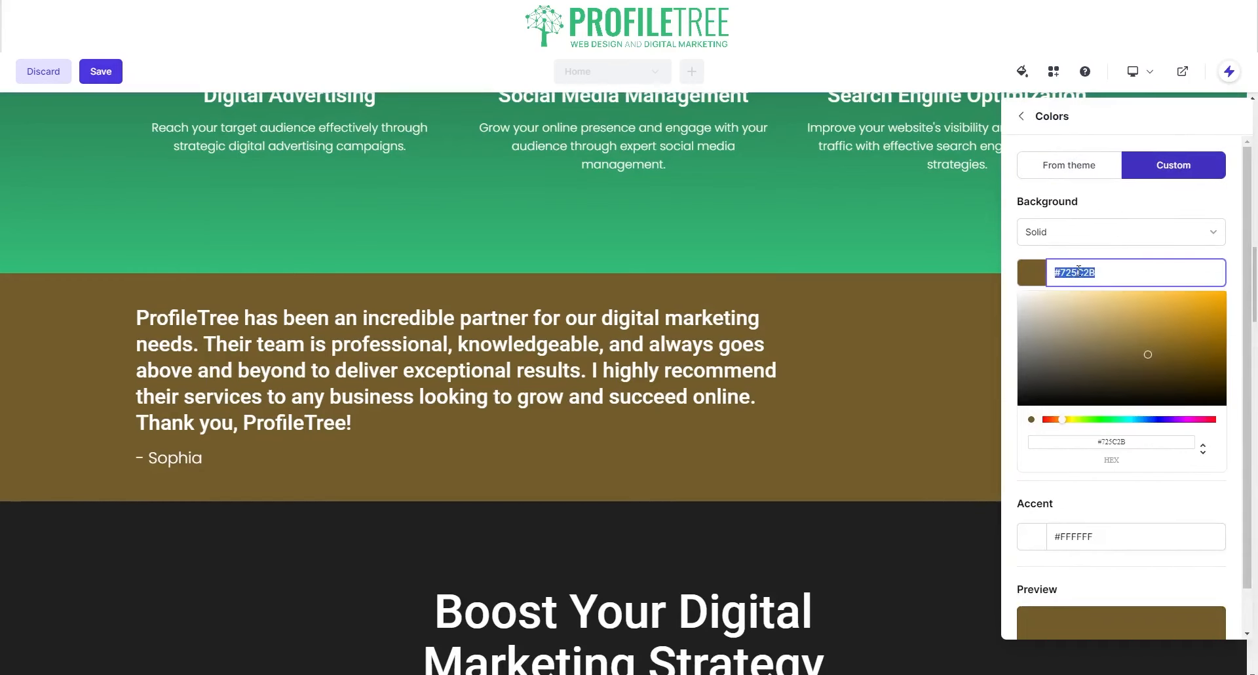
text(#33BB)
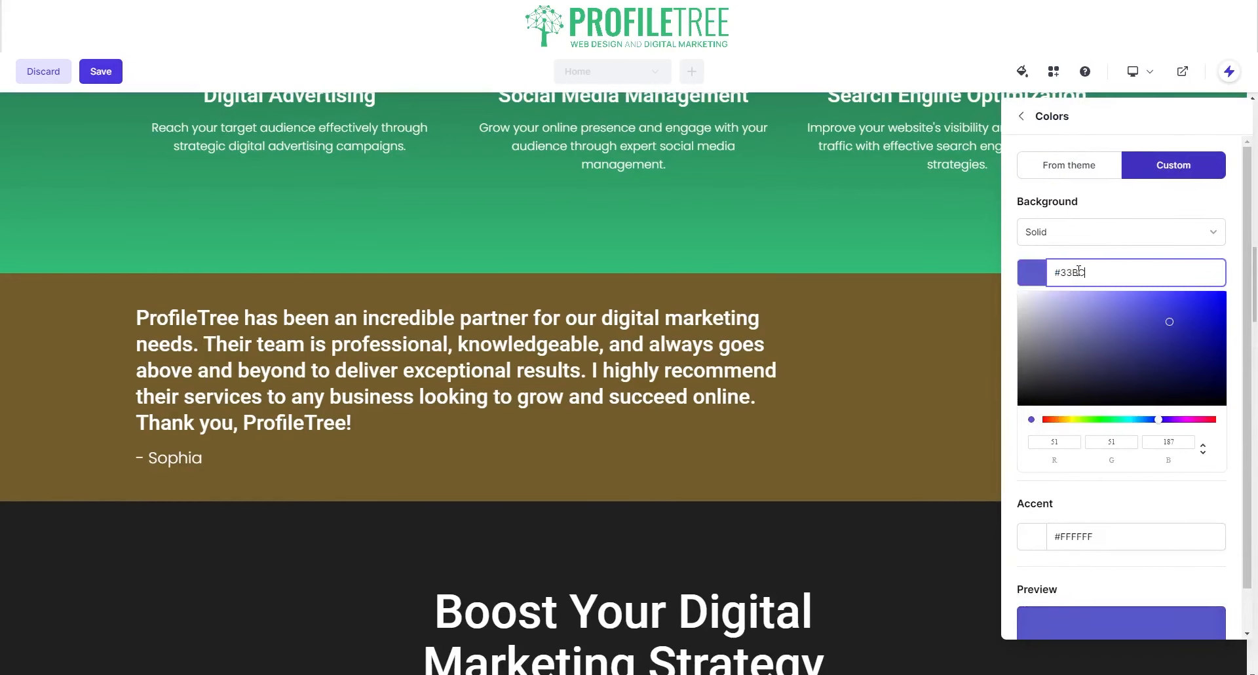
text(77)
click(435, 429)
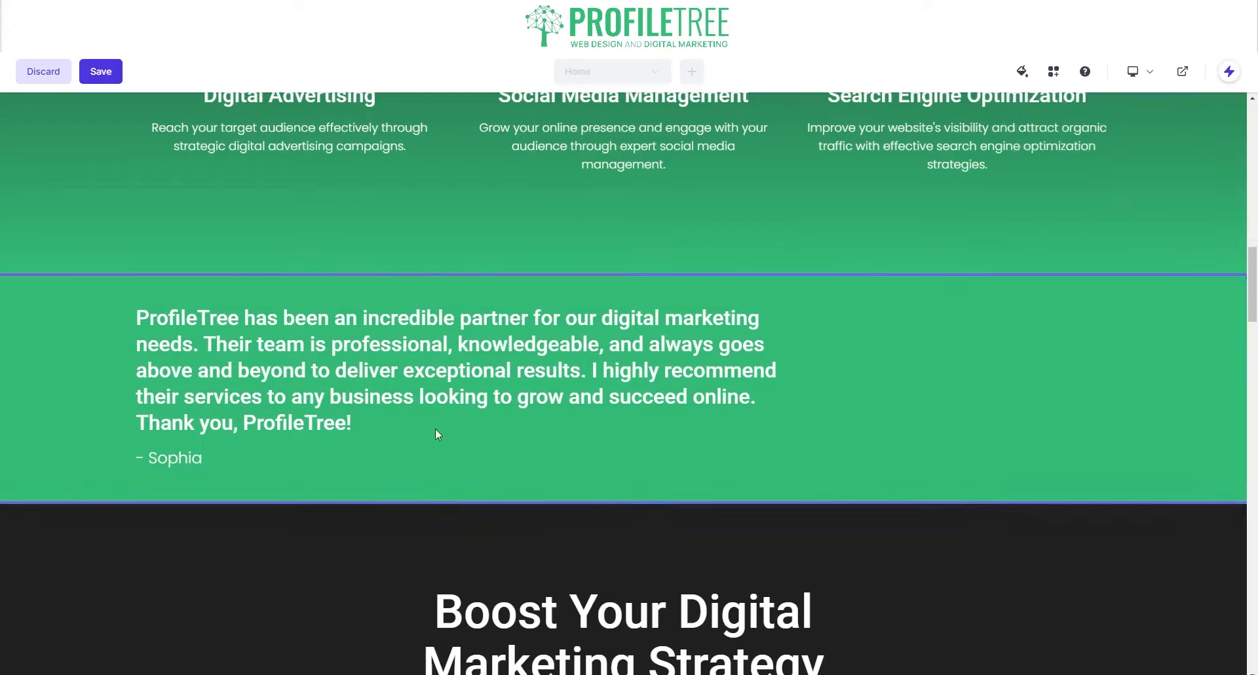
scroll(432, 508, up, 4)
scroll(430, 502, up, 10)
scroll(132, 341, down, 3)
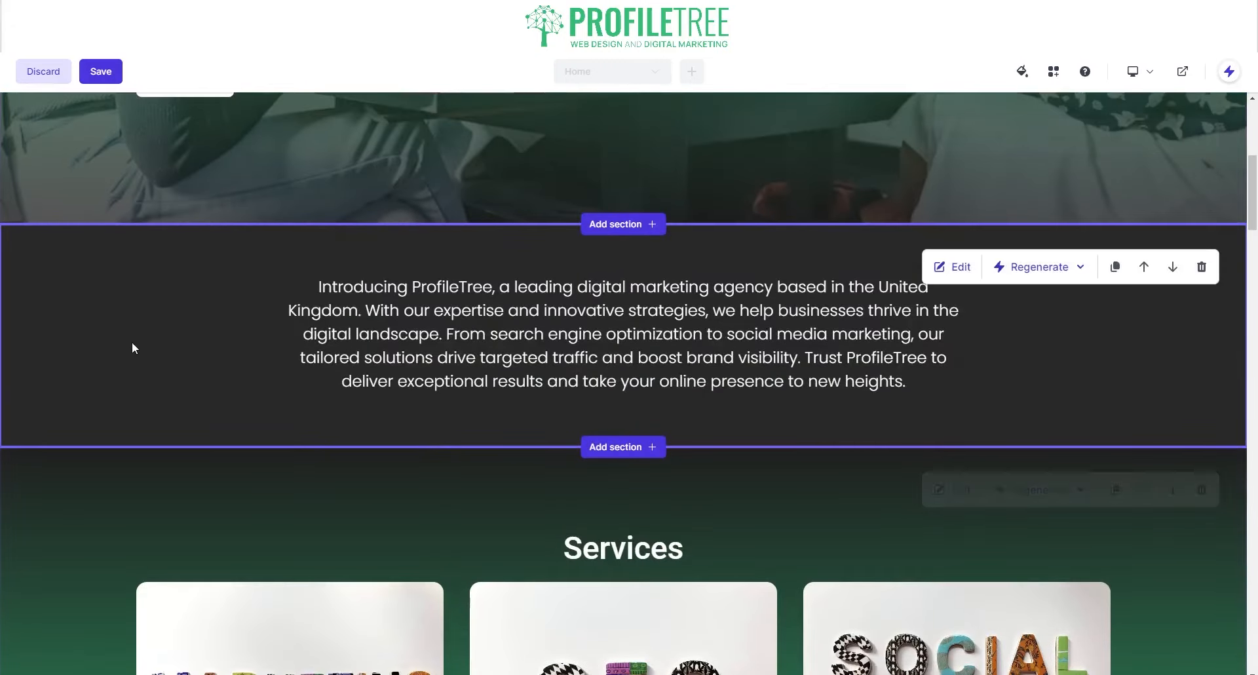
scroll(490, 317, up, 3)
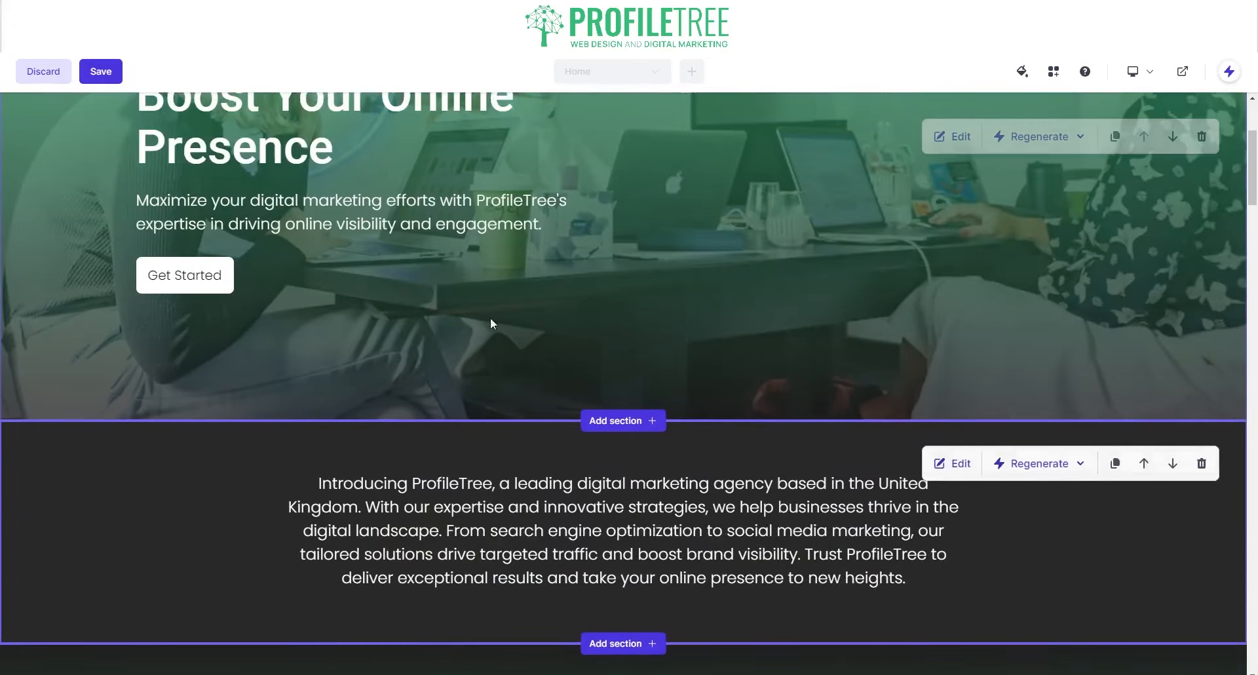
scroll(669, 197, up, 3)
scroll(577, 416, down, 12)
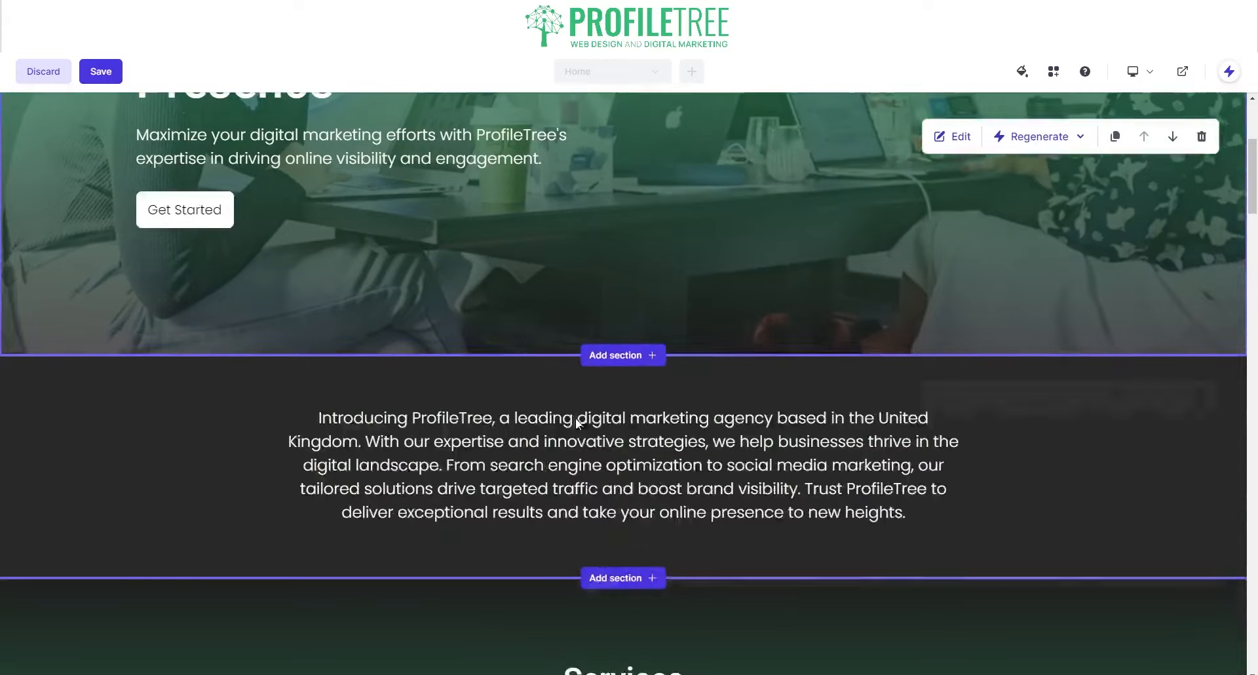
scroll(459, 524, down, 7)
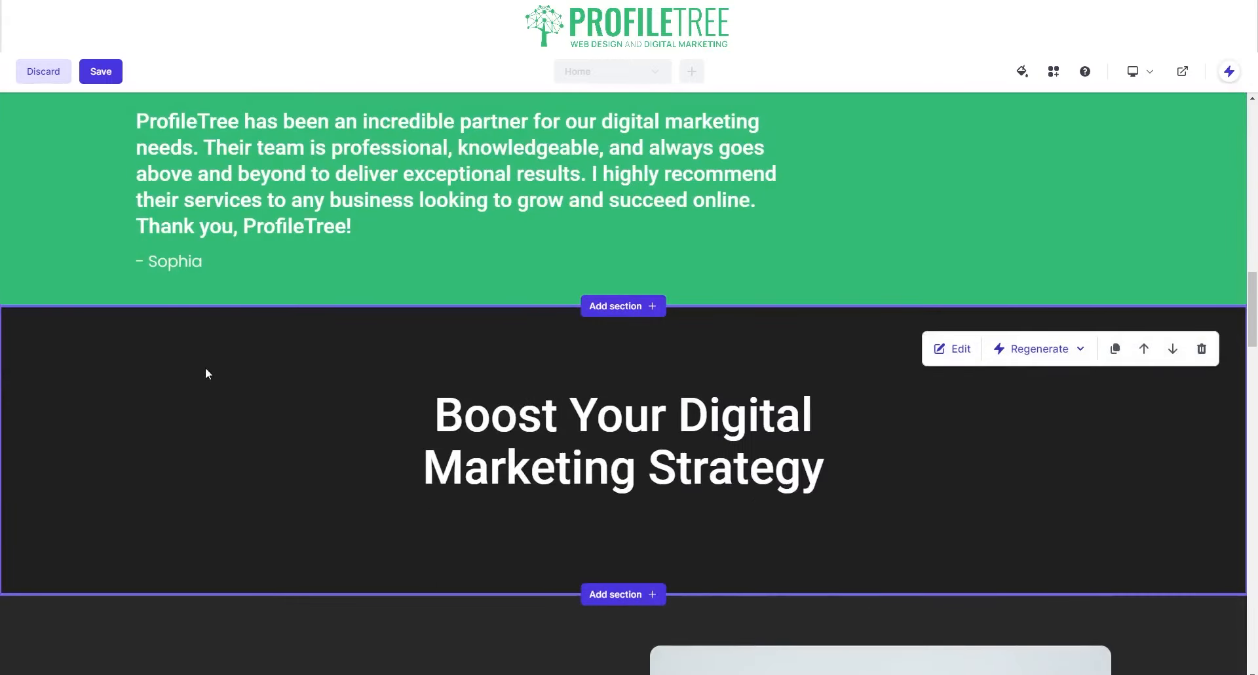
scroll(298, 372, up, 3)
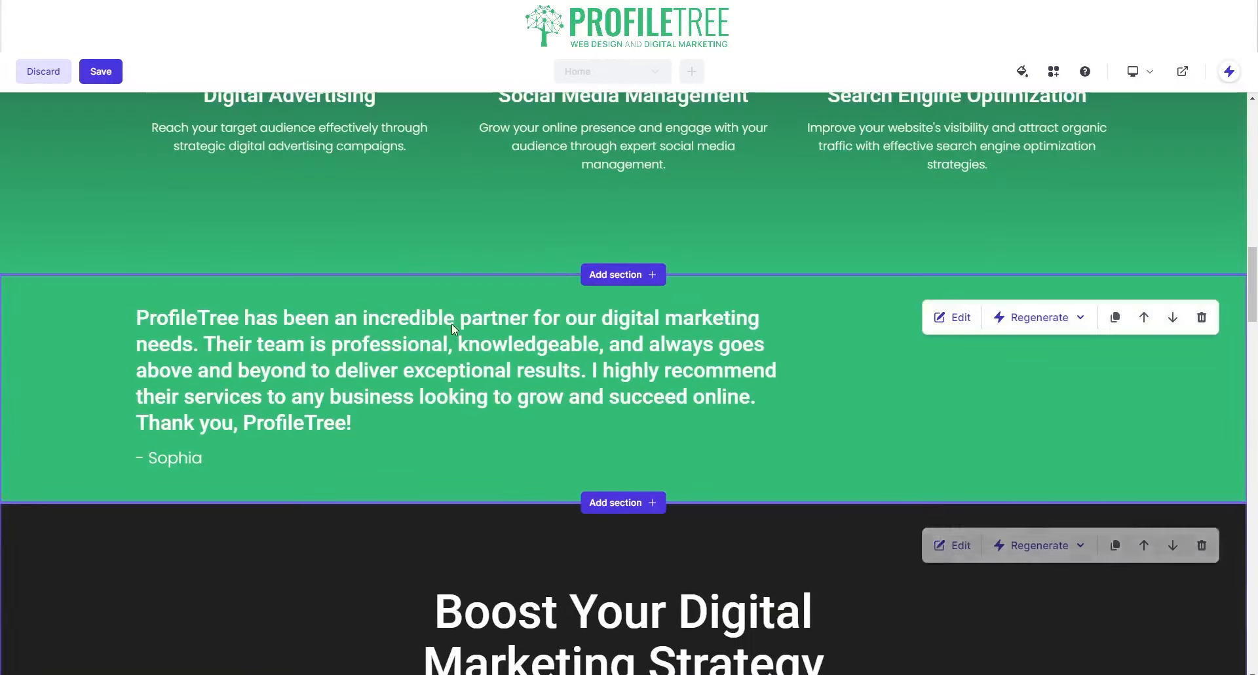
- Regenerate the testimonial's text four times with AI, then regenerate the entire testimonial section
click(1039, 319)
click(1052, 388)
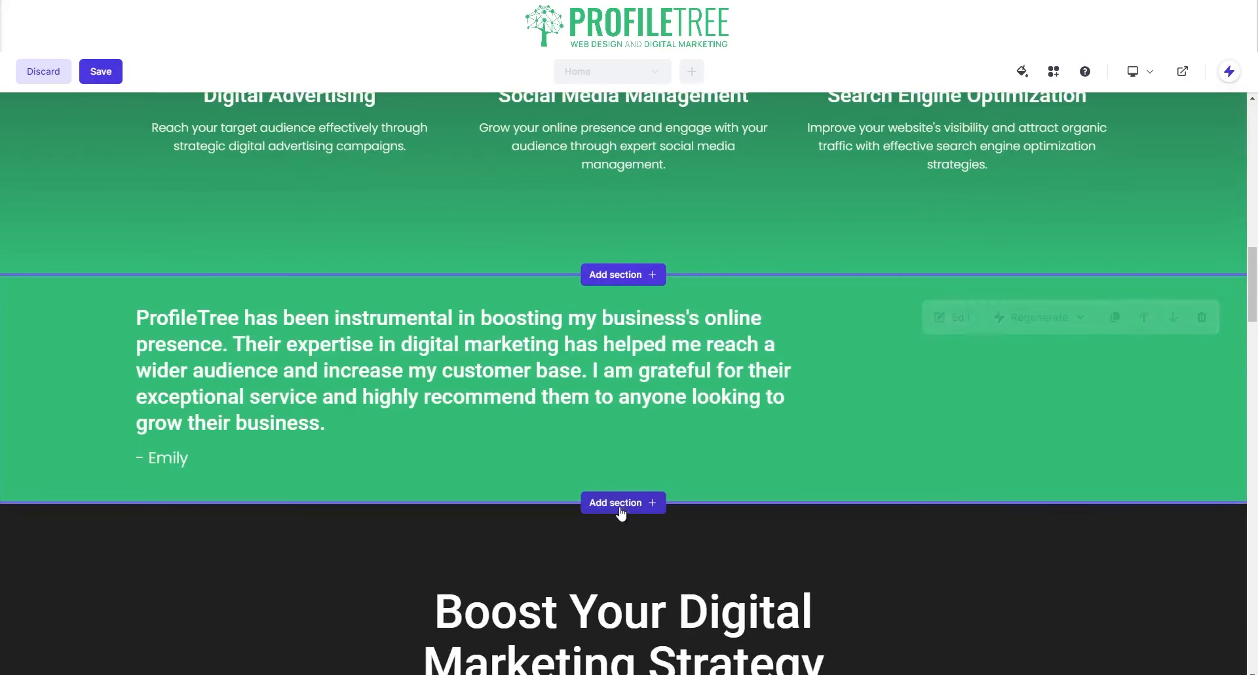
click(1029, 325)
click(1048, 387)
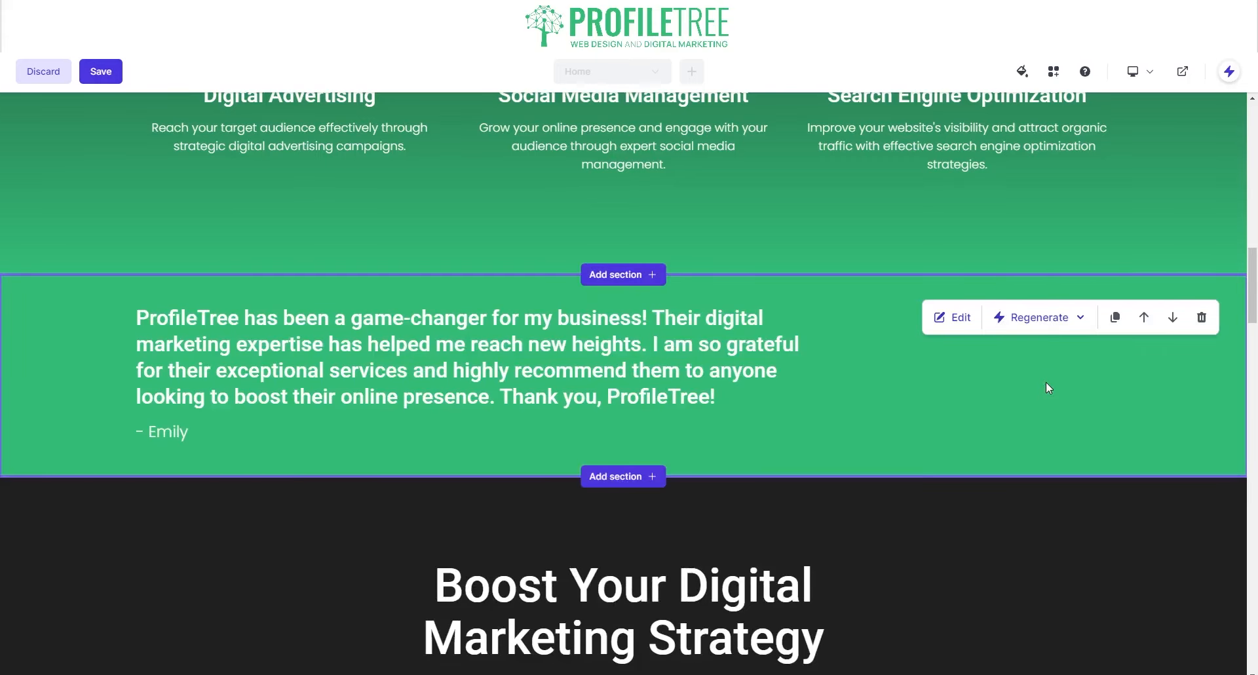
click(1052, 318)
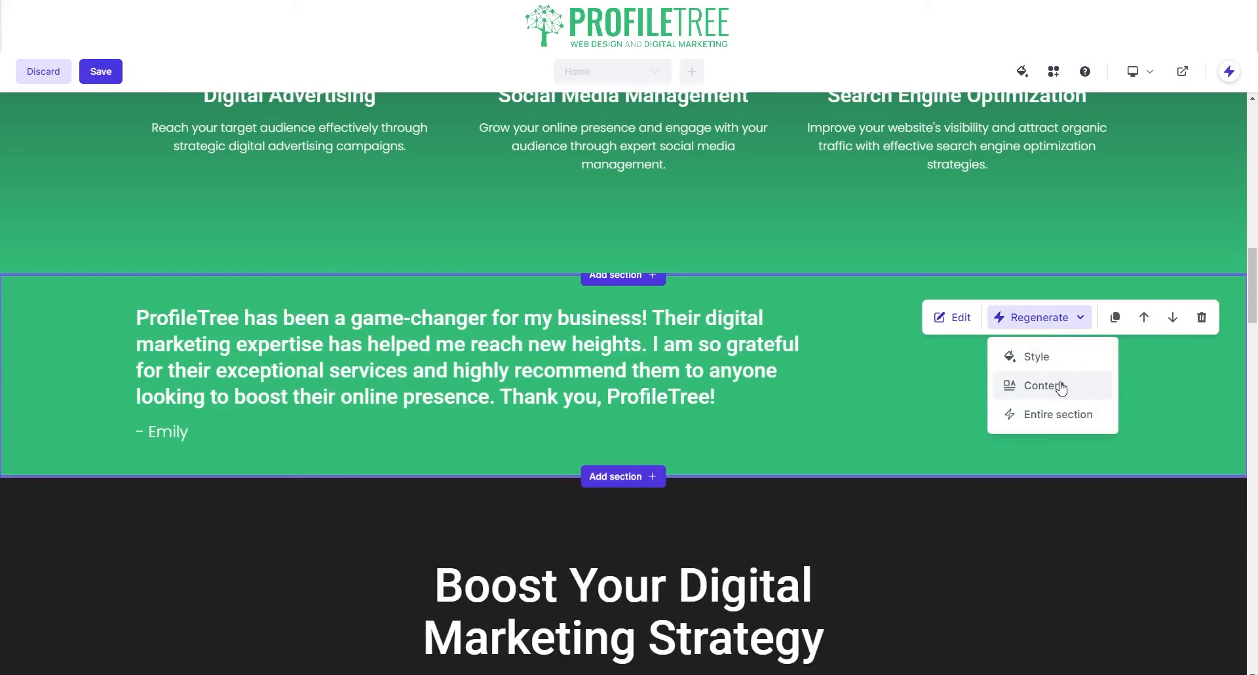
click(1062, 386)
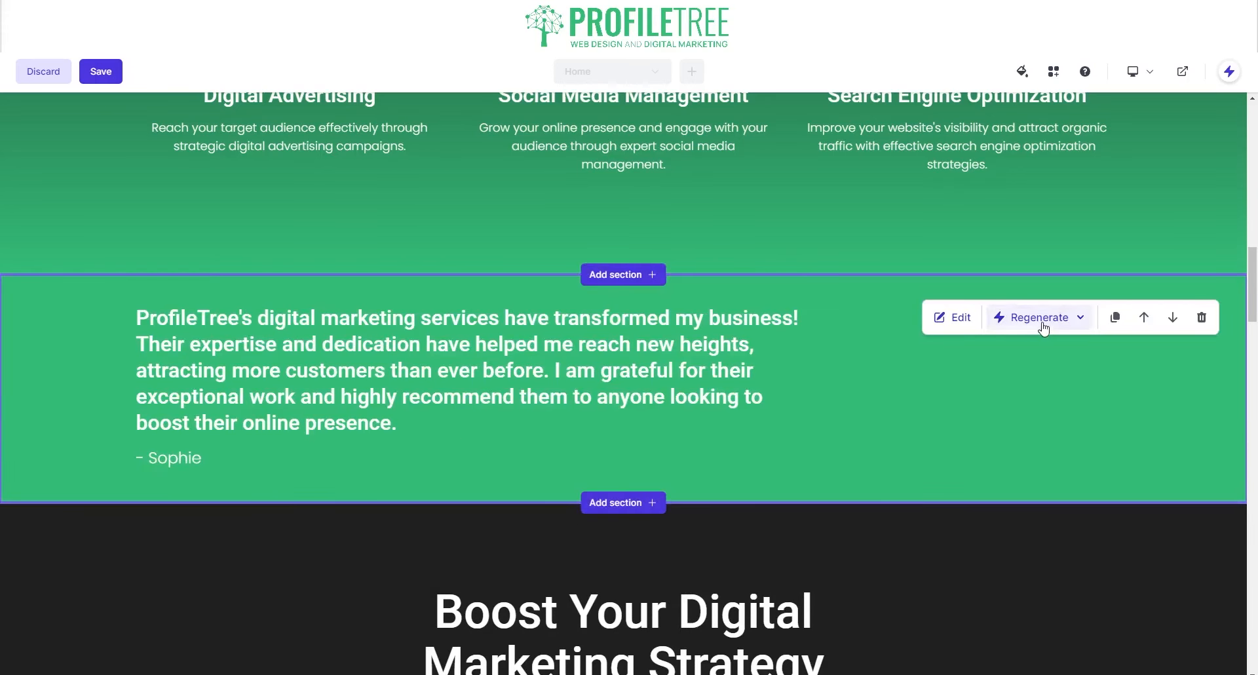
click(1048, 319)
click(1047, 384)
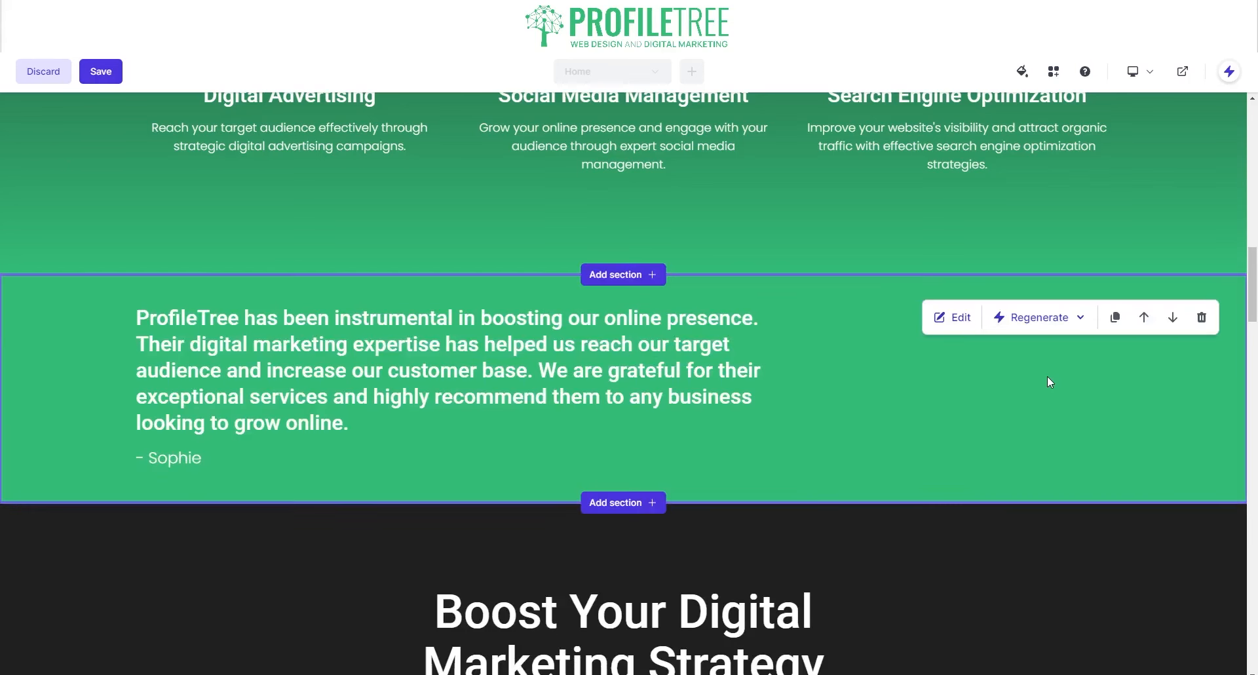
click(1051, 319)
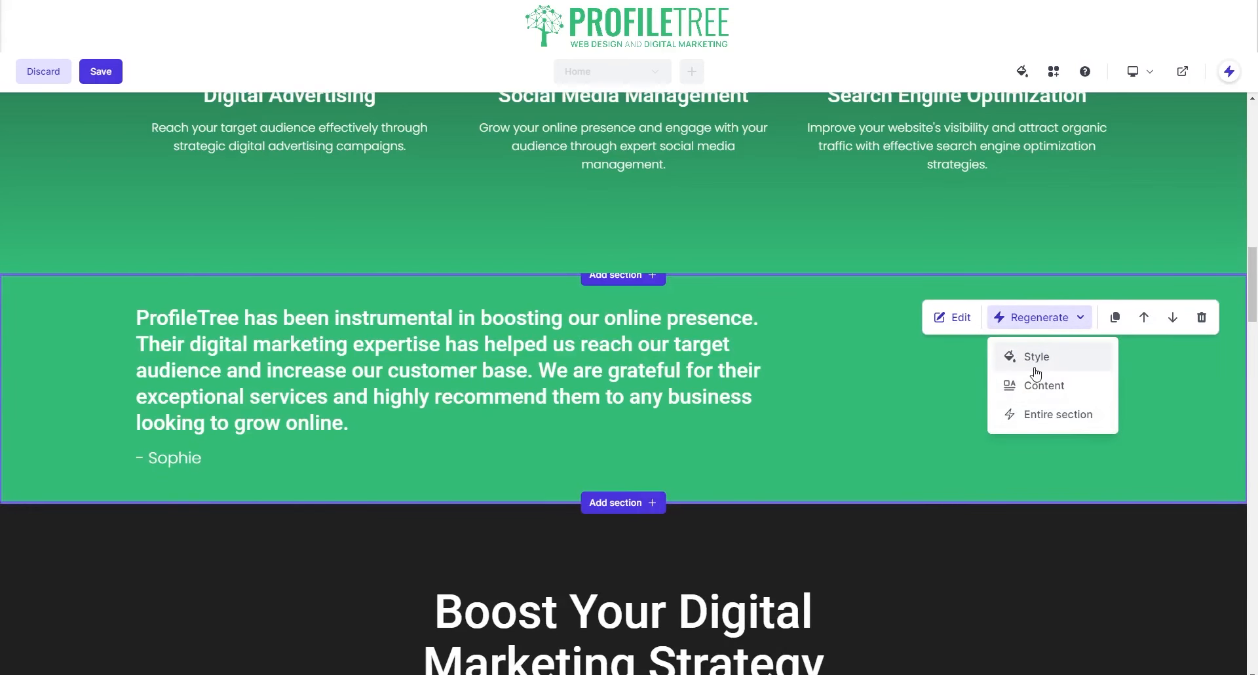
click(1048, 422)
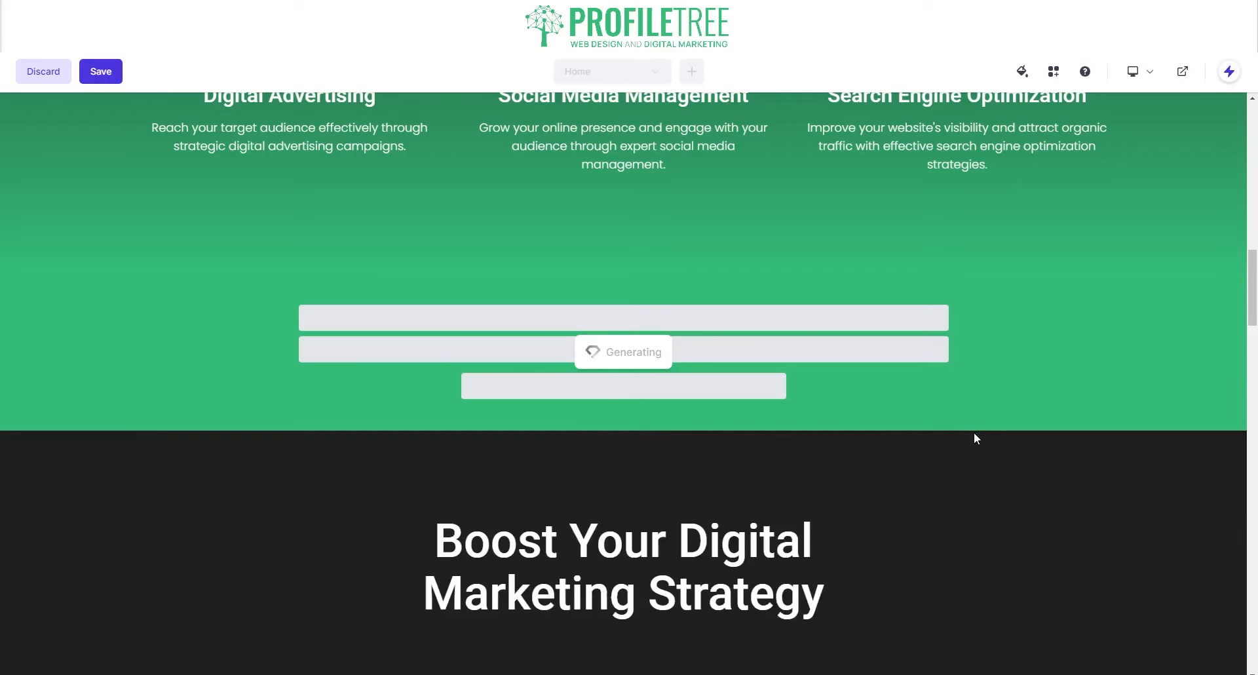